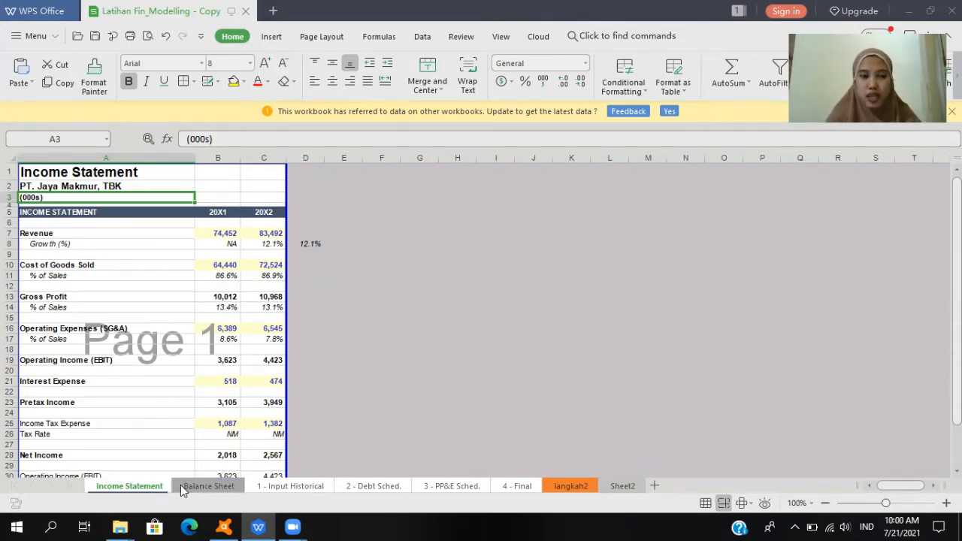
# Step: Review the 20X1 and 20X2 source figures on the Income Statement and Balance Sheet sheets
pyautogui.click(181, 490)
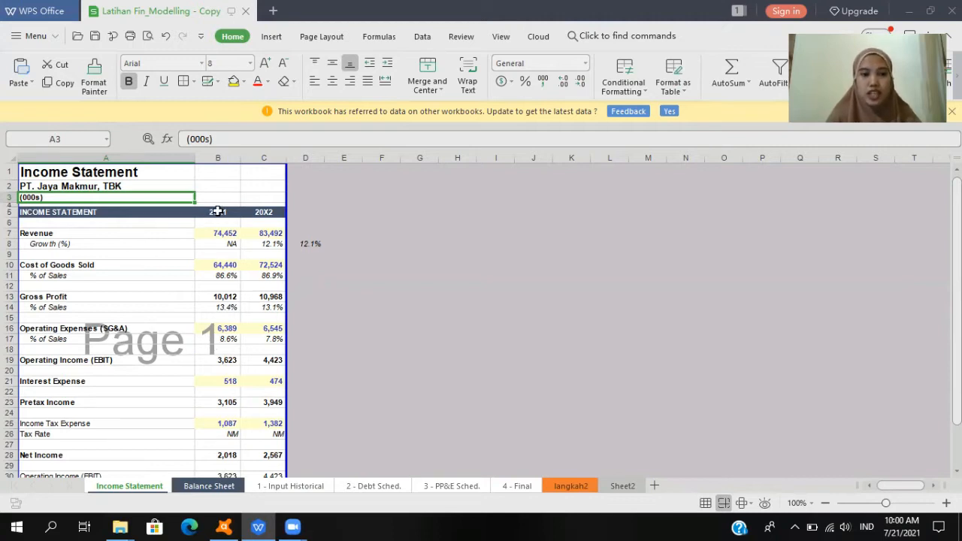
pyautogui.click(206, 489)
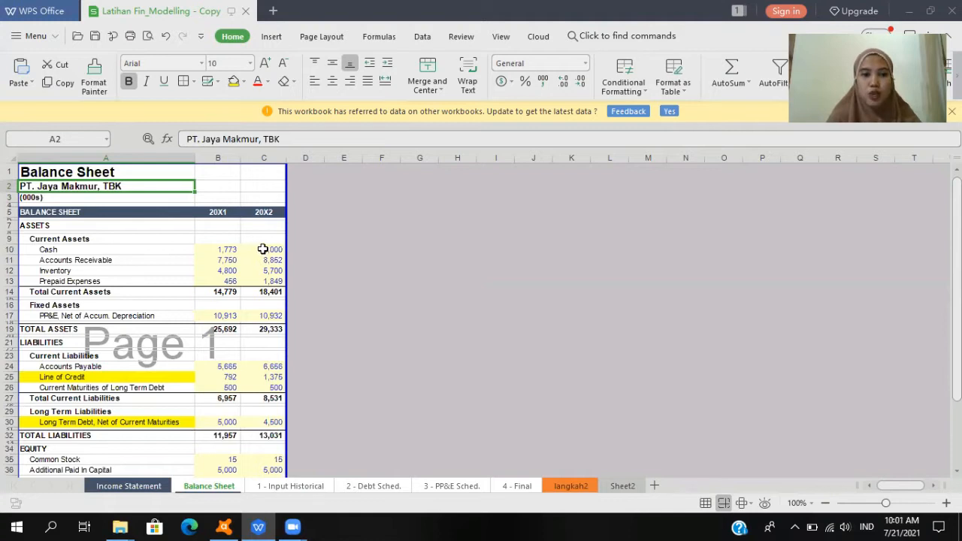
pyautogui.click(151, 487)
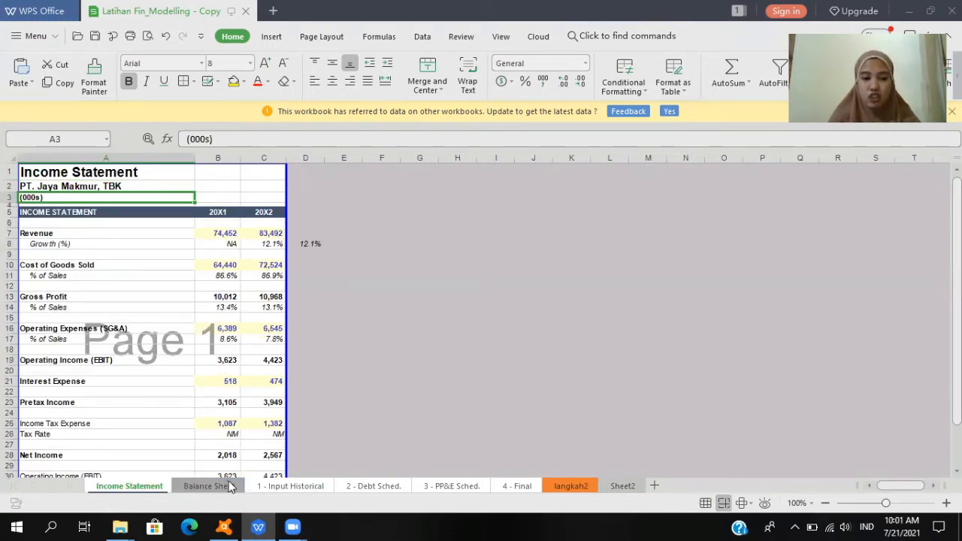
# Step: Open the 1 - Input Historical sheet and examine its income statement section and the 20X1 and 20X2 historical columns
pyautogui.click(279, 491)
pyautogui.click(157, 271)
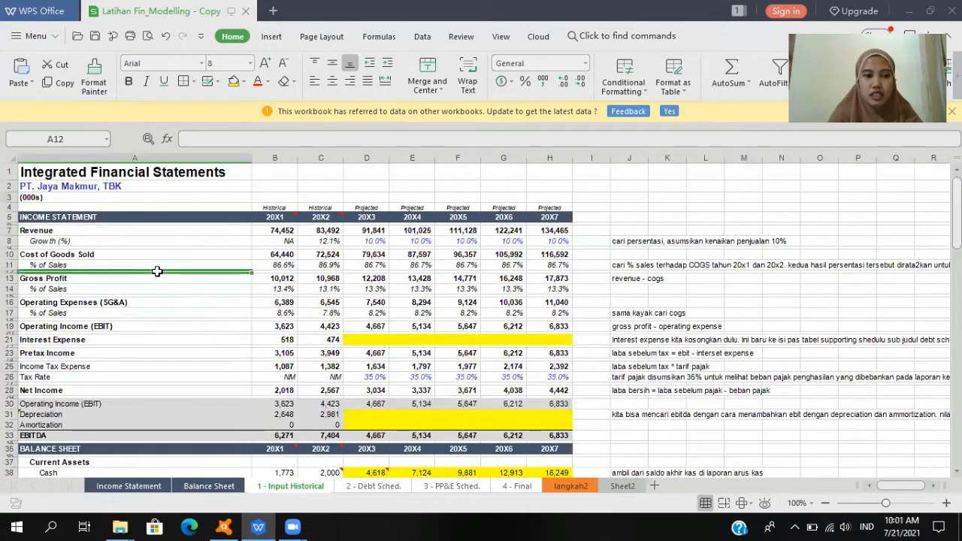
pyautogui.click(83, 216)
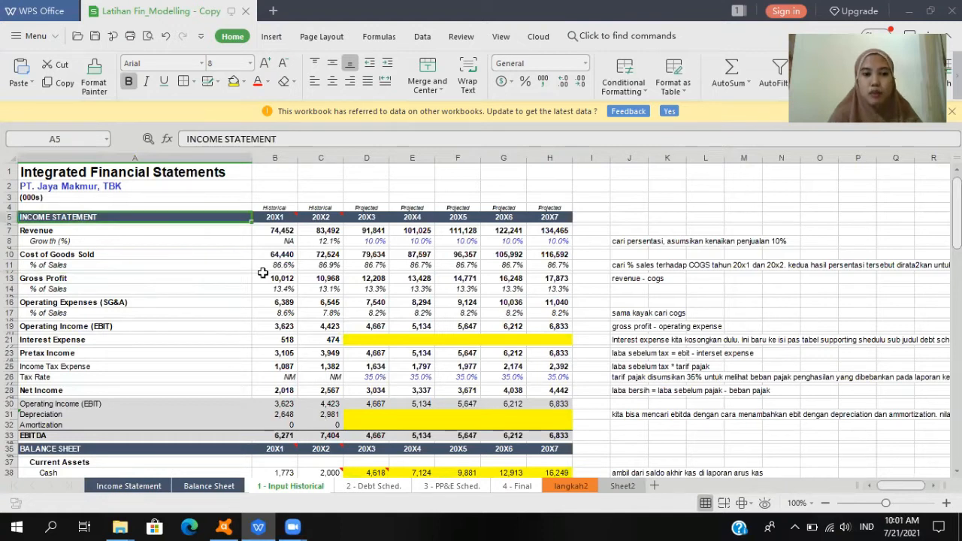
pyautogui.click(274, 157)
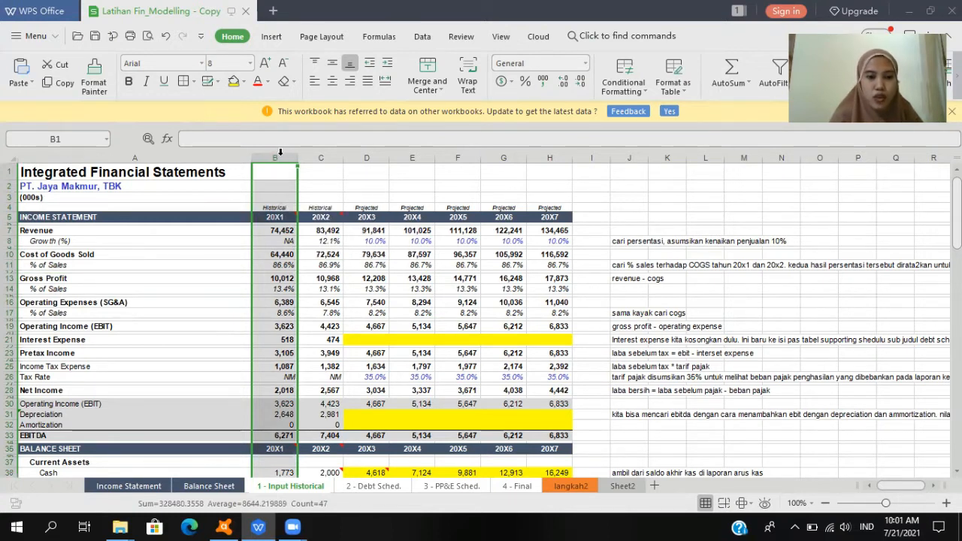
pyautogui.click(330, 155)
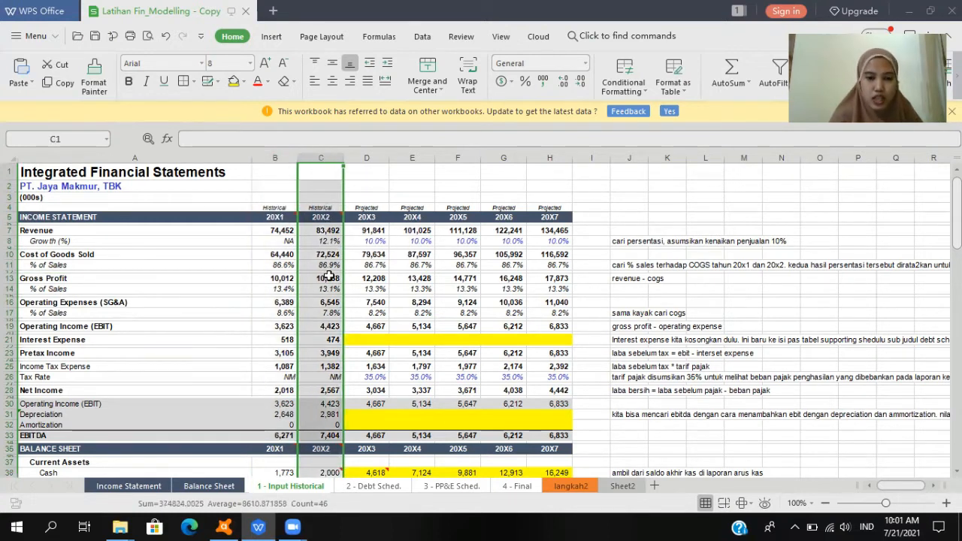
# Step: Examine the balance sheet section and the rows below it, focusing on the 20X1 and 20X2 historical columns
pyautogui.click(310, 342)
pyautogui.scroll(-8, 480, 323)
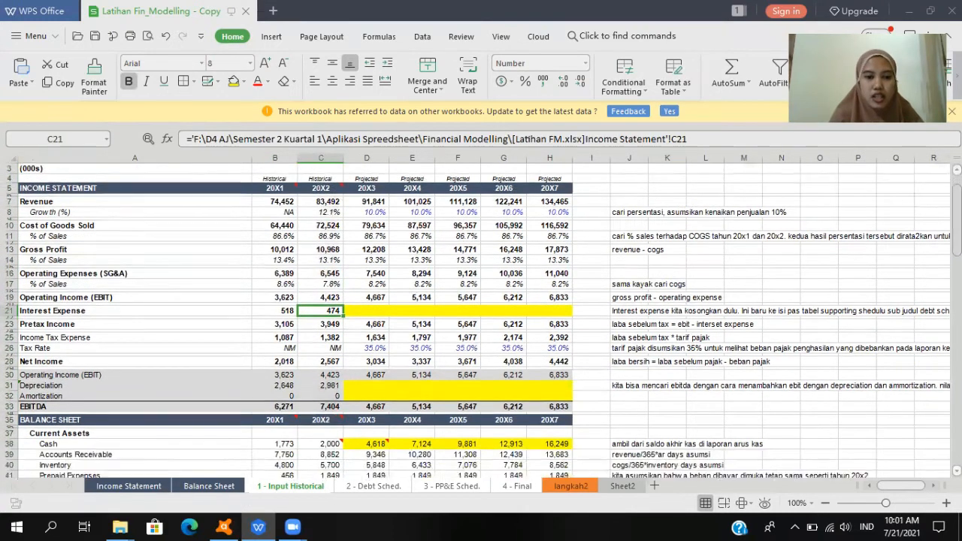
pyautogui.scroll(-3, 481, 323)
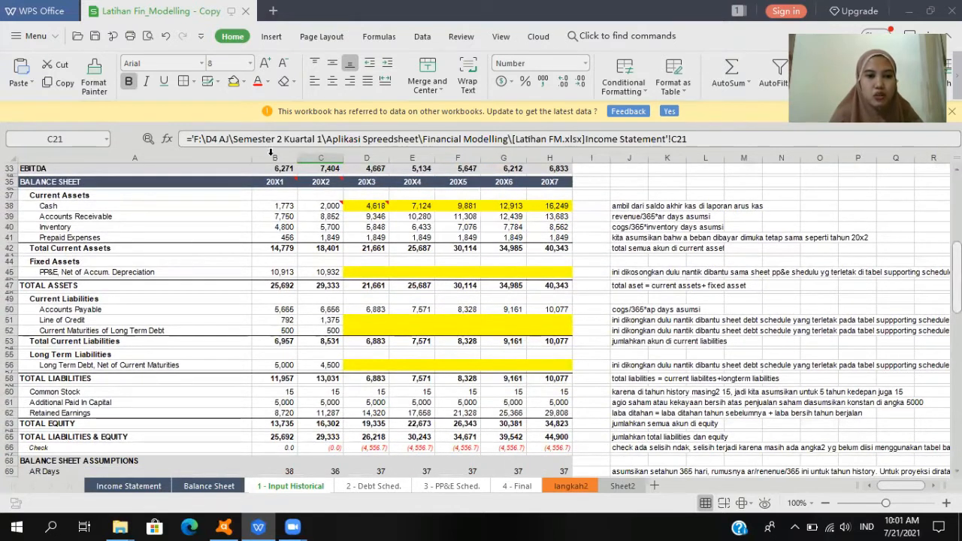
pyautogui.click(272, 157)
pyautogui.click(327, 157)
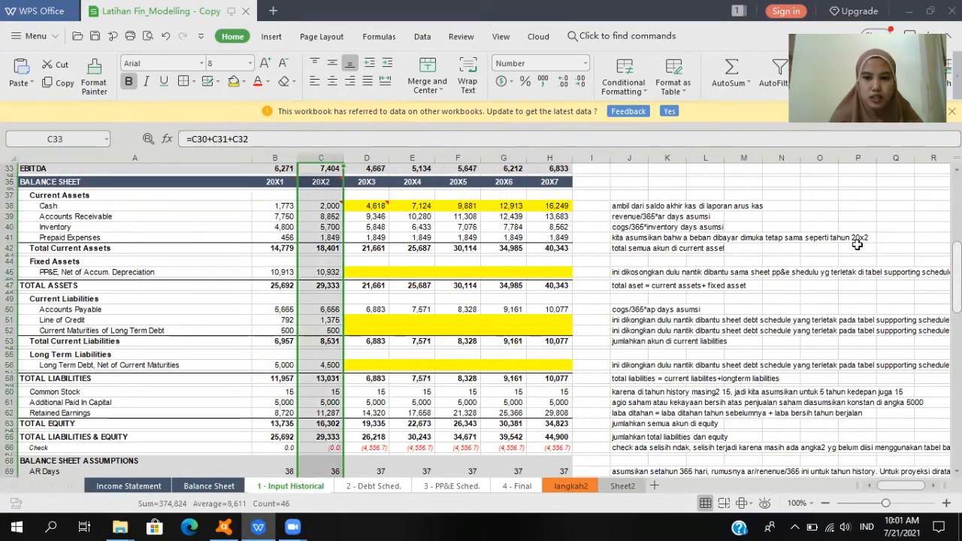
pyautogui.scroll(-9, 857, 244)
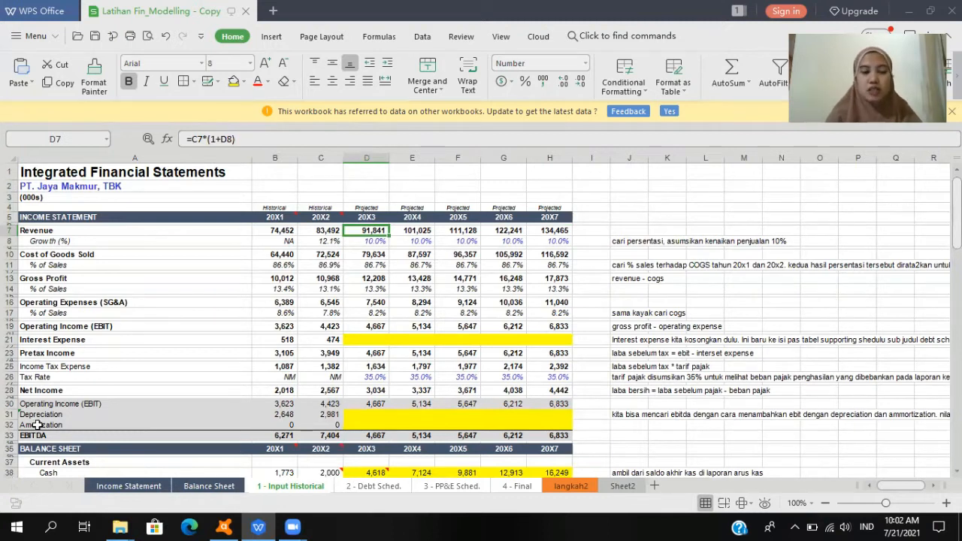
# Step: Inspect the linked historical Revenue cells for 20X1 and 20X2 and the 20X2 growth formula
pyautogui.click(56, 232)
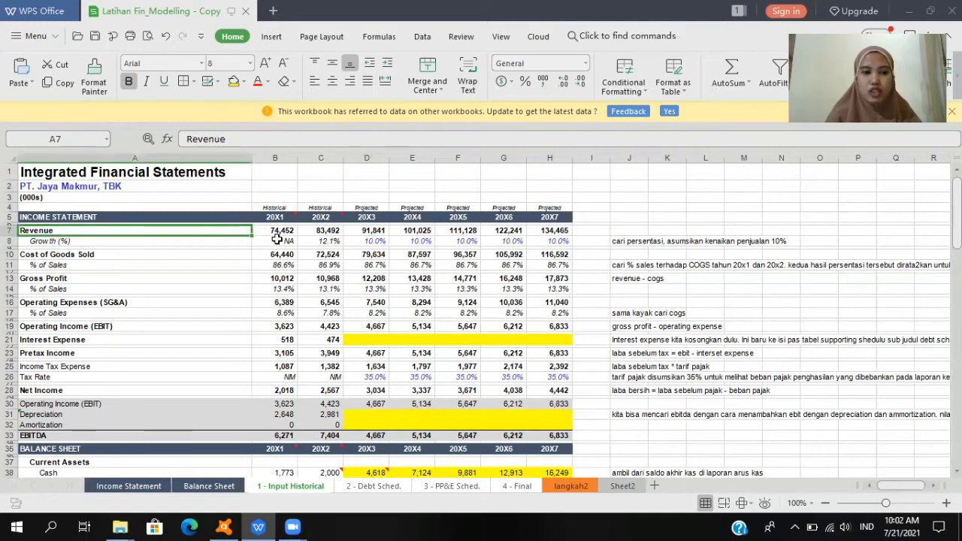
pyautogui.press('Right')
pyautogui.press('Right')
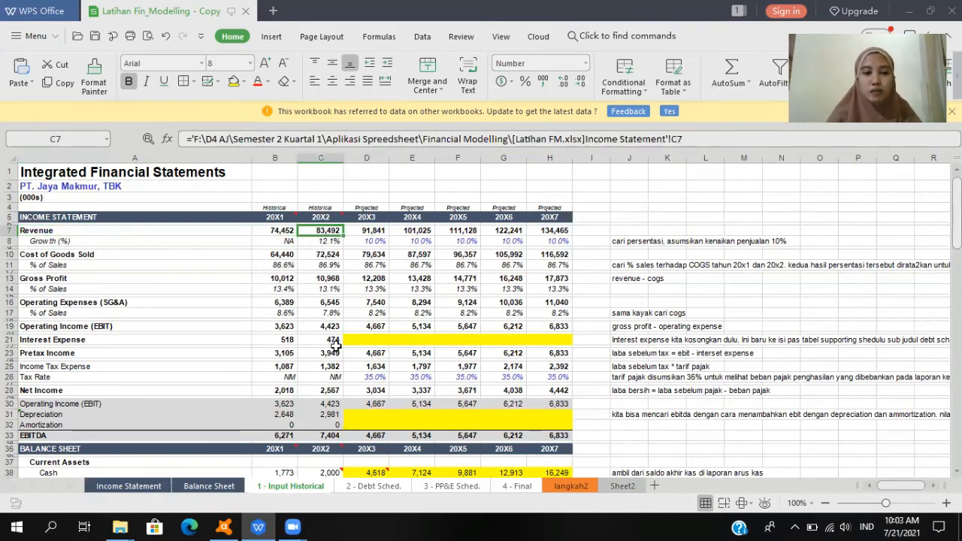
pyautogui.press('Left')
pyautogui.press('Right')
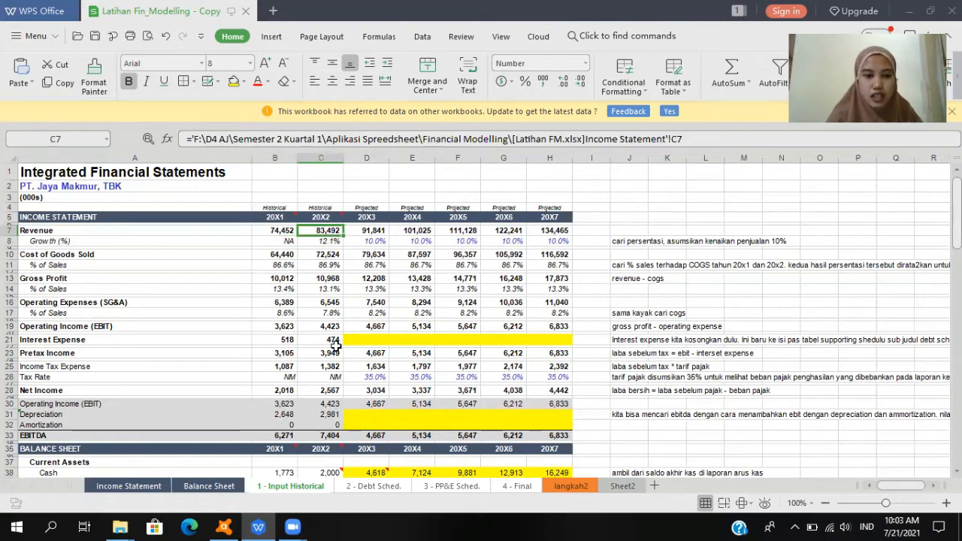
pyautogui.press('Down')
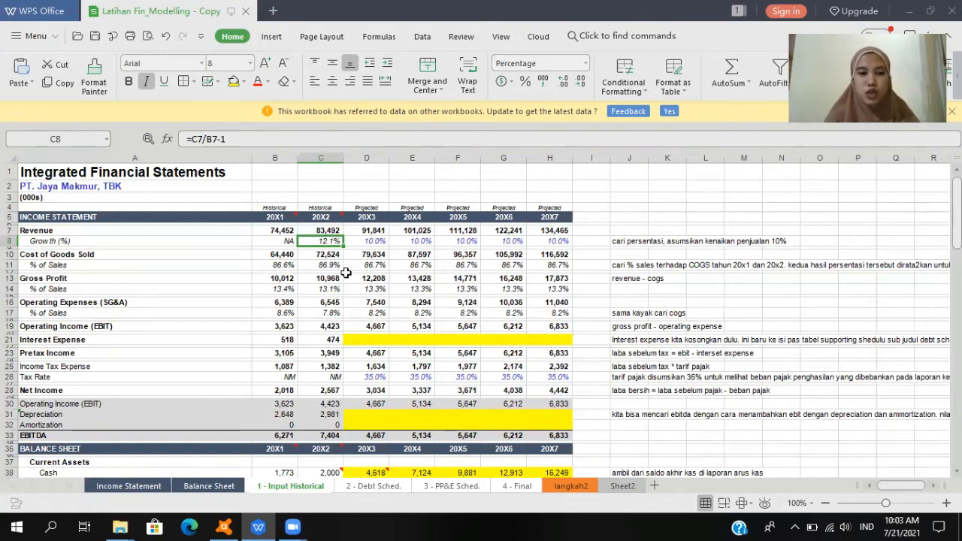
# Step: Check the projected revenue growth assumptions across 20X3 to 20X7
pyautogui.press('Right')
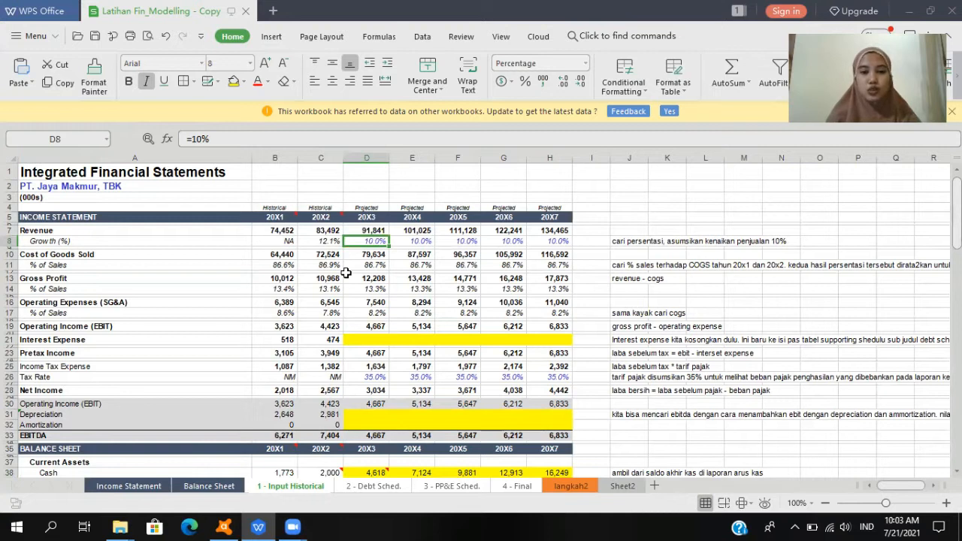
pyautogui.press('Right')
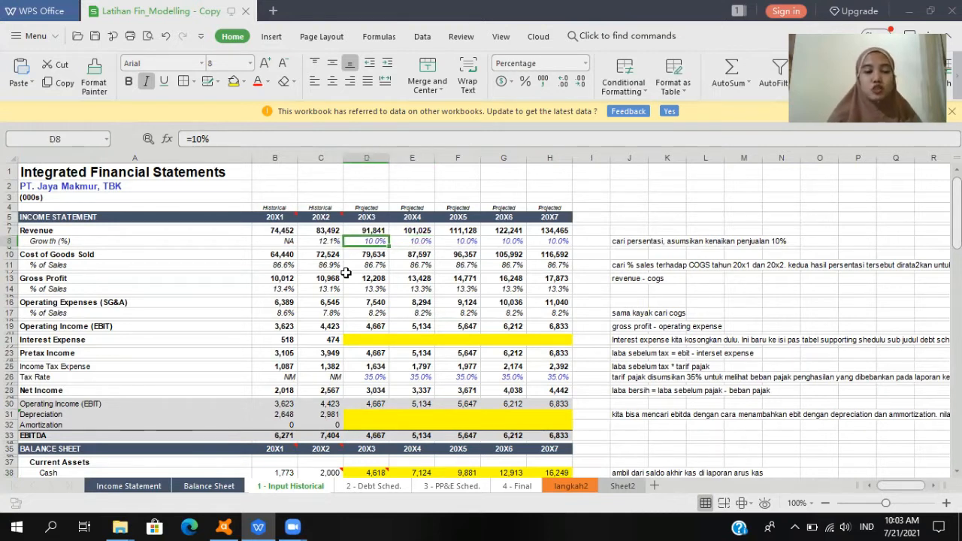
pyautogui.press('Right')
pyautogui.press('Right')
pyautogui.press('Right')
pyautogui.press('Left')
pyautogui.press('Left')
pyautogui.press('Left')
pyautogui.press('Left')
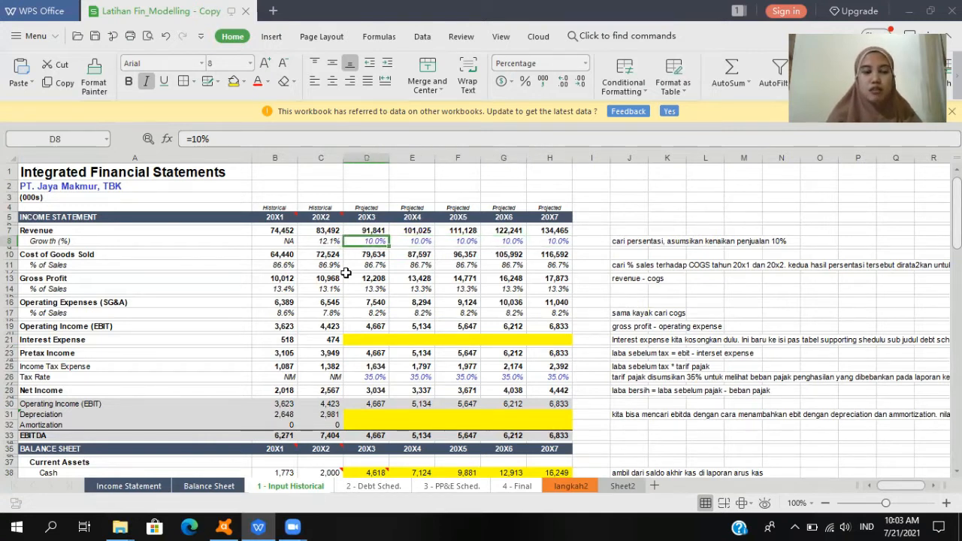
# Step: Inspect the cell references used in the 20X3 projected Revenue formula
pyautogui.press('Up')
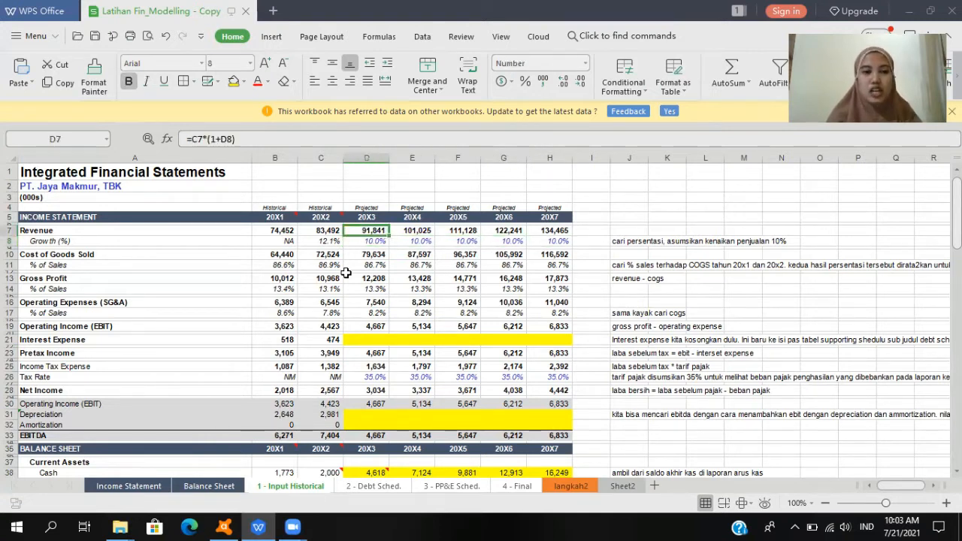
pyautogui.click(283, 137)
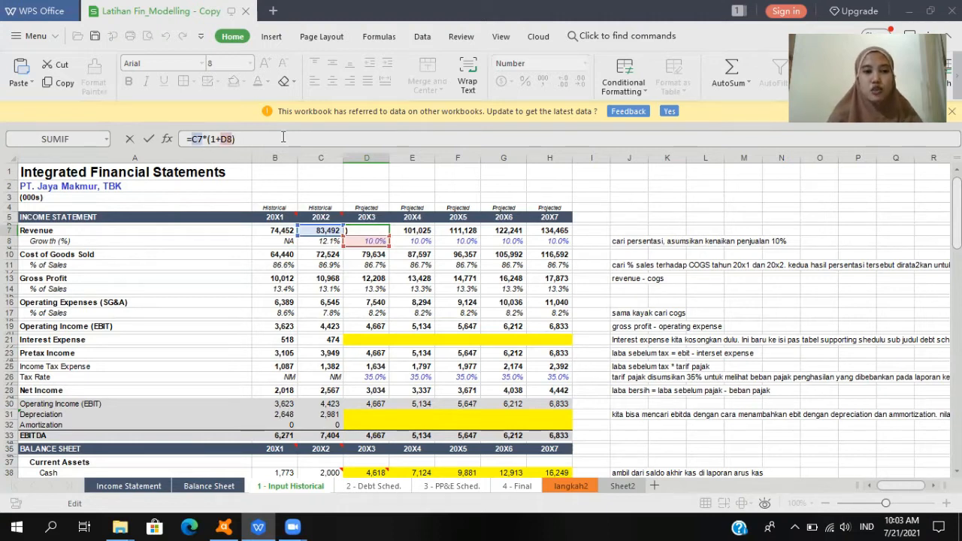
pyautogui.press('Return')
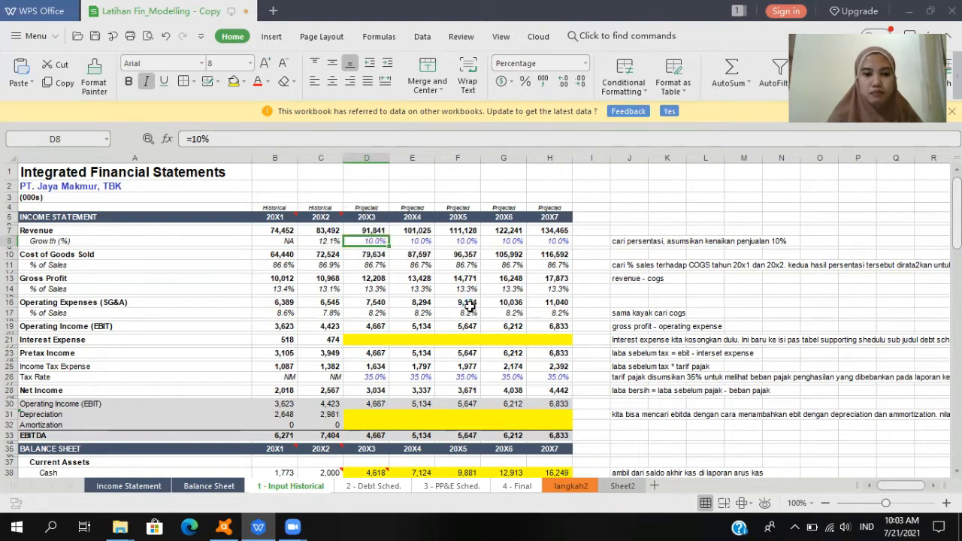
# Step: Copy the 20X3 Revenue formula in D7 across the projected years 20X4 to 20X7 (E7:H7)
pyautogui.press('Up')
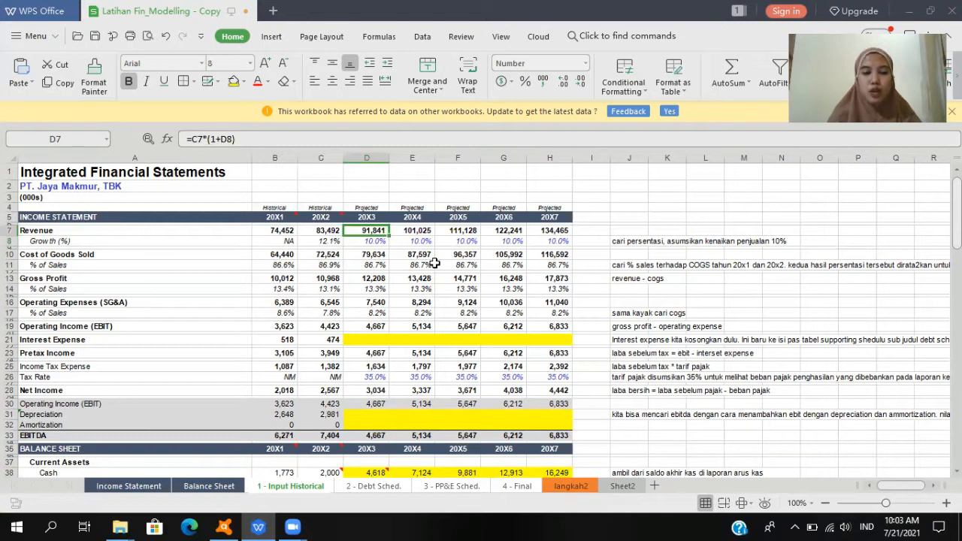
pyautogui.hotkey('ctrl', 'c')
pyautogui.press('Right')
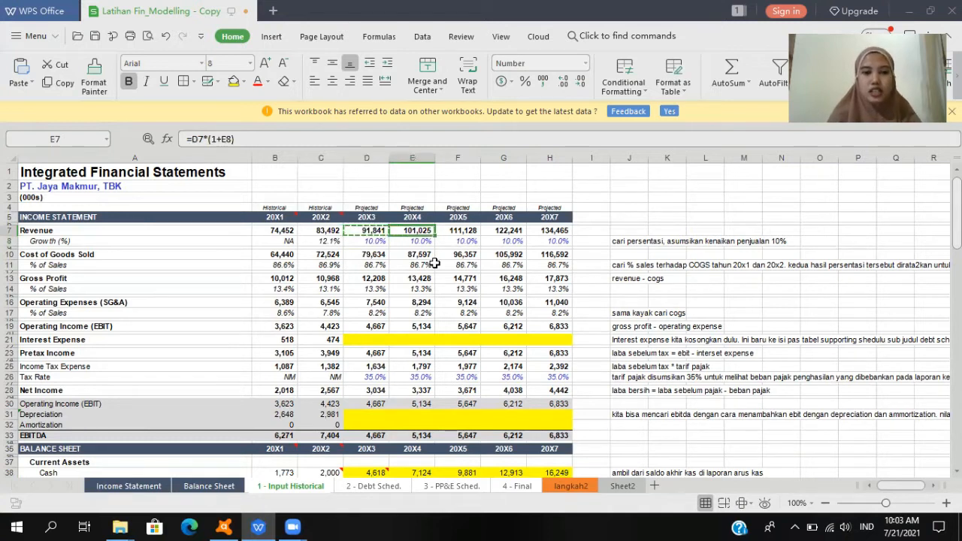
pyautogui.hotkey('shift', 'Right')
pyautogui.hotkey('shift', 'Right')
pyautogui.hotkey('shift', 'Right')
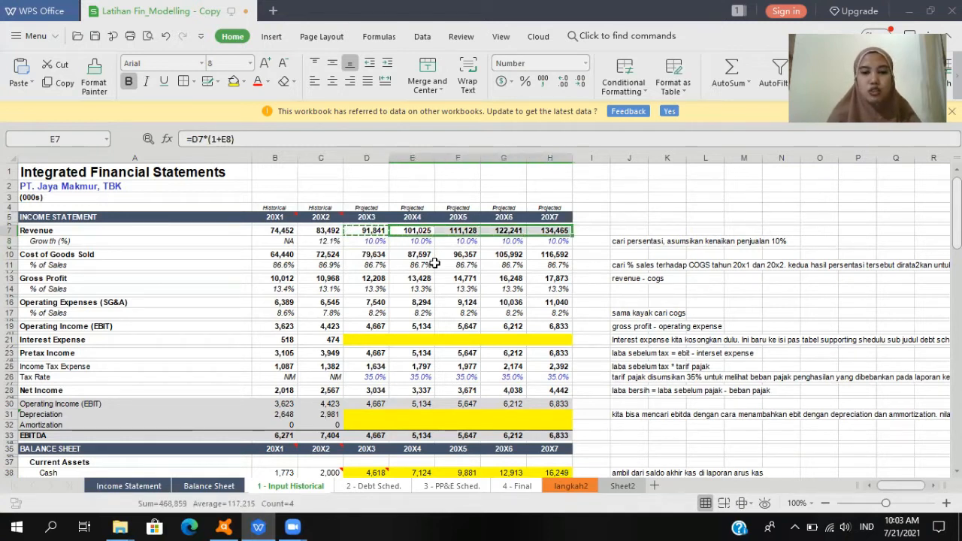
pyautogui.press('Return')
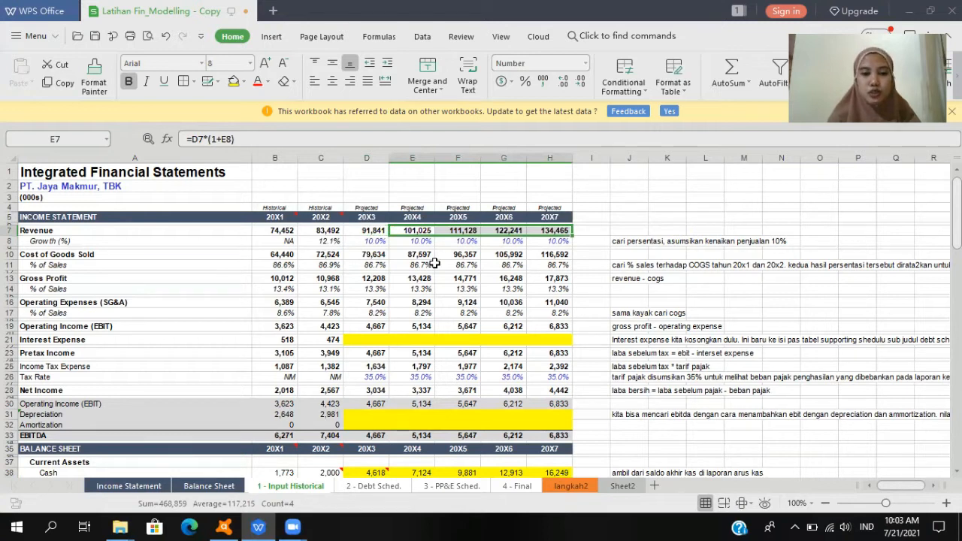
# Step: Inspect the historical Cost of Goods Sold cells for 20X1 and 20X2 and the 20X1 % of Sales formula
pyautogui.press('Down')
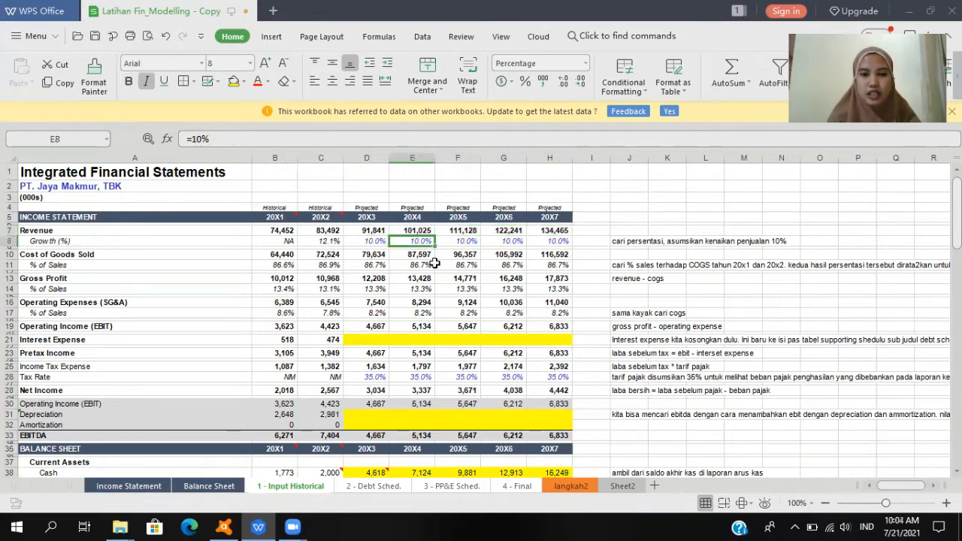
pyautogui.press('Left')
pyautogui.press('Down')
pyautogui.press('Down')
pyautogui.press('Left')
pyautogui.press('Left')
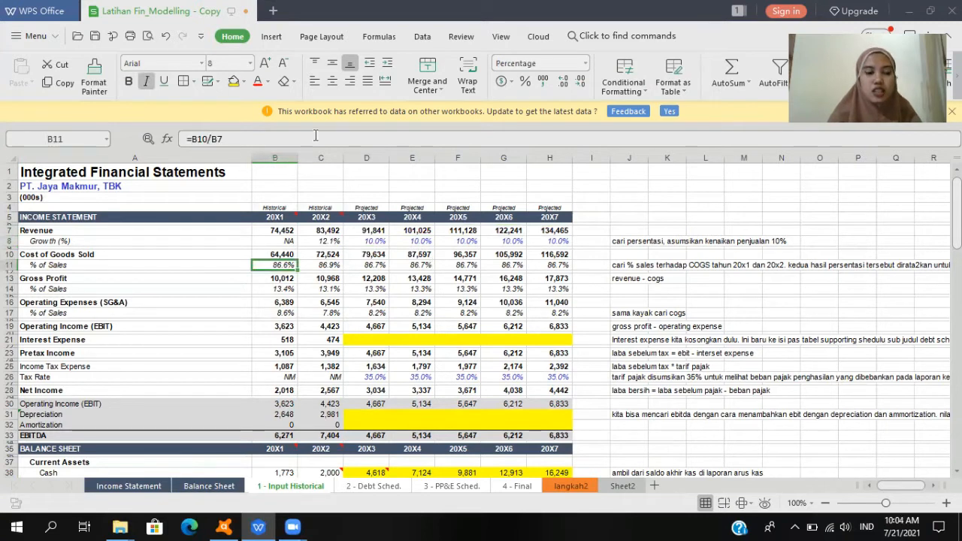
pyautogui.press('Up')
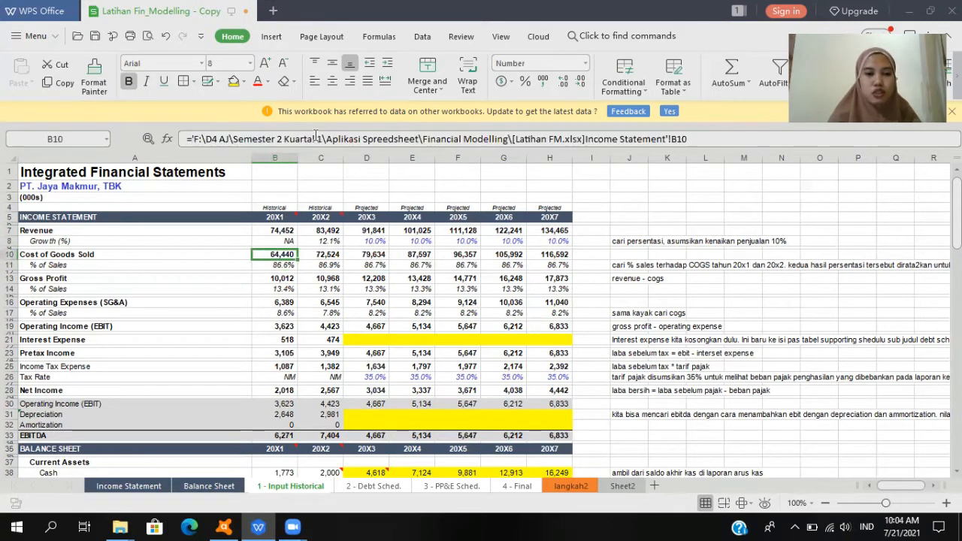
pyautogui.press('Right')
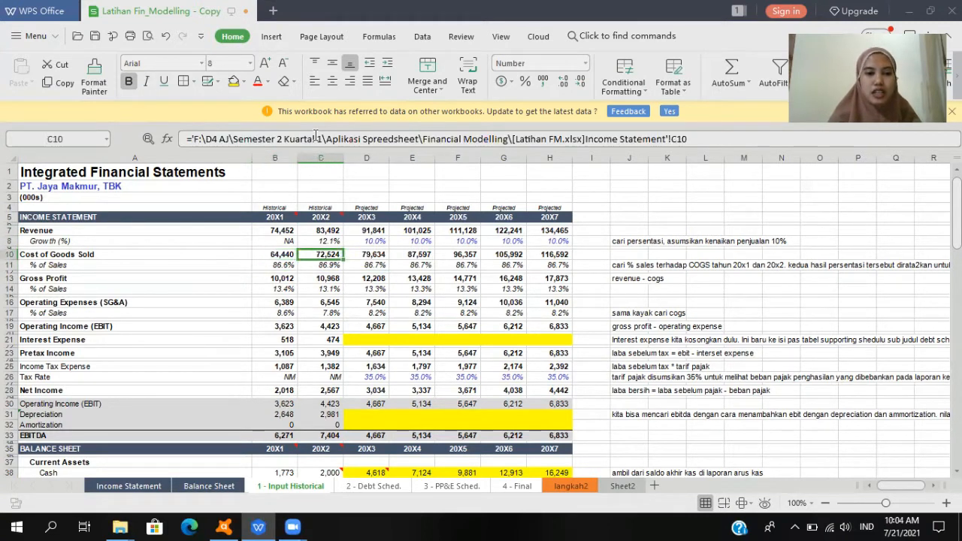
pyautogui.press('Left')
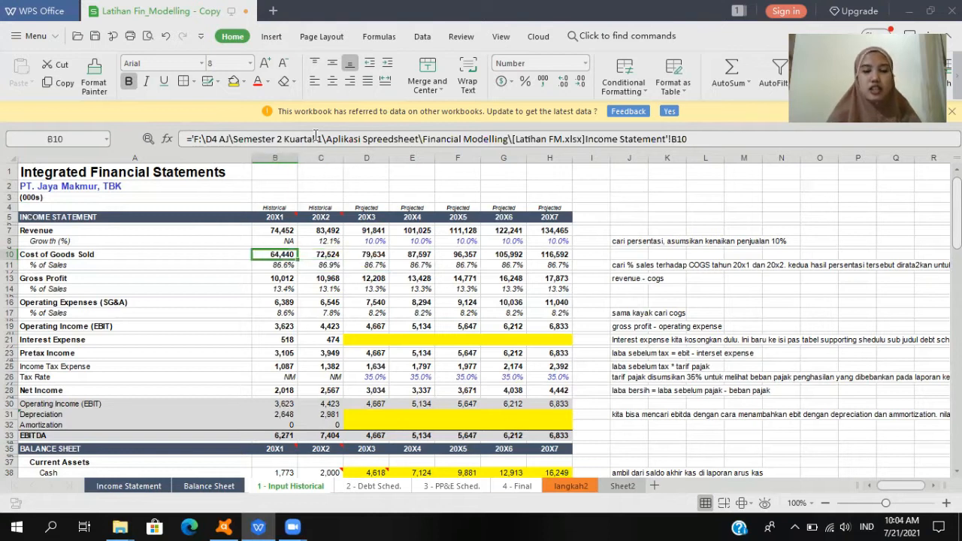
pyautogui.press('Right')
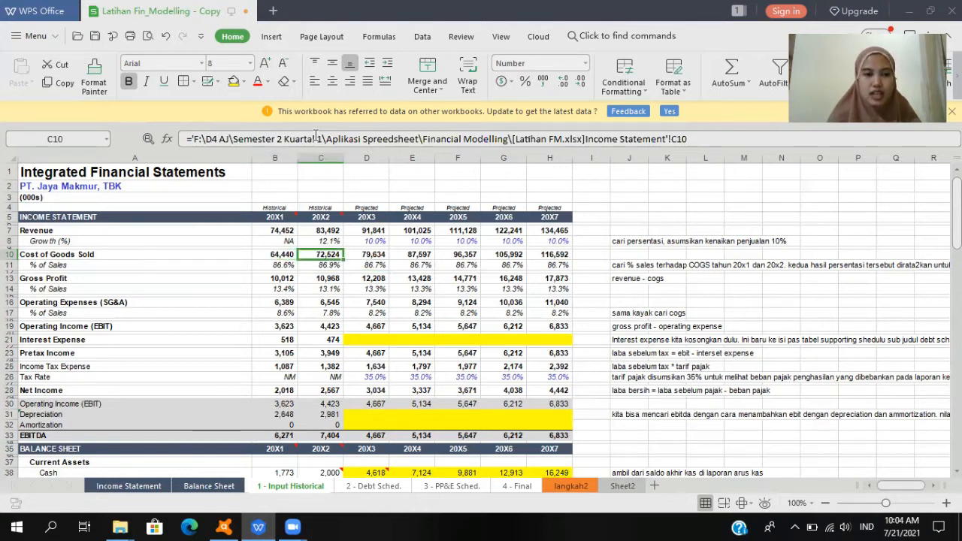
# Step: Examine the projected Cost of Goods Sold cells from 20X3 to 20X5, and return to the 20X1 % of Sales formula in B11
pyautogui.press('Right')
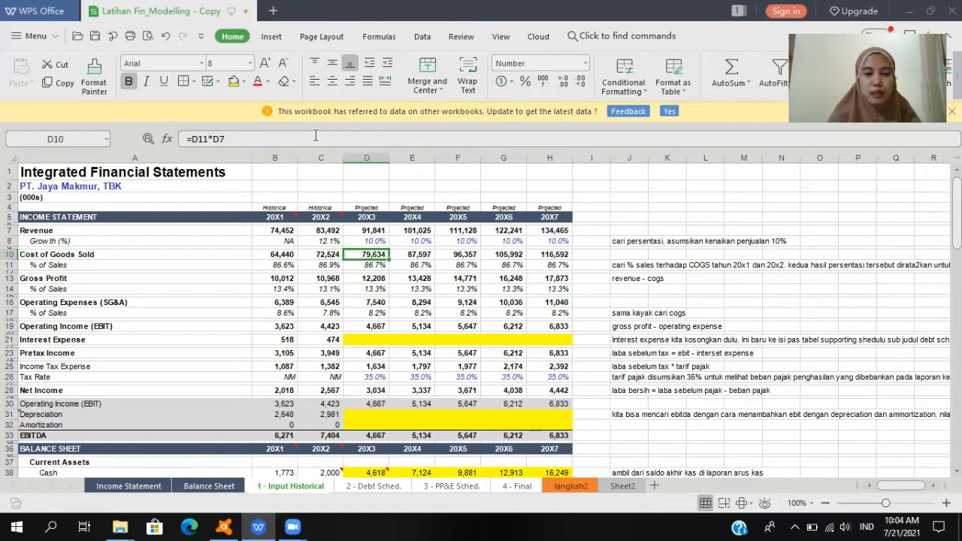
pyautogui.press('Right')
pyautogui.press('Right')
pyautogui.press('Left')
pyautogui.press('Left')
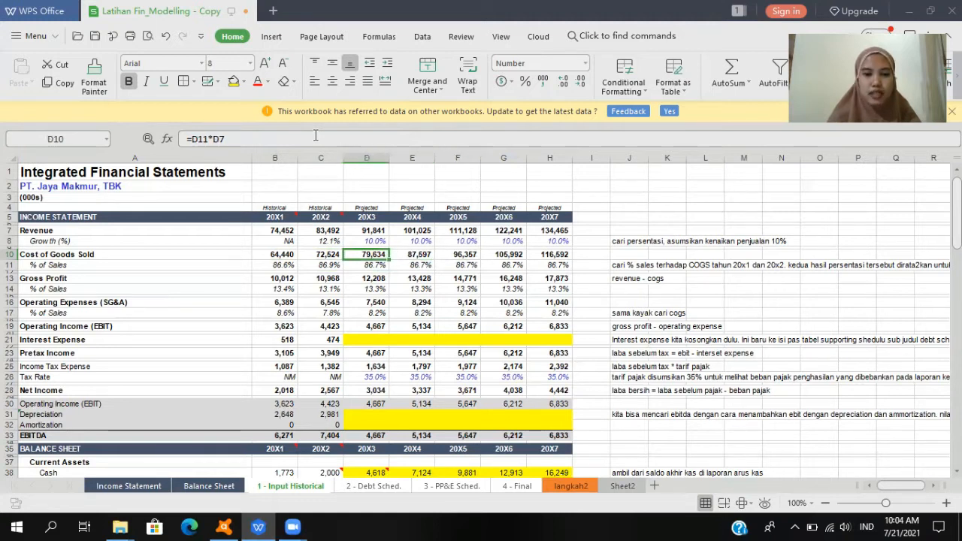
pyautogui.press('Left')
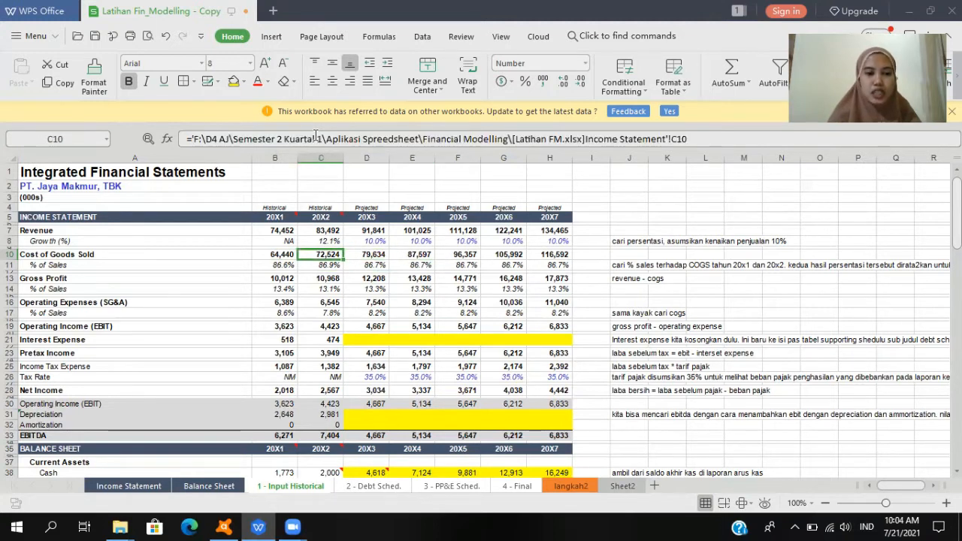
pyautogui.press('Down')
pyautogui.press('Left')
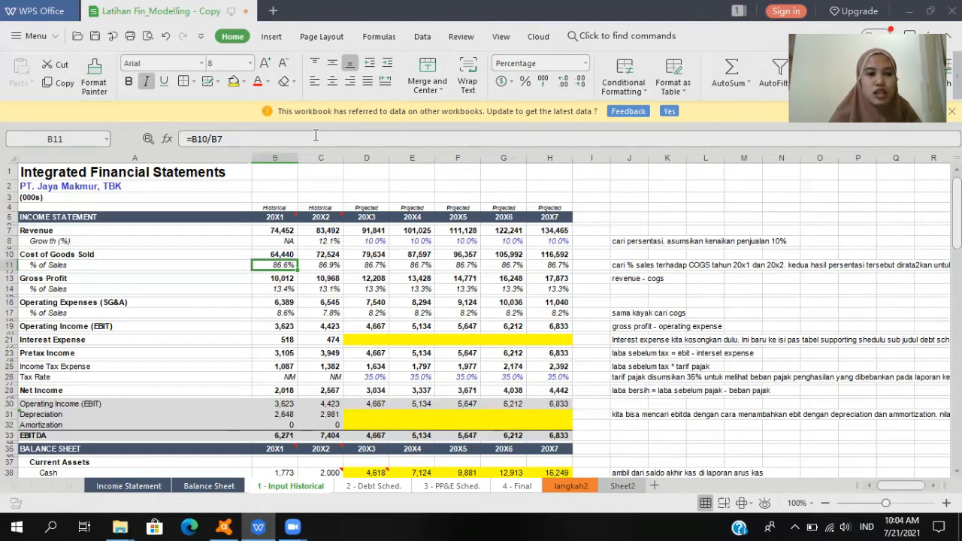
# Step: Inspect the cell references in the 20X1 Cost of Goods Sold % of Sales formula (B11) and copy it to 20X2 (C11)
pyautogui.click(316, 135)
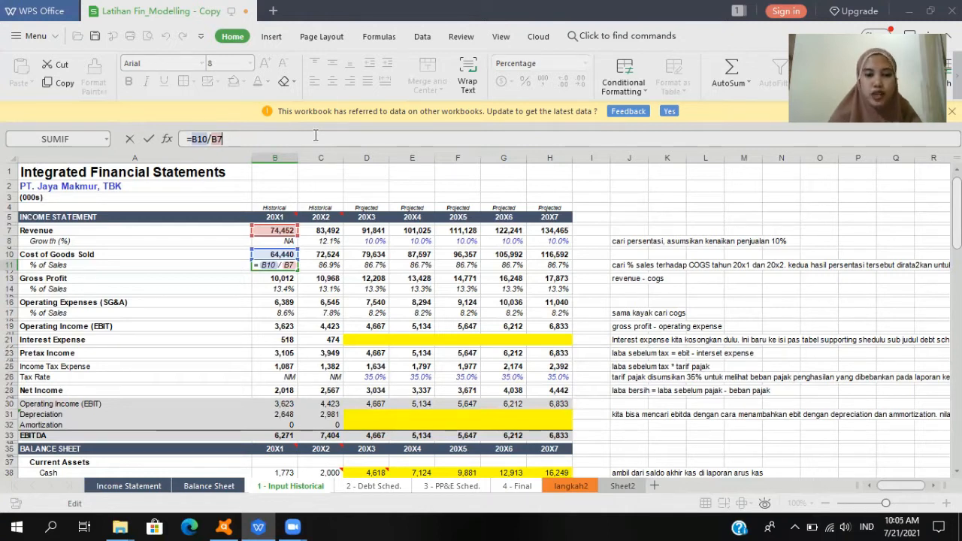
pyautogui.press('Return')
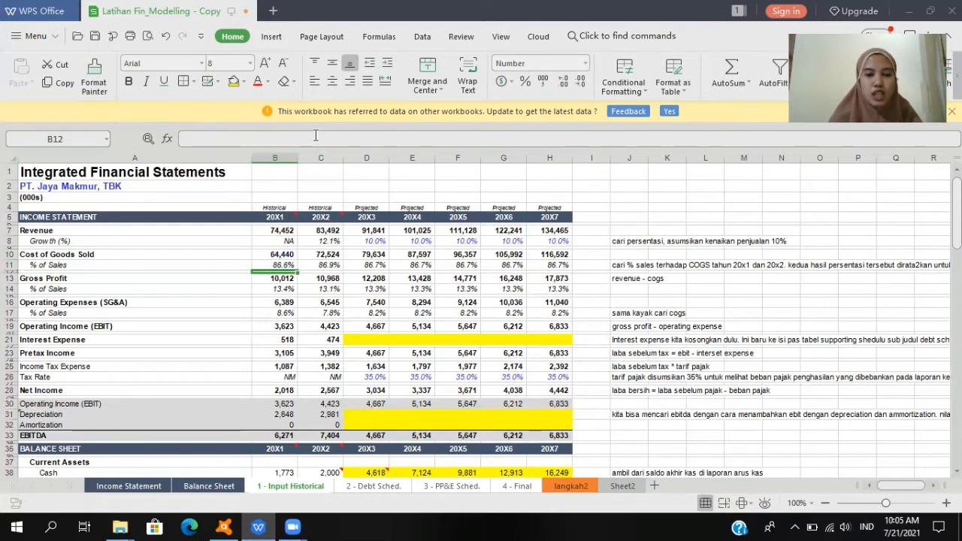
pyautogui.press('Up')
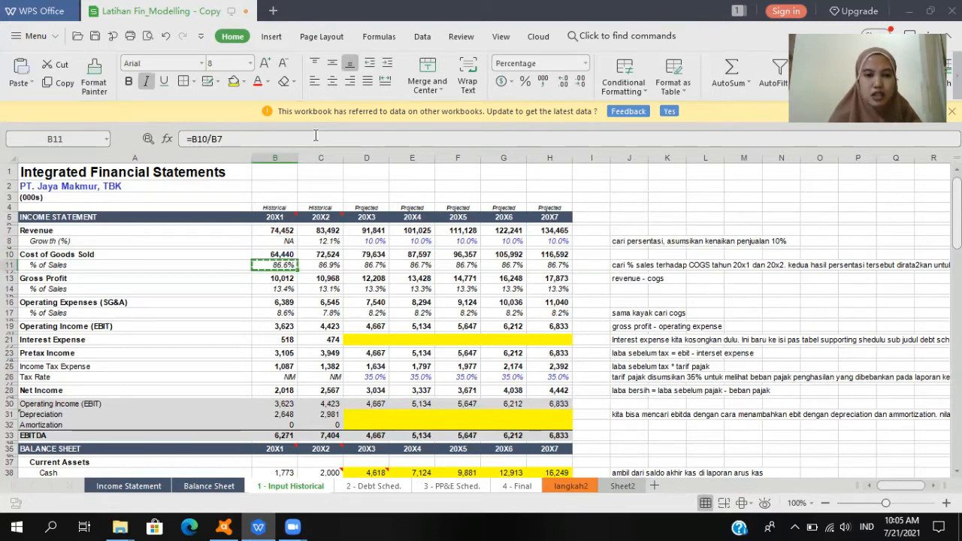
pyautogui.press('Right')
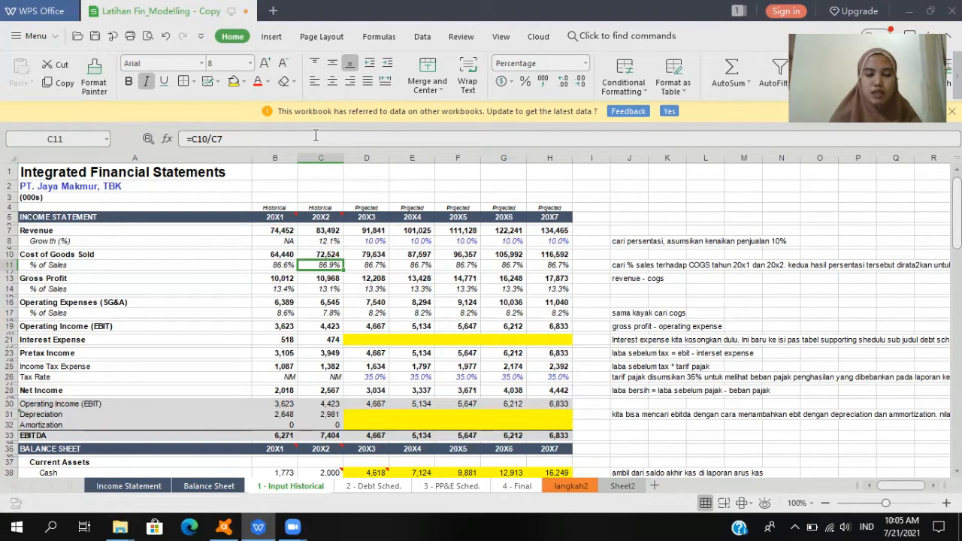
# Step: Compare the 20X2 Cost of Goods Sold % of Sales formula in C11 with the projected 20X3 average formula in D11
pyautogui.press('Right')
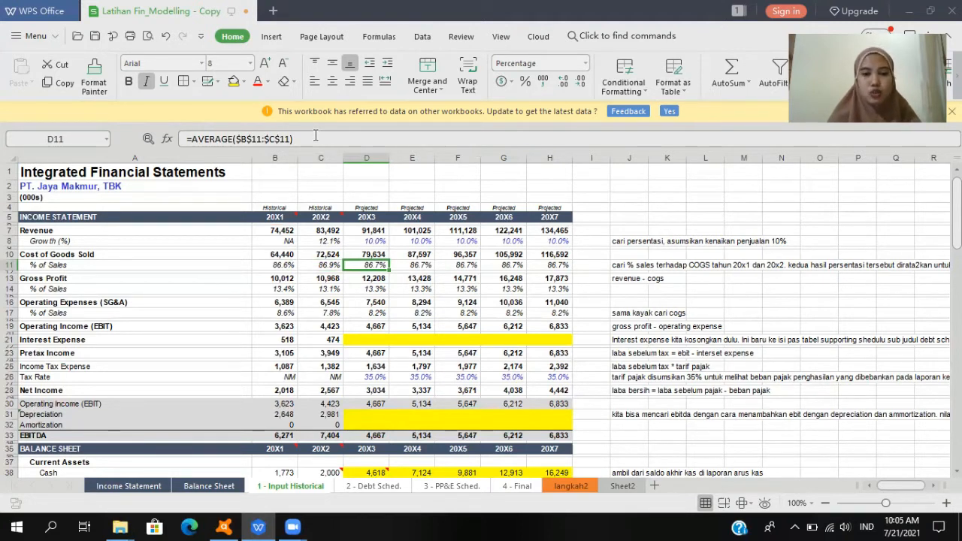
pyautogui.press('Left')
pyautogui.press('Right')
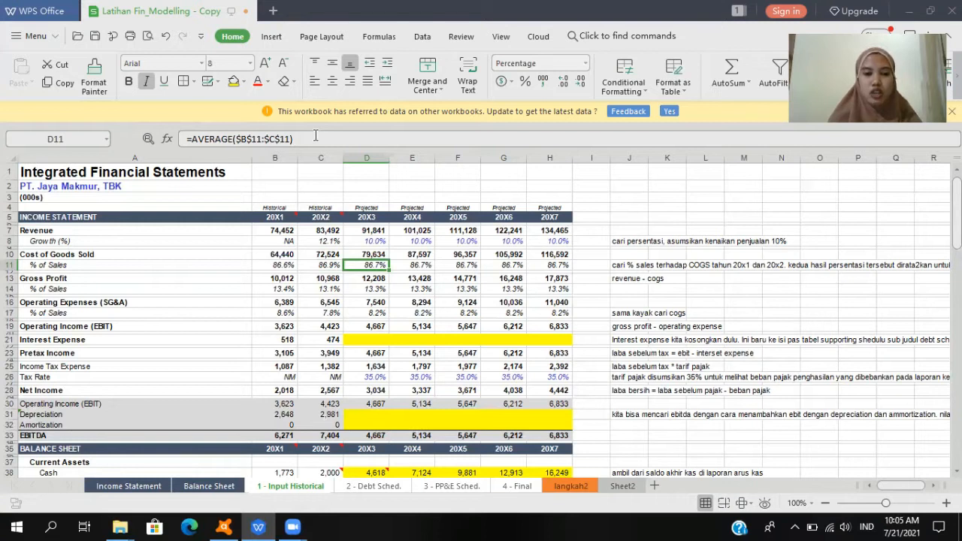
pyautogui.press('Left')
pyautogui.press('Right')
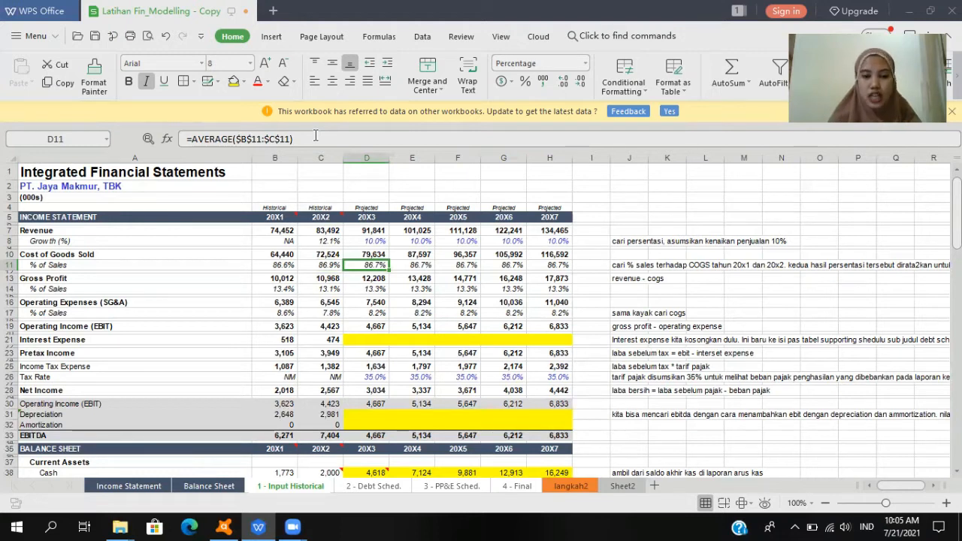
# Step: Inspect the cell references used in the 20X3 projected Cost of Goods Sold formula in D10
pyautogui.press('Up')
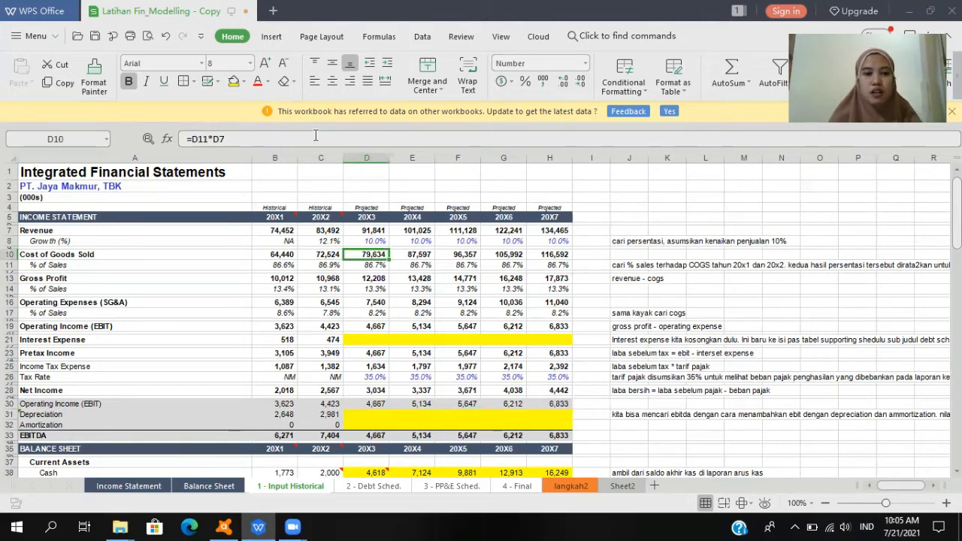
pyautogui.click(316, 136)
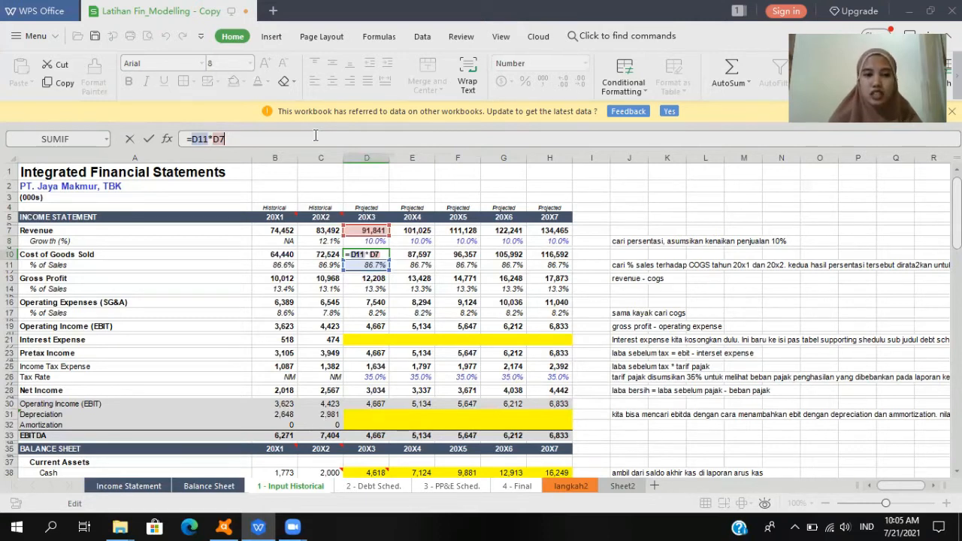
pyautogui.press('Return')
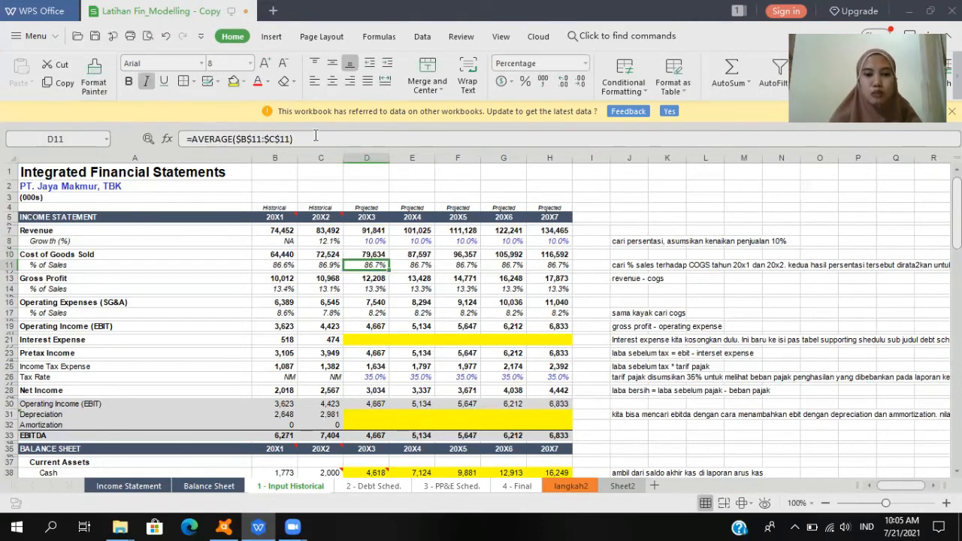
# Step: Copy the 20X3 Cost of Goods Sold formula in D10 across the projected years 20X4 to 20X7 (E10:H10)
pyautogui.hotkey('ctrl', 'c')
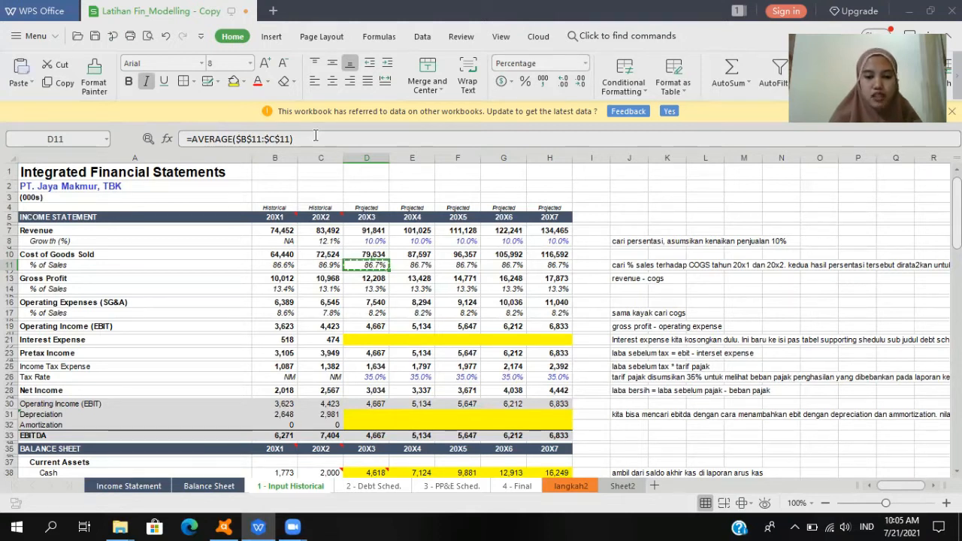
pyautogui.press('Up')
pyautogui.hotkey('ctrl', 'c')
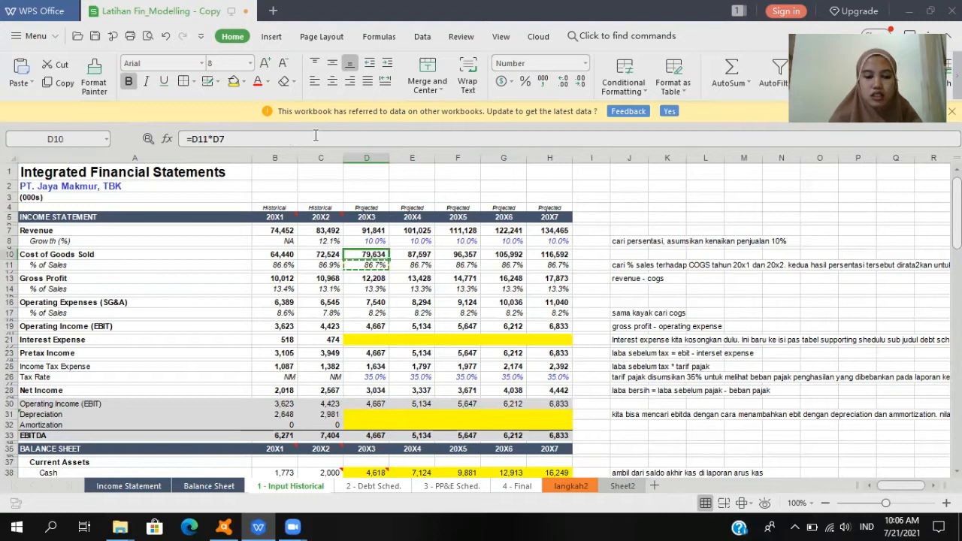
pyautogui.press('Right')
pyautogui.hotkey('shift', 'Right')
pyautogui.hotkey('shift', 'Right')
pyautogui.hotkey('shift', 'Right')
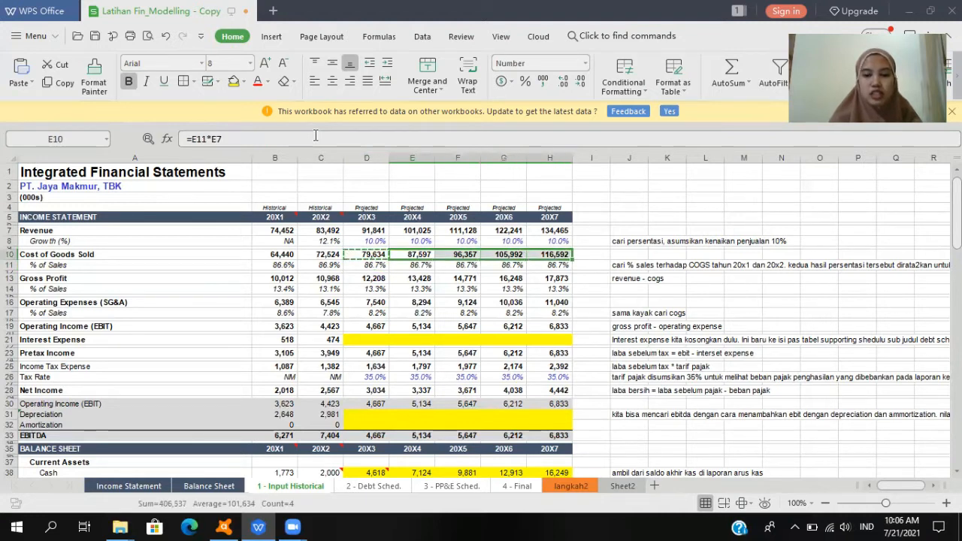
pyautogui.press('Return')
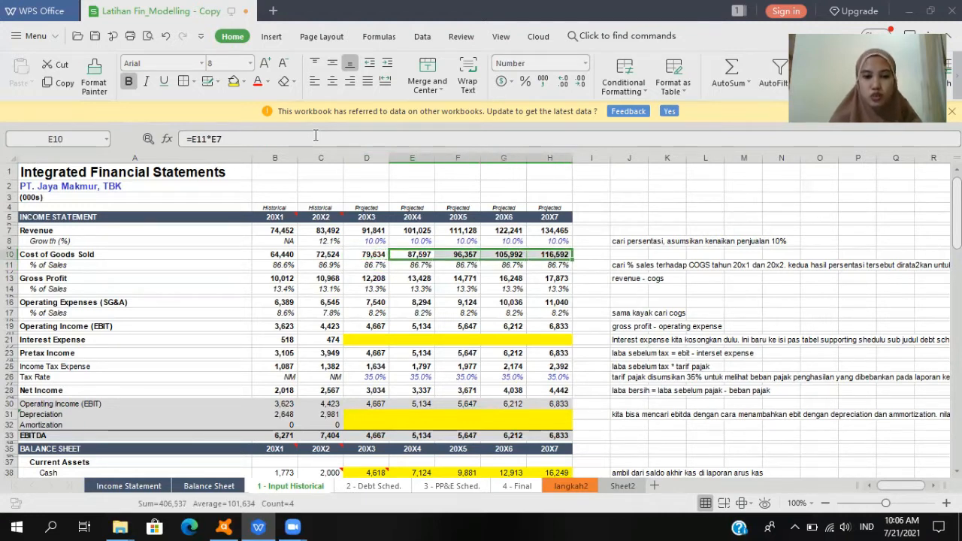
pyautogui.press('Down')
pyautogui.press('Up')
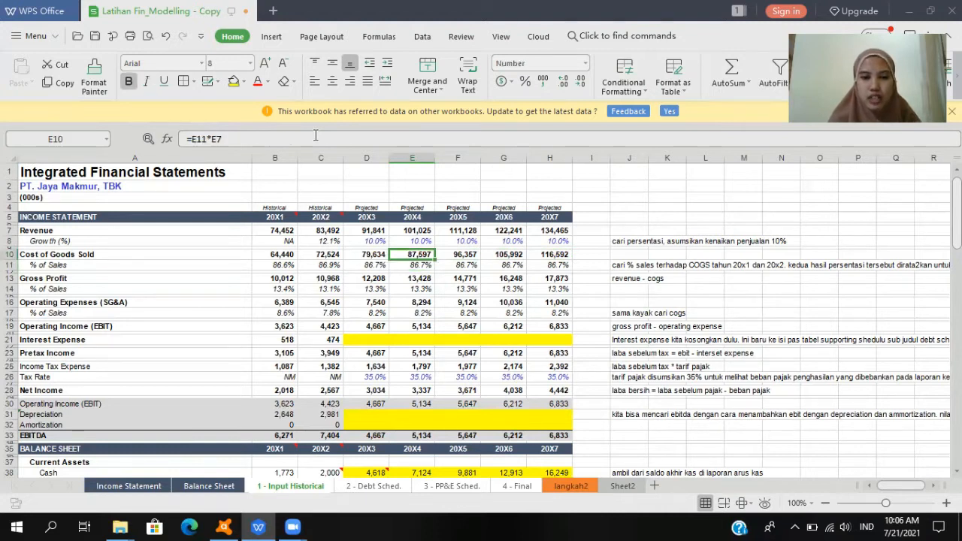
pyautogui.press('Left')
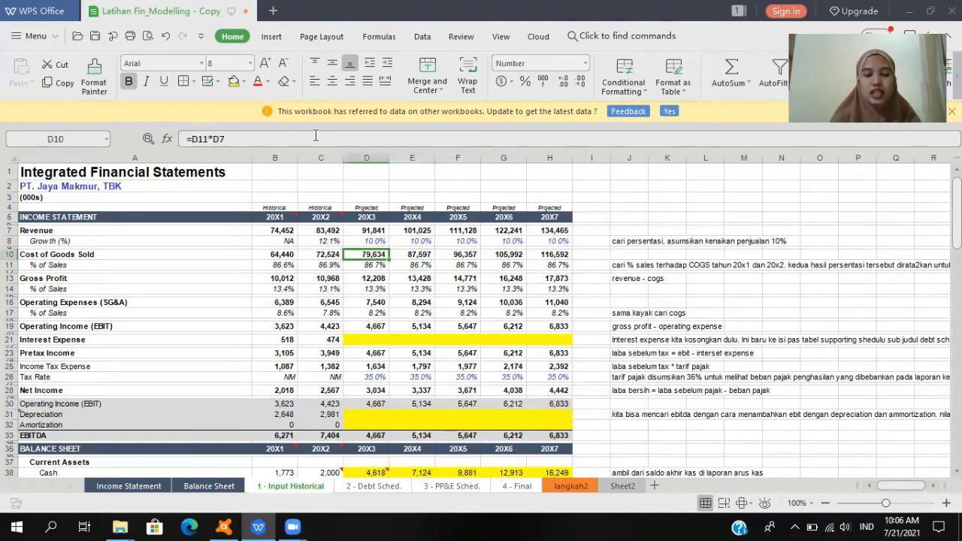
# Step: Copy the 20X1 Gross Profit formula in B13 across 20X2 to 20X7 (C13:H13)
pyautogui.press('Down')
pyautogui.press('Down')
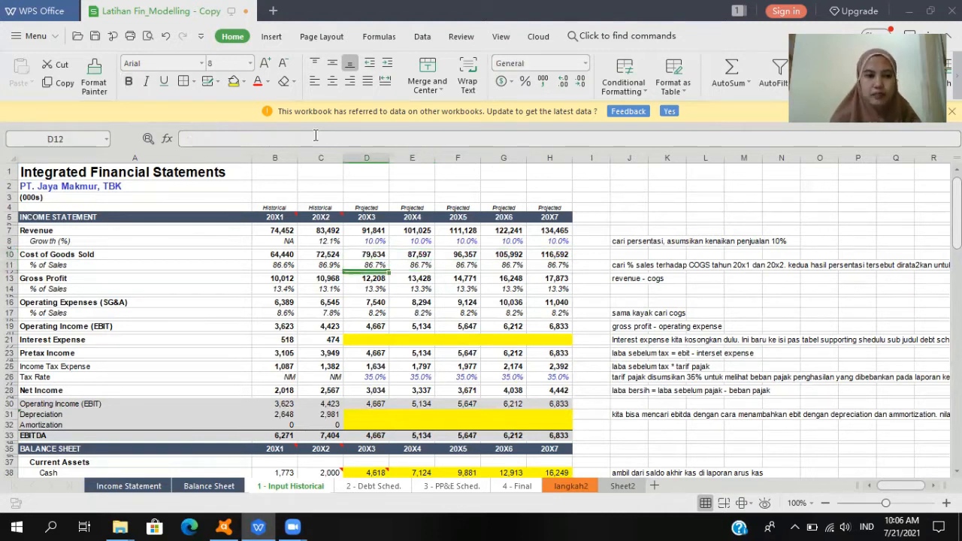
pyautogui.press('Left')
pyautogui.press('Left')
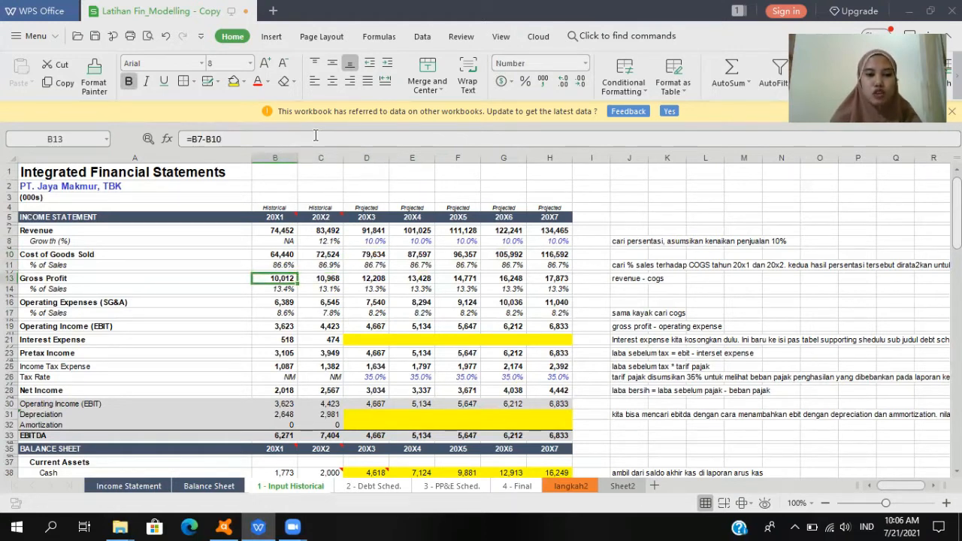
pyautogui.press('Right')
pyautogui.press('Left')
pyautogui.hotkey('ctrl', 'c')
pyautogui.press('Right')
pyautogui.hotkey('shift', 'Right')
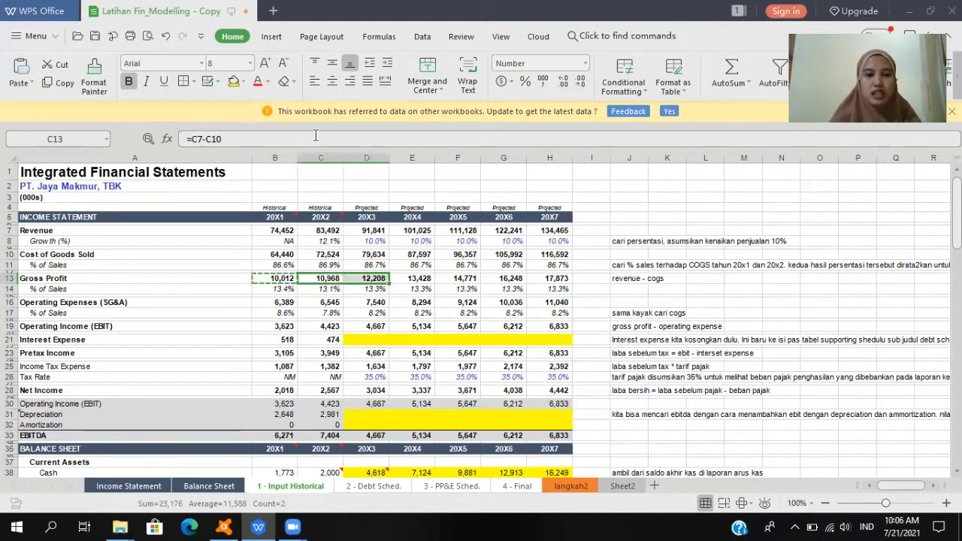
pyautogui.hotkey('shift', 'Right')
pyautogui.hotkey('shift', 'Right')
pyautogui.hotkey('shift', 'Right')
pyautogui.hotkey('shift', 'Right')
pyautogui.press('Return')
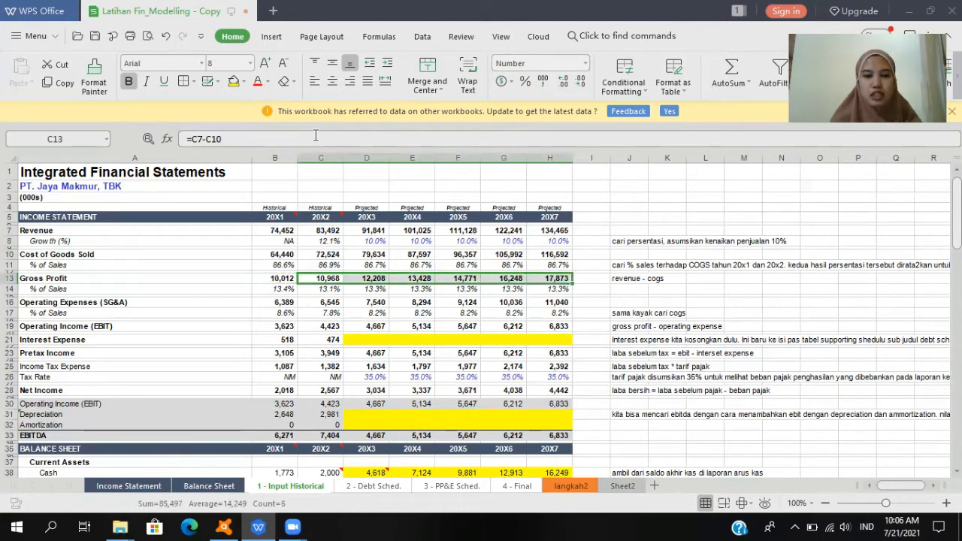
# Step: Review the 20X2 Gross Profit % of Sales formula and the historical Operating Expenses (SG&A) cells for 20X1 and 20X2
pyautogui.press('Down')
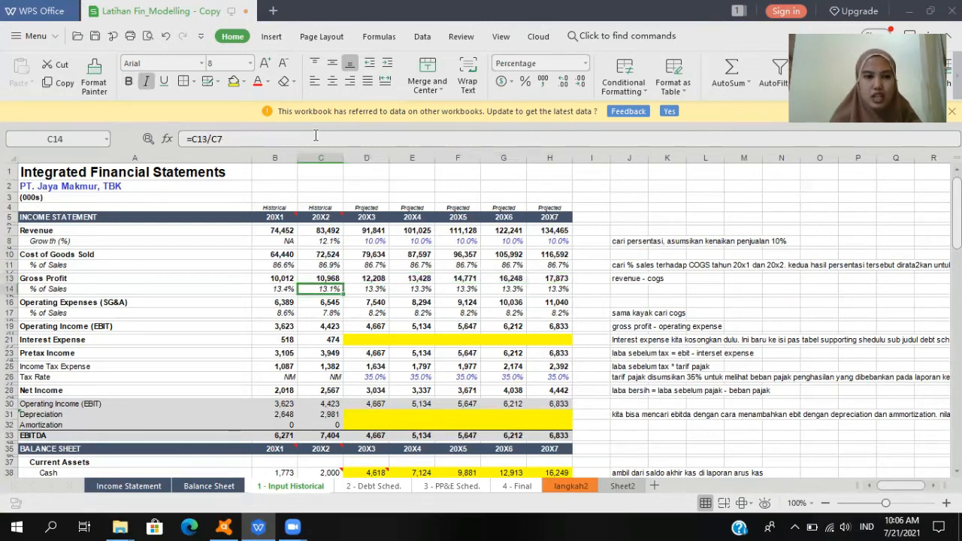
pyautogui.press('Left')
pyautogui.press('Down')
pyautogui.press('Down')
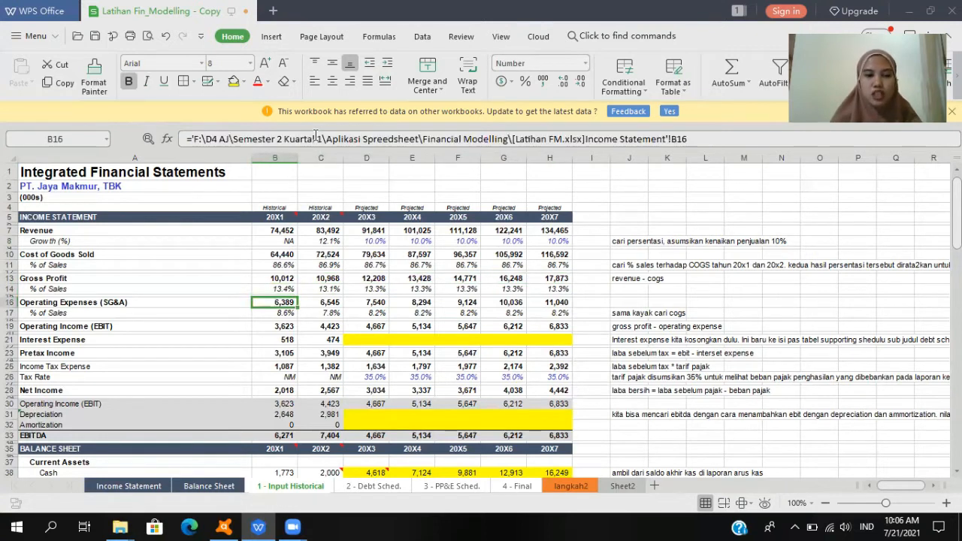
pyautogui.press('Right')
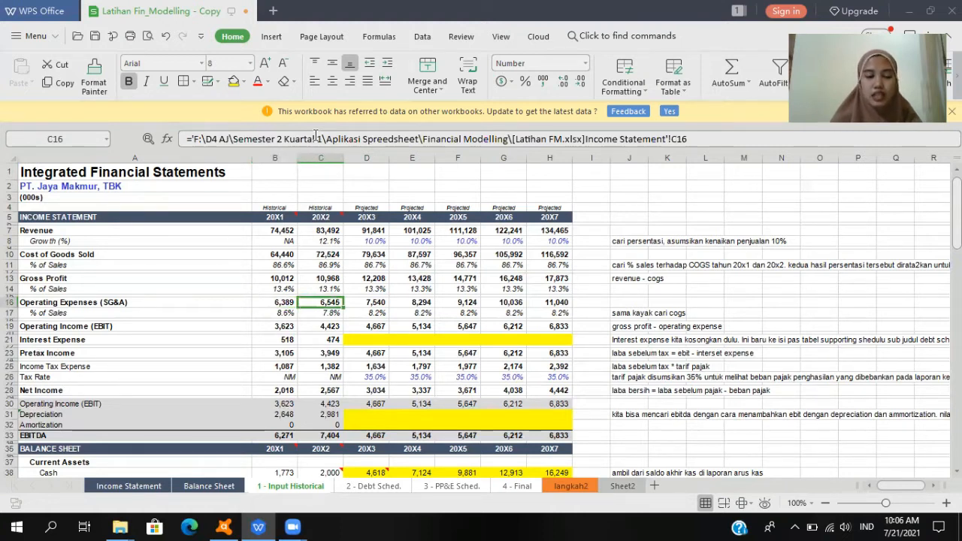
pyautogui.press('Left')
# Step: Inspect the cell references in the 20X1 Operating Expenses % of Sales formula in B17
pyautogui.press('Down')
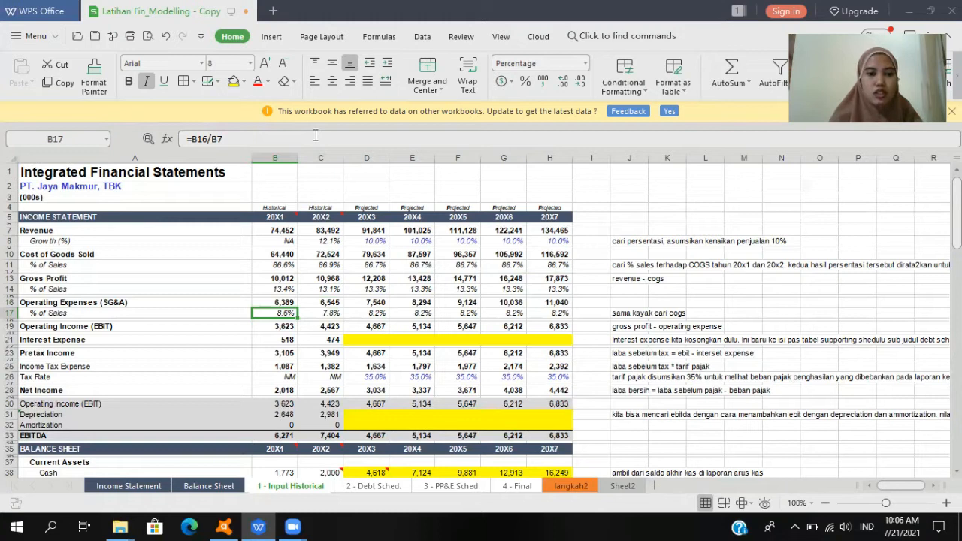
pyautogui.click(316, 135)
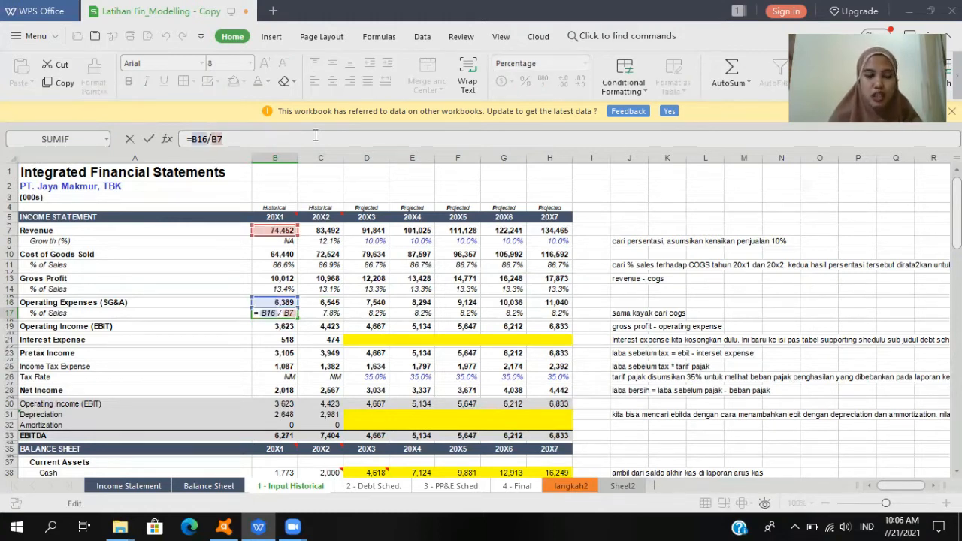
pyautogui.press('Return')
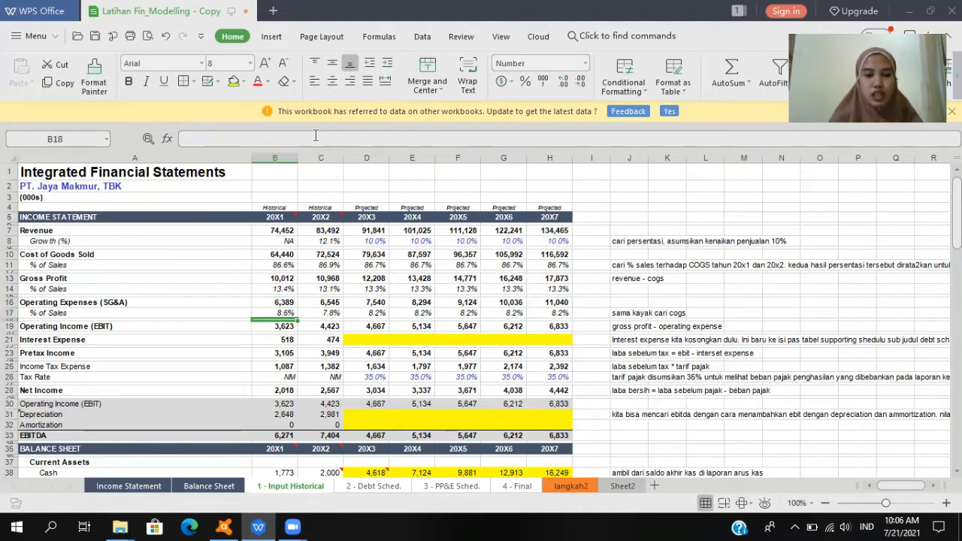
# Step: Examine the projected Operating Expenses % of Sales average formulas from 20X3 to 20X5 in row 17
pyautogui.press('Up')
pyautogui.press('Right')
pyautogui.press('Right')
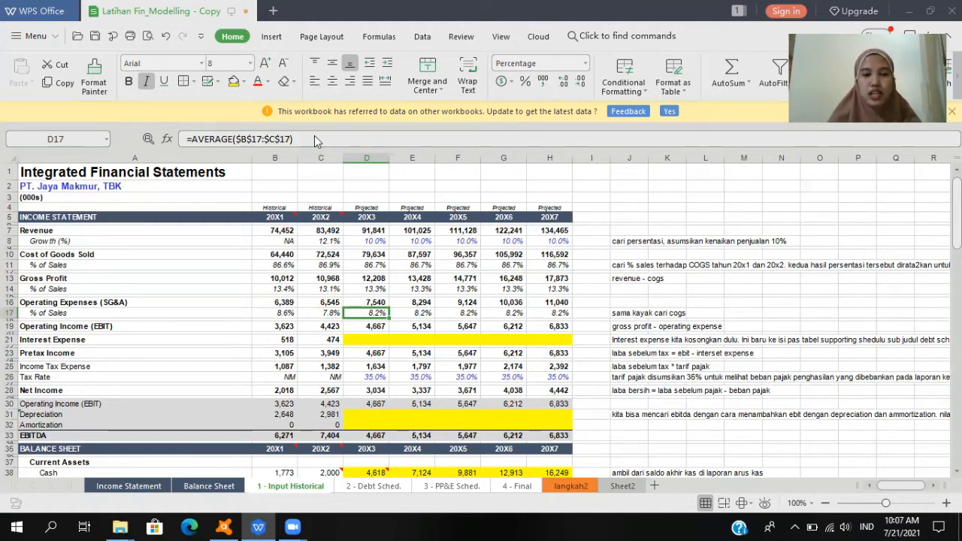
pyautogui.press('Right')
pyautogui.press('Right')
pyautogui.press('Left')
pyautogui.press('Left')
# Step: Inspect the cell references used in the 20X3 projected Operating Expenses formula in D16
pyautogui.press('Up')
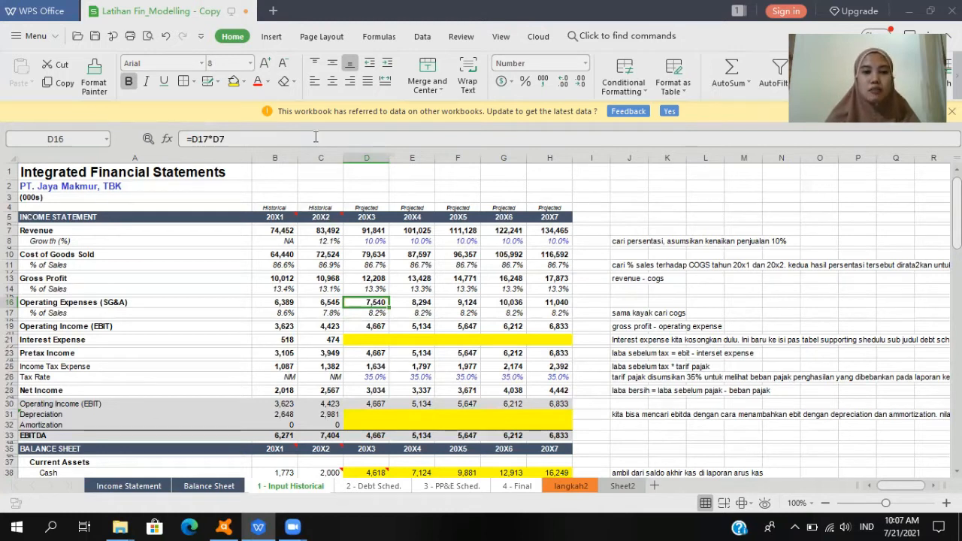
pyautogui.click(315, 139)
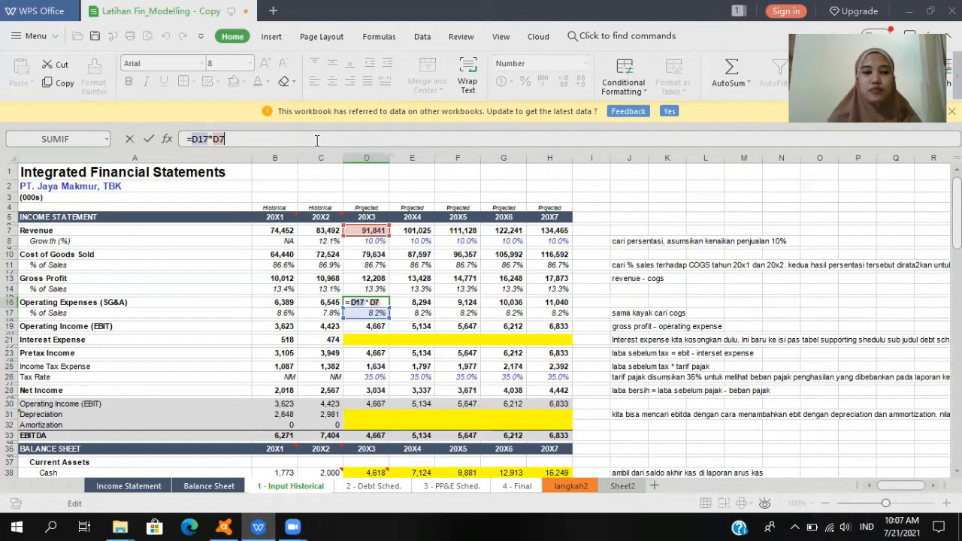
pyautogui.press('Return')
pyautogui.press('Up')
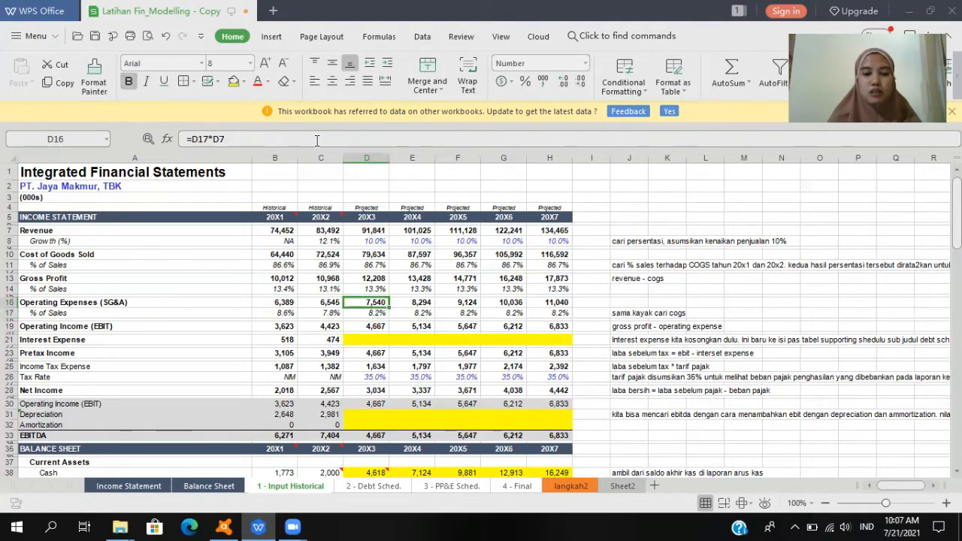
# Step: Copy the 20X3 Operating Expenses formula in D16 across the projected years 20X4 to 20X7 (E16:H16)
pyautogui.hotkey('ctrl', 'c')
pyautogui.press('Right')
pyautogui.hotkey('shift', 'Right')
pyautogui.hotkey('shift', 'Right')
pyautogui.hotkey('shift', 'Right')
pyautogui.press('Return')
pyautogui.press('Left')
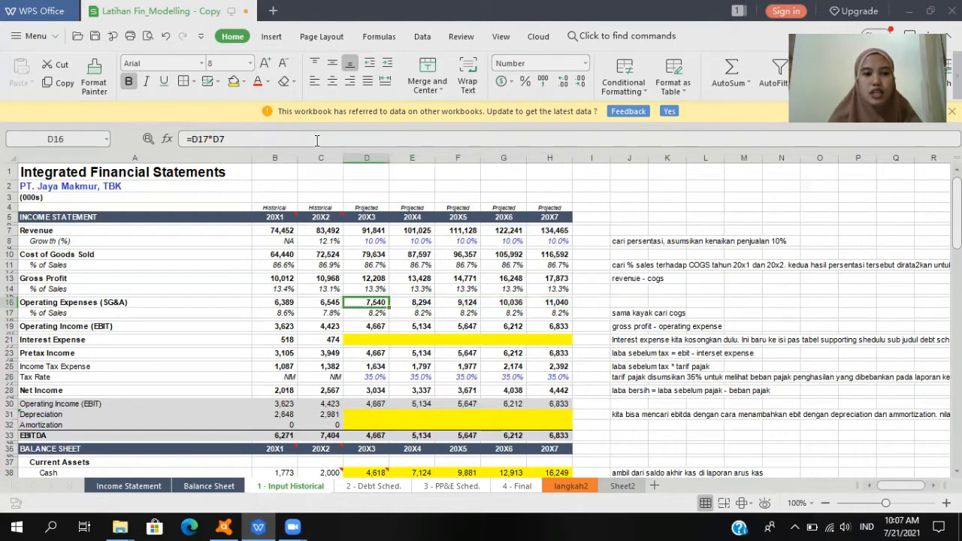
# Step: Inspect the 20X1 Operating Income (EBIT) formula in B19 and leave it unedited
pyautogui.press('Left')
pyautogui.press('Down')
pyautogui.press('Down')
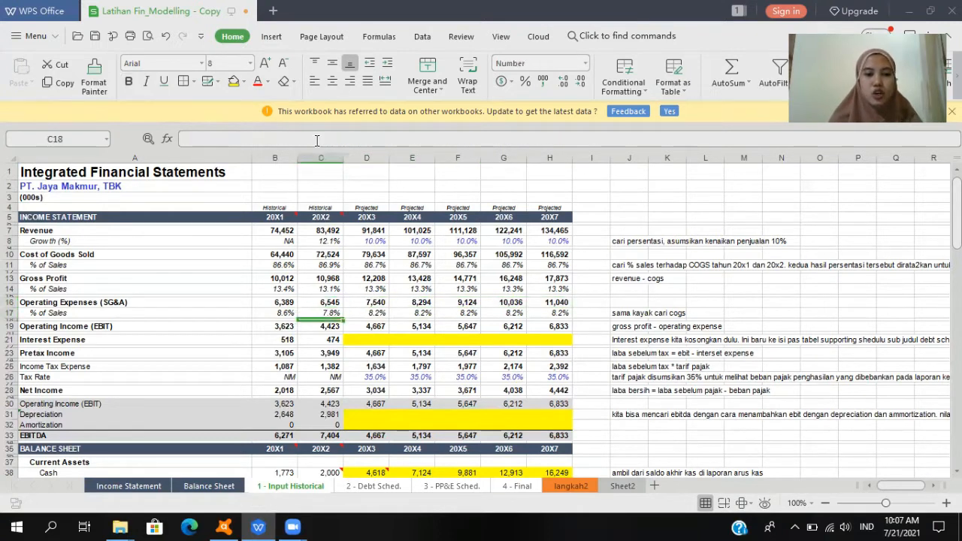
pyautogui.press('Left')
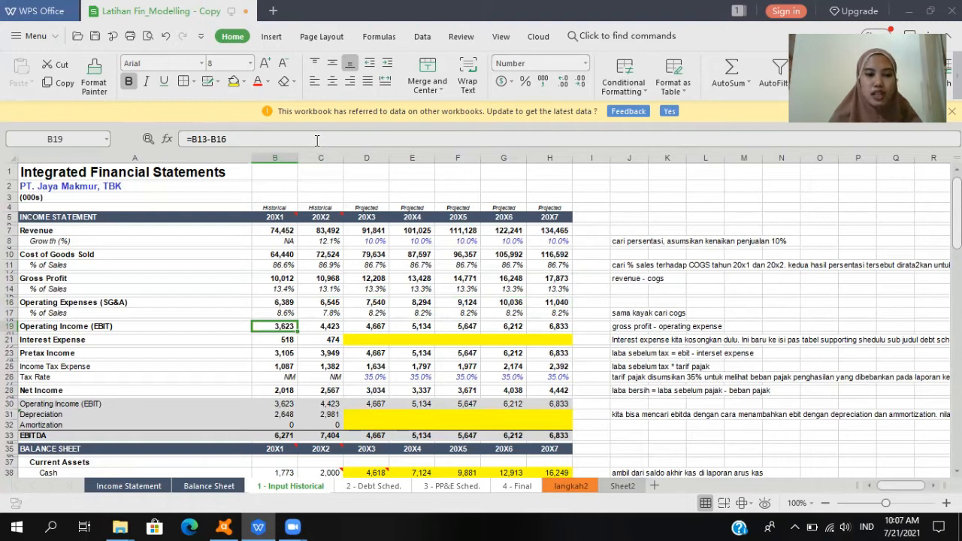
pyautogui.click(316, 140)
pyautogui.press('Escape')
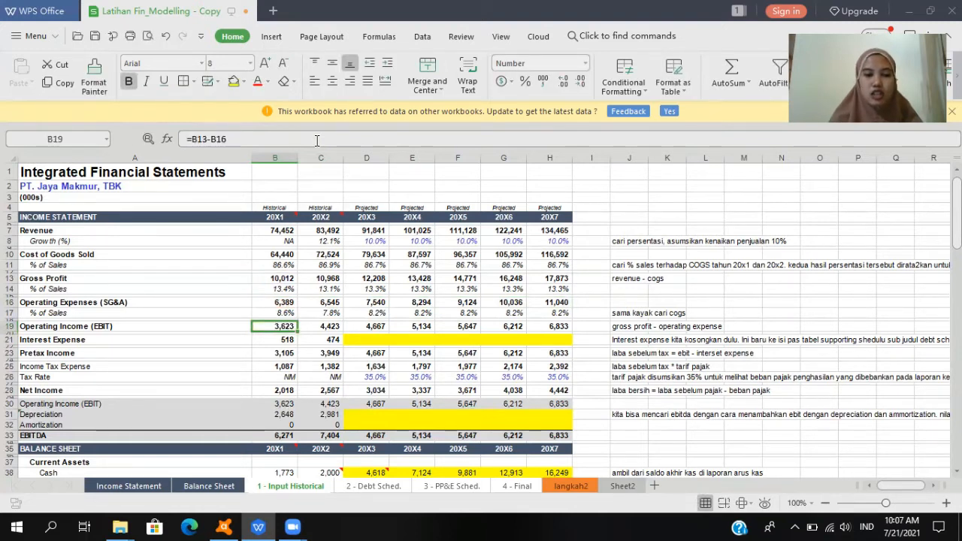
# Step: Copy the 20X1 Operating Income (EBIT) formula in B19 across 20X2 to 20X7 (C19:H19)
pyautogui.hotkey('ctrl', 'c')
pyautogui.press('Right')
pyautogui.hotkey('shift', 'Right')
pyautogui.hotkey('shift', 'Right')
pyautogui.hotkey('shift', 'Right')
pyautogui.hotkey('shift', 'Right')
pyautogui.hotkey('shift', 'Right')
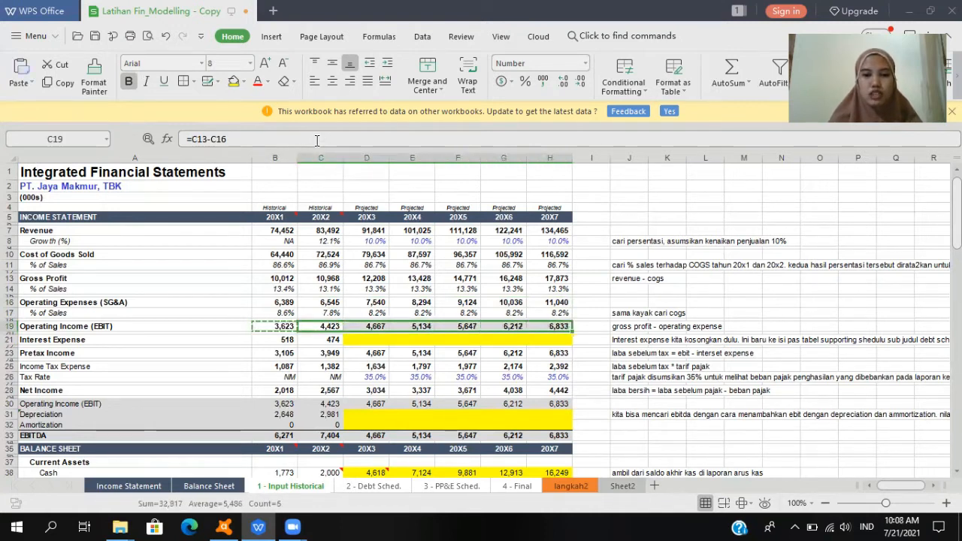
pyautogui.press('Return')
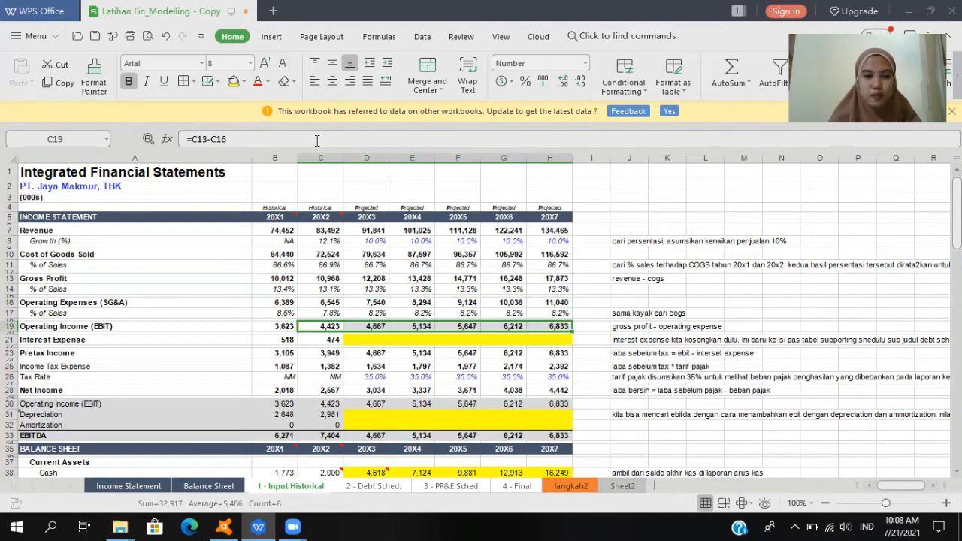
# Step: Examine the Interest Expense row, comparing the linked historical cells B21 and C21 with the projected cells D21 and E21
pyautogui.press('Down')
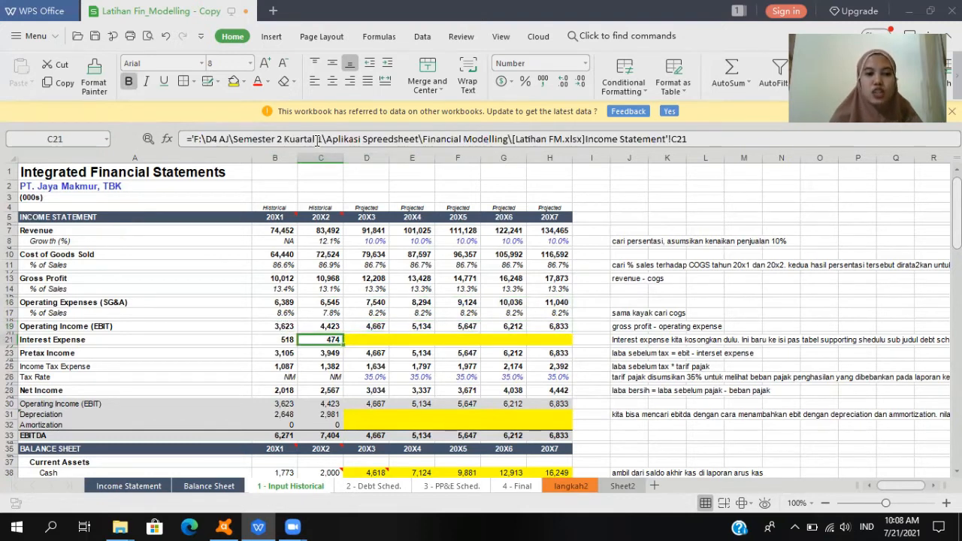
pyautogui.press('Left')
pyautogui.press('Right')
pyautogui.press('Left')
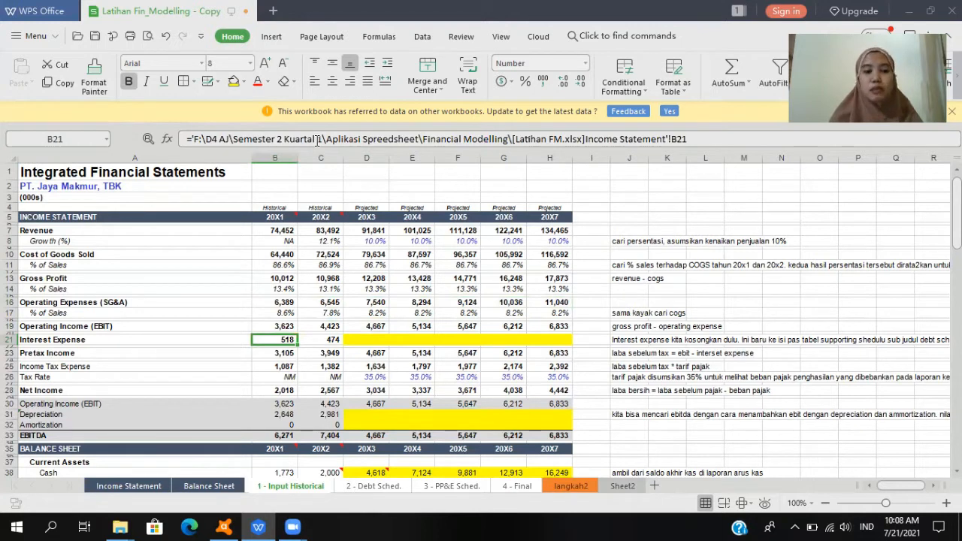
pyautogui.press('Right')
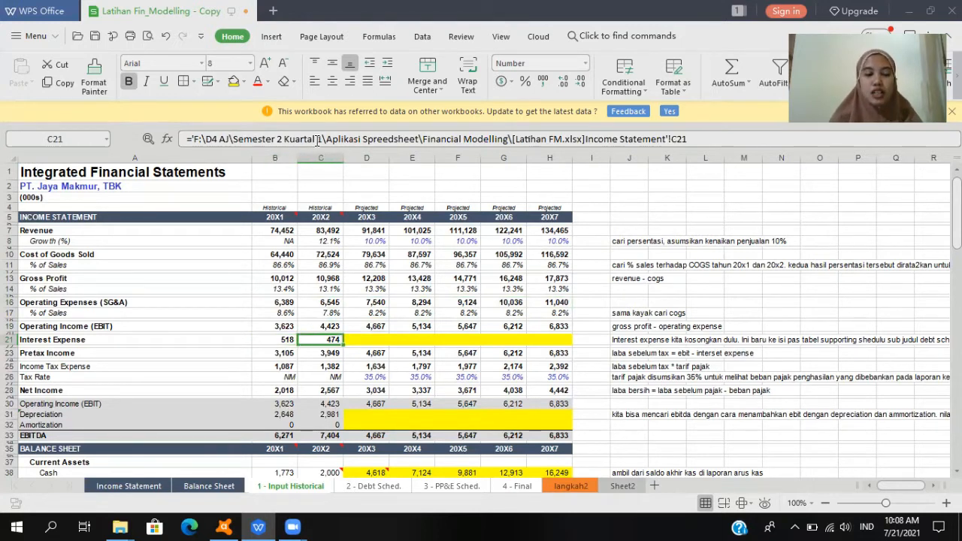
pyautogui.press('Right')
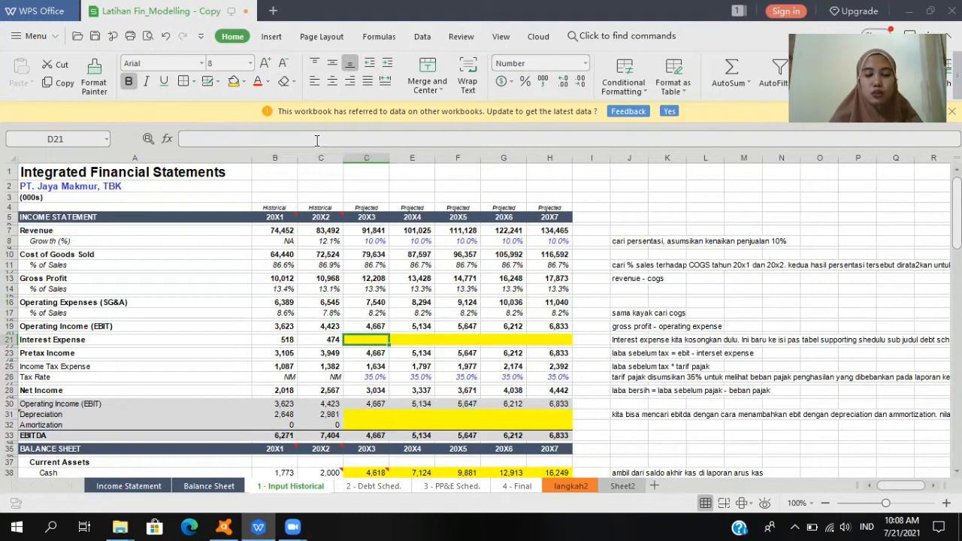
pyautogui.press('Right')
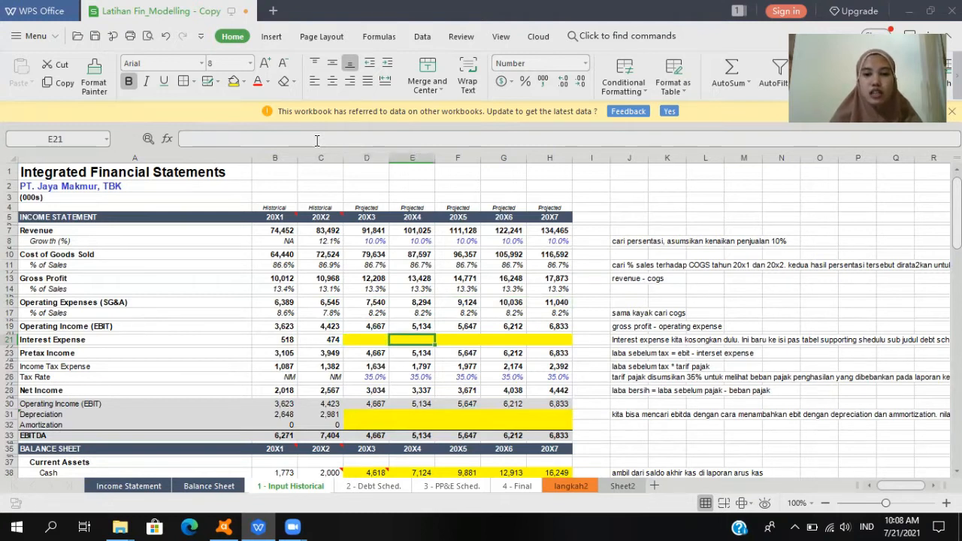
pyautogui.press('Left')
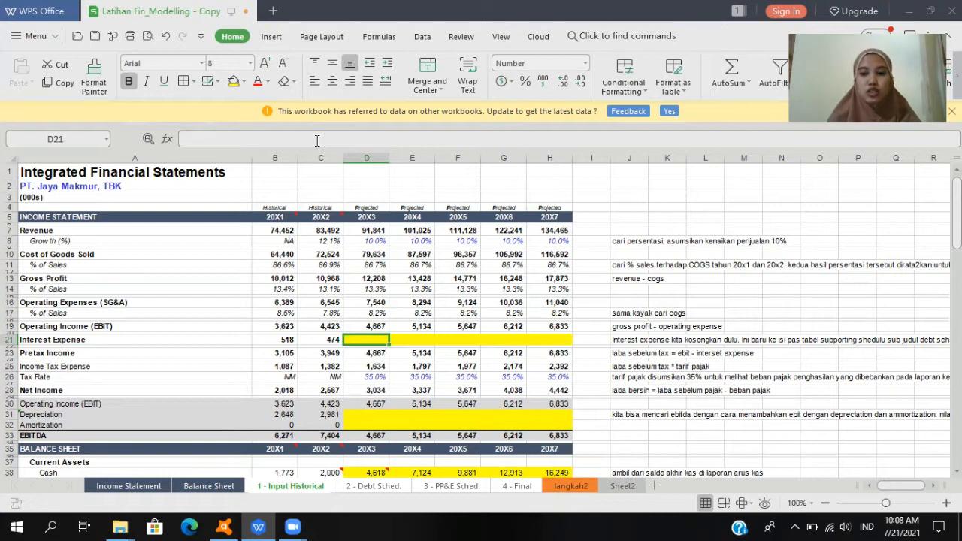
# Step: Inspect the Pretax Income formulas in row 23 from 20X3 back to 20X1, leaving the B23 formula unedited
pyautogui.press('Down')
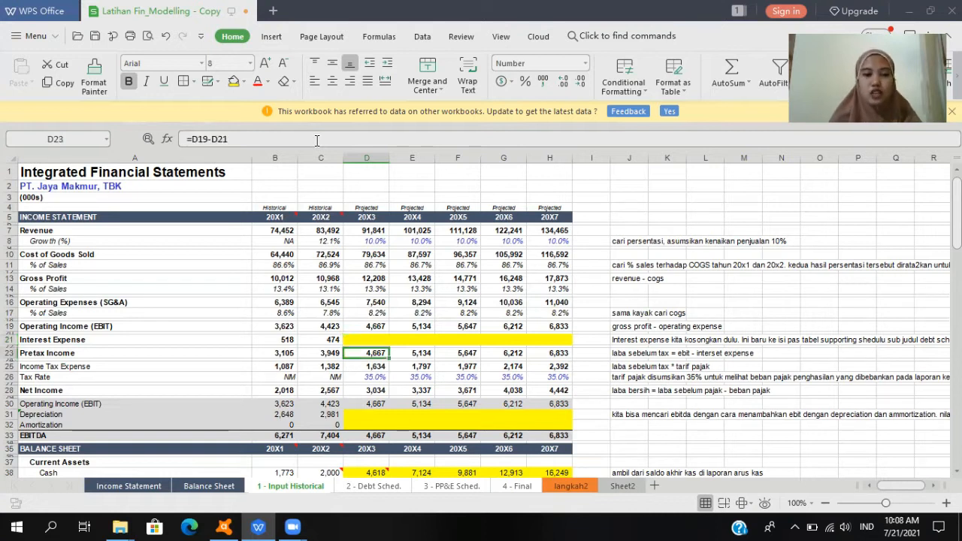
pyautogui.press('Left')
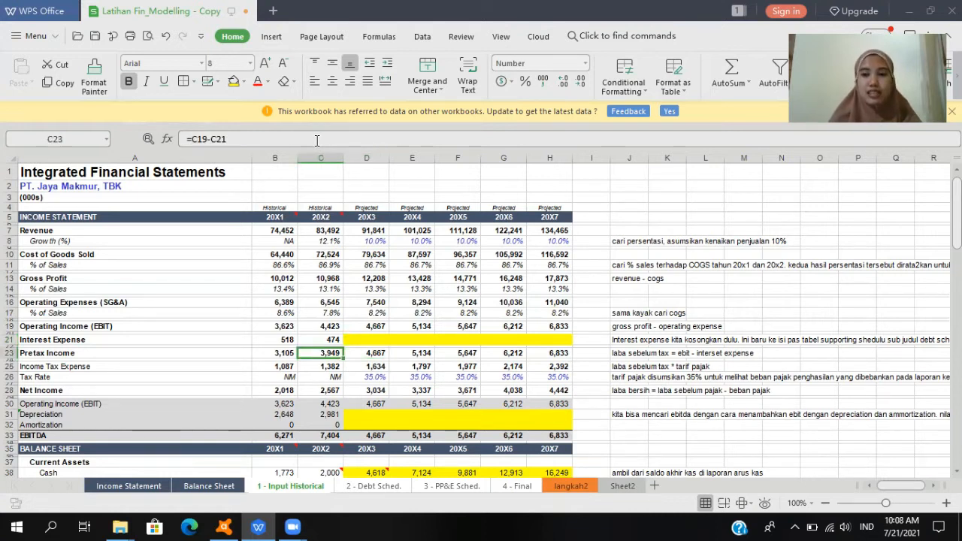
pyautogui.press('Left')
pyautogui.press('Right')
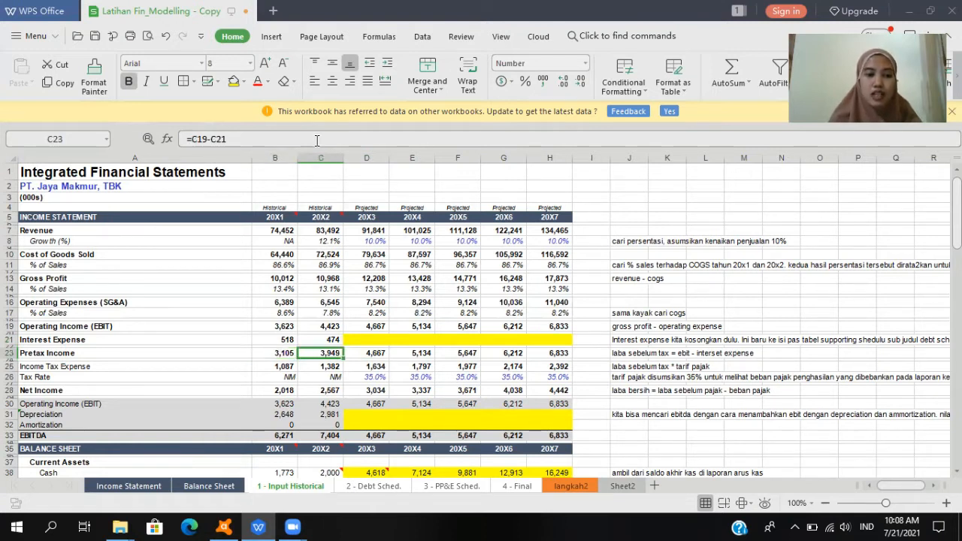
pyautogui.press('Left')
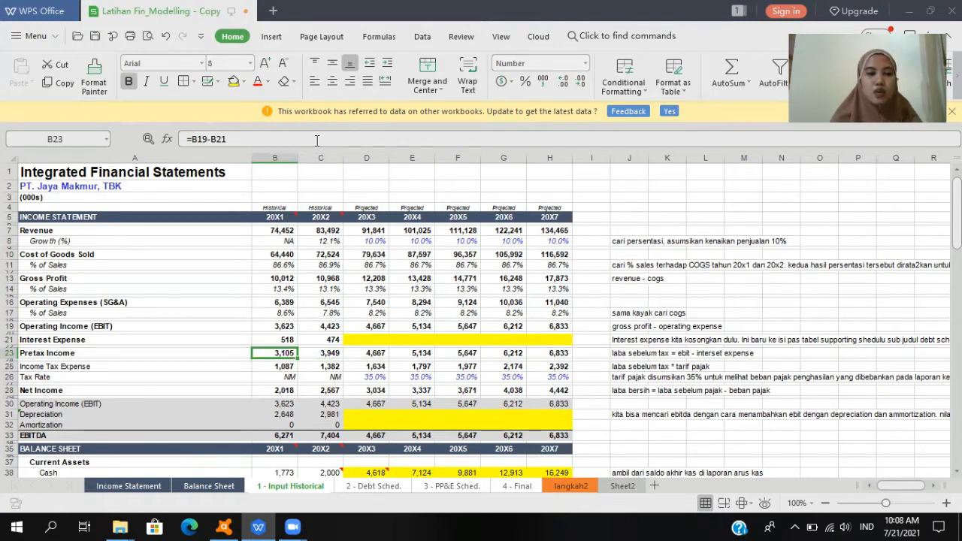
pyautogui.click(246, 139)
pyautogui.press('Return')
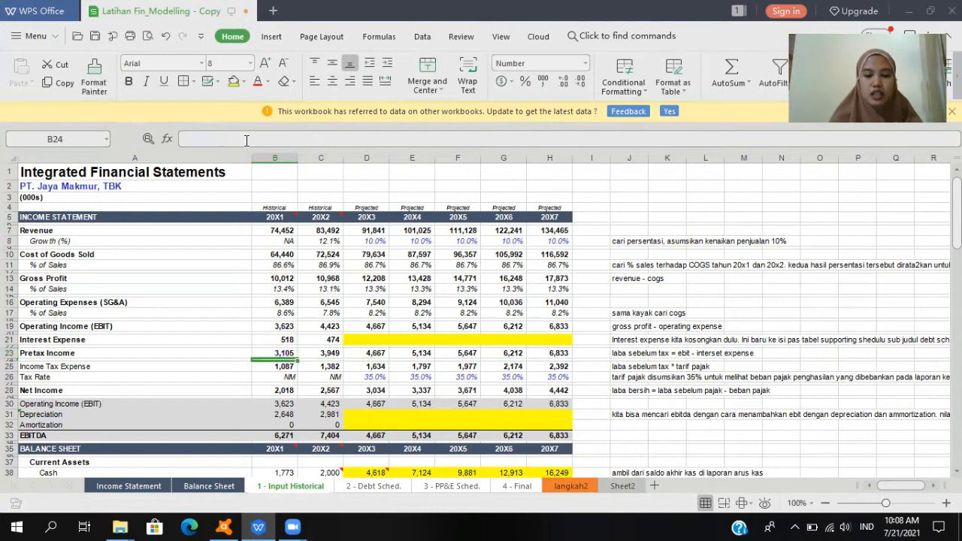
# Step: Copy the 20X1 Pretax Income formula in B23 across 20X2 to 20X7 (C23:H23)
pyautogui.press('Up')
pyautogui.hotkey('ctrl', 'c')
pyautogui.press('Right')
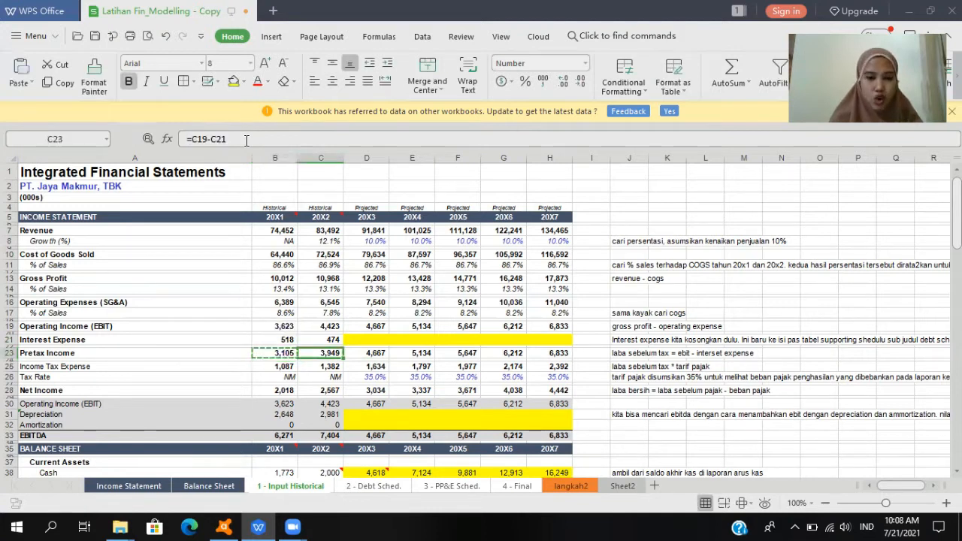
pyautogui.hotkey('shift', 'Right')
pyautogui.hotkey('shift', 'Right')
pyautogui.hotkey('shift', 'Right')
pyautogui.hotkey('shift', 'Right')
pyautogui.hotkey('shift', 'Right')
pyautogui.press('Return')
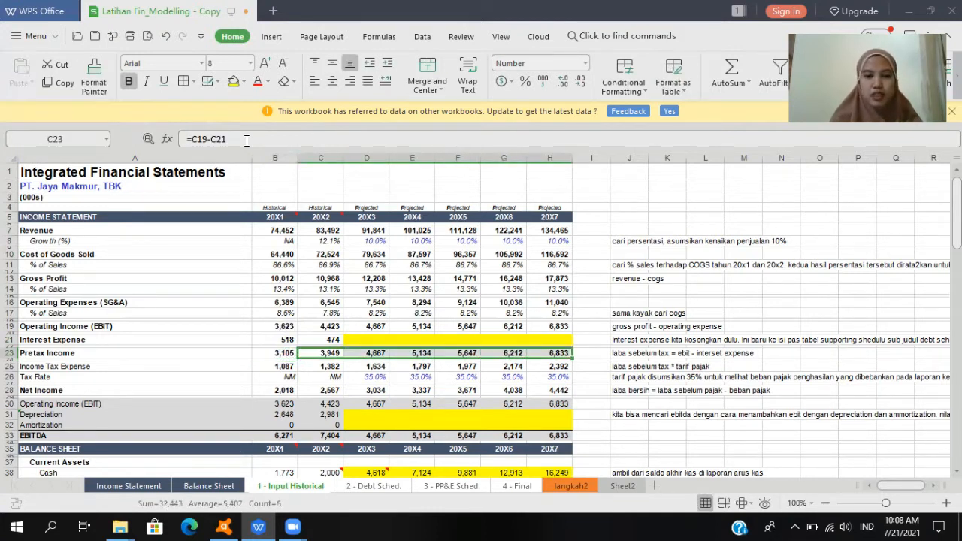
# Step: Examine the 20X1 Income Tax Expense link in B25 and the Tax Rate entries for 20X2 and 20X3 in C26 and D26
pyautogui.press('Right')
pyautogui.press('Left')
pyautogui.press('Left')
pyautogui.press('Down')
pyautogui.press('Down')
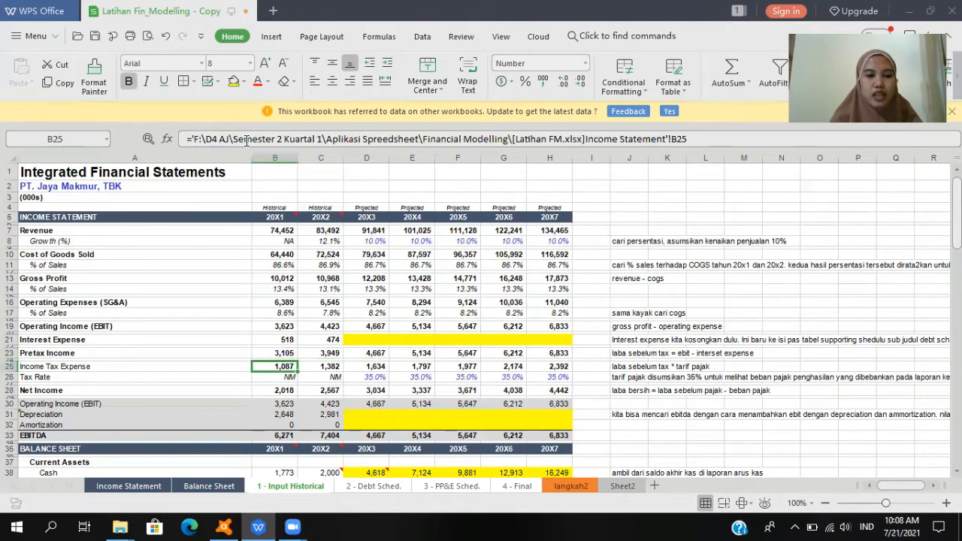
pyautogui.press('Down')
pyautogui.press('Right')
pyautogui.press('Right')
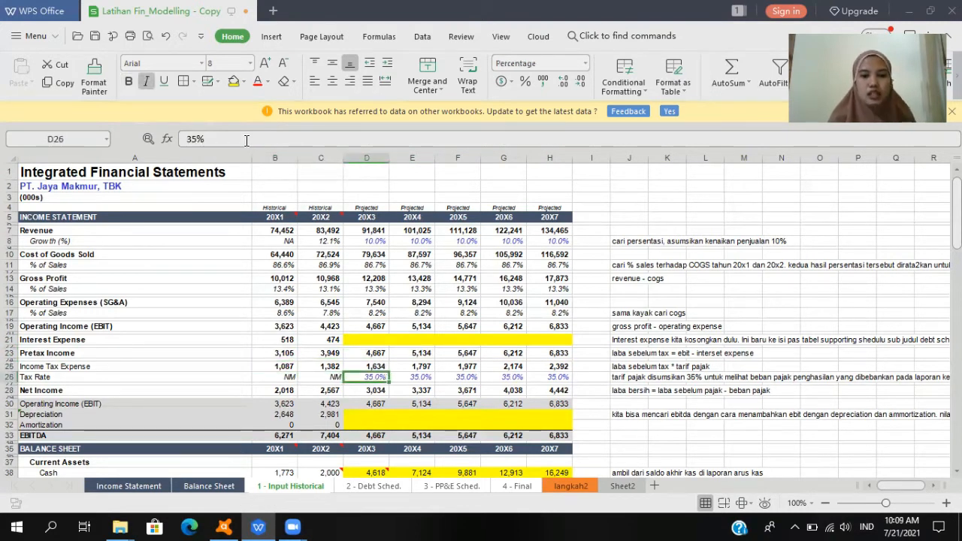
pyautogui.press('Left')
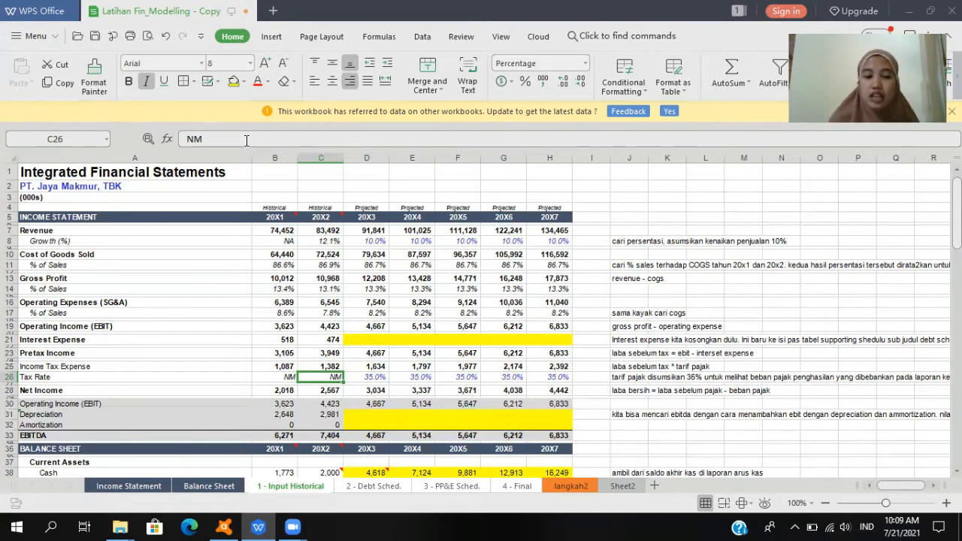
pyautogui.press('Right')
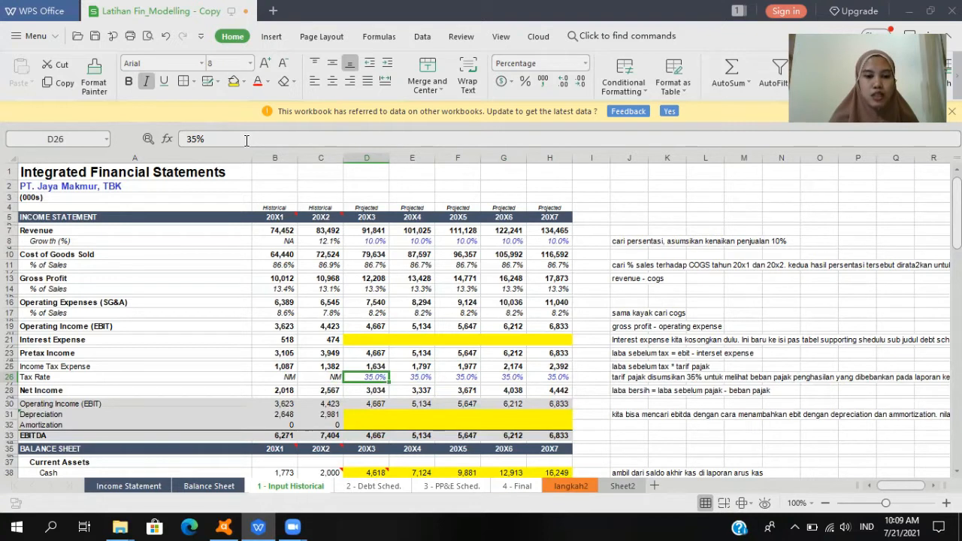
# Step: Inspect the cell references used in the 20X3 projected Income Tax Expense formula in D25
pyautogui.press('Up')
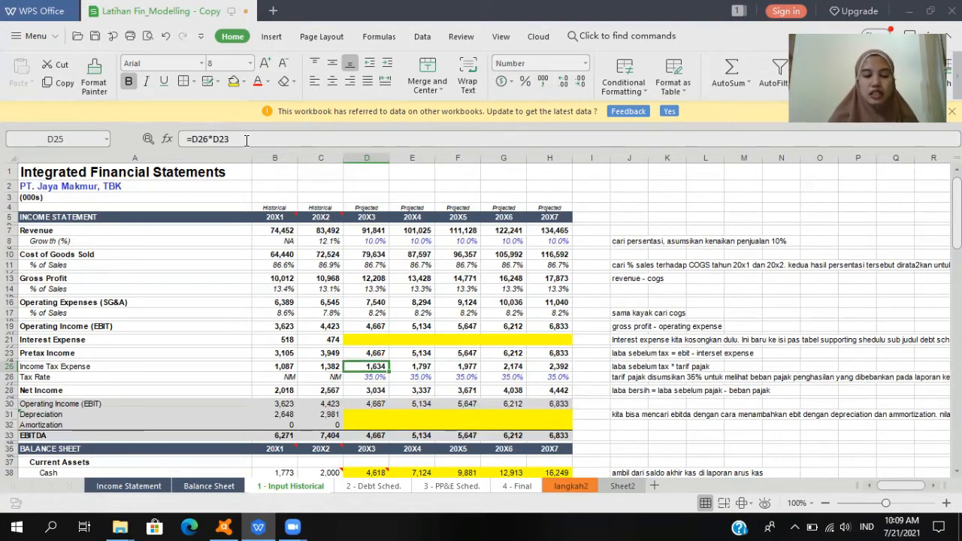
pyautogui.click(245, 140)
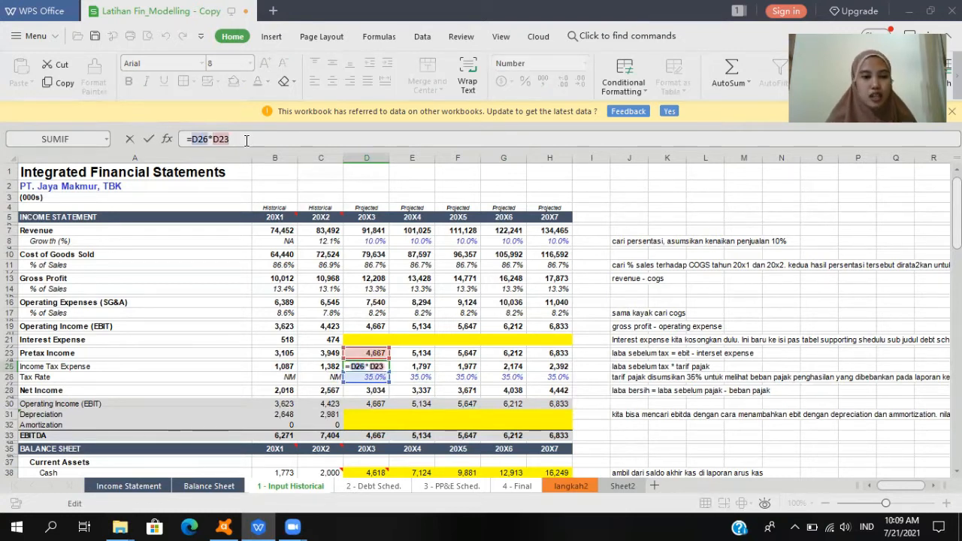
pyautogui.press('Return')
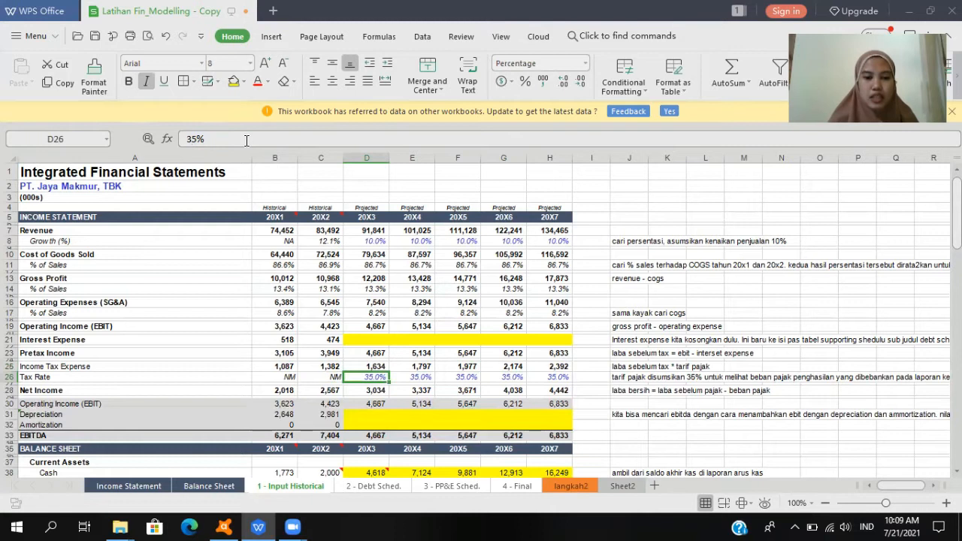
# Step: Try to copy the 20X3 Income Tax Expense formula in D25 across the projected years 20X4 to 20X7 (E25:H25)
pyautogui.press('Up')
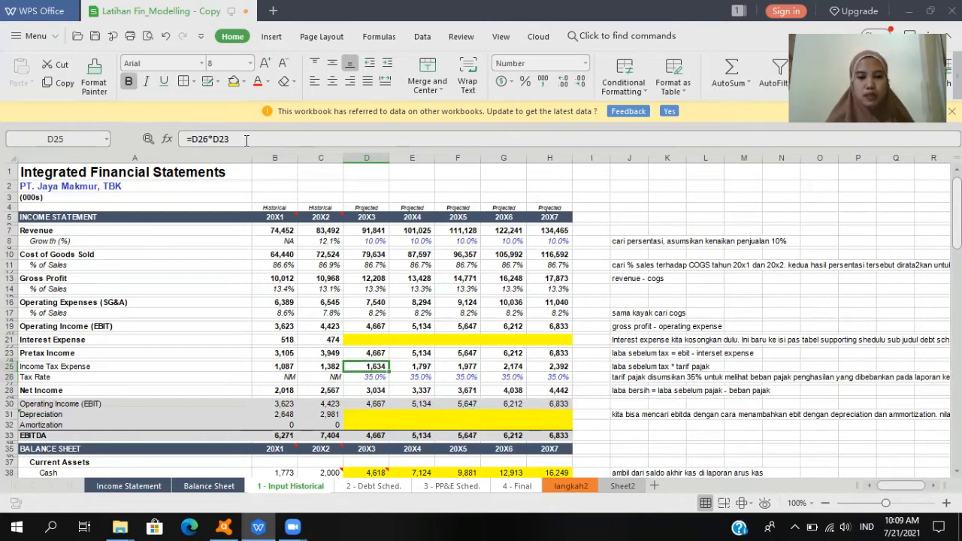
pyautogui.hotkey('ctrl', 'c')
pyautogui.press('Right')
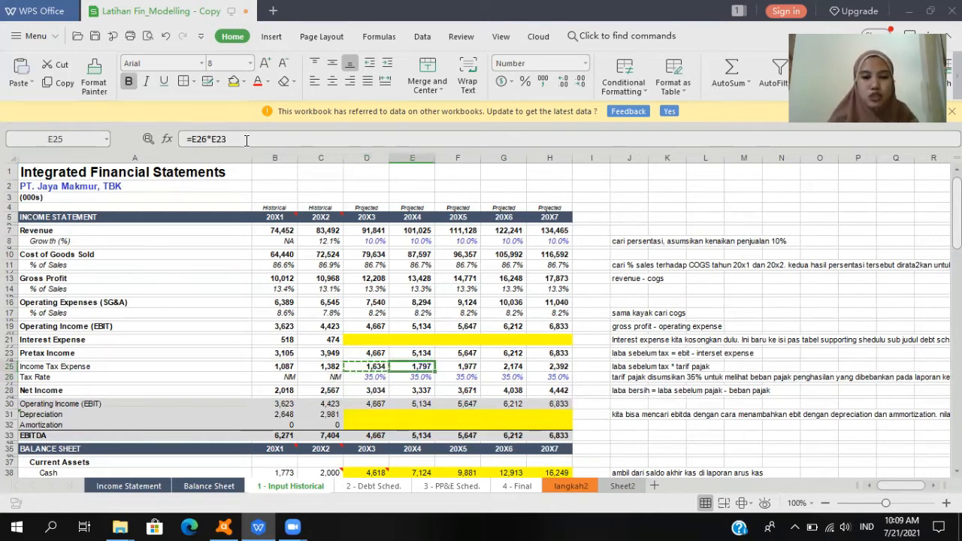
pyautogui.hotkey('shift', 'Right')
pyautogui.hotkey('shift', 'Right')
pyautogui.hotkey('shift', 'Right')
pyautogui.press('Escape')
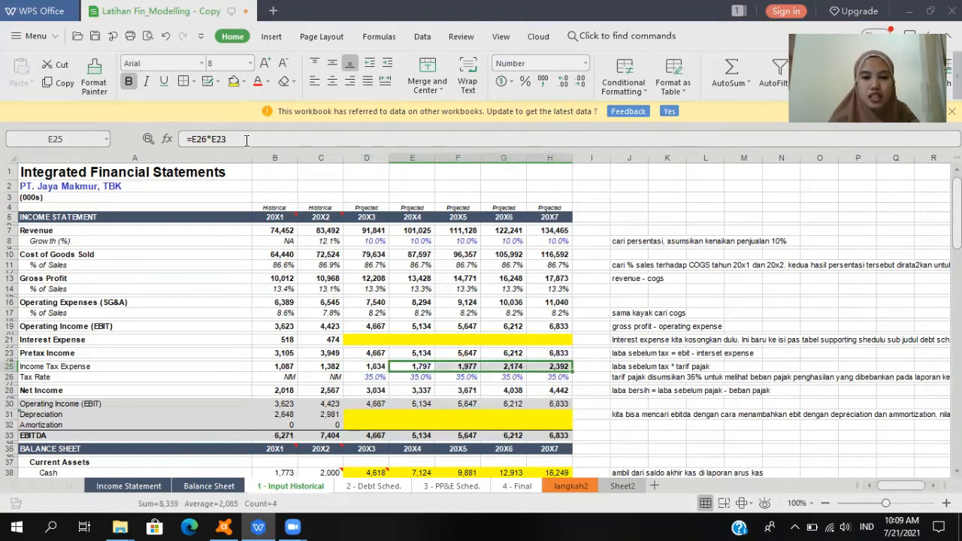
# Step: Inspect the cell references used in the 20X1 Net Income formula in B28
pyautogui.press('Left')
pyautogui.press('Down')
pyautogui.press('Left')
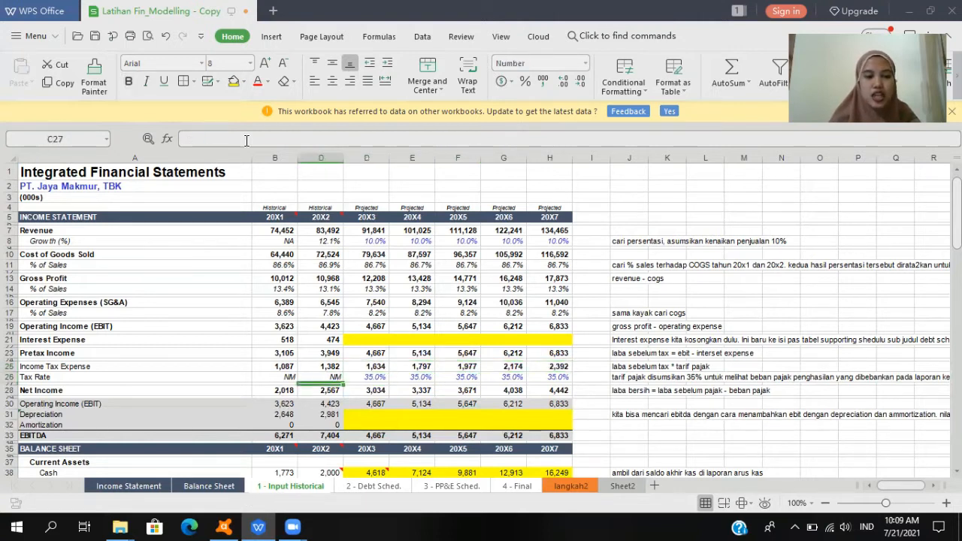
pyautogui.press('Down')
pyautogui.press('Left')
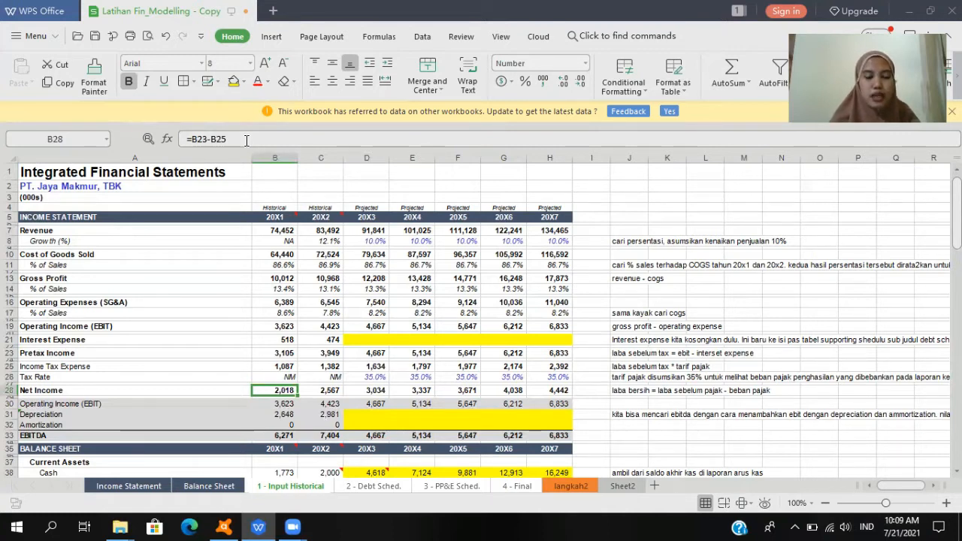
pyautogui.click(246, 140)
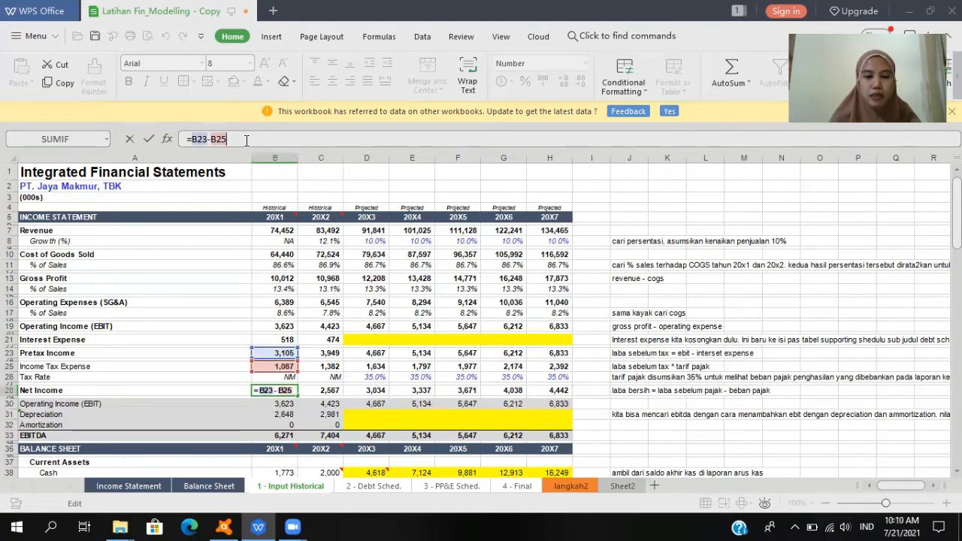
pyautogui.hotkey('ctrl', 'Return')
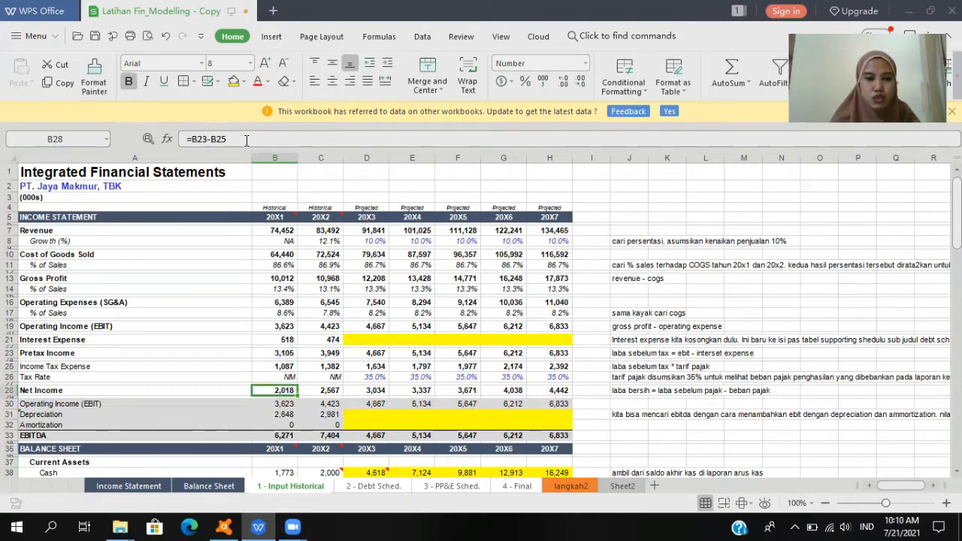
# Step: Copy the 20X1 Net Income formula in B28 across 20X2 to 20X7 (C28:H28)
pyautogui.hotkey('ctrl', 'c')
pyautogui.press('Right')
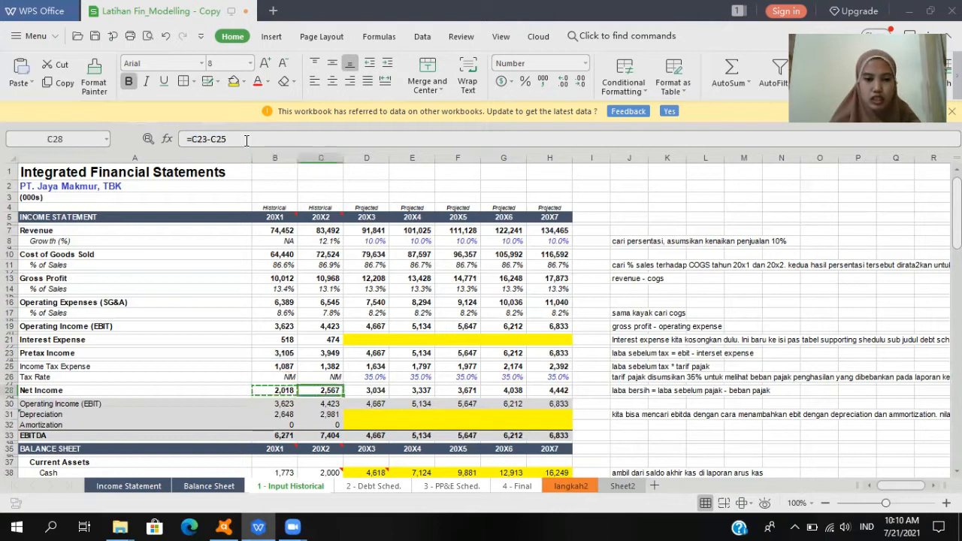
pyautogui.hotkey('shift', 'Right')
pyautogui.hotkey('shift', 'Right')
pyautogui.hotkey('shift', 'Right')
pyautogui.hotkey('shift', 'Right')
pyautogui.hotkey('shift', 'Right')
pyautogui.press('Return')
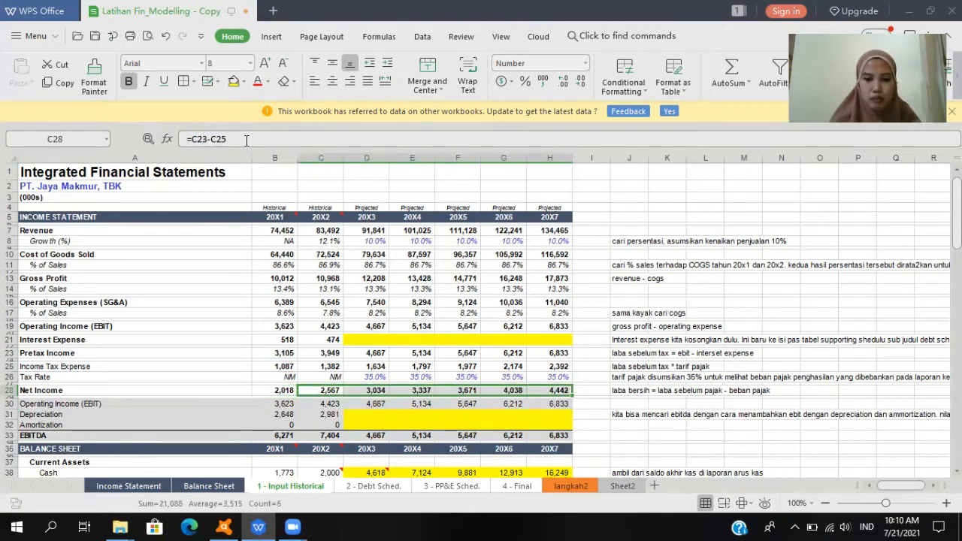
# Step: Inspect the 20X1 Operating Income (EBIT) reference in B30 and trace it up to the EBIT row of the income statement and back
pyautogui.press('Down')
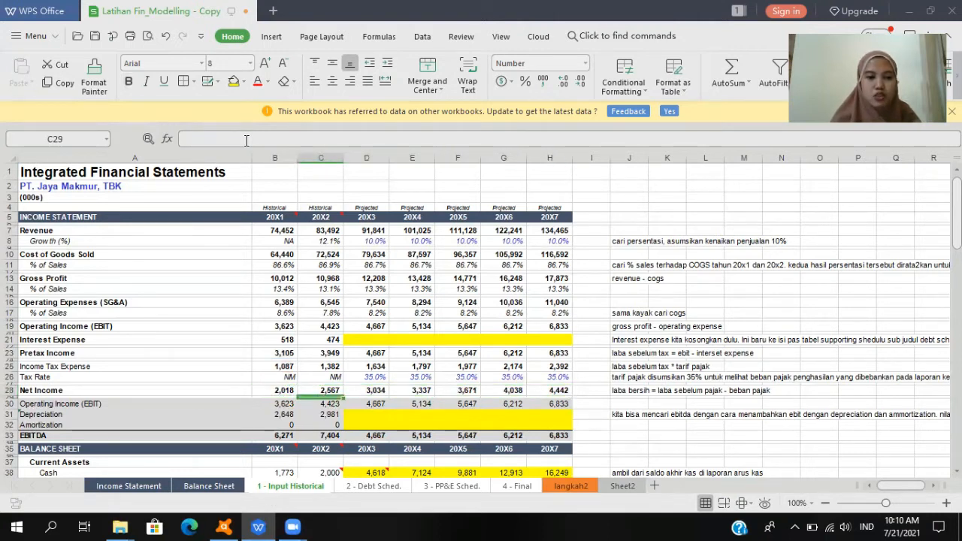
pyautogui.press('Left')
pyautogui.press('Down')
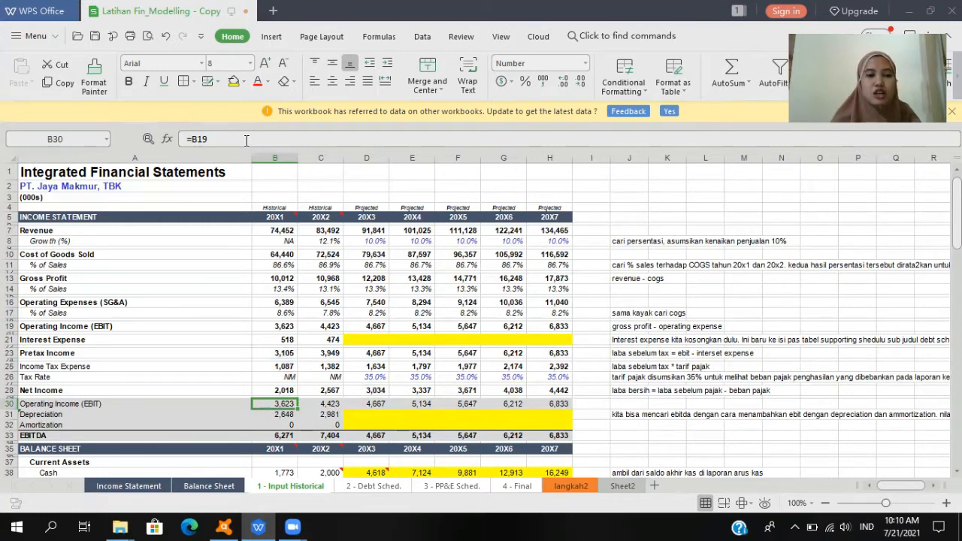
pyautogui.press('Up')
pyautogui.press('Up')
pyautogui.press('Up')
pyautogui.press('Up')
pyautogui.press('Up')
pyautogui.press('Up')
pyautogui.press('Up')
pyautogui.press('Up')
pyautogui.press('Up')
pyautogui.press('Up')
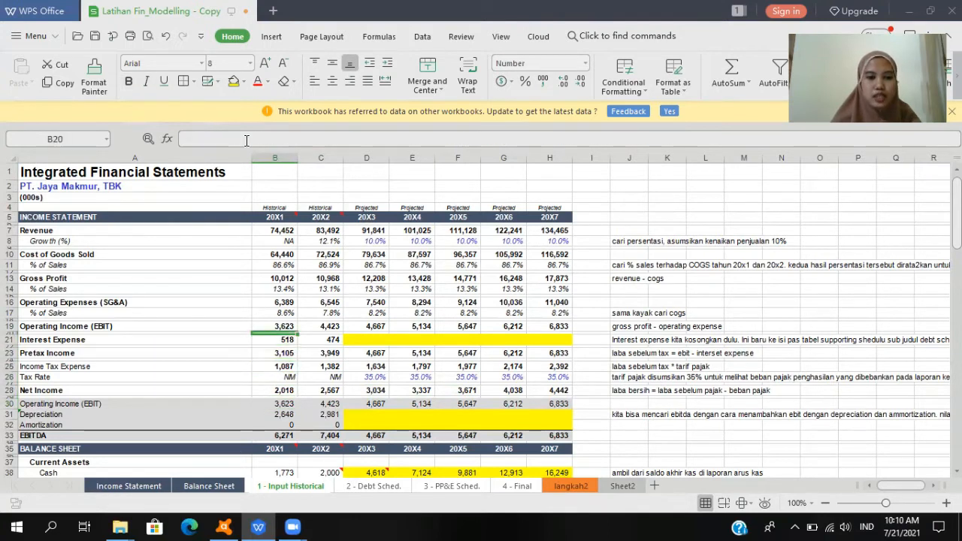
pyautogui.press('Down')
pyautogui.press('Down')
pyautogui.press('Down')
pyautogui.press('Down')
pyautogui.press('Down')
pyautogui.press('Down')
pyautogui.press('Down')
pyautogui.press('Down')
pyautogui.press('Down')
pyautogui.press('Down')
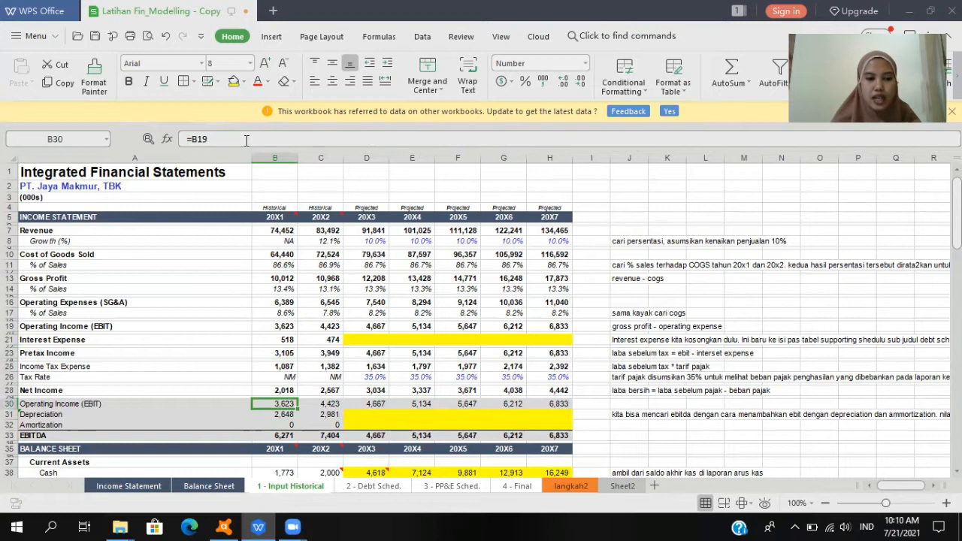
# Step: Check the cell references across the Operating Income (EBIT) row from 20X1 to 20X7 (B30:H30)
pyautogui.press('Right')
pyautogui.press('Right')
pyautogui.press('Right')
pyautogui.press('Right')
pyautogui.press('Right')
pyautogui.press('Right')
pyautogui.press('Left')
pyautogui.press('Left')
pyautogui.press('Left')
pyautogui.press('Left')
pyautogui.press('Left')
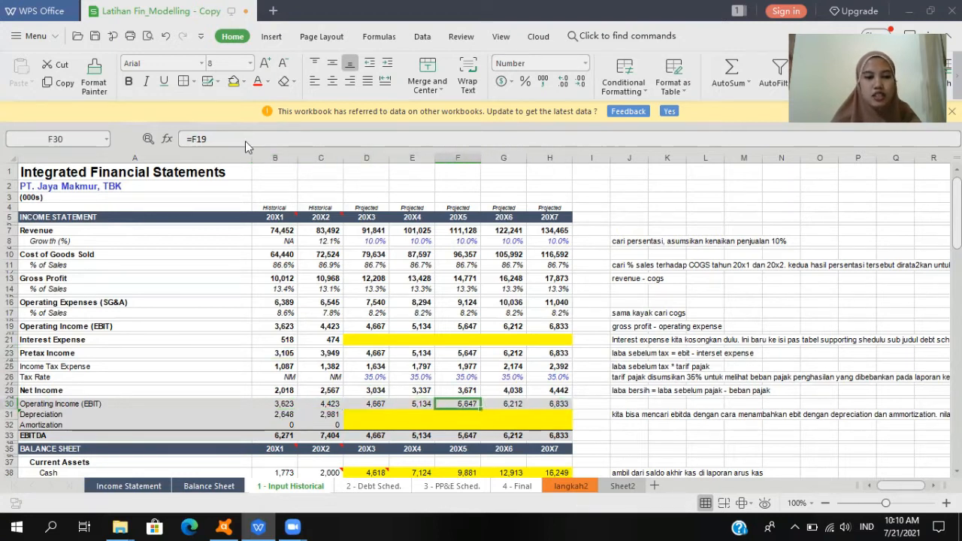
# Step: Inspect the source references of the historical Depreciation and Amortization figures for 20X1 and 20X2 (B31:C32)
pyautogui.press('Down')
pyautogui.press('Left')
pyautogui.press('Right')
pyautogui.press('Left')
pyautogui.press('Right')
pyautogui.press('Down')
pyautogui.press('Left')
pyautogui.press('Right')
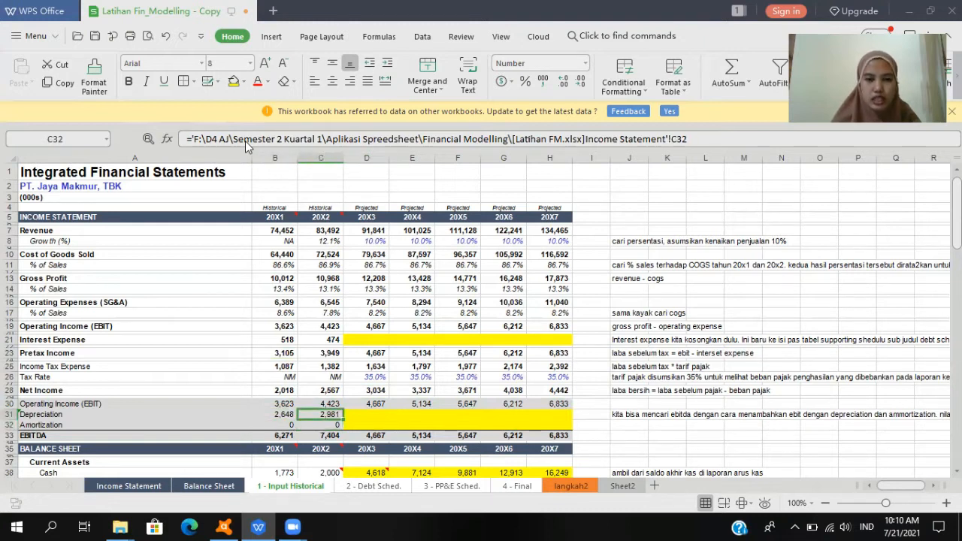
# Step: Review the projected Depreciation and Amortization cells for 20X3 to 20X7 (D31:H32)
pyautogui.press('Right')
pyautogui.hotkey('shift', 'Right')
pyautogui.hotkey('shift', 'Right')
pyautogui.hotkey('shift', 'Right')
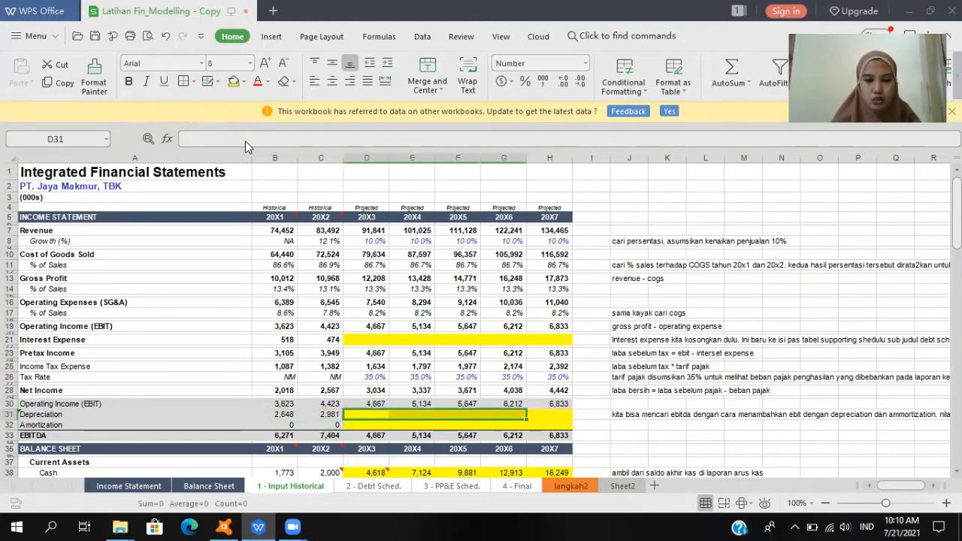
pyautogui.press('Left')
pyautogui.press('Right')
pyautogui.press('Right')
pyautogui.press('Right')
pyautogui.press('Right')
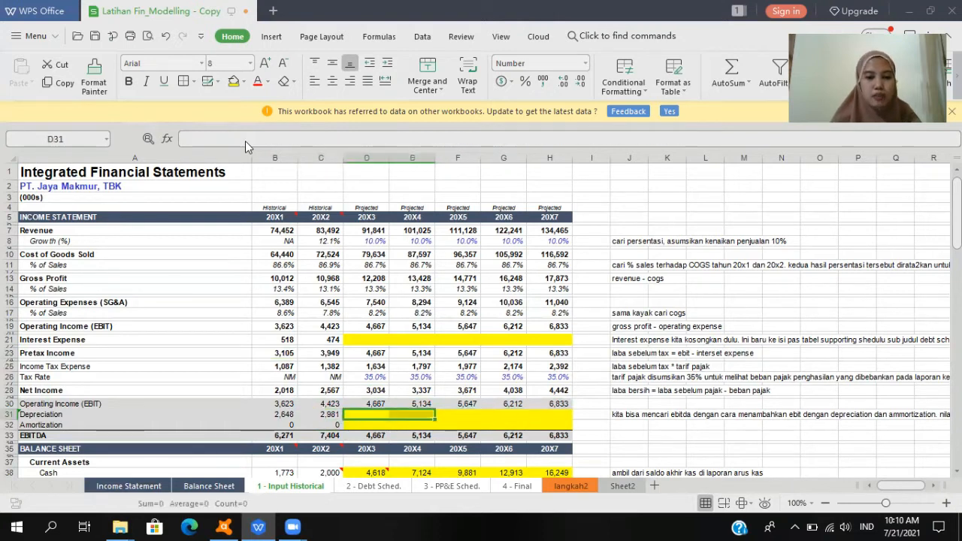
pyautogui.press('Right')
pyautogui.press('Right')
pyautogui.press('Left')
pyautogui.press('Left')
pyautogui.press('Left')
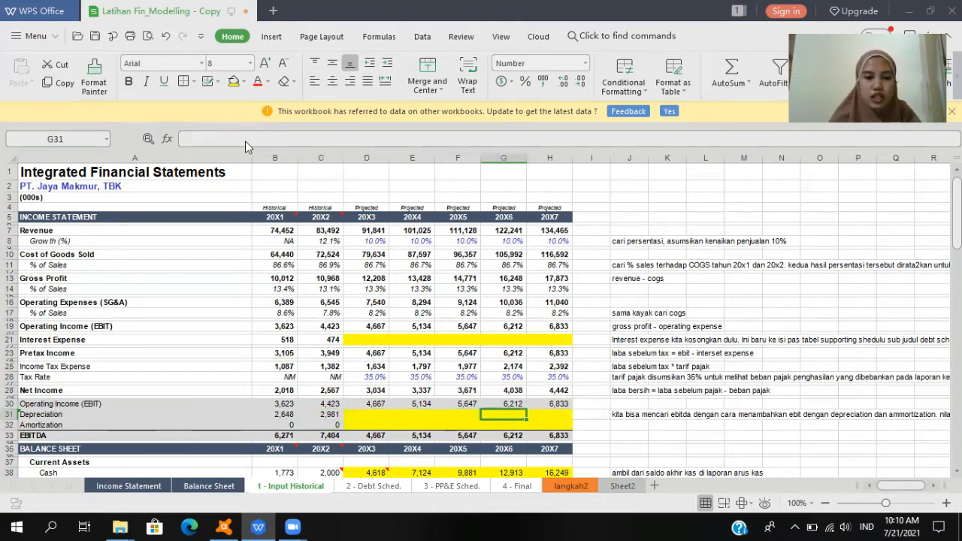
pyautogui.press('Down')
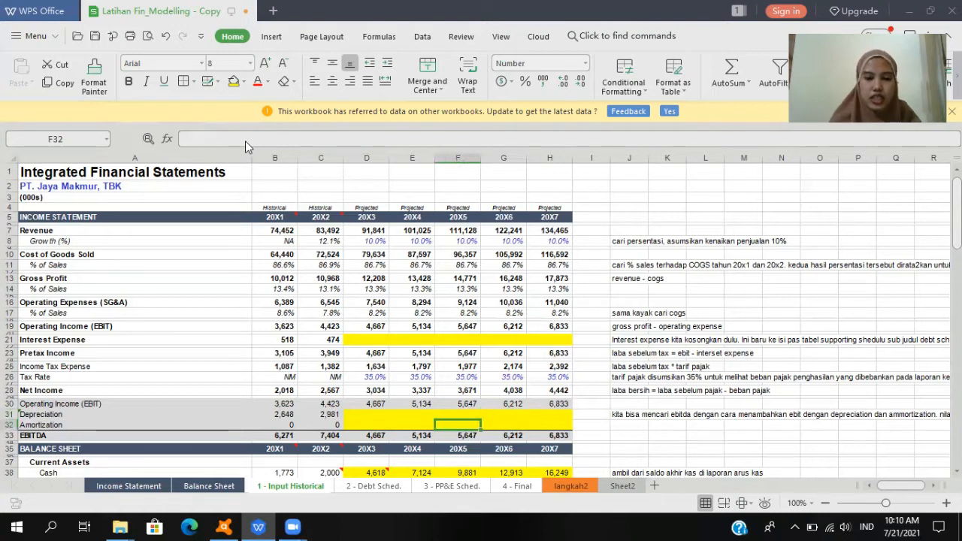
pyautogui.press('Left')
pyautogui.press('Left')
# Step: Copy the 20X1 EBITDA formula in B33 across 20X2 to 20X7 (C33:H33)
pyautogui.press('Down')
pyautogui.press('Left')
pyautogui.press('Left')
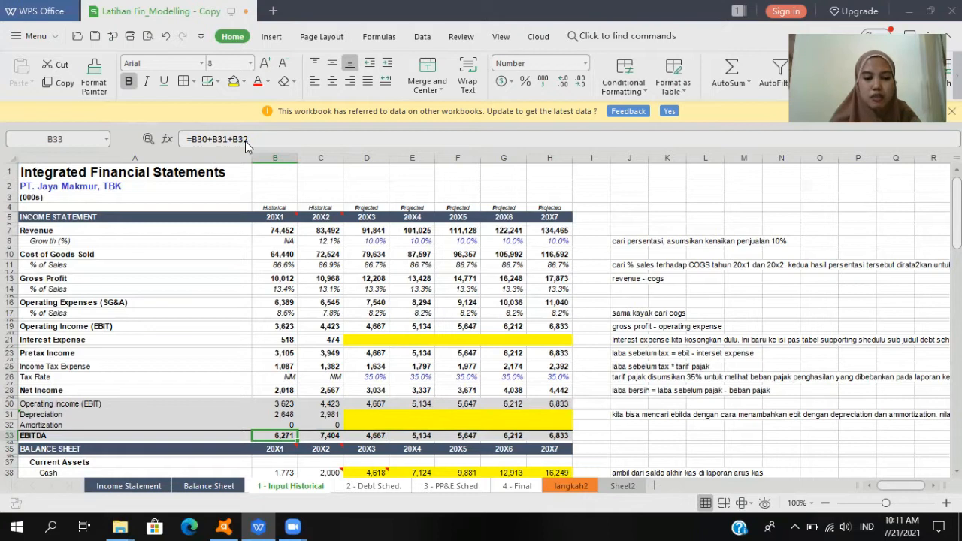
pyautogui.hotkey('ctrl', 'c')
pyautogui.press('Right')
pyautogui.hotkey('shift', 'Right')
pyautogui.hotkey('shift', 'Right')
pyautogui.hotkey('shift', 'Right')
pyautogui.hotkey('shift', 'Right')
pyautogui.hotkey('shift', 'Right')
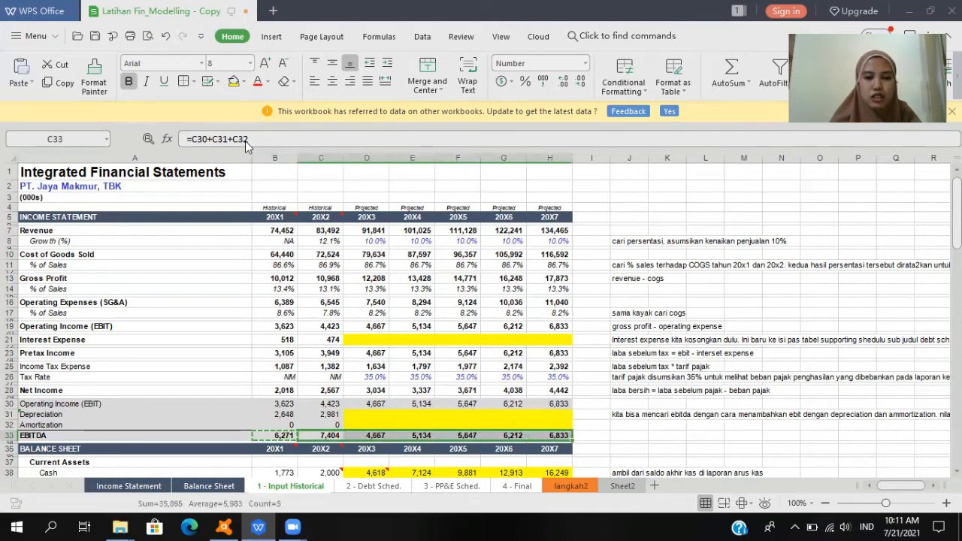
pyautogui.press('Return')
pyautogui.press('Up')
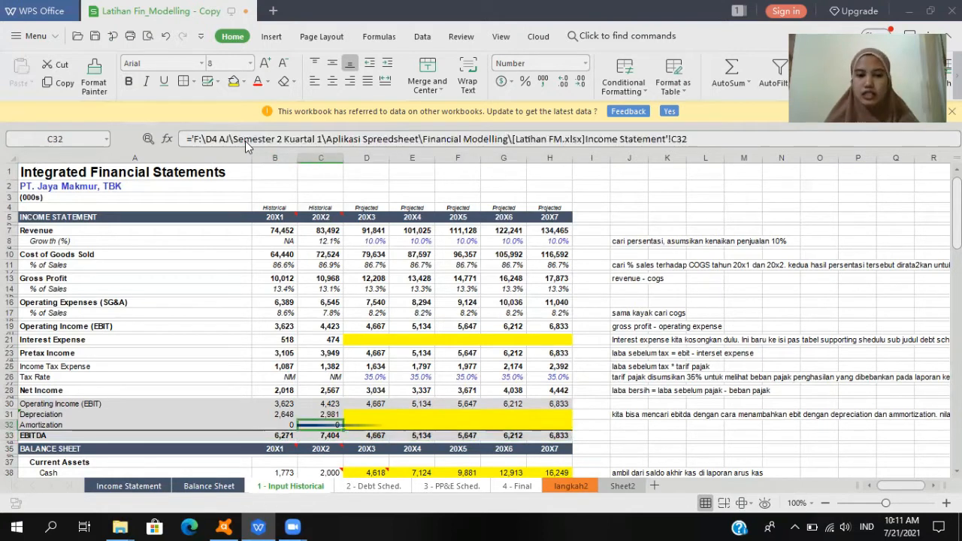
# Step: Look over the Current Assets section at the start of the balance sheet
pyautogui.press('Down')
pyautogui.press('Down')
pyautogui.press('Down')
pyautogui.press('Down')
pyautogui.press('Down')
pyautogui.press('Down')
pyautogui.press('Down')
pyautogui.press('Down')
pyautogui.press('Up')
pyautogui.press('Up')
pyautogui.press('Up')
pyautogui.press('Up')
pyautogui.press('Up')
pyautogui.press('Up')
pyautogui.press('Up')
pyautogui.press('Up')
pyautogui.press('Up')
pyautogui.press('Up')
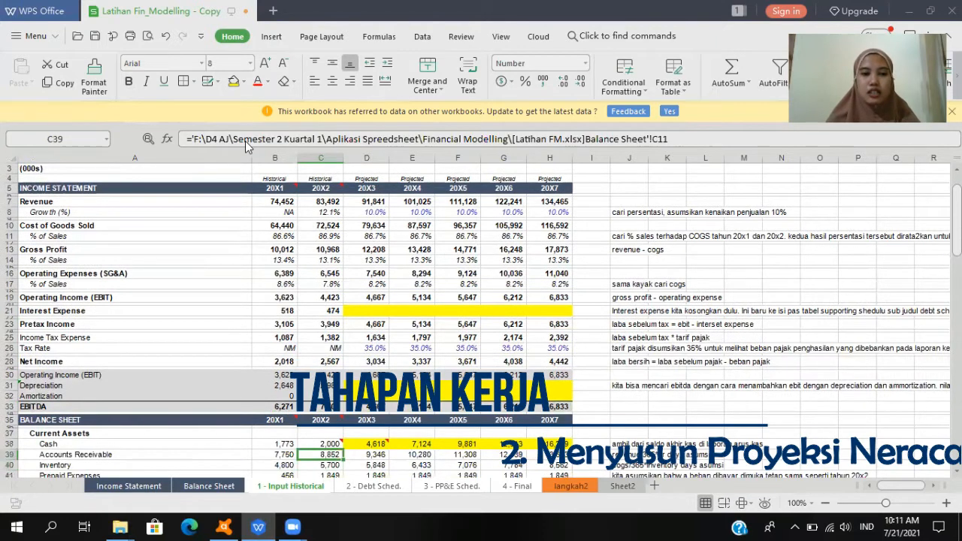
pyautogui.press('Up')
pyautogui.press('Up')
pyautogui.press('Up')
pyautogui.press('Up')
pyautogui.press('Up')
pyautogui.press('Up')
pyautogui.press('Up')
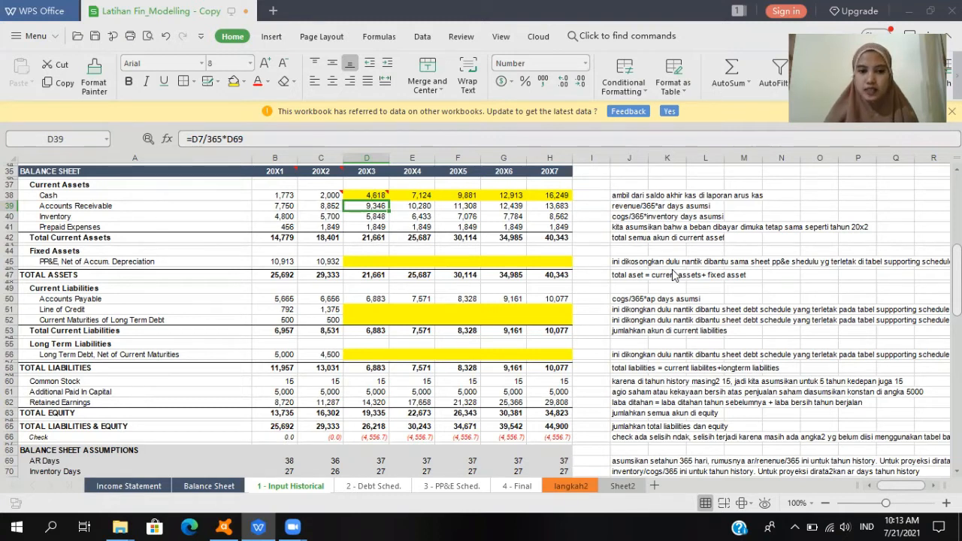
# Step: Trace the 20X3 Cash reference in D38 to the Ending Cash Balance in D100 and inspect that balance's formula
pyautogui.press('Up')
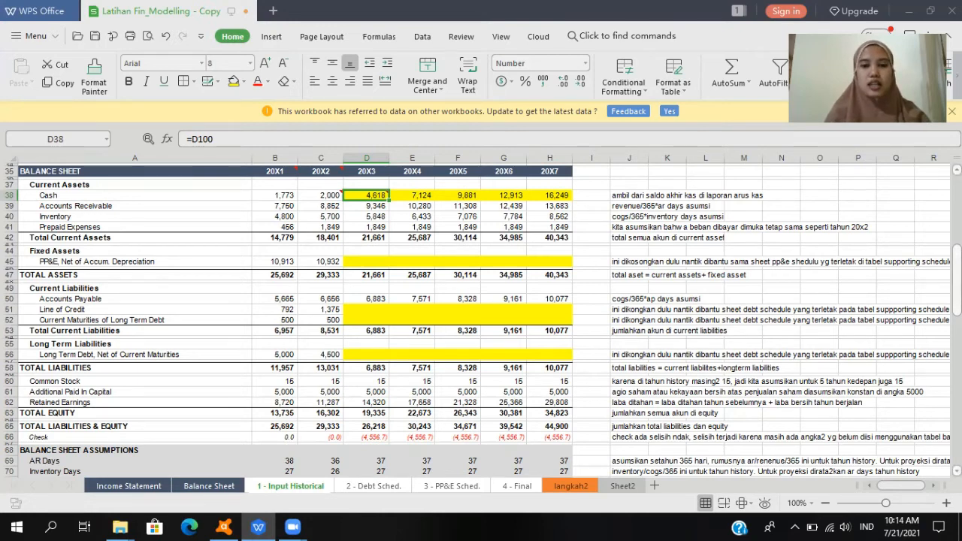
pyautogui.scroll(-1, 481, 316)
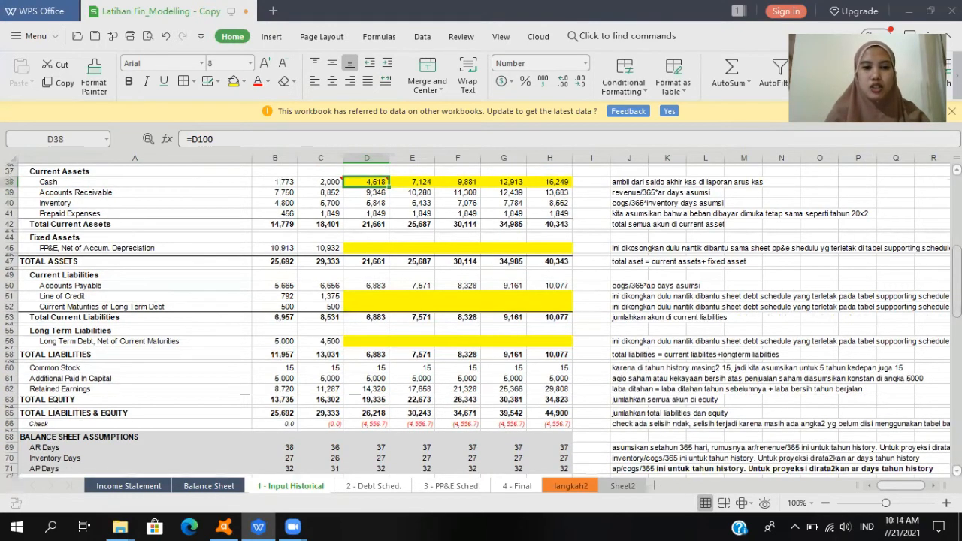
pyautogui.scroll(-2, 481, 316)
pyautogui.scroll(-3, 481, 316)
pyautogui.scroll(-5, 481, 318)
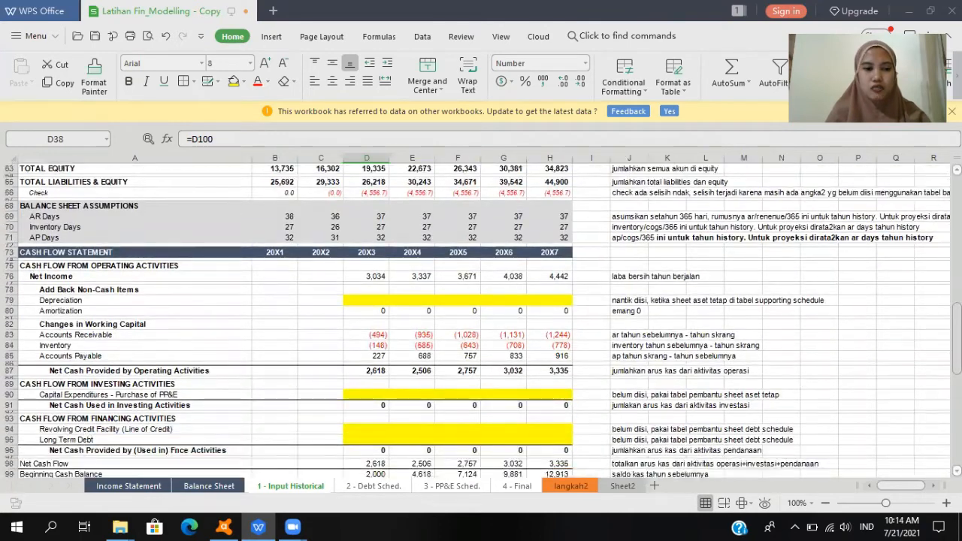
pyautogui.scroll(1, 481, 318)
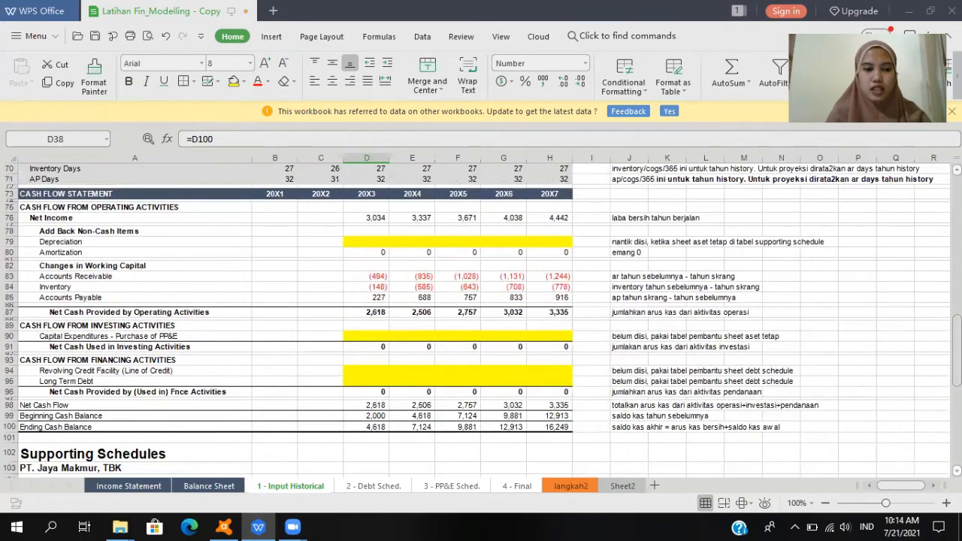
pyautogui.click(370, 427)
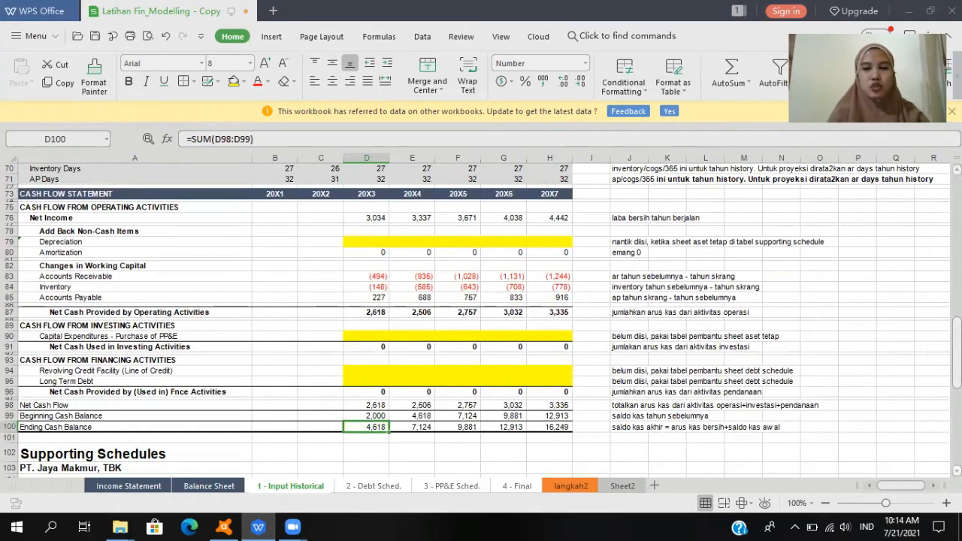
# Step: Compare the balance sheet's 20X3 Cash cell (D38) with the Ending Cash Balance row of the cash flow statement
pyautogui.scroll(13, 241, 287)
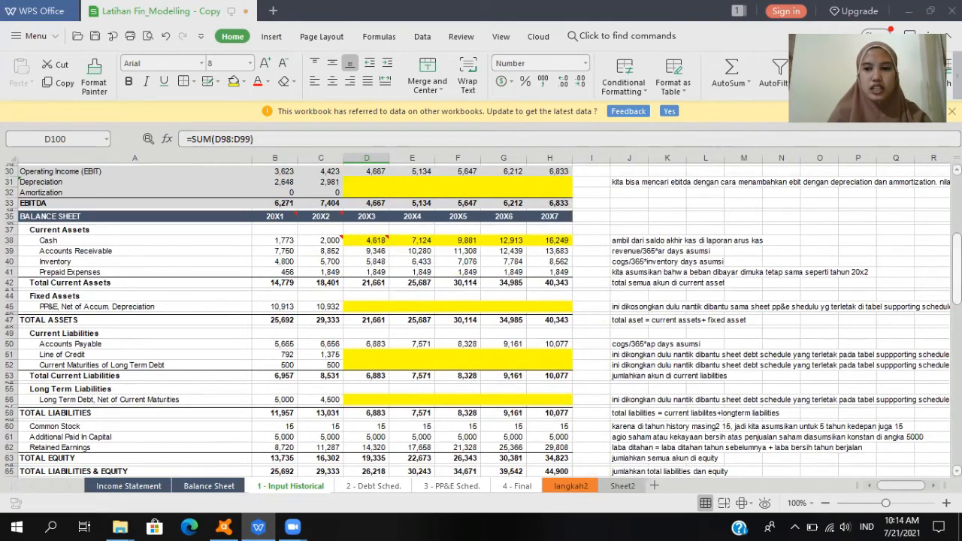
pyautogui.scroll(-9, 481, 320)
pyautogui.scroll(-6, 480, 313)
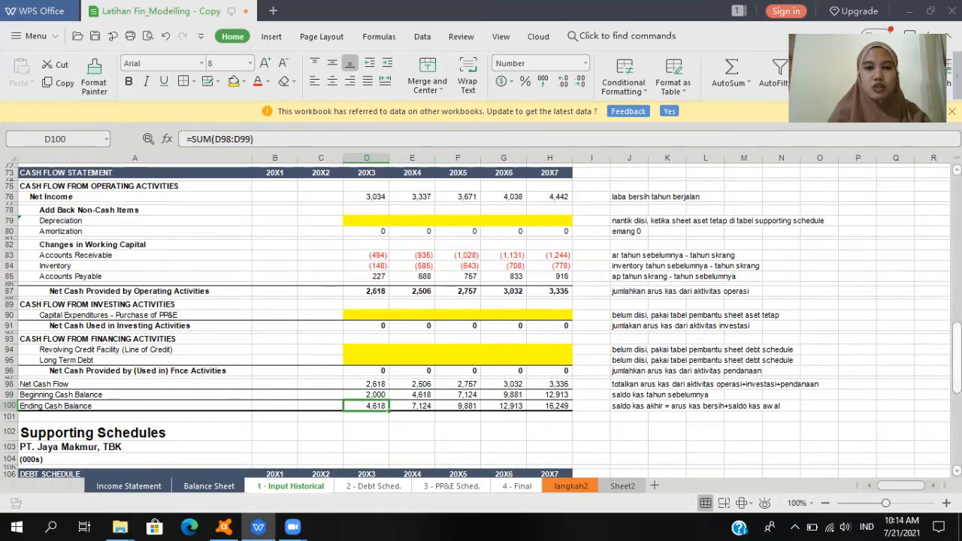
pyautogui.scroll(5, 562, 372)
pyautogui.scroll(8, 354, 237)
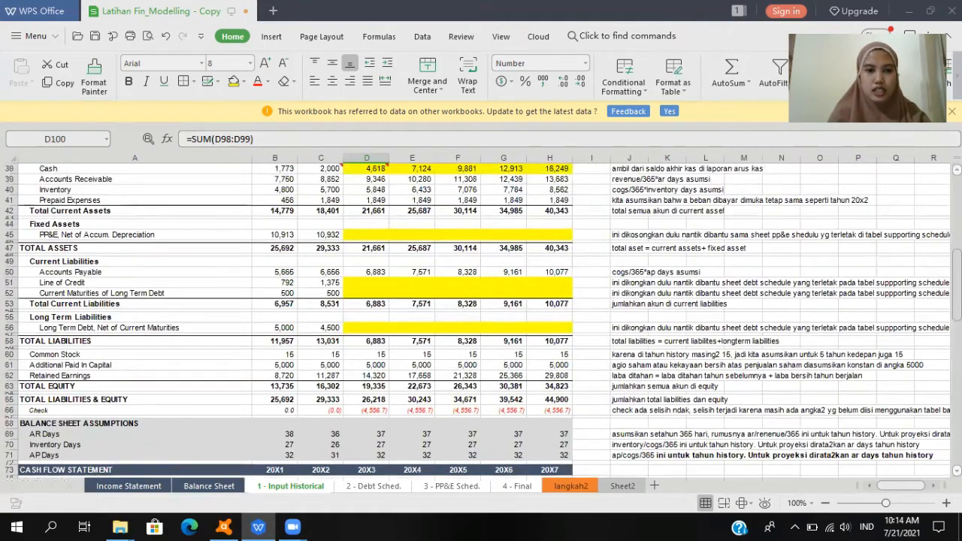
pyautogui.click(379, 195)
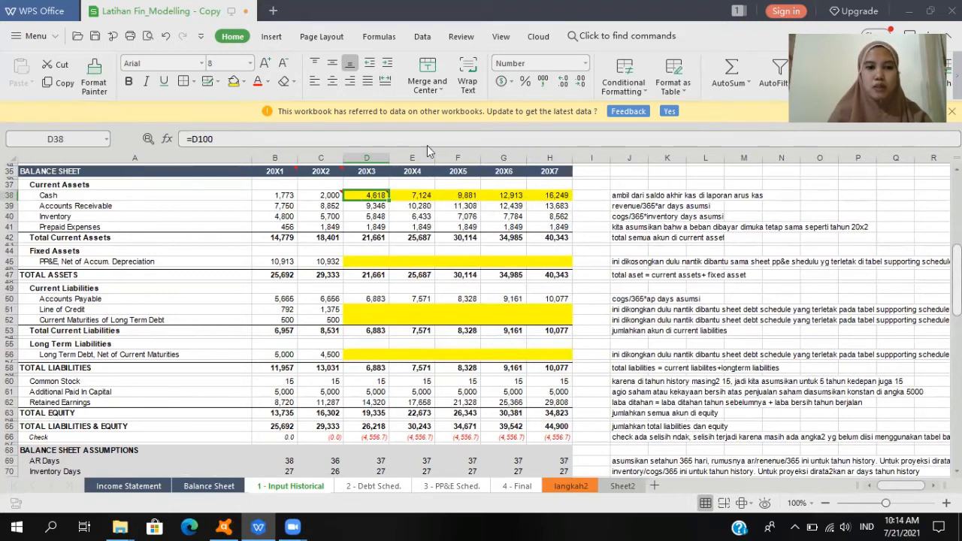
pyautogui.scroll(-10, 481, 316)
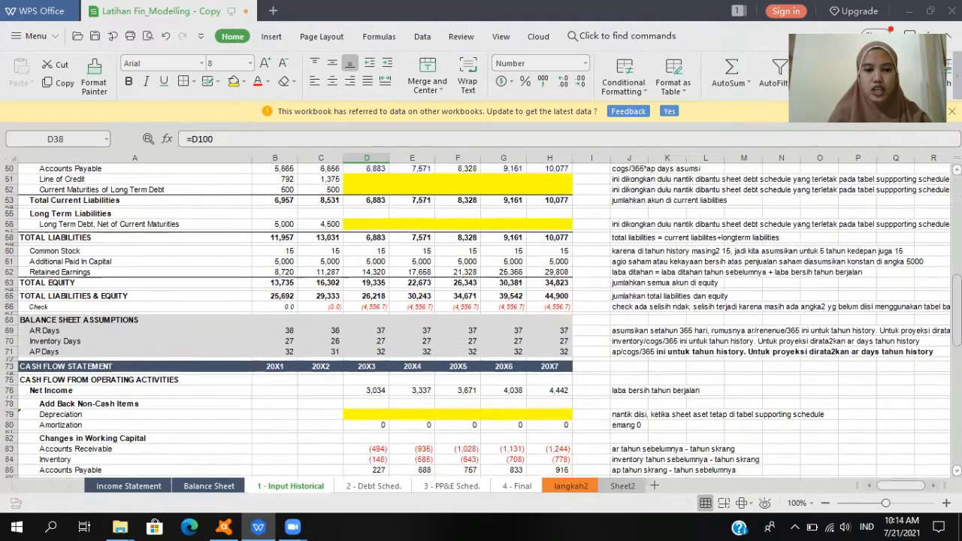
pyautogui.scroll(10, 376, 218)
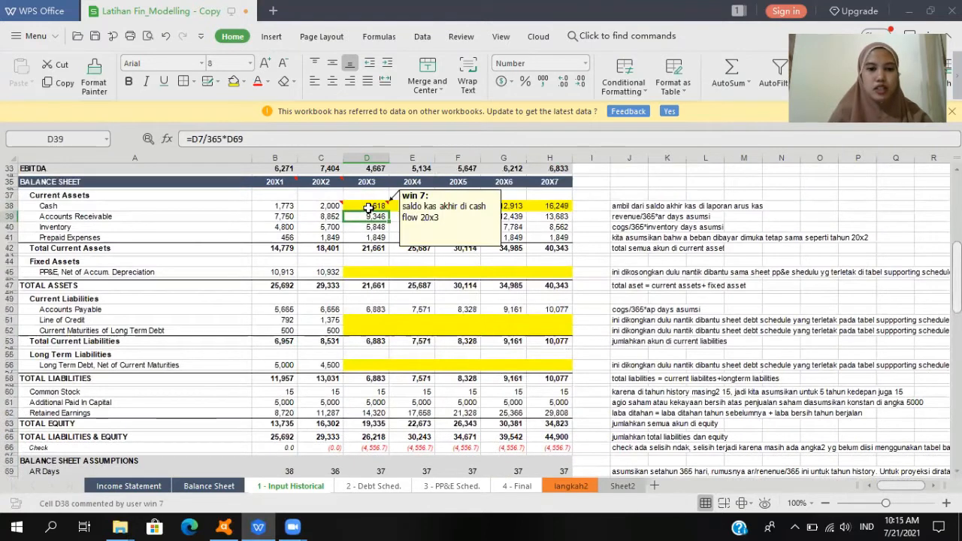
# Step: Copy the 20X3 Cash formula in D38 across 20X4 to 20X7 (E38:H38)
pyautogui.hotkey('ctrl', 'c')
pyautogui.press('Right')
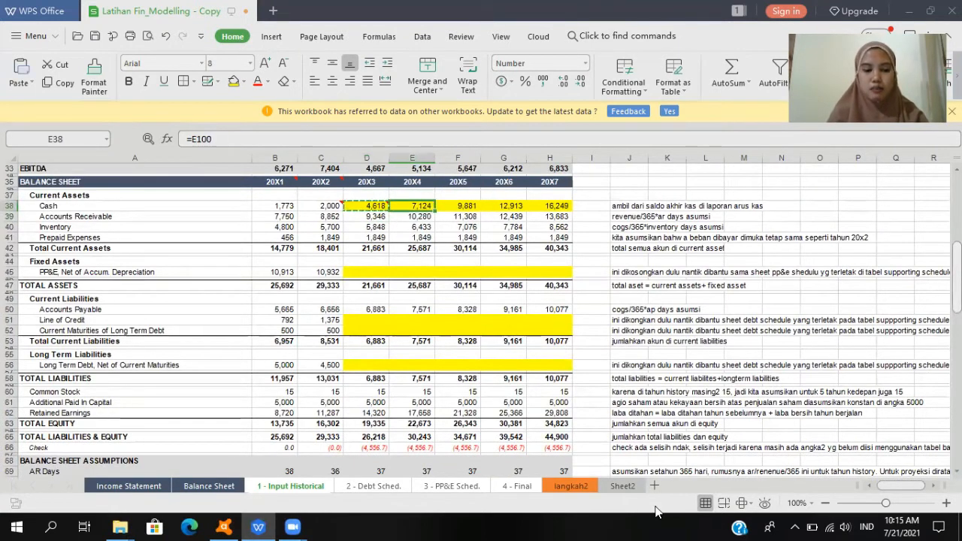
pyautogui.hotkey('shift', 'Right')
pyautogui.hotkey('shift', 'Right')
pyautogui.hotkey('shift', 'Right')
pyautogui.press('Return')
pyautogui.press('Down')
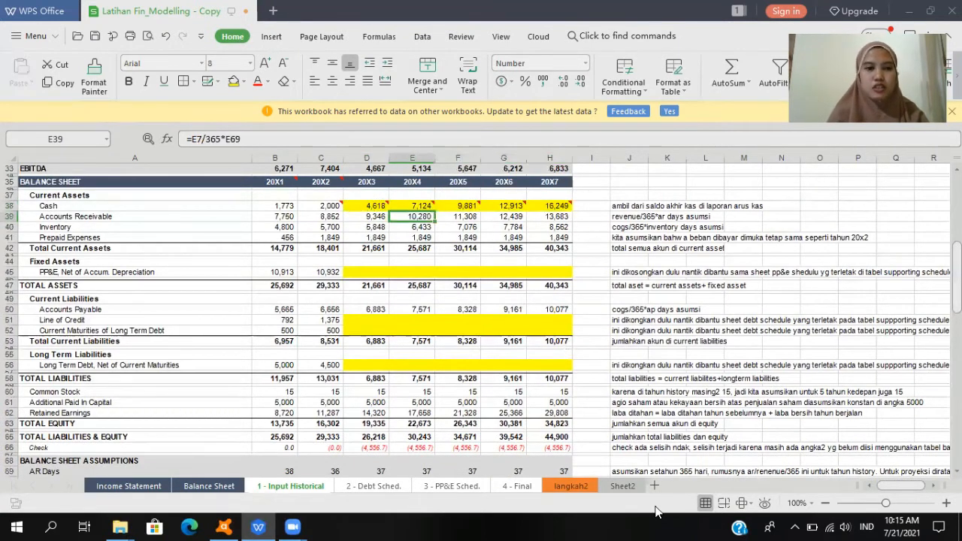
# Step: Inspect the 20X3 Accounts Receivable formula in D39 and find the AR Days assumption it references
pyautogui.press('Left')
pyautogui.press('Left')
pyautogui.press('Right')
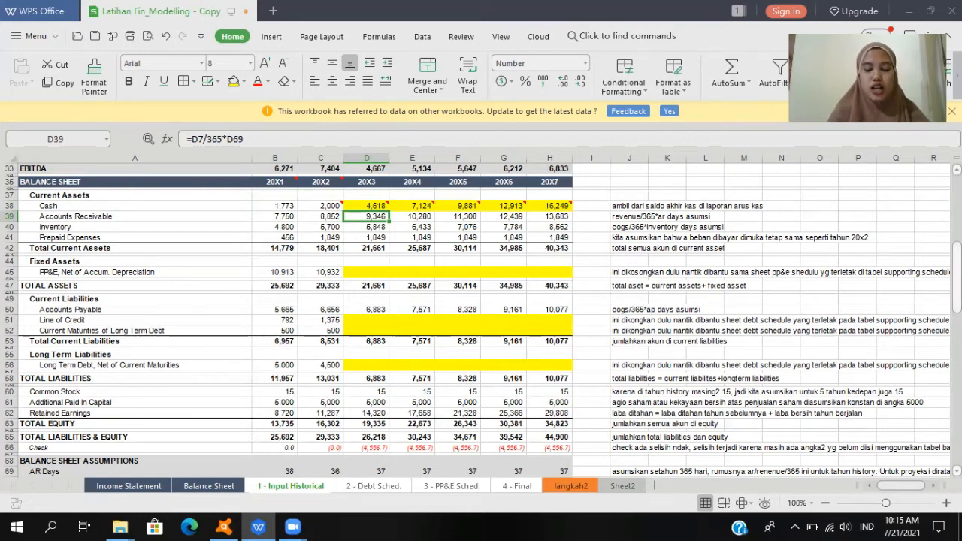
pyautogui.scroll(-7, 481, 315)
pyautogui.scroll(1, 481, 315)
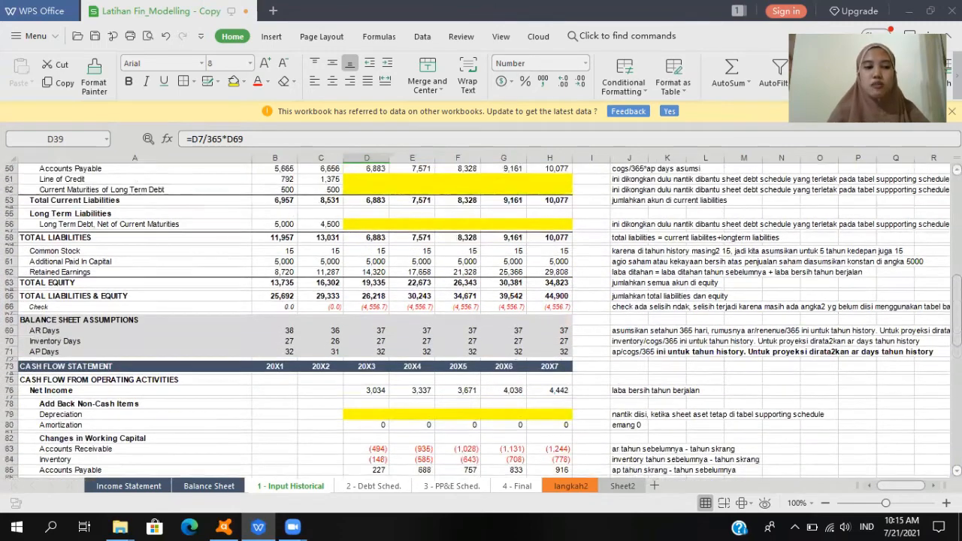
pyautogui.scroll(3, 481, 316)
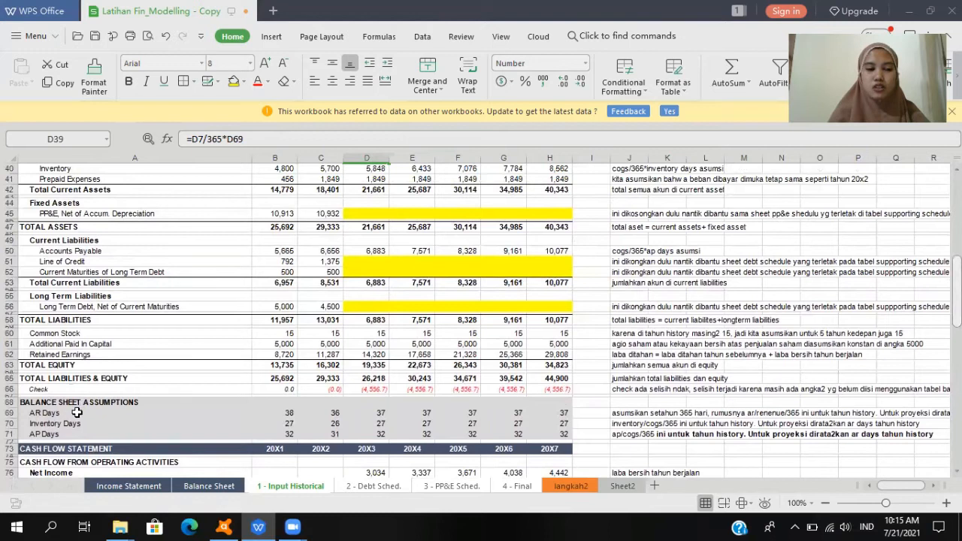
# Step: Inspect the 20X1 AR Days formula in B69 and trace its references to Accounts Receivable (B39) and Revenue (B7)
pyautogui.click(77, 413)
pyautogui.press('Down')
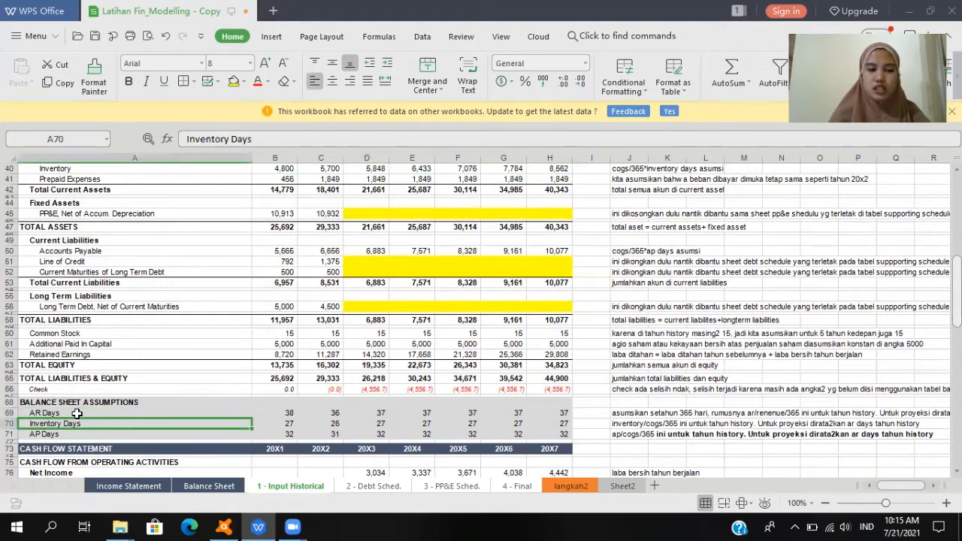
pyautogui.press('Up')
pyautogui.press('Right')
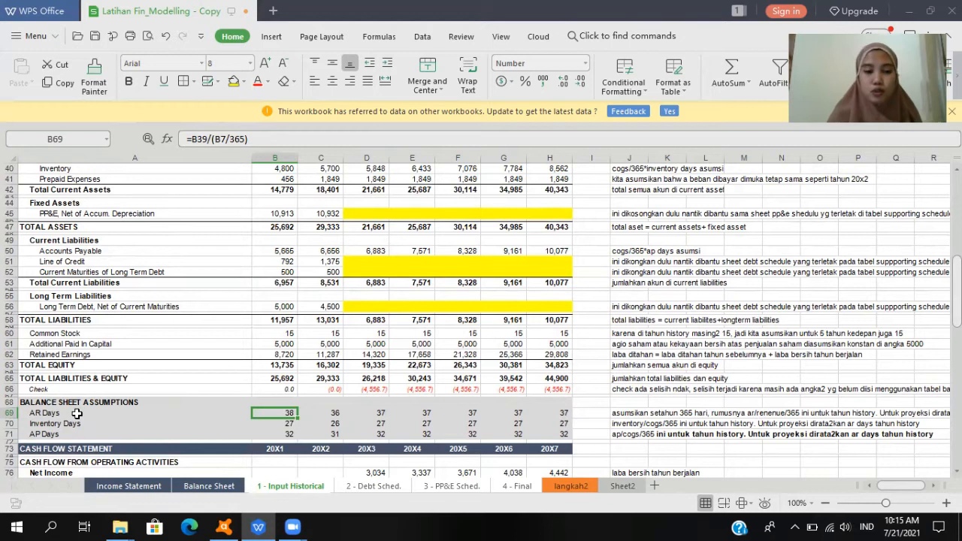
pyautogui.click(255, 139)
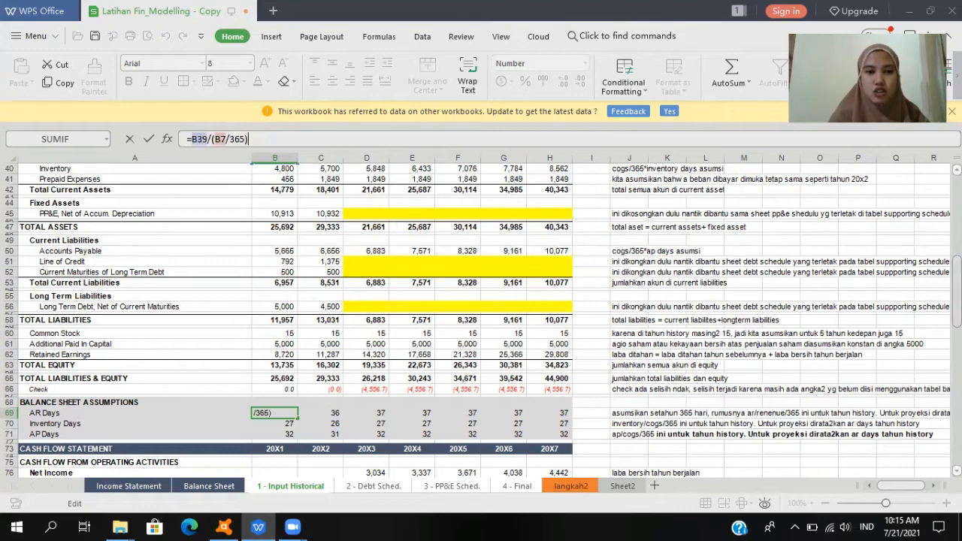
pyautogui.scroll(4, 481, 316)
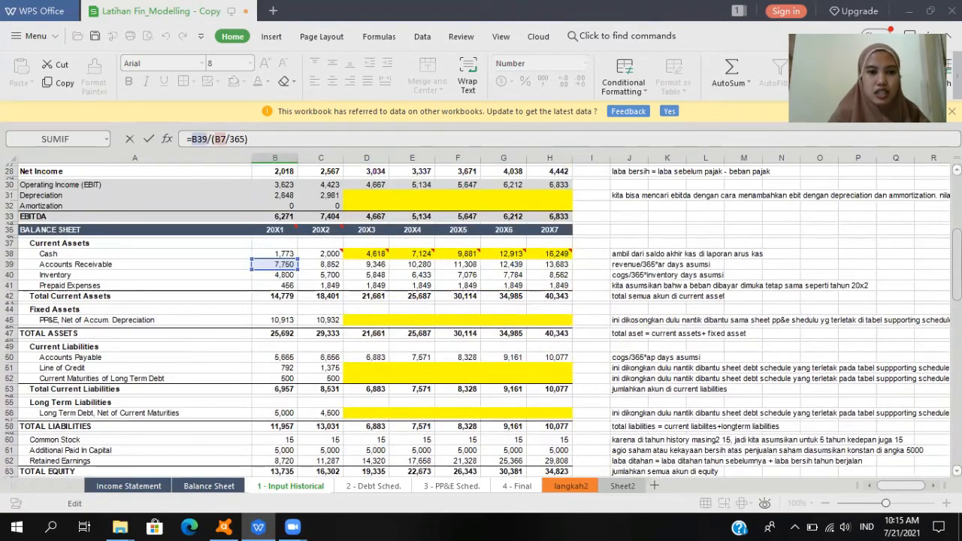
pyautogui.scroll(9, 481, 315)
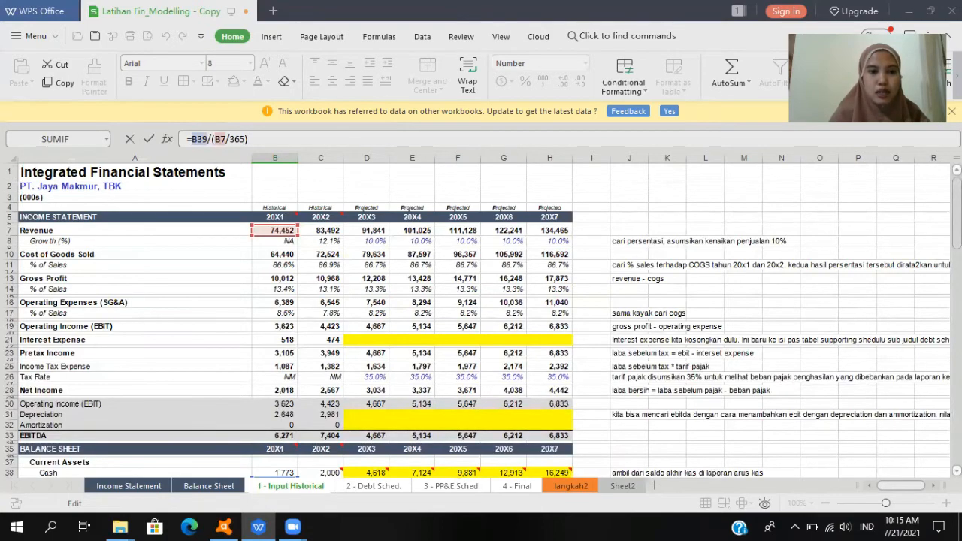
pyautogui.scroll(-14, 481, 316)
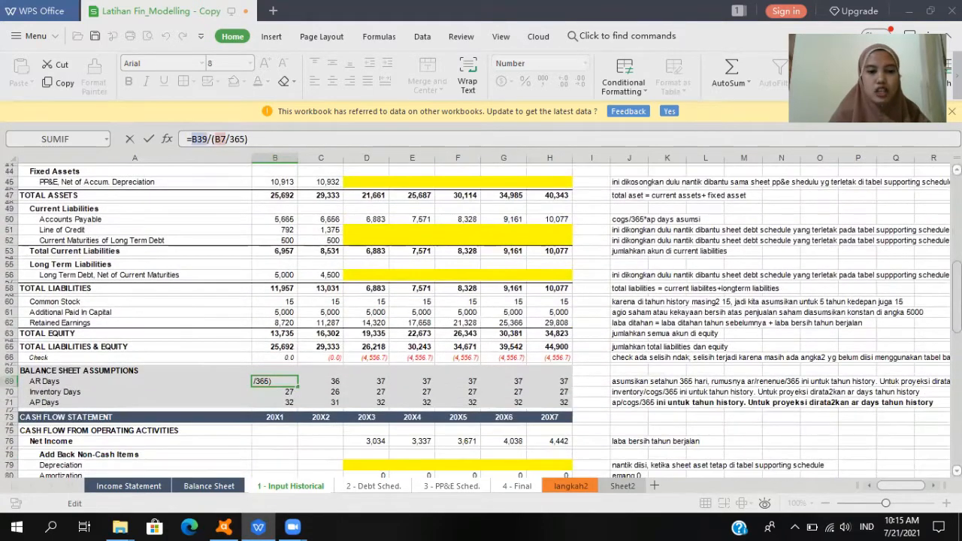
pyautogui.scroll(1, 481, 316)
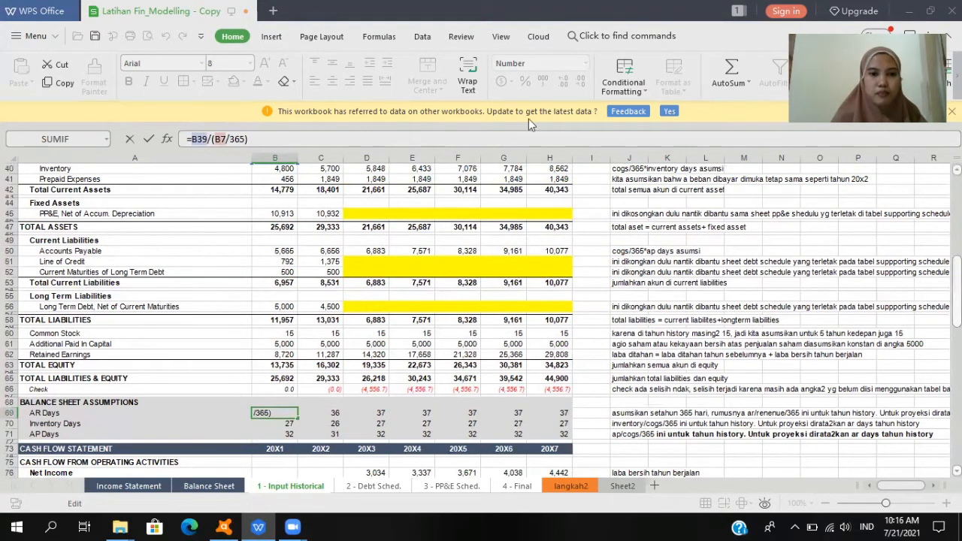
pyautogui.press('Return')
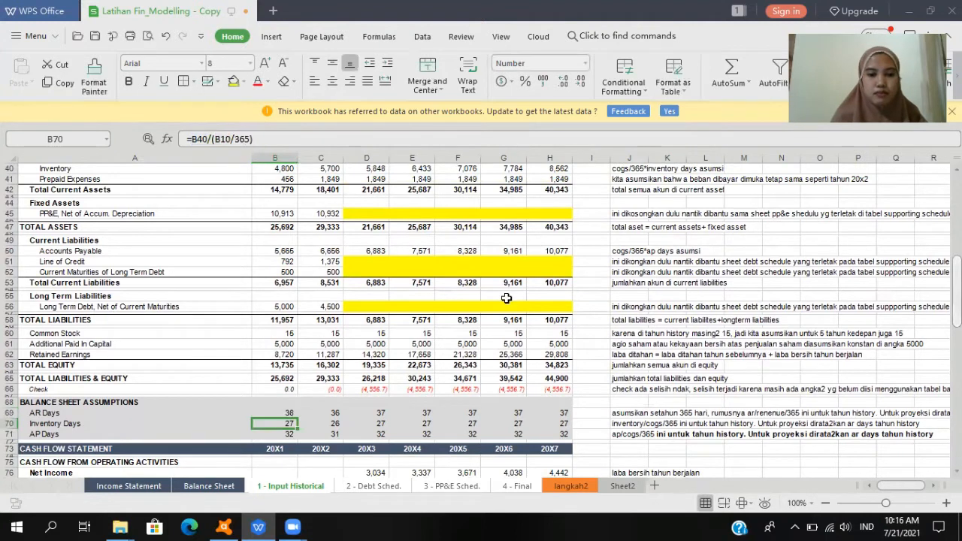
# Step: Copy the 20X1 AR Days formula in B69 to the 20X2 cell C69, replacing its averaged-receivables formula
pyautogui.press('Up')
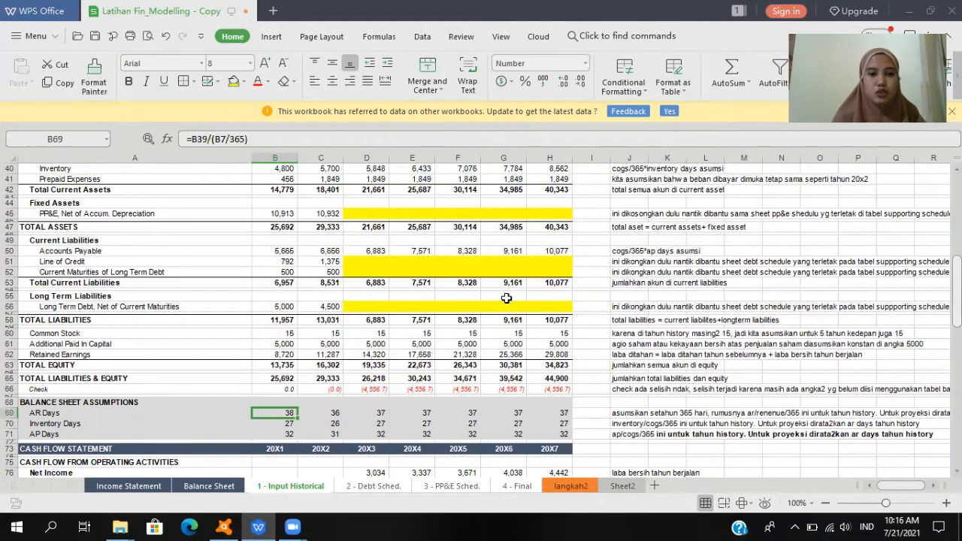
pyautogui.press('Right')
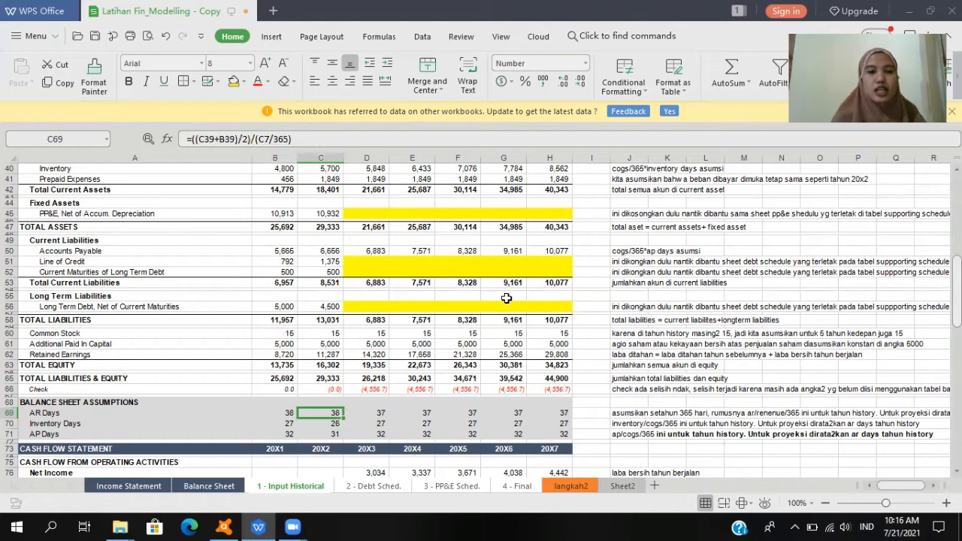
pyautogui.press('Left')
pyautogui.hotkey('ctrl', 'c')
pyautogui.press('Right')
pyautogui.hotkey('ctrl', 'v')
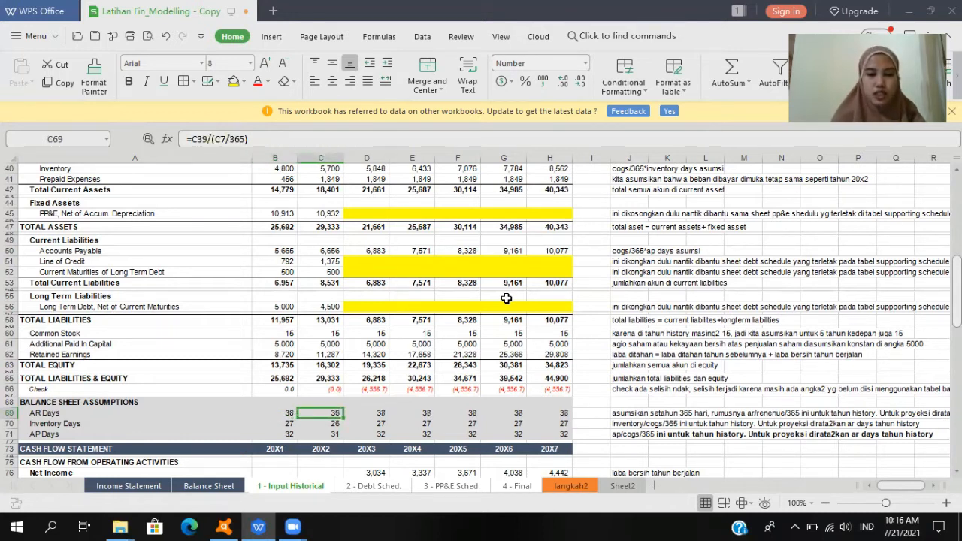
# Step: Inspect the AR Days average formulas in the projected years 20X3 to 20X7 (D69:H69)
pyautogui.press('Right')
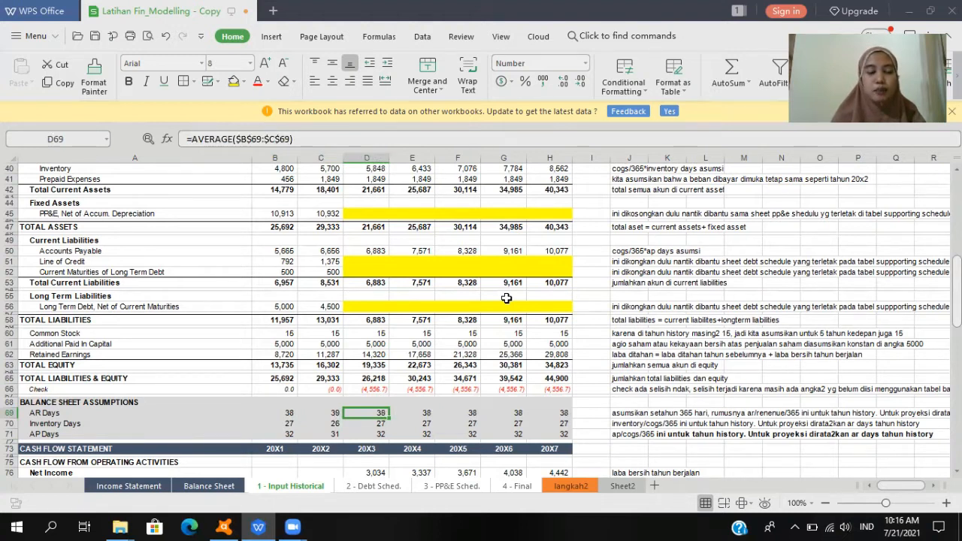
pyautogui.press('Right')
pyautogui.press('Left')
pyautogui.press('Right')
pyautogui.press('Right')
pyautogui.press('Right')
pyautogui.press('Right')
pyautogui.press('Left')
pyautogui.press('Left')
pyautogui.press('Left')
pyautogui.press('Left')
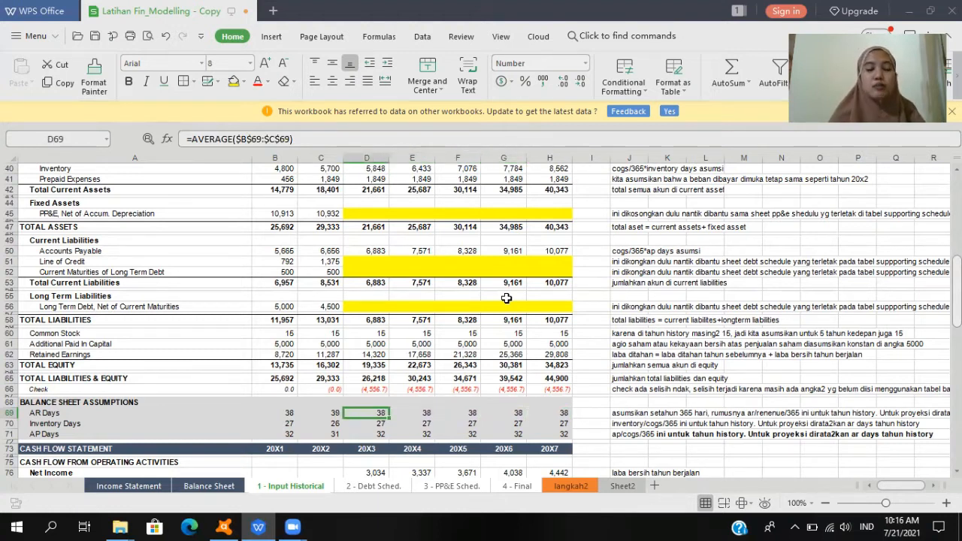
# Step: Compare the 20X1 AR Days formula in B69 with the 20X3 average formula in D69 and trace the latter's references
pyautogui.press('Left')
pyautogui.press('Left')
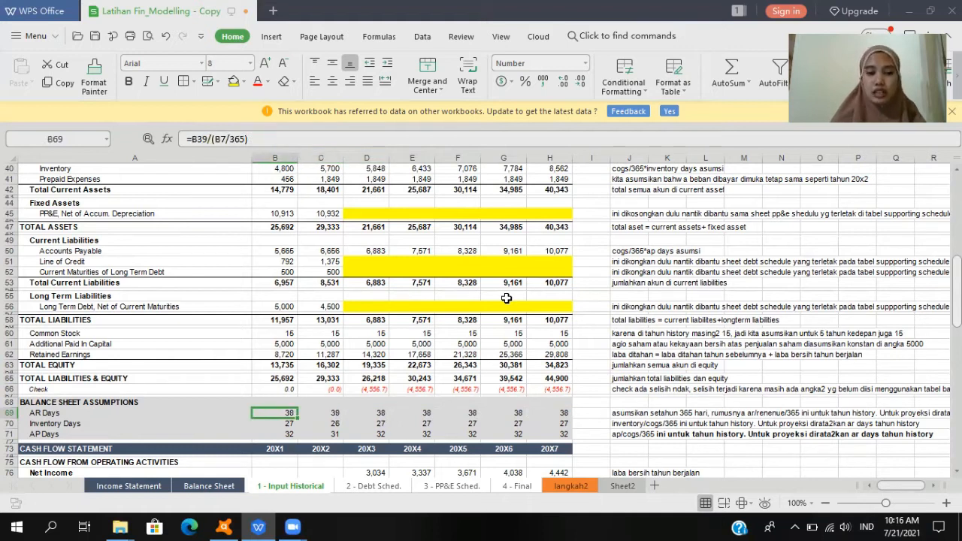
pyautogui.press('Right')
pyautogui.press('Right')
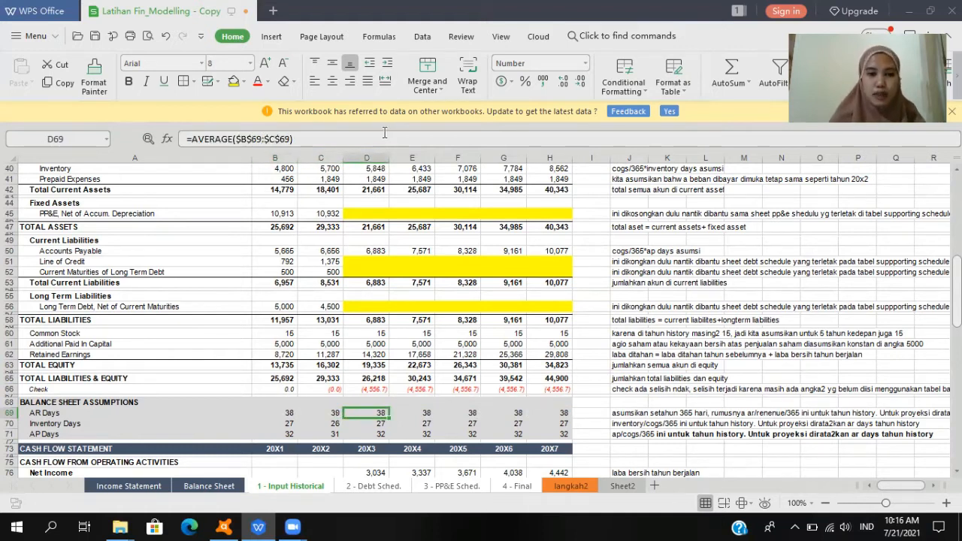
pyautogui.click(360, 138)
pyautogui.press('Return')
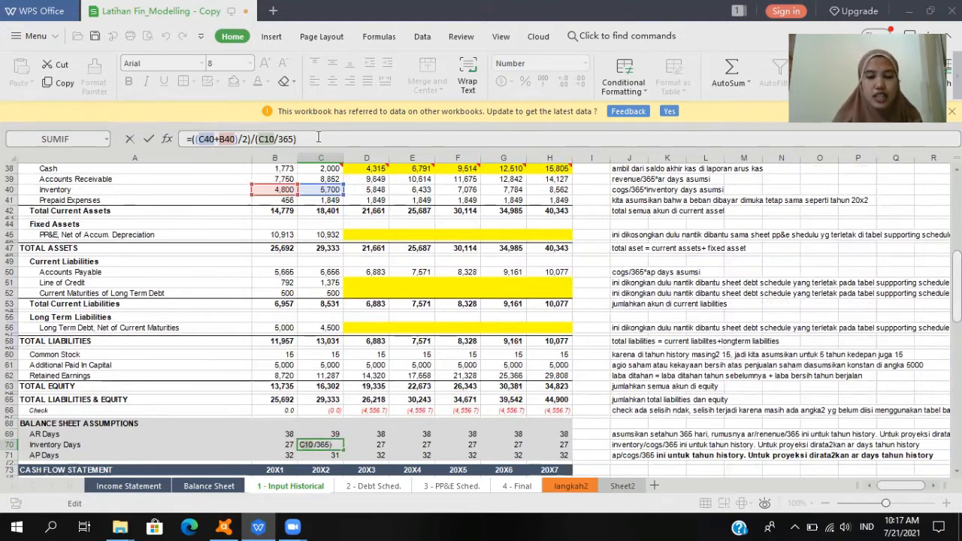
# Step: Inspect the 20X1 Inventory Days formula in B70 and trace its references to Inventory (B40) and Cost of Goods Sold (B10)
pyautogui.press('Return')
pyautogui.press('Left')
pyautogui.press('Up')
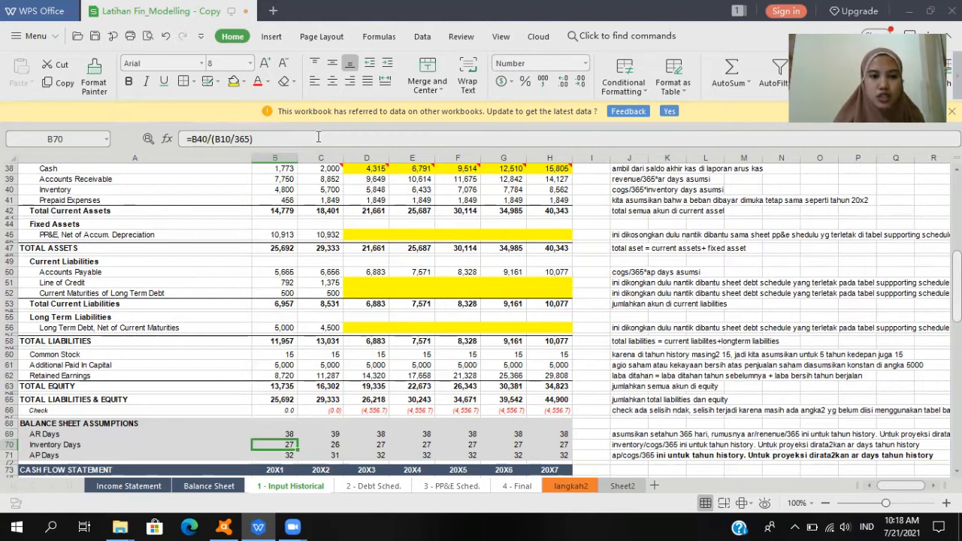
pyautogui.click(318, 138)
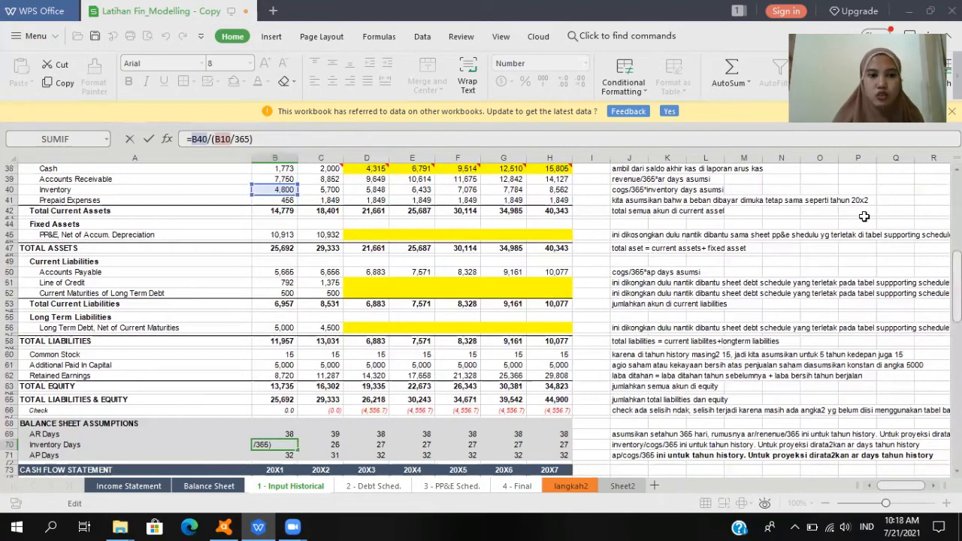
pyautogui.scroll(12, 481, 316)
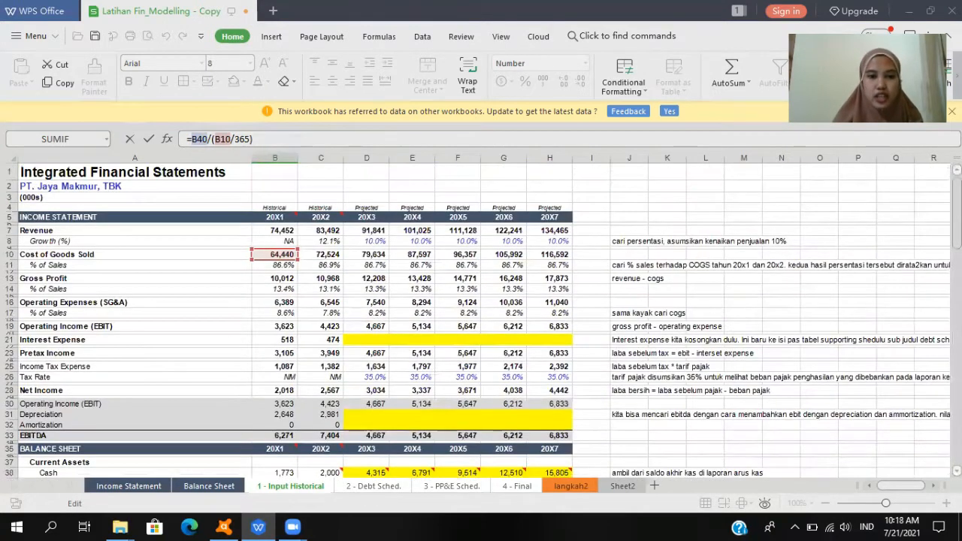
pyautogui.scroll(-8, 480, 316)
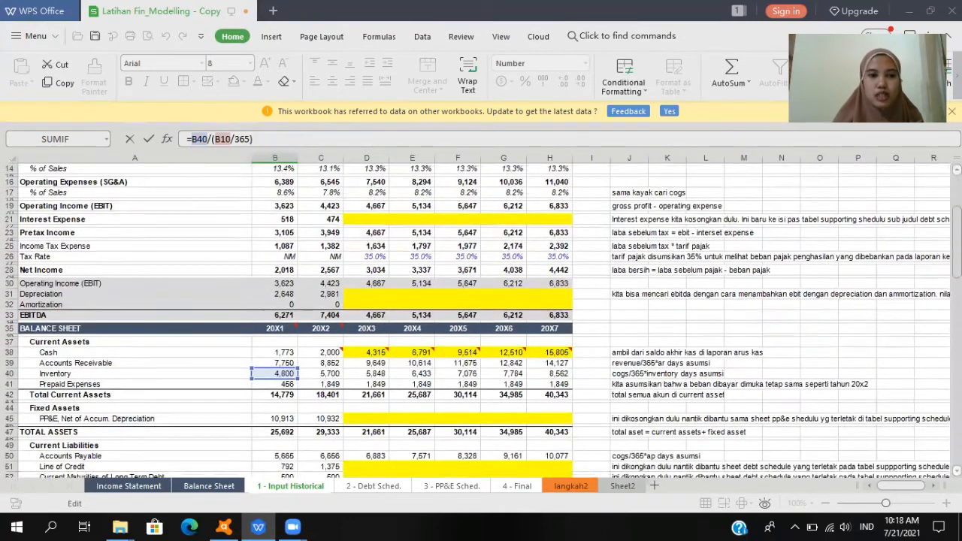
pyautogui.scroll(-4, 481, 315)
pyautogui.press('Return')
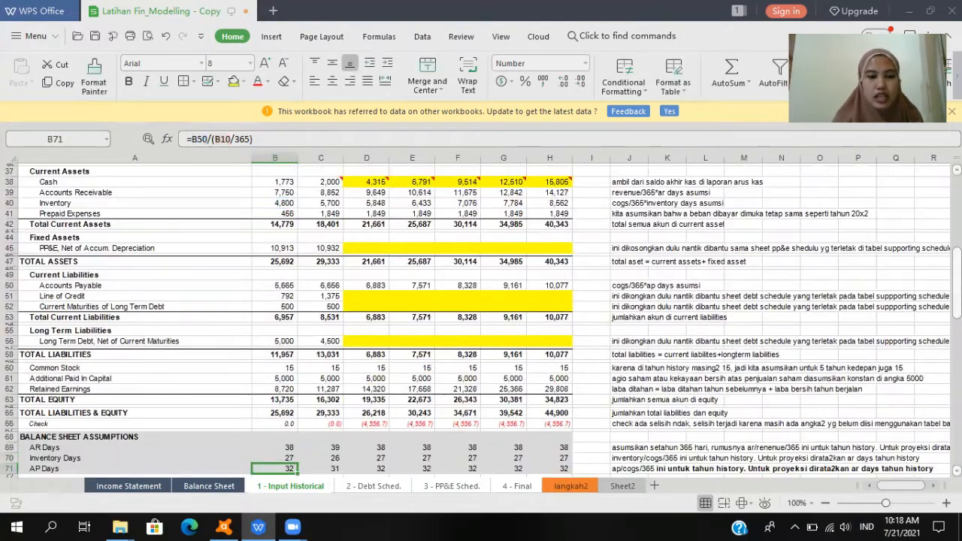
# Step: Inspect the 20X2 Inventory Days formula in C70 and trace its references to Inventory (B40, C40) and Cost of Goods Sold (C10)
pyautogui.click(321, 457)
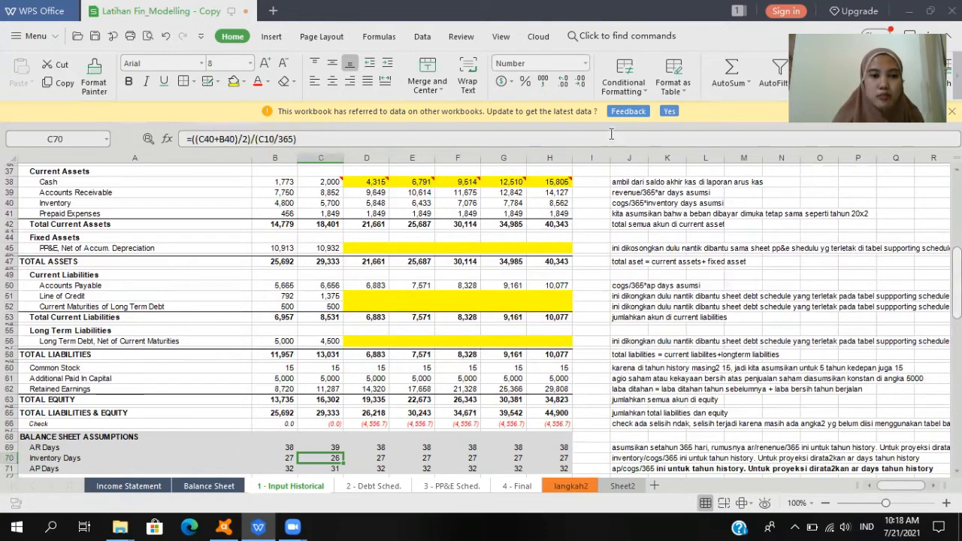
pyautogui.click(316, 139)
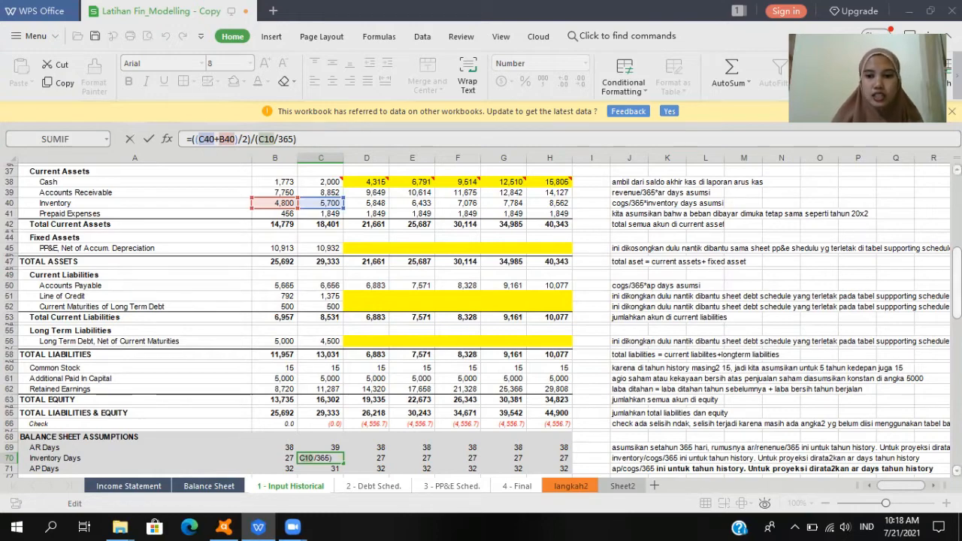
pyautogui.scroll(12, 481, 319)
pyautogui.scroll(-4, 481, 319)
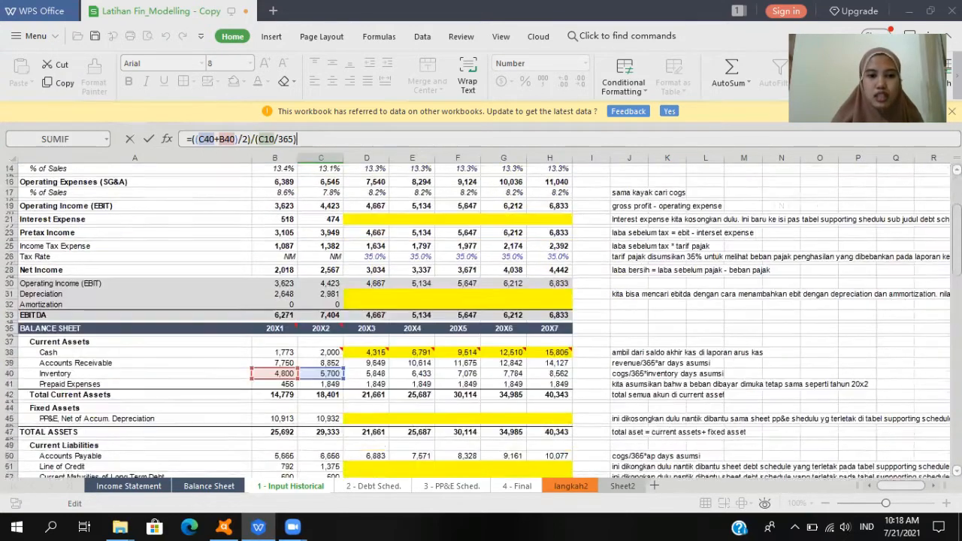
pyautogui.scroll(-4, 481, 319)
pyautogui.press('Return')
pyautogui.press('Up')
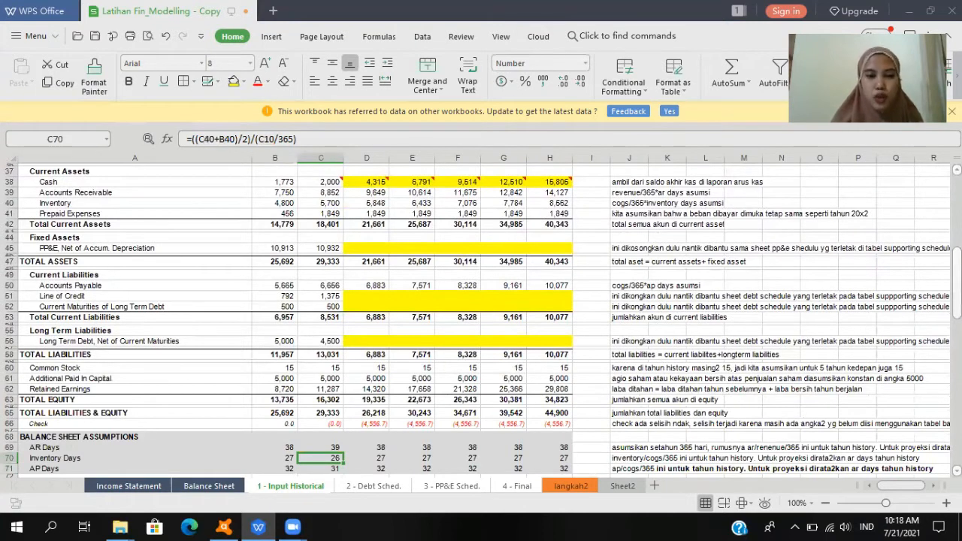
# Step: Inspect the 20X3 Inventory Days average formula in D70 and trace its references to the historical cells B70 and C70
pyautogui.click(366, 459)
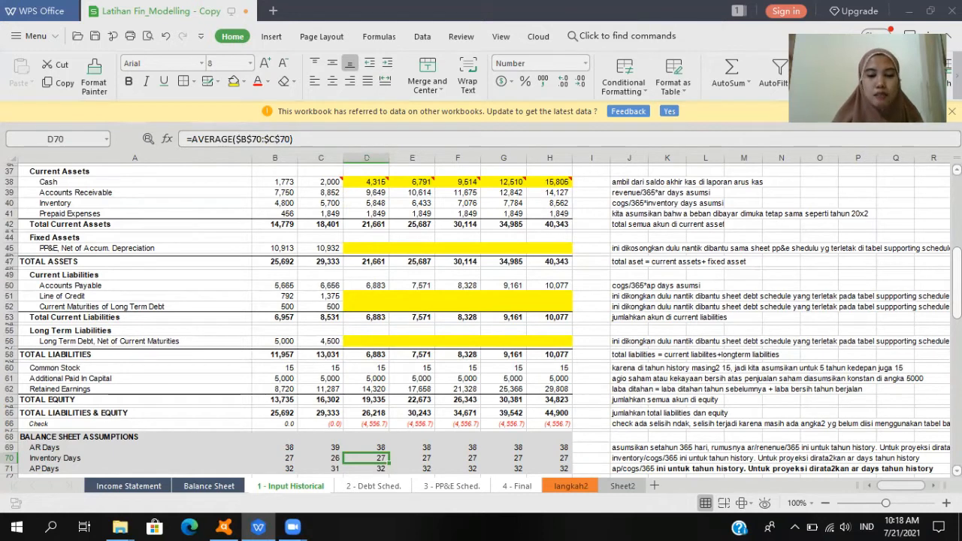
pyautogui.press('Left')
pyautogui.press('Left')
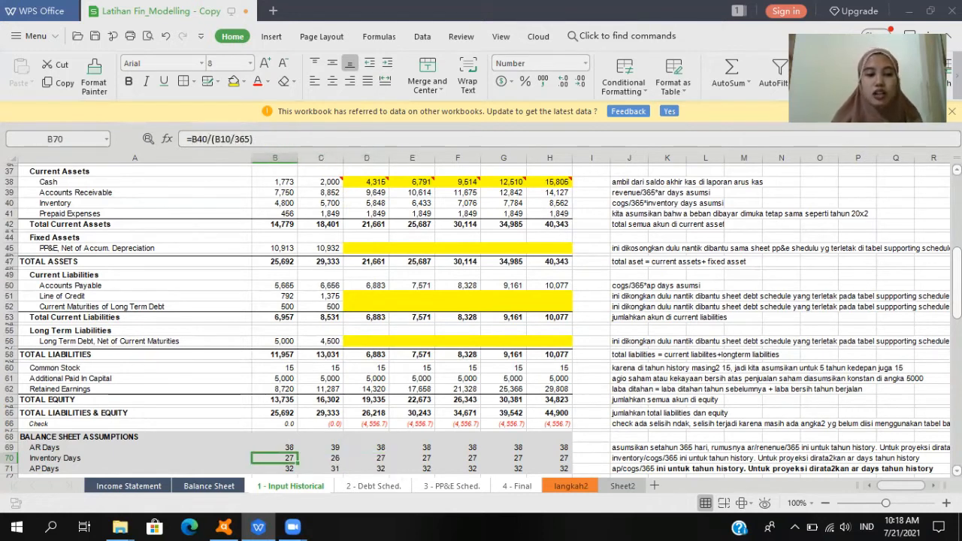
pyautogui.press('Right')
pyautogui.press('Left')
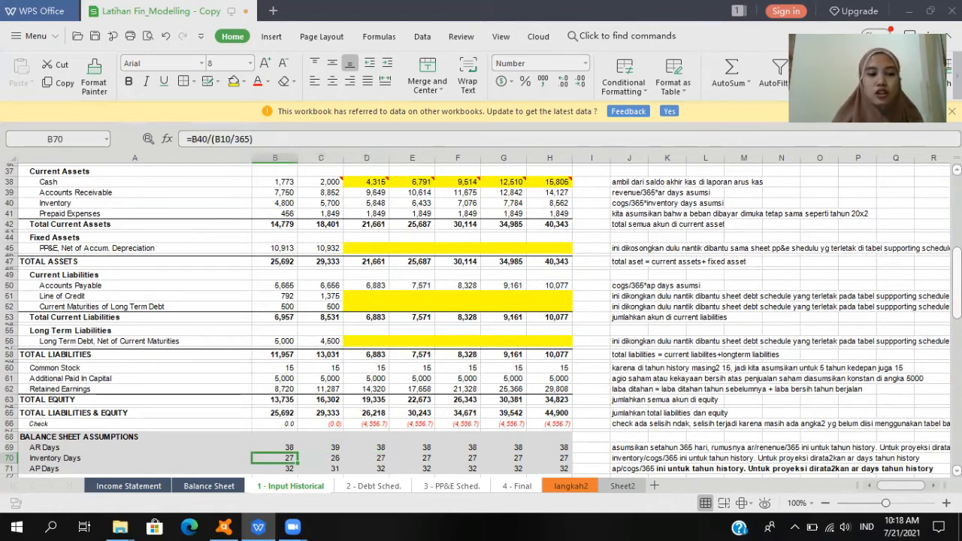
pyautogui.press('Right')
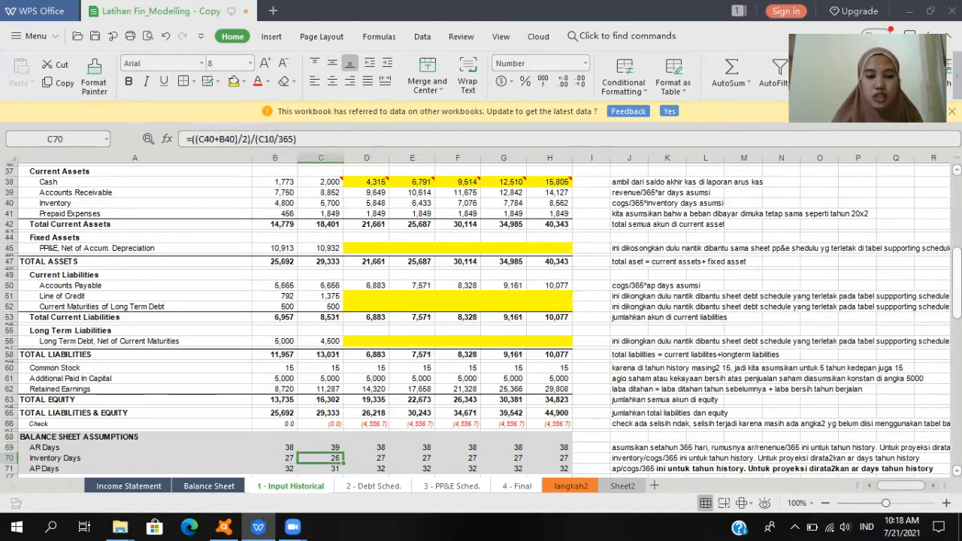
pyautogui.press('Right')
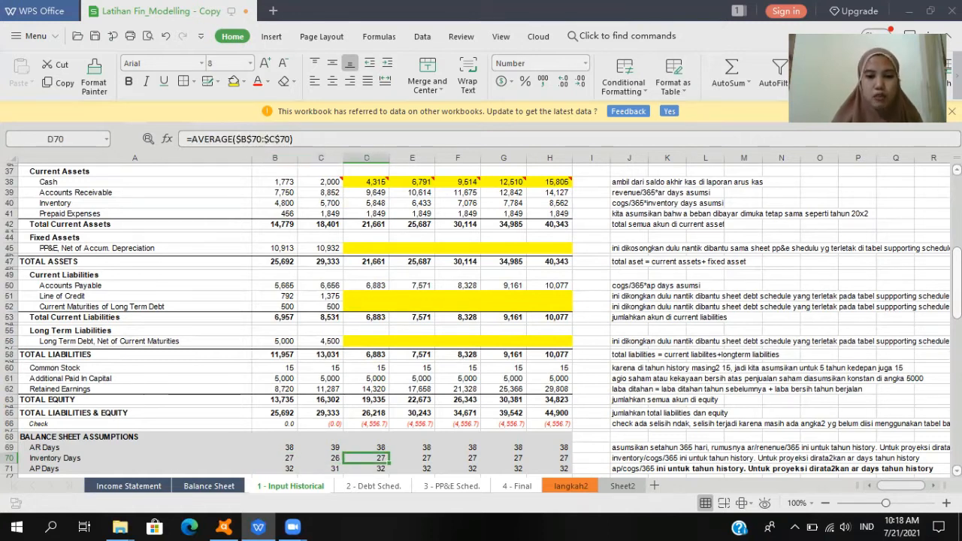
pyautogui.click(423, 141)
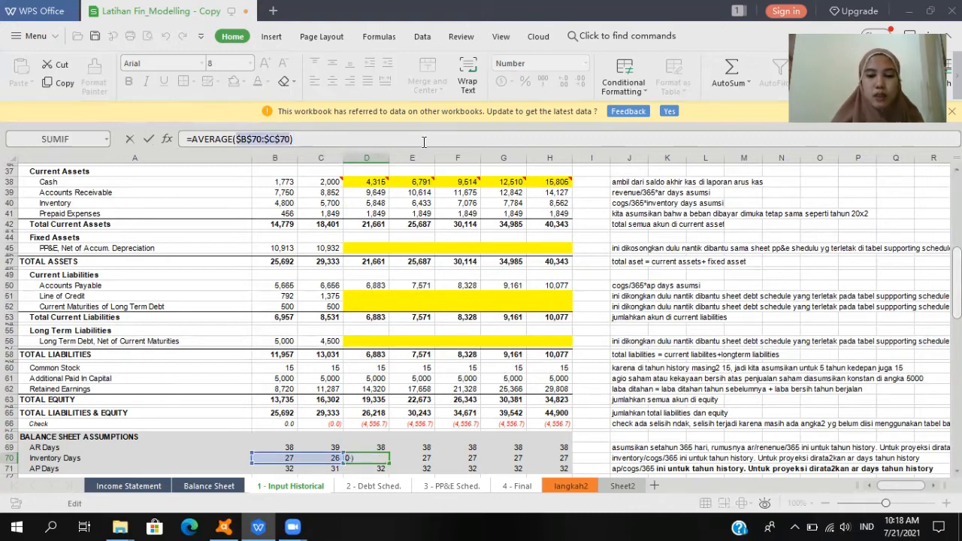
pyautogui.press('Return')
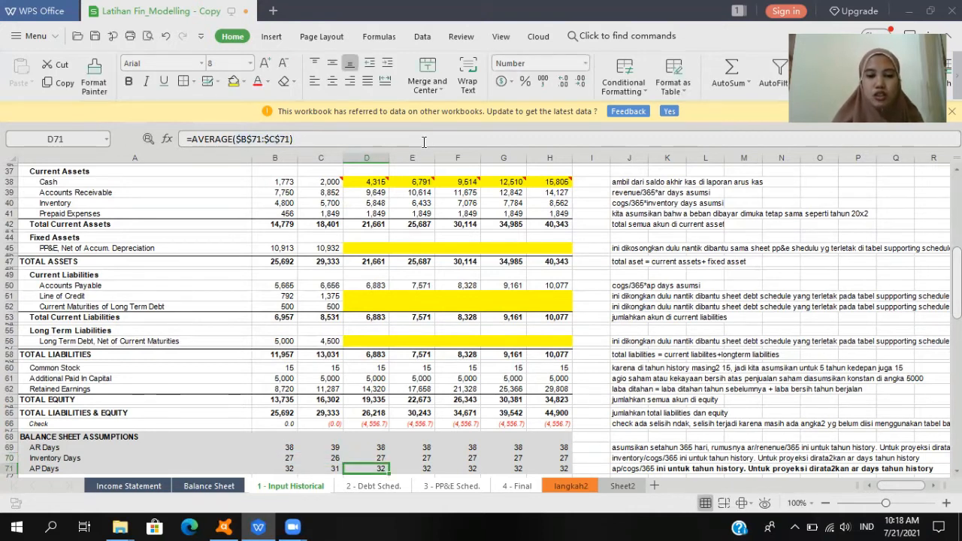
# Step: Inspect the 20X1 AP Days formula in B71 and trace its references to Accounts Payable (B50) and Cost of Goods Sold (B10)
pyautogui.press('Up')
pyautogui.press('Right')
pyautogui.press('Down')
pyautogui.press('Left')
pyautogui.press('Left')
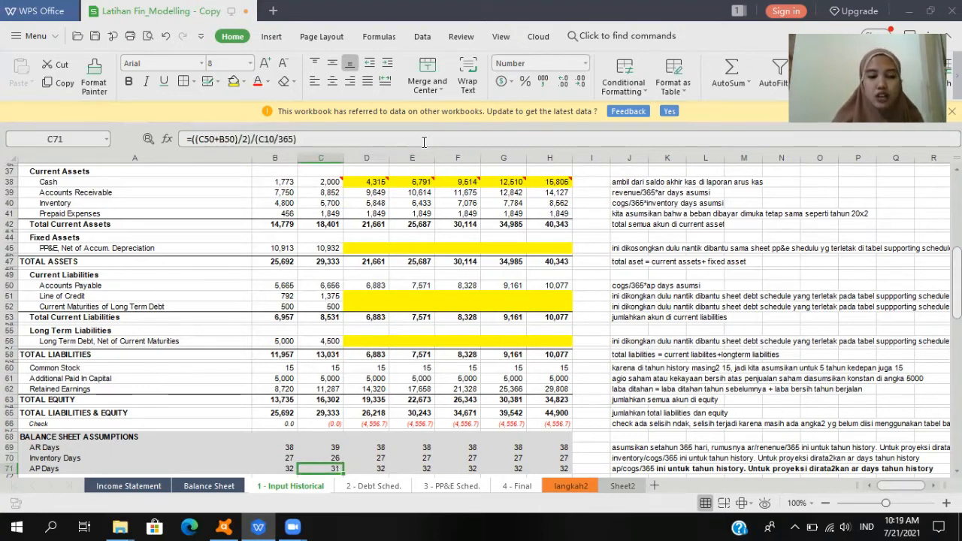
pyautogui.press('Left')
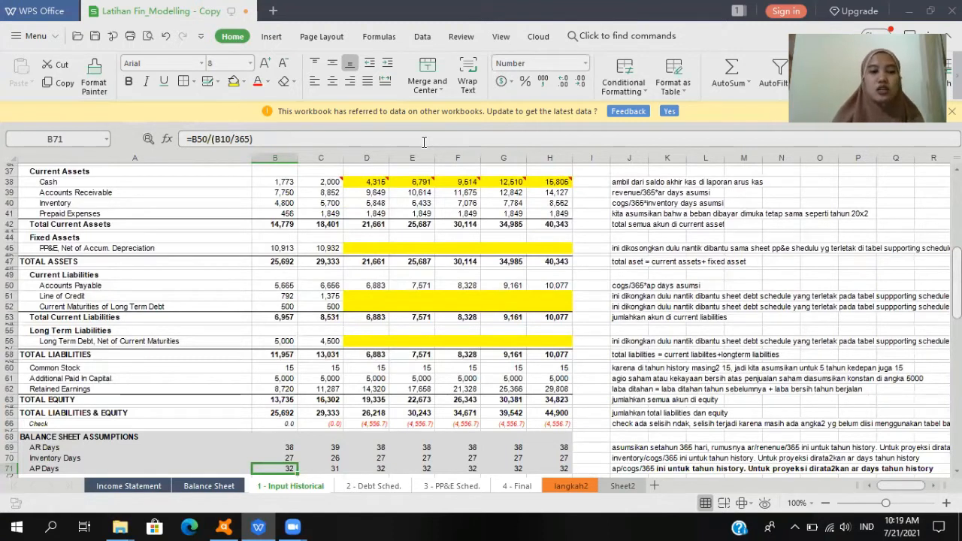
pyautogui.click(424, 142)
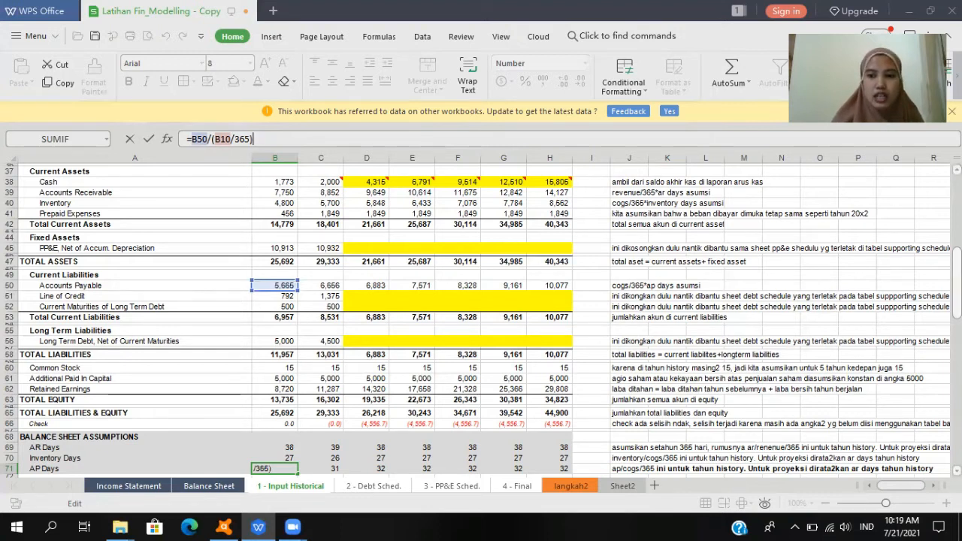
pyautogui.scroll(12, 481, 316)
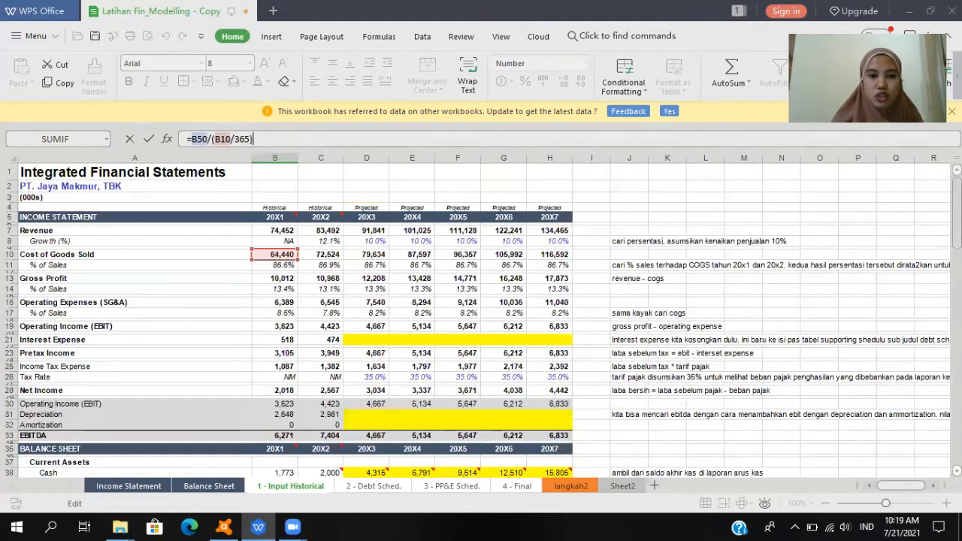
pyautogui.press('Up')
# Step: Inspect the 20X2 AP Days formula in C71 and trace its references to Accounts Payable (B50, C50) and Cost of Goods Sold (C10)
pyautogui.press('Right')
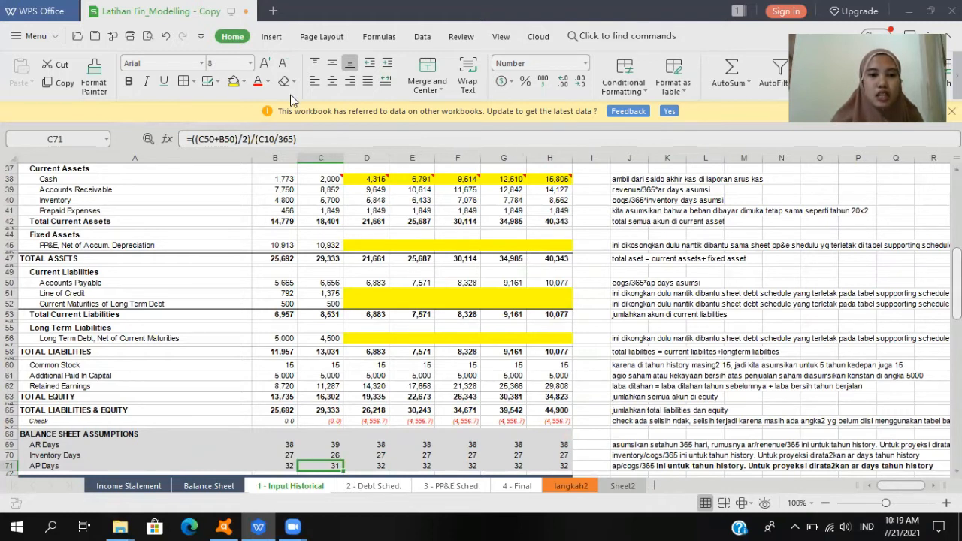
pyautogui.click(316, 135)
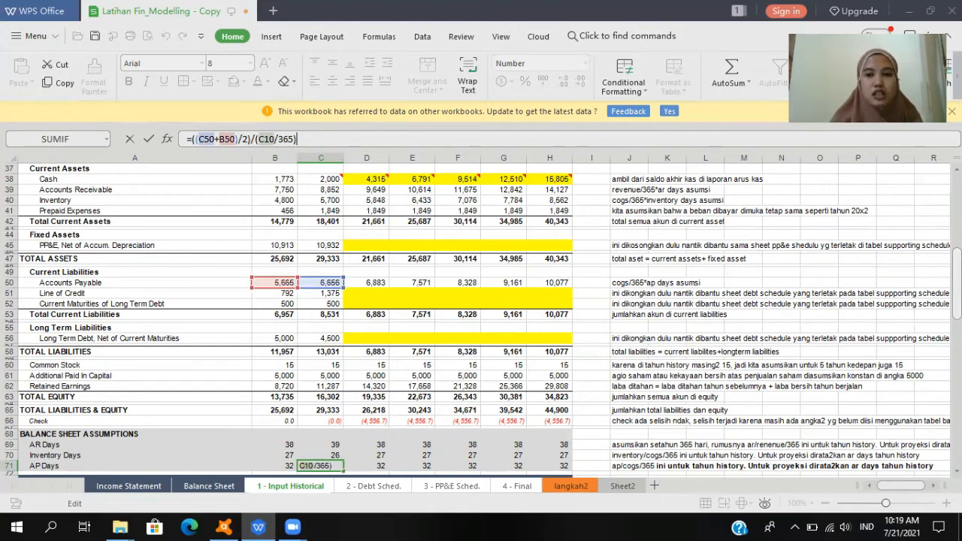
pyautogui.moveTo(958, 281); pyautogui.dragTo(957, 277)
pyautogui.scroll(8, 312, 172)
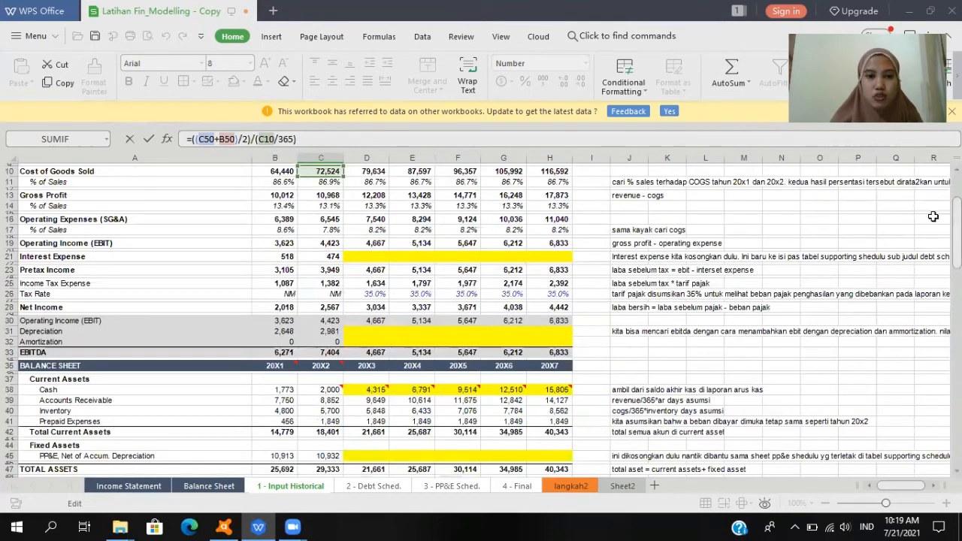
pyautogui.press('Return')
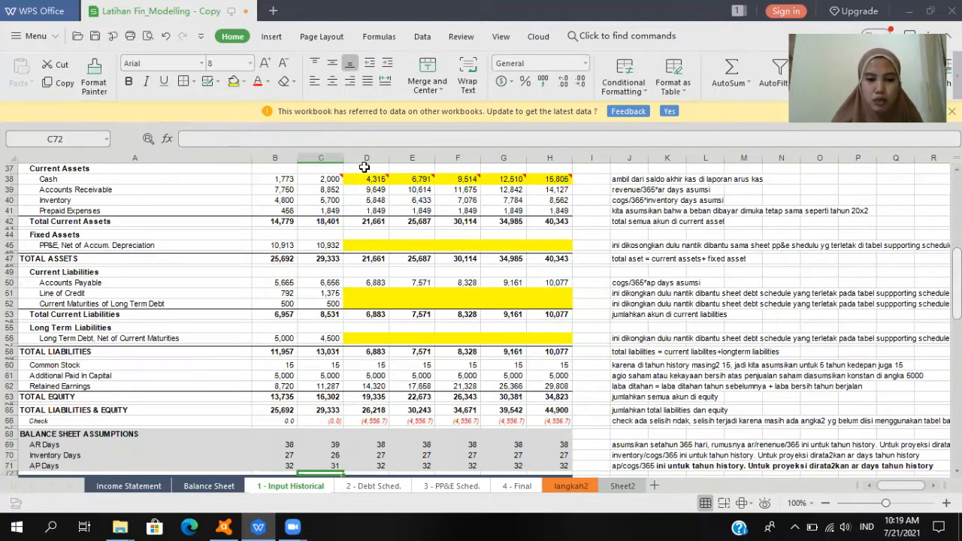
pyautogui.press('Up')
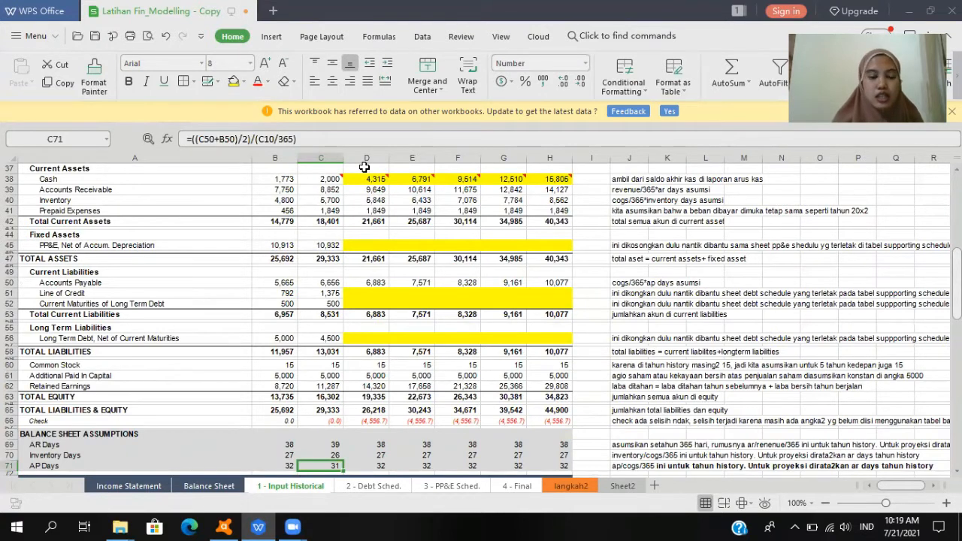
# Step: Inspect the AP Days average formulas in the projected years, starting from 20X3 (D71)
pyautogui.press('Right')
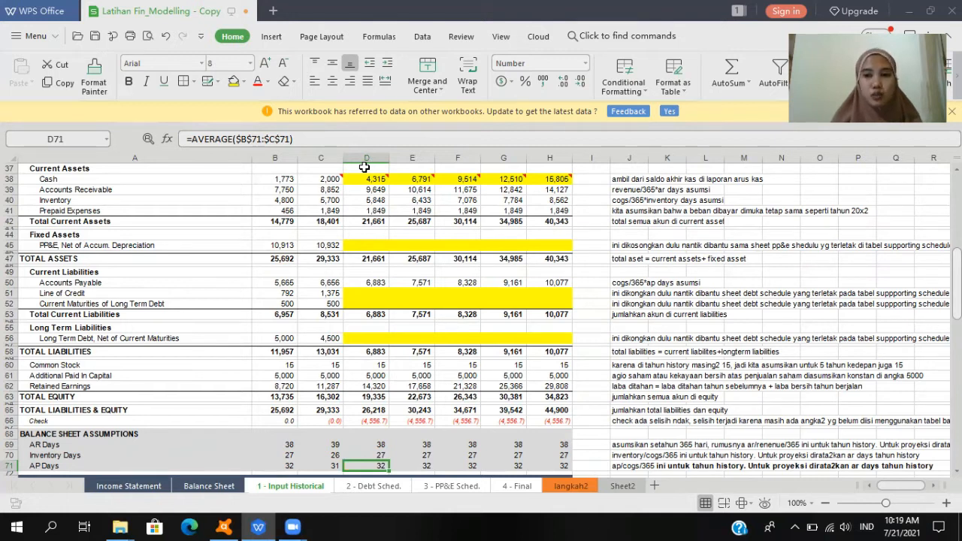
pyautogui.press('Right')
pyautogui.press('Right')
pyautogui.press('Left')
pyautogui.press('Left')
pyautogui.press('Right')
pyautogui.press('Right')
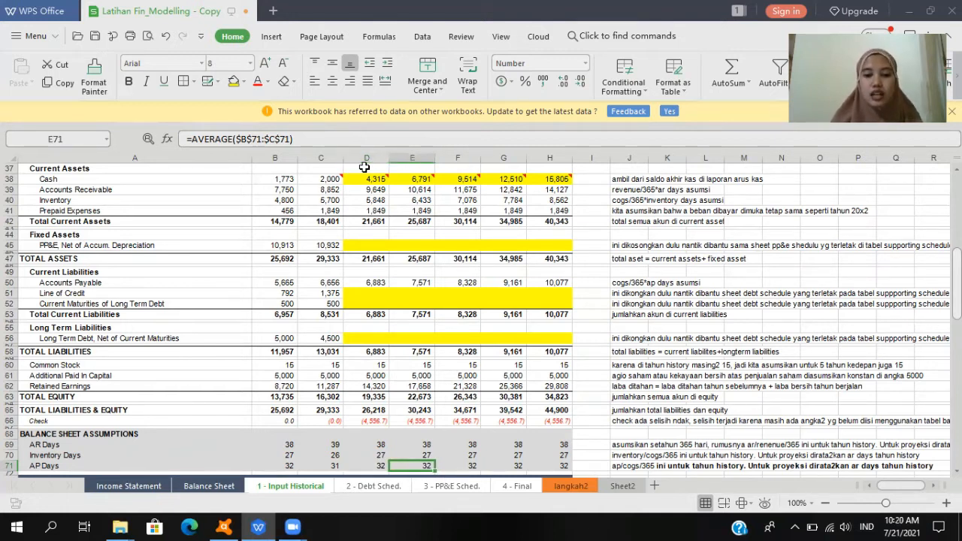
# Step: Inspect the 20X3 Accounts Receivable formula in D39 and trace its references to Revenue (D7) and AR Days (D69)
pyautogui.press('Up')
pyautogui.press('Up')
pyautogui.press('Up')
pyautogui.press('Up')
pyautogui.press('Up')
pyautogui.press('Up')
pyautogui.press('Up')
pyautogui.press('Up')
pyautogui.press('Up')
pyautogui.press('Up')
pyautogui.press('Up')
pyautogui.press('Up')
pyautogui.press('Up')
pyautogui.press('Up')
pyautogui.press('Up')
pyautogui.press('Up')
pyautogui.press('Up')
pyautogui.press('Up')
pyautogui.press('Up')
pyautogui.press('Up')
pyautogui.press('Up')
pyautogui.press('Up')
pyautogui.press('Up')
pyautogui.press('Up')
pyautogui.press('Up')
pyautogui.press('Up')
pyautogui.press('Up')
pyautogui.press('Down')
pyautogui.press('Up')
pyautogui.press('Up')
pyautogui.press('Up')
pyautogui.press('Down')
pyautogui.press('Down')
pyautogui.press('Left')
pyautogui.press('Left')
pyautogui.press('Down')
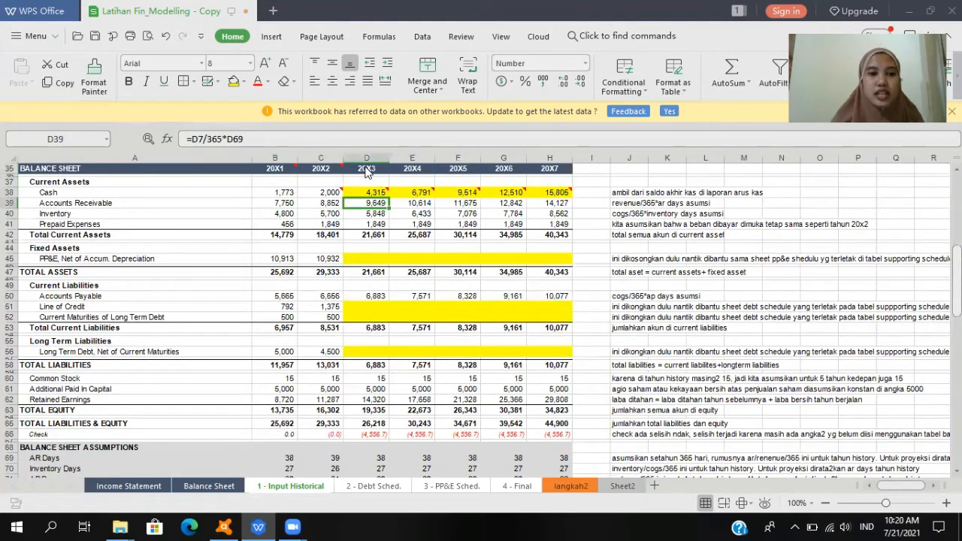
pyautogui.click(288, 133)
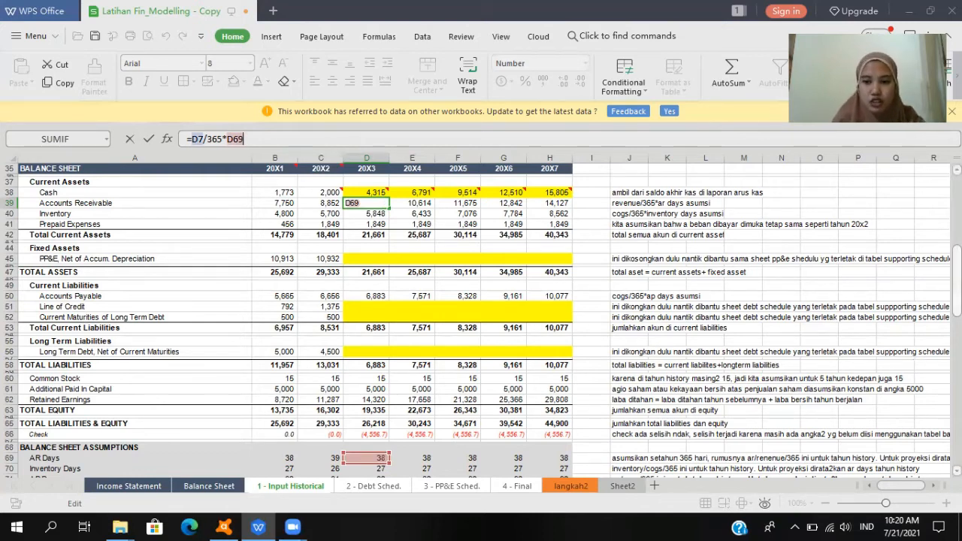
pyautogui.scroll(9, 481, 315)
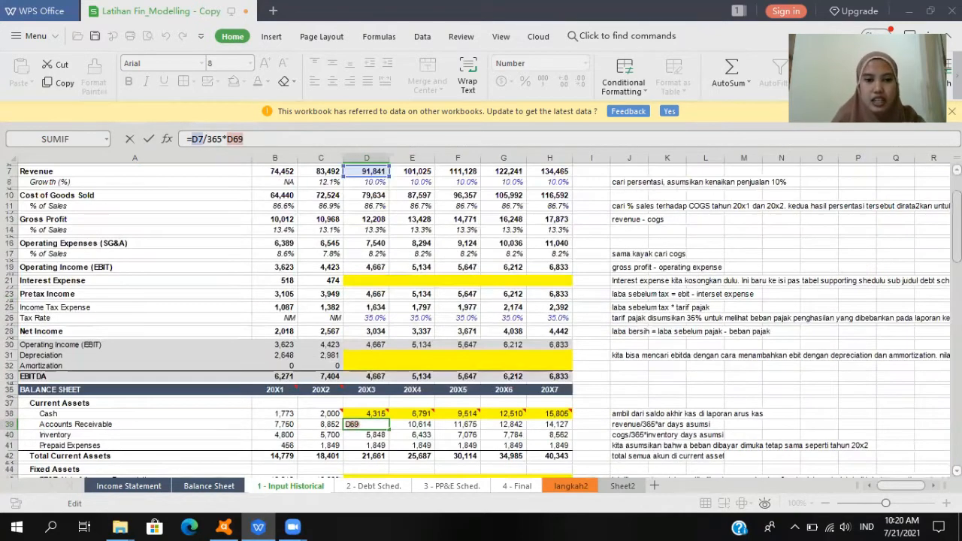
pyautogui.scroll(2, 481, 316)
pyautogui.press('Escape')
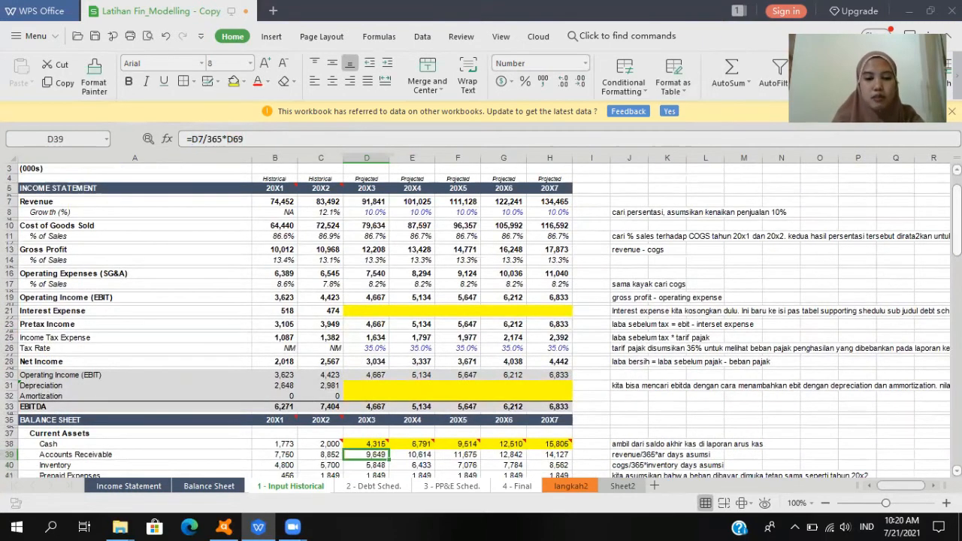
# Step: Copy the 20X3 Accounts Receivable formula in D39 and mark E39:H39 as the destination without pasting
pyautogui.hotkey('ctrl', 'c')
pyautogui.press('Right')
pyautogui.hotkey('shift', 'Right')
pyautogui.hotkey('shift', 'Right')
pyautogui.hotkey('shift', 'Right')
pyautogui.press('Escape')
# Step: Inspect the source links of the historical Inventory cells B40 and C40
pyautogui.press('Down')
pyautogui.press('Left')
pyautogui.scroll(-1, 481, 316)
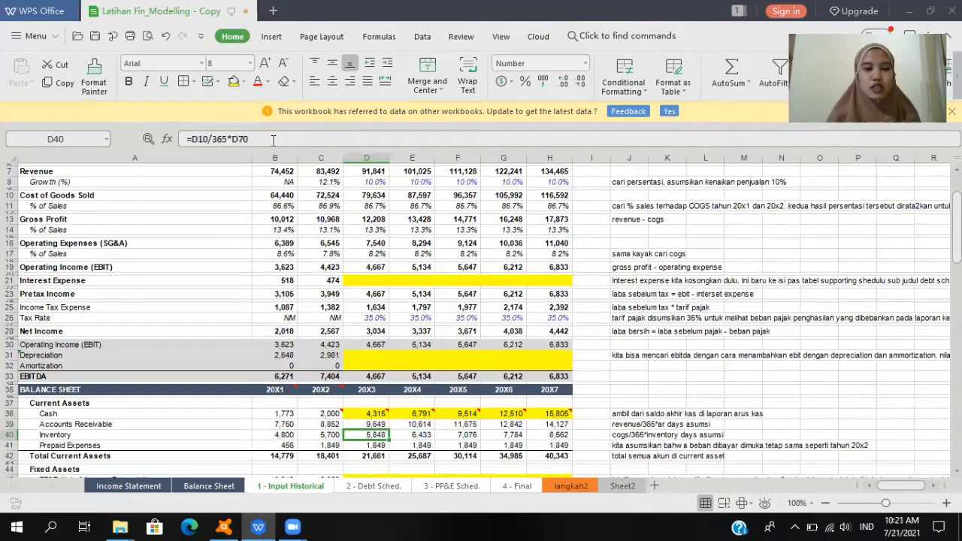
pyautogui.press('Left')
pyautogui.press('Left')
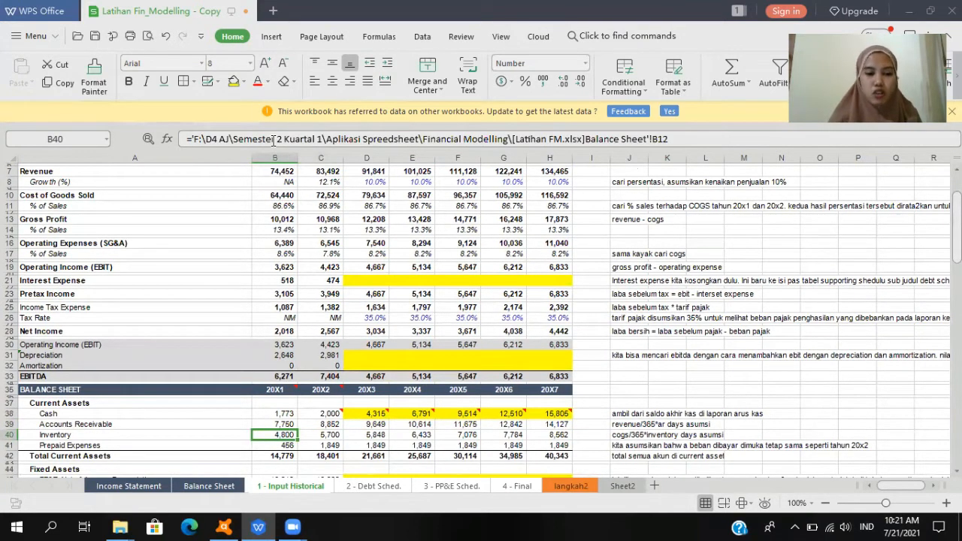
pyautogui.press('Right')
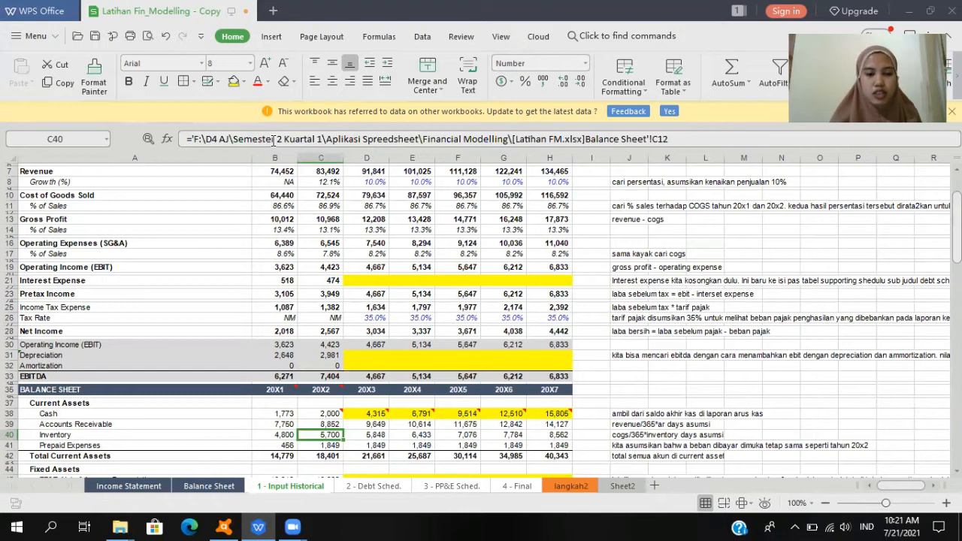
# Step: Inspect the 20X3 Inventory formula in D40 and trace its references to Cost of Goods Sold (D10) and Inventory Days (D70)
pyautogui.press('Right')
pyautogui.press('Right')
pyautogui.press('Left')
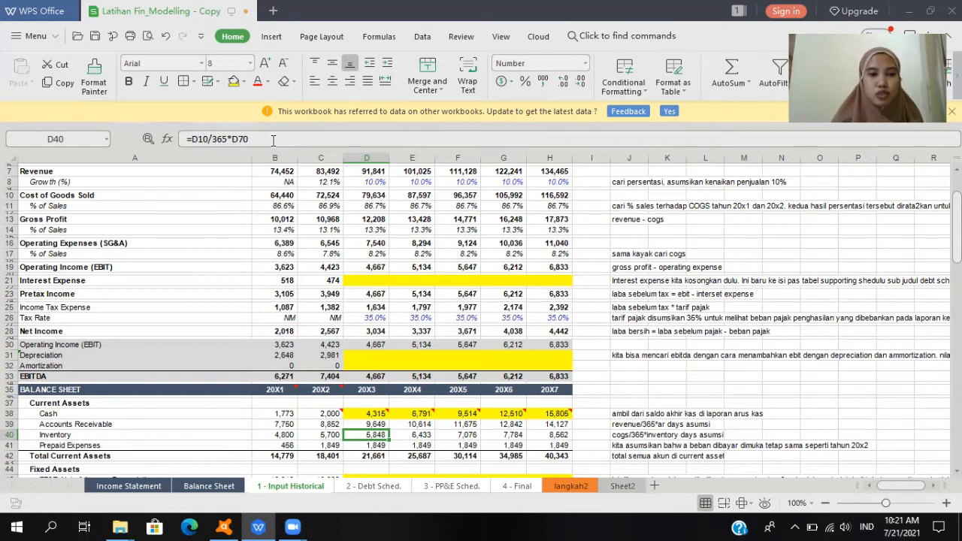
pyautogui.click(273, 140)
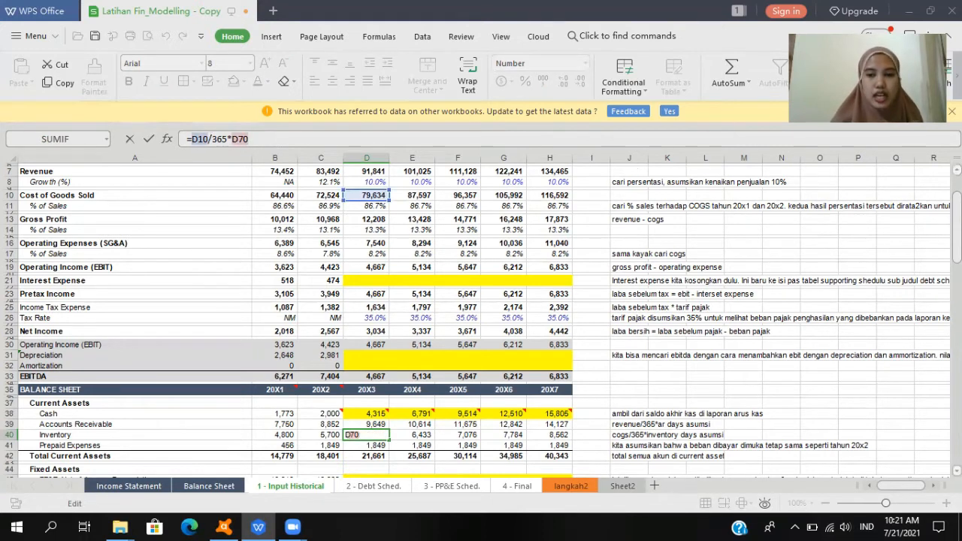
pyautogui.scroll(-5, 955, 225)
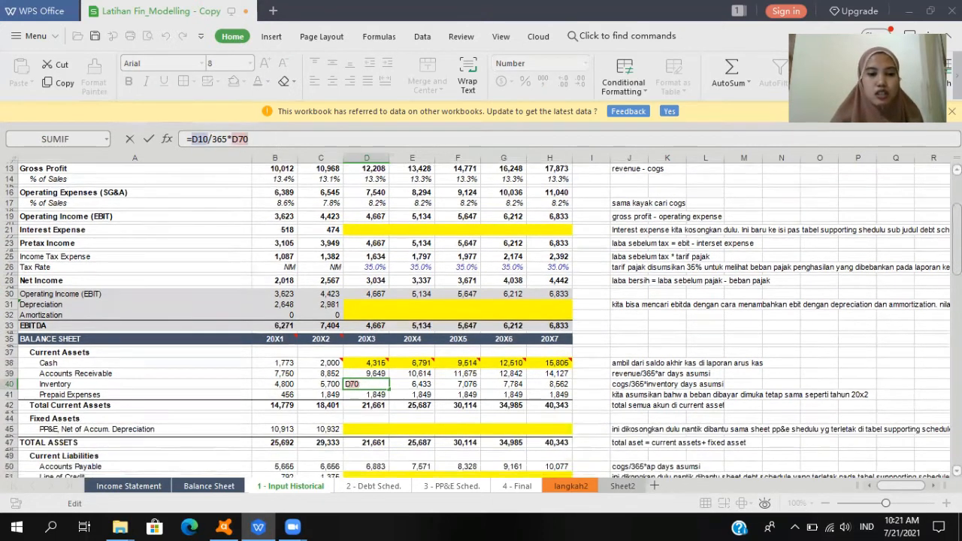
pyautogui.scroll(-3, 481, 316)
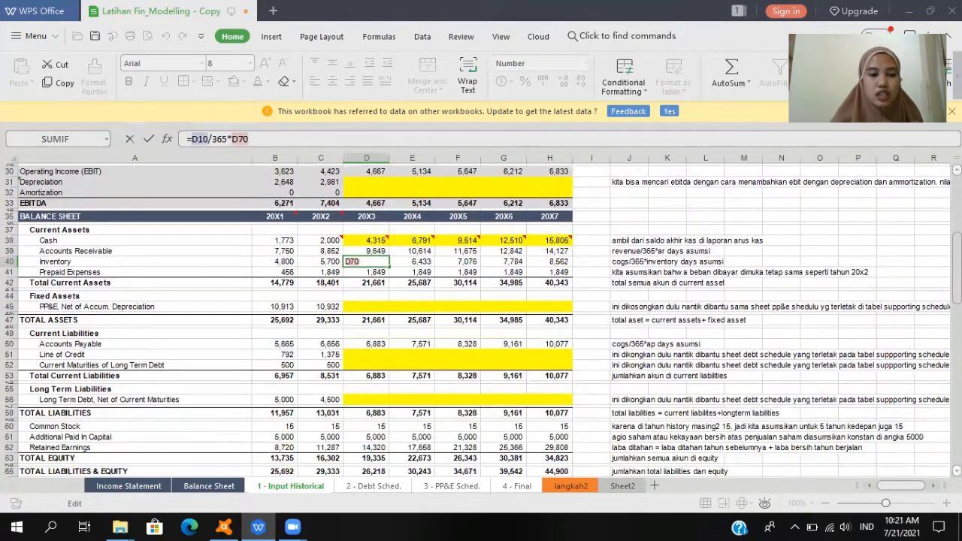
pyautogui.scroll(-3, 481, 315)
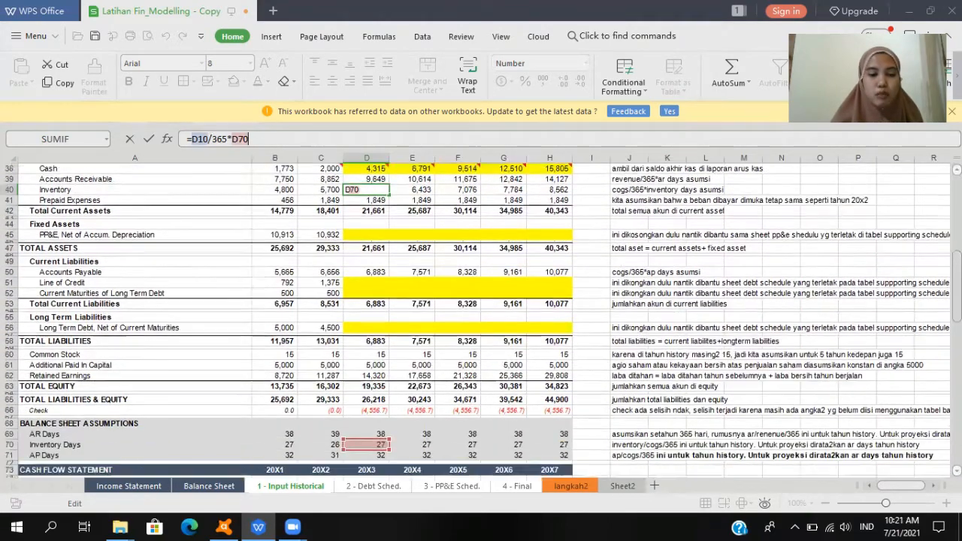
pyautogui.scroll(5, 481, 315)
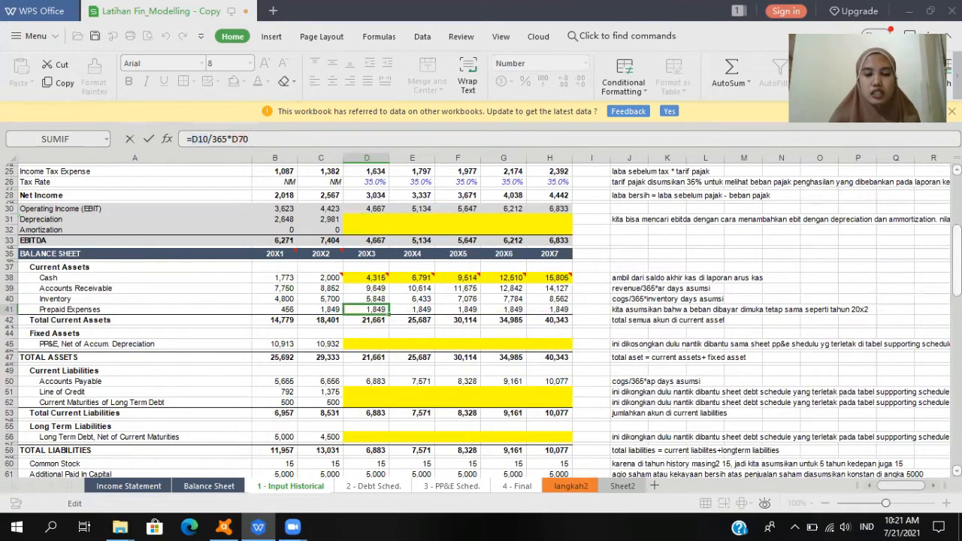
pyautogui.press('Return')
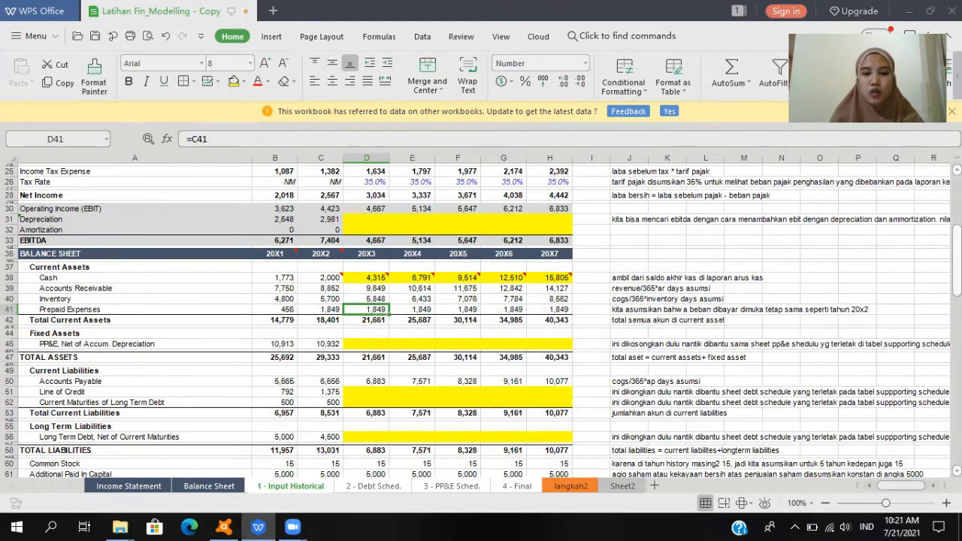
# Step: Copy the 20X3 Inventory formula from D40 into the 20X4 to 20X7 cells E40:H40
pyautogui.click(367, 299)
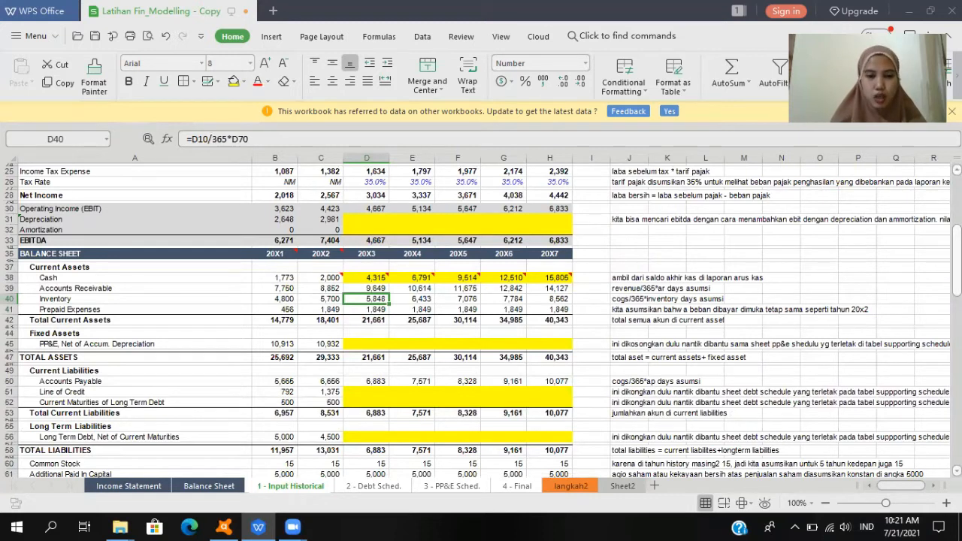
pyautogui.hotkey('ctrl', 'c')
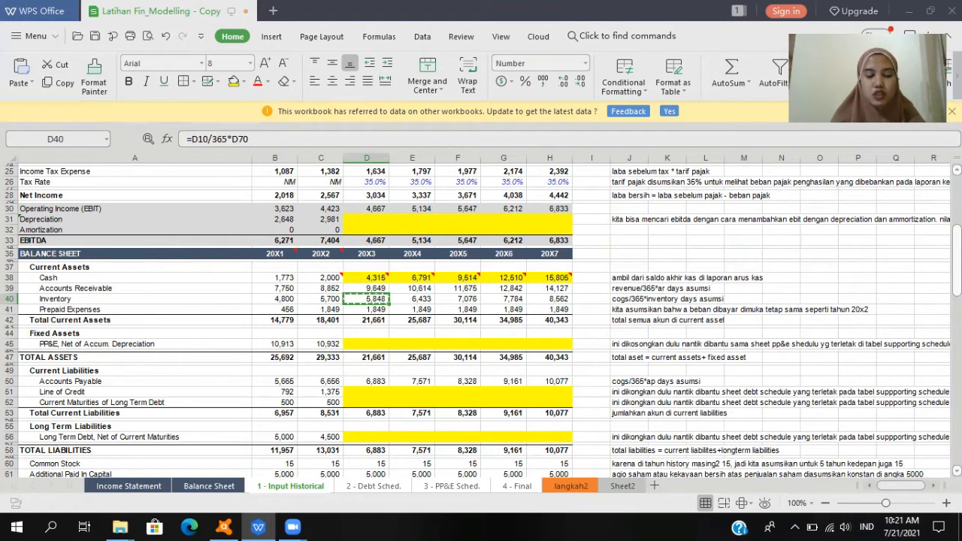
pyautogui.press('Right')
pyautogui.hotkey('shift', 'Right')
pyautogui.hotkey('shift', 'Right')
pyautogui.hotkey('shift', 'Right')
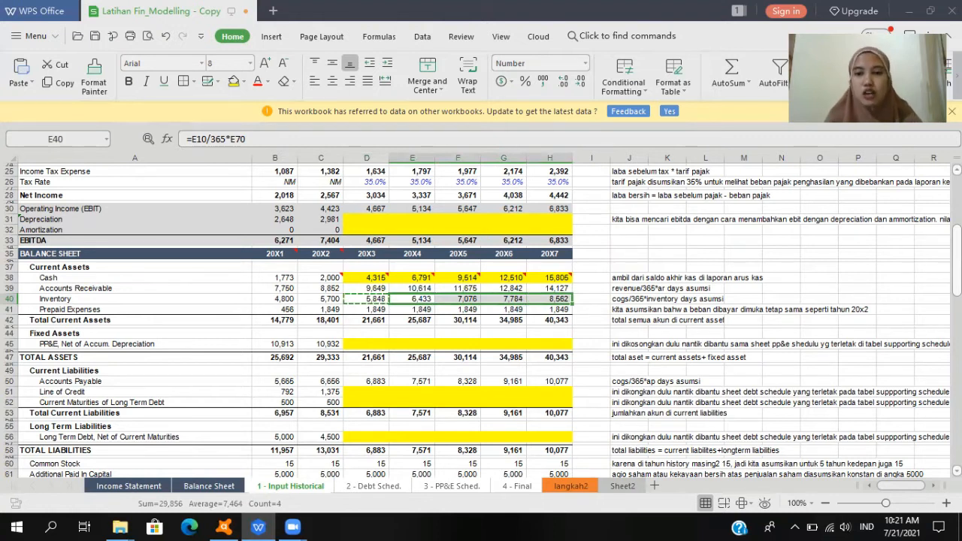
pyautogui.press('Return')
# Step: Compare the 20X2 Prepaid Expenses cell C41 with the projected 20X3 to 20X7 formulas in D41:H41
pyautogui.press('Down')
pyautogui.press('Left')
pyautogui.press('Left')
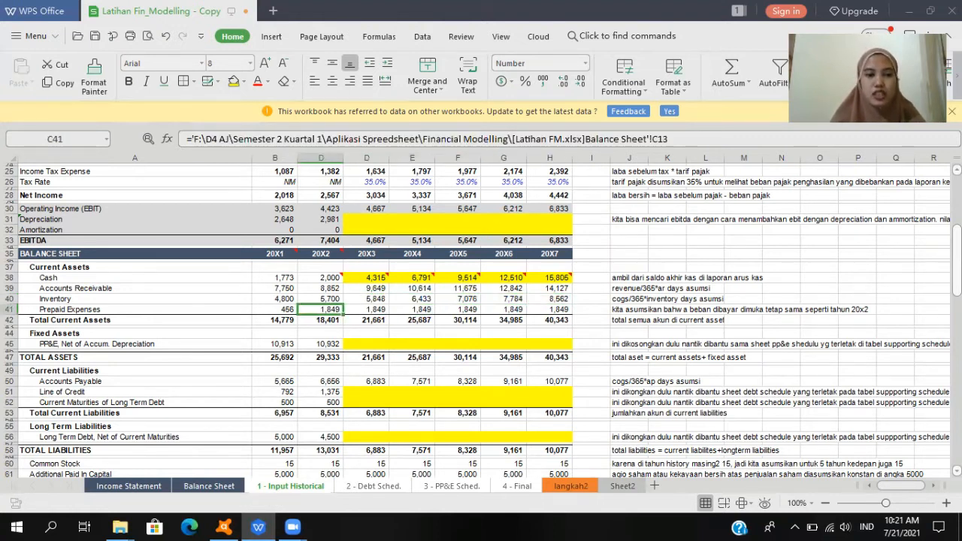
pyautogui.press('Right')
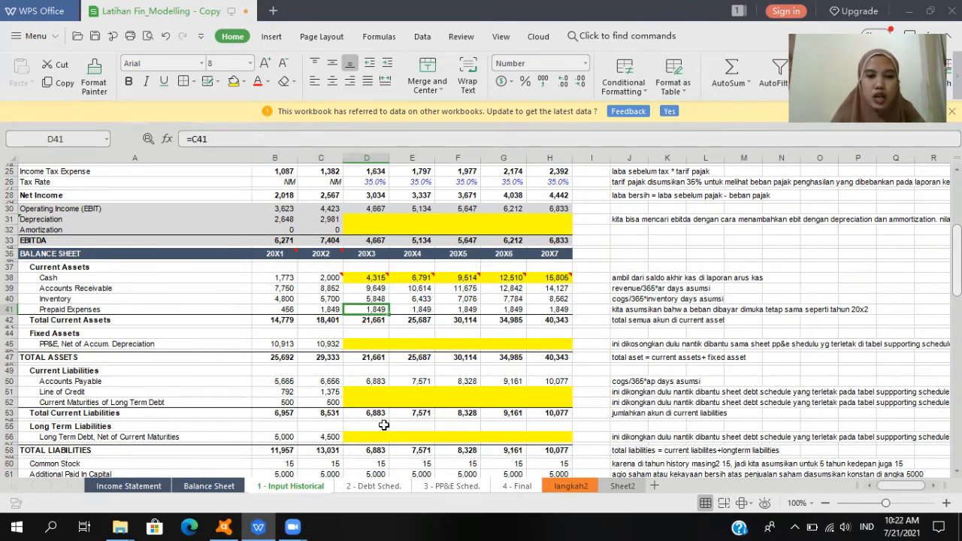
pyautogui.press('Left')
pyautogui.press('Right')
pyautogui.press('Left')
pyautogui.press('Right')
pyautogui.press('Left')
pyautogui.press('Right')
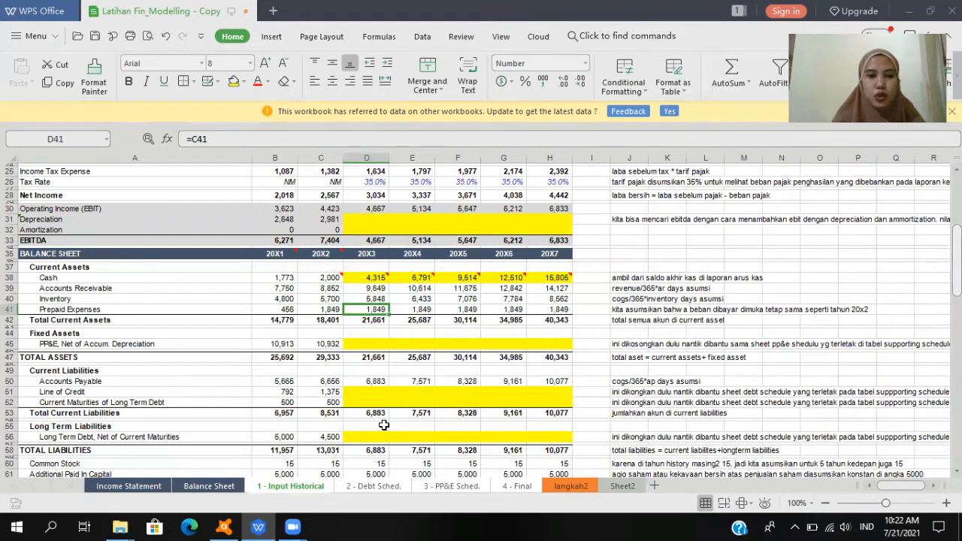
pyautogui.press('Left')
pyautogui.press('Right')
pyautogui.press('Right')
pyautogui.press('Right')
pyautogui.press('Right')
pyautogui.press('Right')
# Step: Inspect the Total Current Assets formulas in row 42 and trace the 20X1 sum in B42 to B38:B41
pyautogui.press('Down')
pyautogui.press('Left')
pyautogui.press('Left')
pyautogui.press('Left')
pyautogui.press('Left')
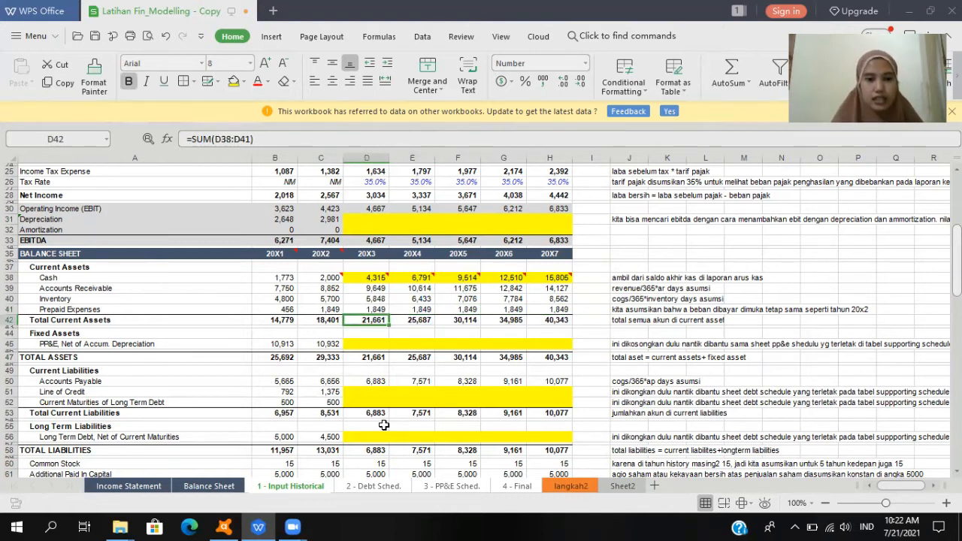
pyautogui.press('Left')
pyautogui.press('Left')
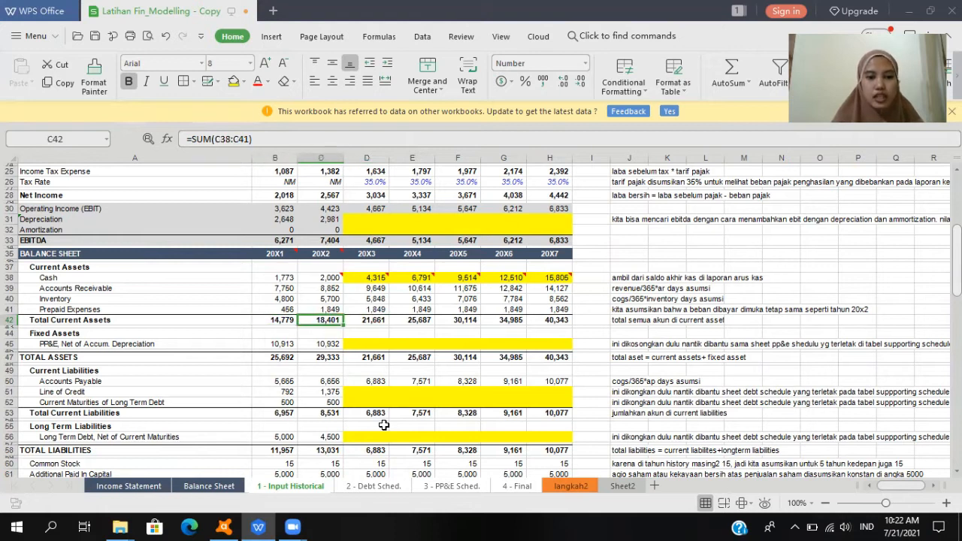
pyautogui.click(260, 138)
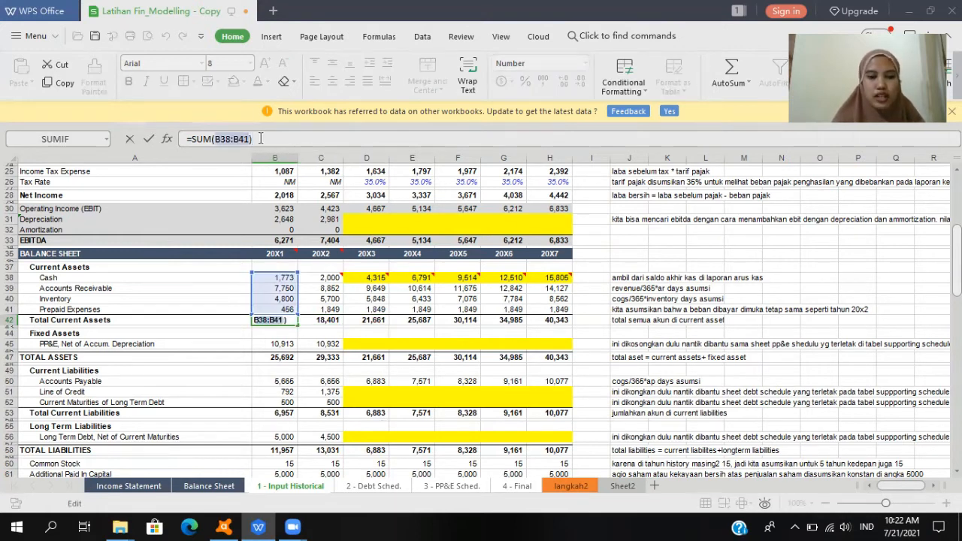
pyautogui.press('Return')
# Step: Copy the 20X1 Total Current Assets formula in B42 and mark C42:H42 as the destination without pasting
pyautogui.press('Up')
pyautogui.hotkey('ctrl', 'c')
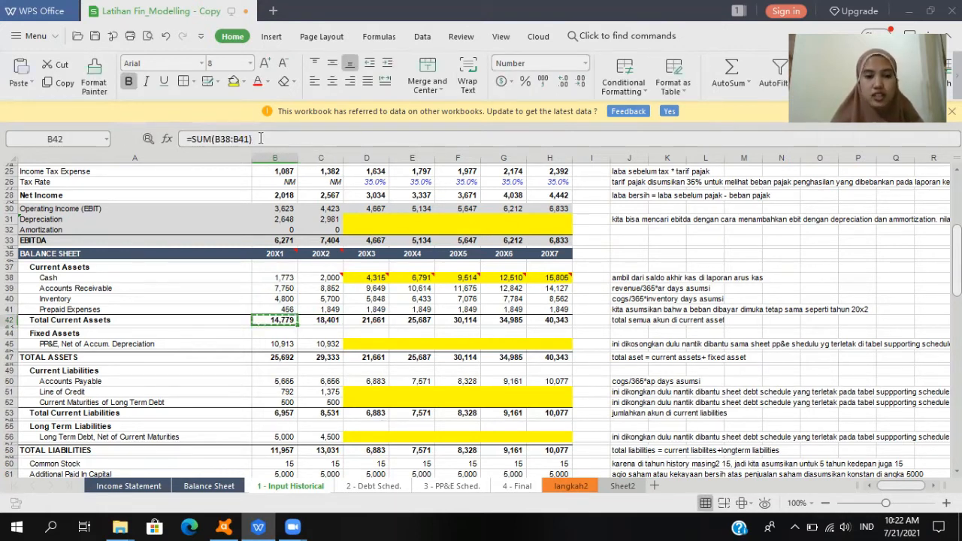
pyautogui.press('Right')
pyautogui.hotkey('shift', 'Right')
pyautogui.hotkey('shift', 'Right')
pyautogui.hotkey('shift', 'Right')
pyautogui.hotkey('shift', 'Right')
pyautogui.hotkey('shift', 'Right')
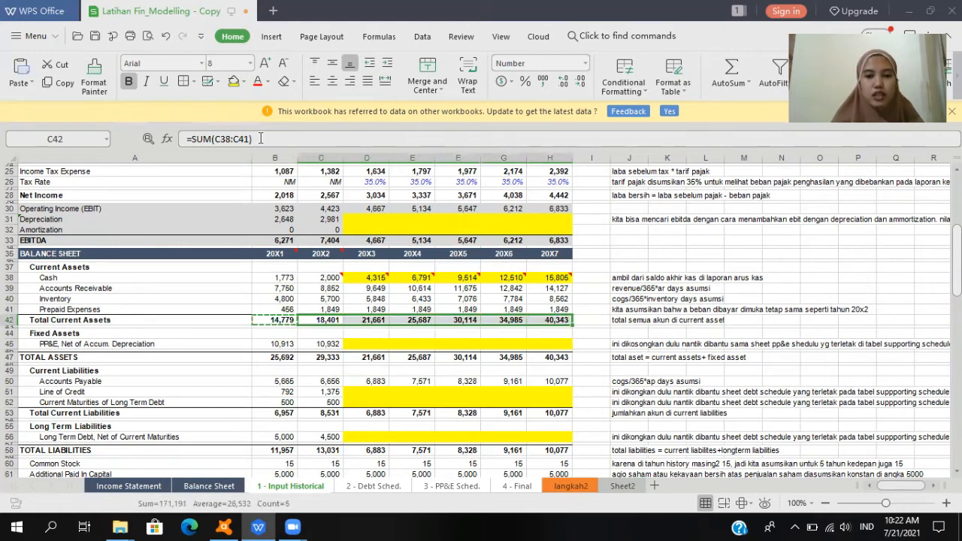
pyautogui.press('Escape')
# Step: Examine the PP&E, Net of Accum. Depreciation row from the 20X2 cell C45 through the projected cells D45:H45
pyautogui.press('Down')
pyautogui.press('Down')
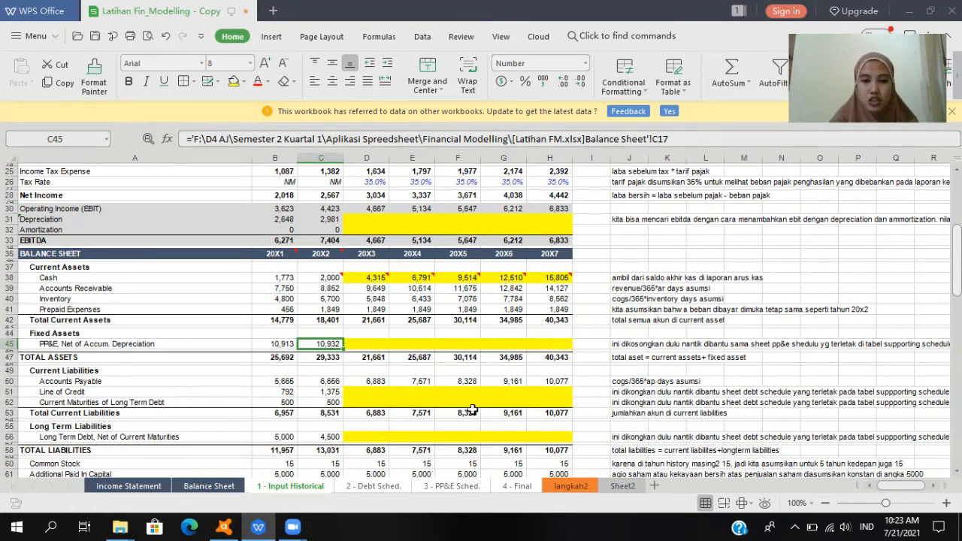
pyautogui.click(361, 341)
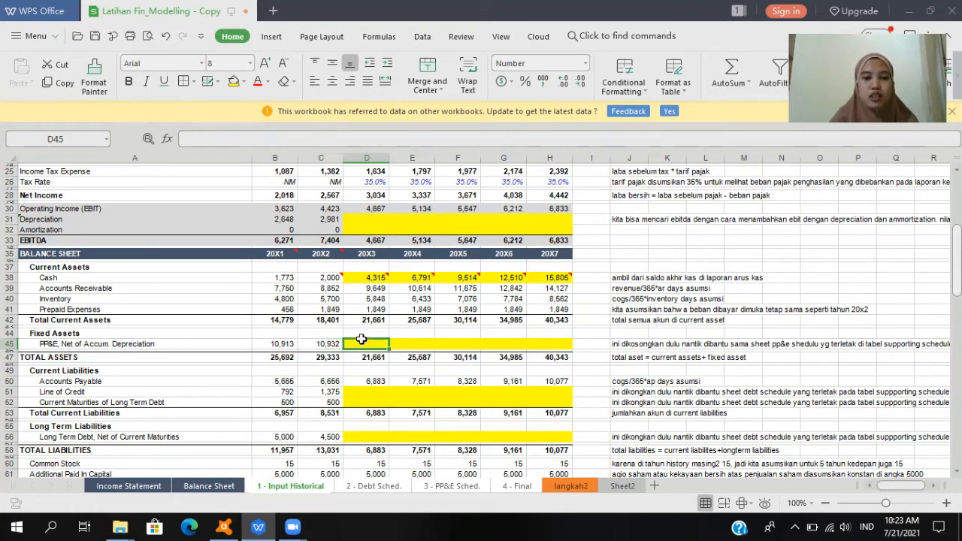
pyautogui.moveTo(365, 342); pyautogui.dragTo(537, 340)
# Step: Inspect the 20X1 Total Assets formula in B47 and trace its references to PP&E (B45) and Total Current Assets (B42)
pyautogui.click(275, 357)
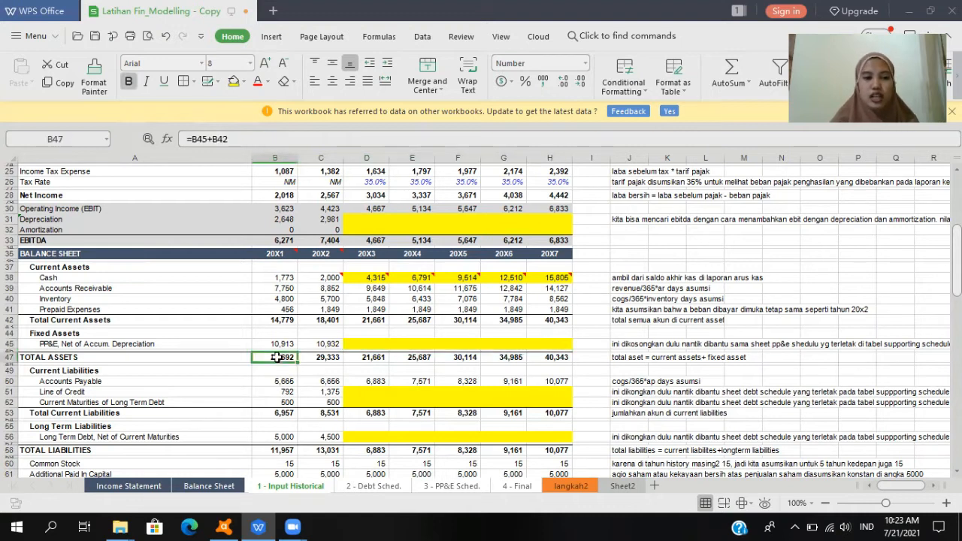
pyautogui.click(258, 139)
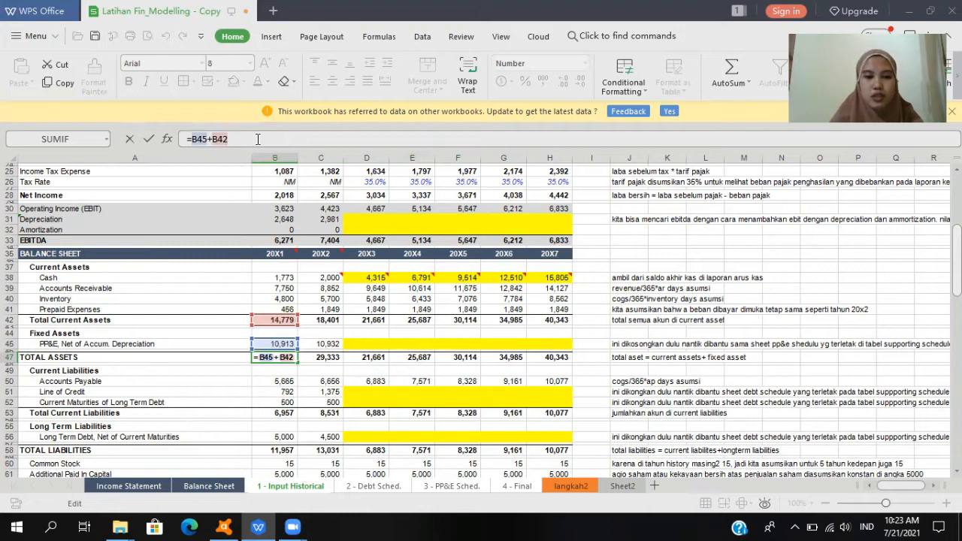
pyautogui.press('Return')
# Step: Copy the 20X1 Total Assets formula in B47 and mark C47:H47 as the destination without pasting
pyautogui.press('Up')
pyautogui.press('Up')
pyautogui.hotkey('ctrl', 'c')
pyautogui.press('Right')
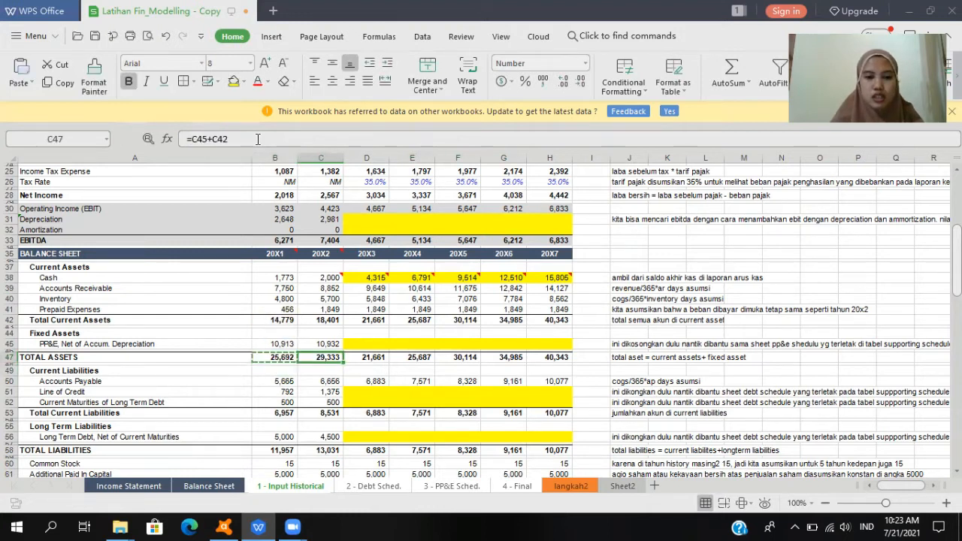
pyautogui.hotkey('shift', 'Right')
pyautogui.hotkey('shift', 'Right')
pyautogui.hotkey('shift', 'Right')
pyautogui.hotkey('shift', 'Right')
pyautogui.hotkey('shift', 'Right')
pyautogui.press('Escape')
# Step: Inspect the source links of the historical Accounts Payable cells B50 and C50 under Current Liabilities
pyautogui.press('Down')
pyautogui.press('Down')
pyautogui.press('Down')
pyautogui.press('Down')
pyautogui.press('Down')
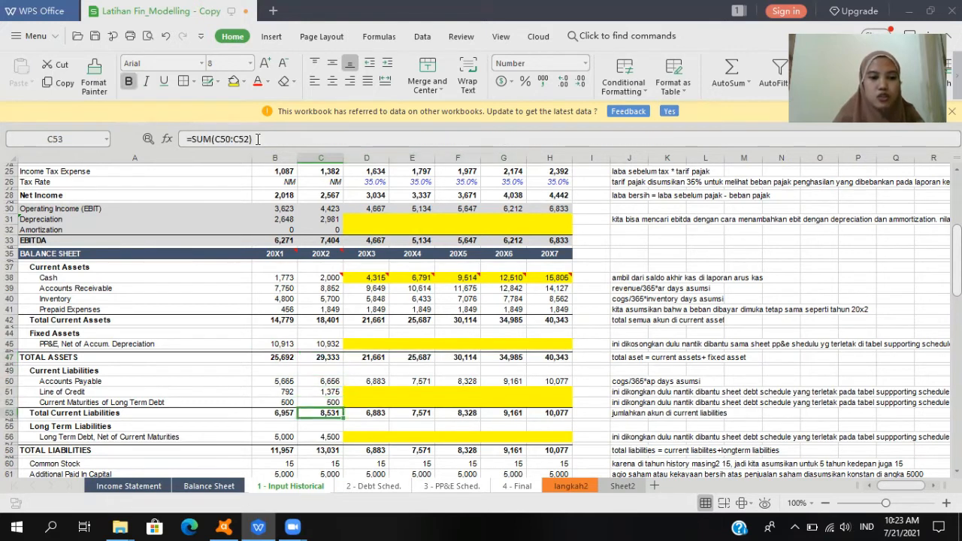
pyautogui.press('Up')
pyautogui.press('Up')
pyautogui.press('Up')
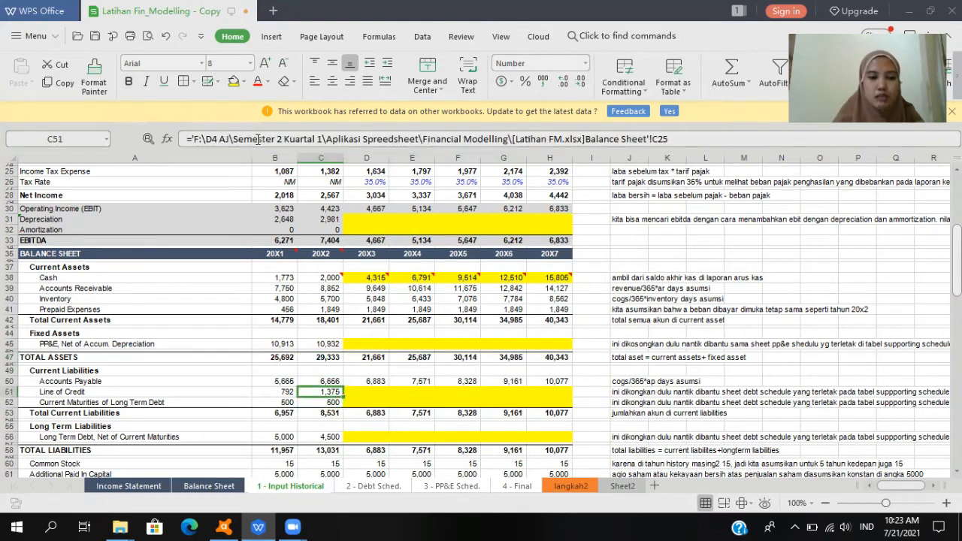
pyautogui.press('Left')
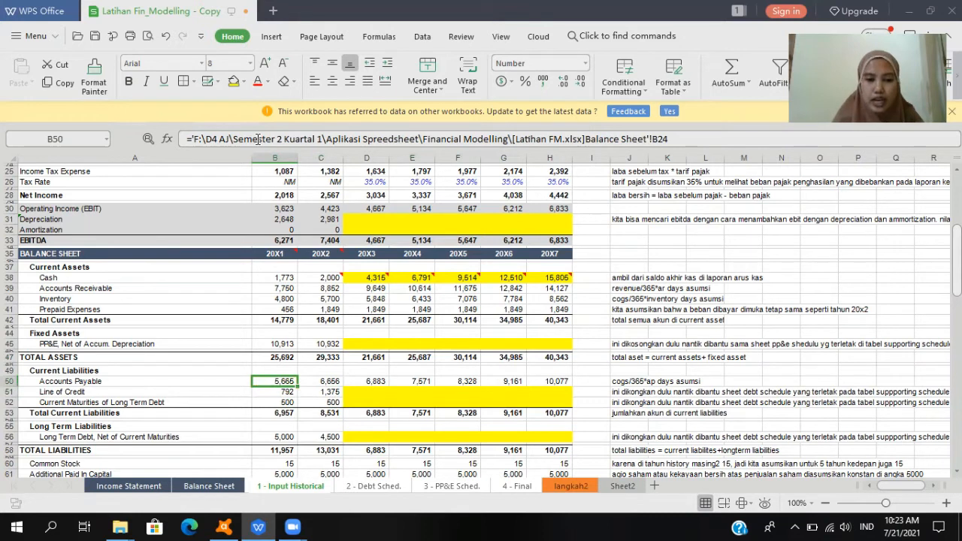
pyautogui.press('Right')
pyautogui.press('Left')
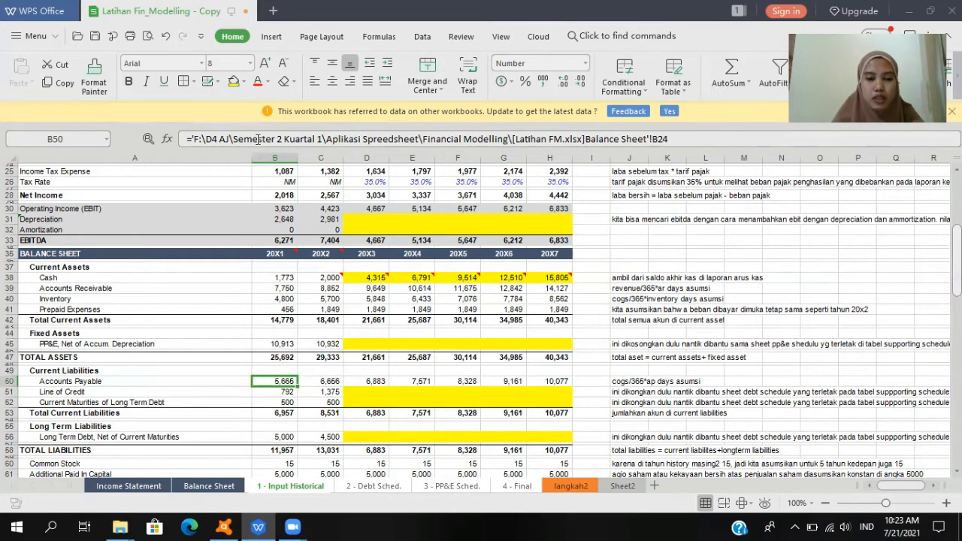
pyautogui.press('Right')
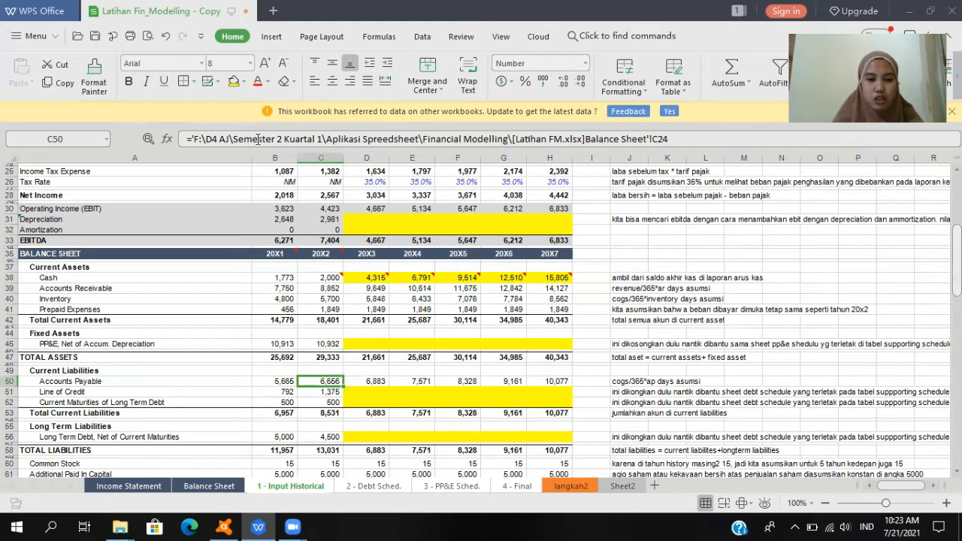
# Step: Inspect the 20X3 Accounts Payable formula in D50 and trace its references to Cost of Goods Sold (D10) and AP Days (D71)
pyautogui.press('Right')
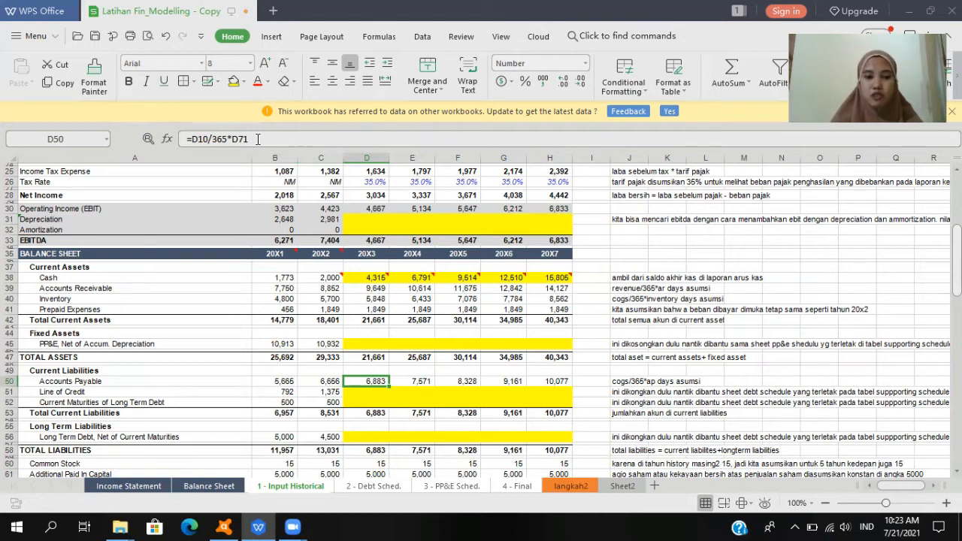
pyautogui.click(257, 139)
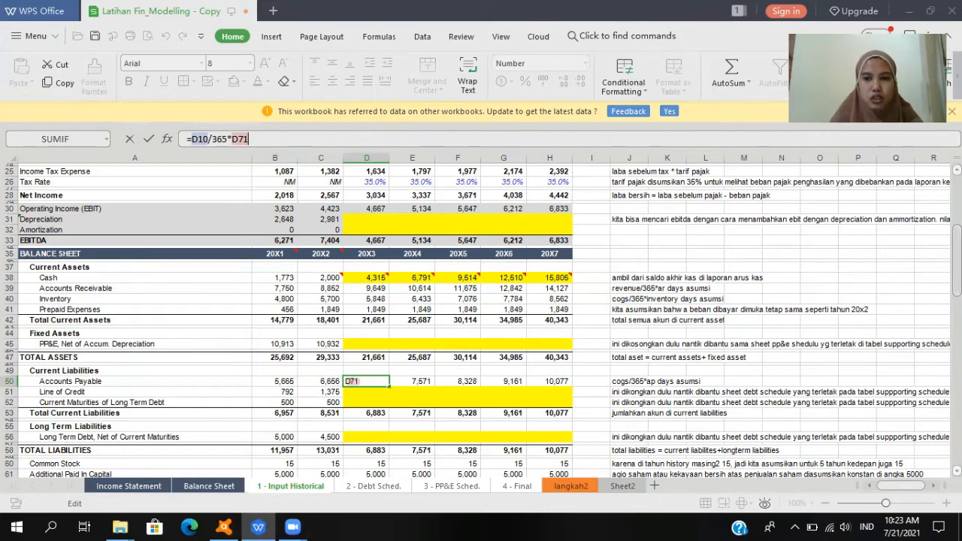
pyautogui.scroll(8, 481, 316)
pyautogui.scroll(-7, 481, 315)
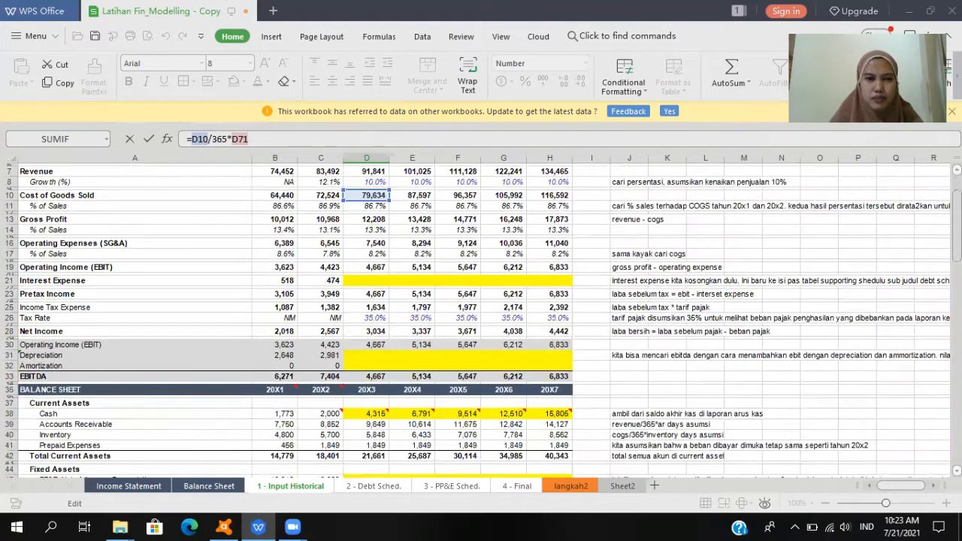
pyautogui.scroll(-2, 481, 316)
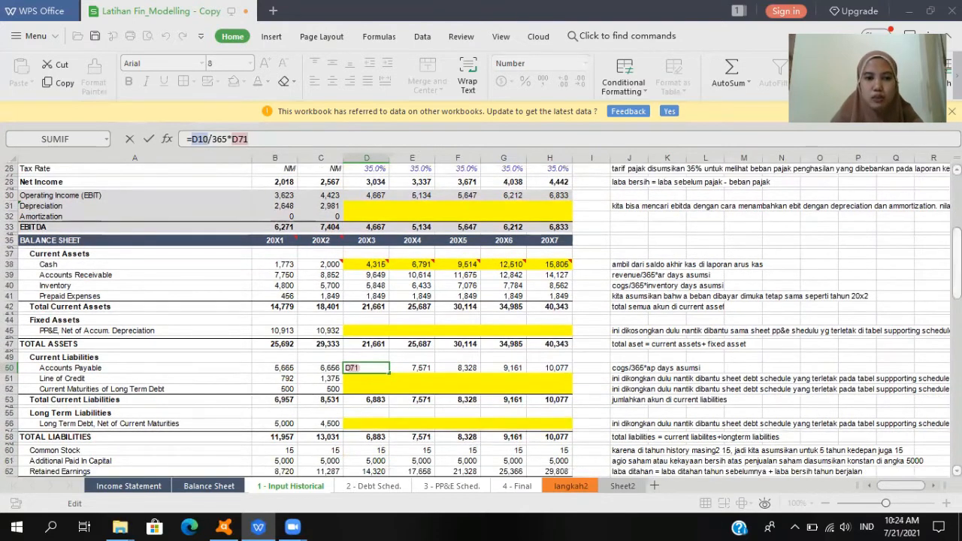
pyautogui.scroll(-4, 521, 333)
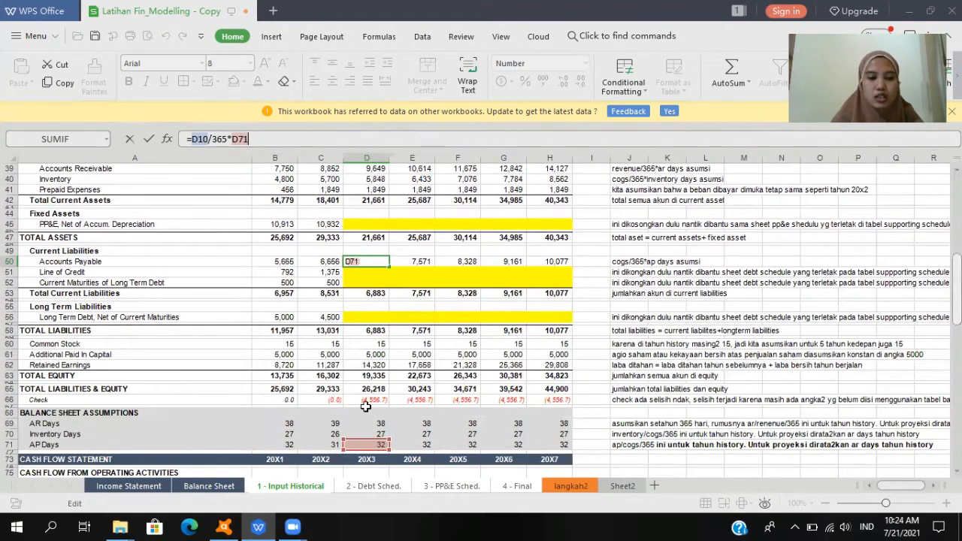
pyautogui.press('Return')
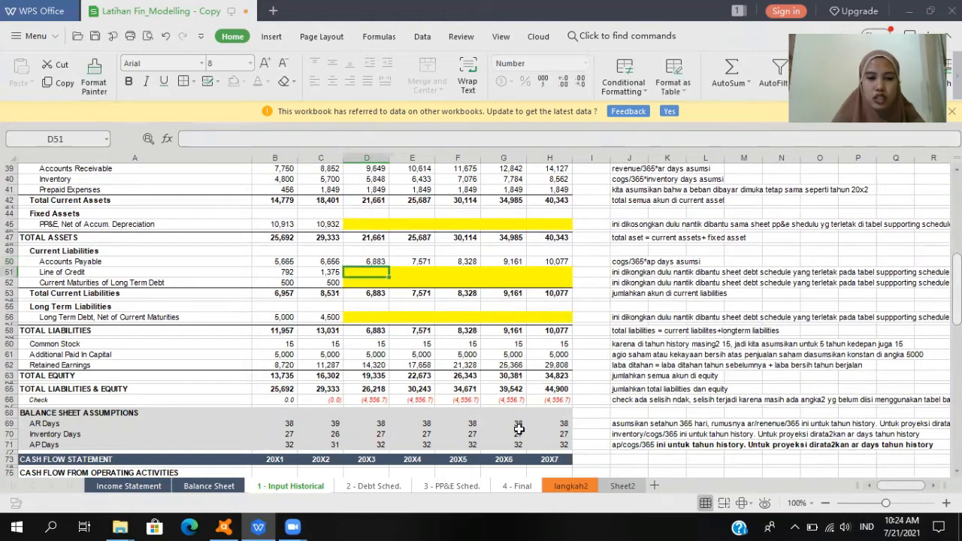
# Step: Copy the 20X3 Accounts Payable formula from D50 into E50 and extend the selection across E50:H50
pyautogui.press('Up')
pyautogui.hotkey('ctrl', 'c')
pyautogui.press('Right')
pyautogui.hotkey('ctrl', 'v')
pyautogui.hotkey('shift', 'Right')
pyautogui.hotkey('shift', 'Right')
pyautogui.hotkey('shift', 'Right')
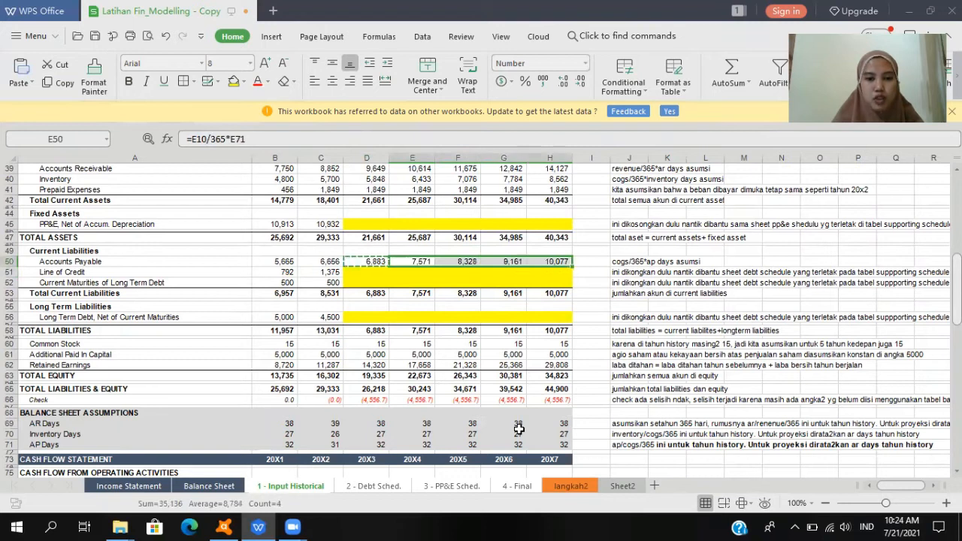
pyautogui.press('Escape')
# Step: Inspect the source links of the historical Line of Credit cells B51 and C51 under Current Liabilities
pyautogui.press('Left')
pyautogui.press('Down')
pyautogui.press('Left')
pyautogui.press('Left')
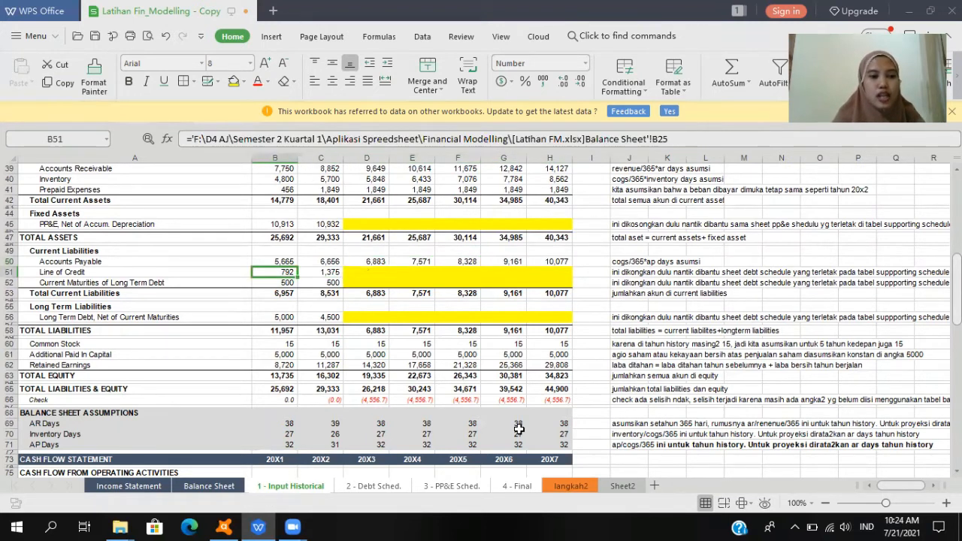
pyautogui.press('Left')
pyautogui.press('Down')
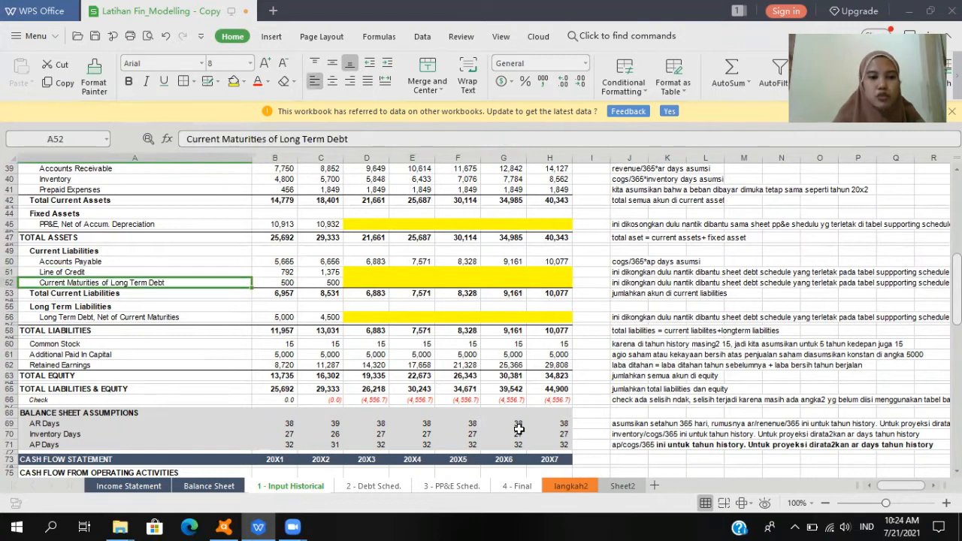
pyautogui.press('Up')
pyautogui.press('Right')
pyautogui.press('Right')
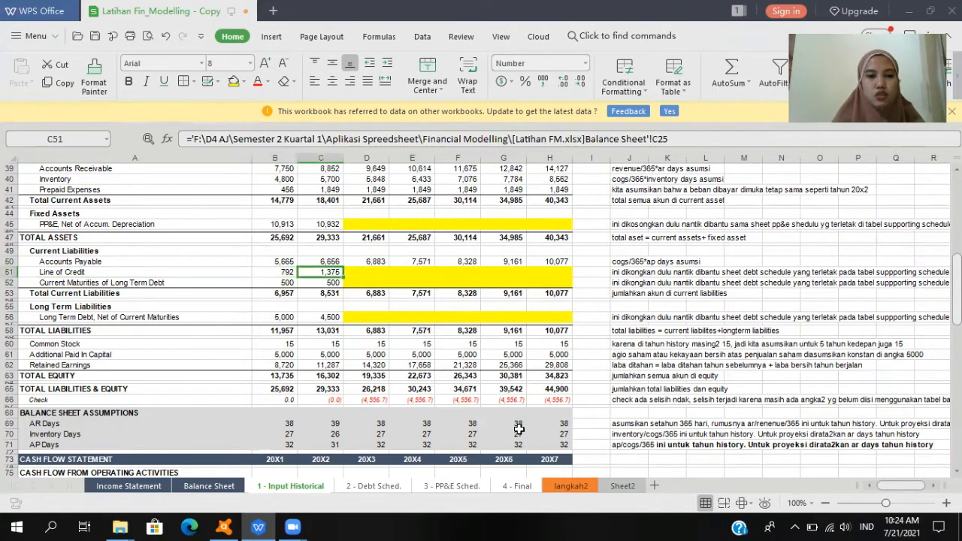
# Step: Select the blank projected cells D51:H52 for Line of Credit and Current Maturities of Long Term Debt
pyautogui.press('Right')
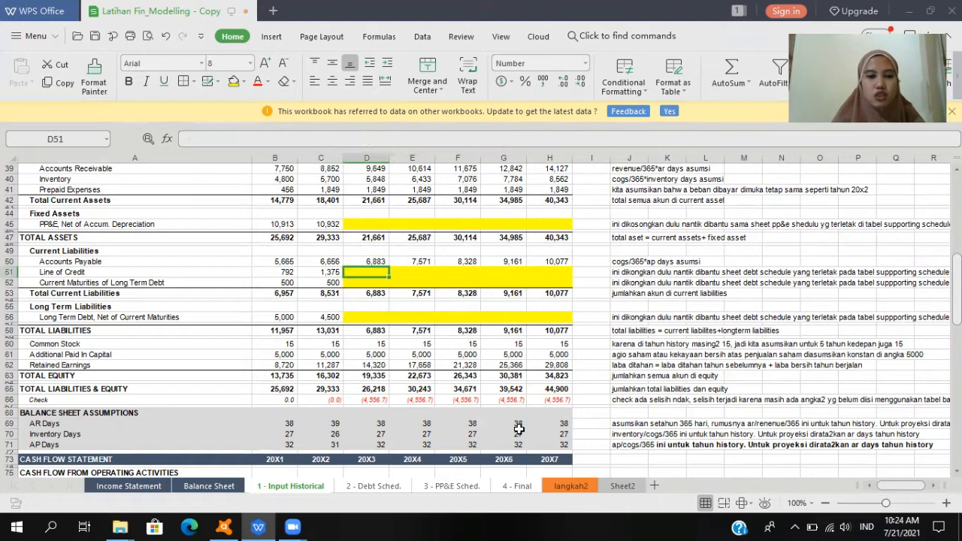
pyautogui.hotkey('shift', 'Down')
pyautogui.hotkey('shift', 'Right')
pyautogui.hotkey('shift', 'Right')
pyautogui.hotkey('shift', 'Right')
pyautogui.hotkey('shift', 'Right')
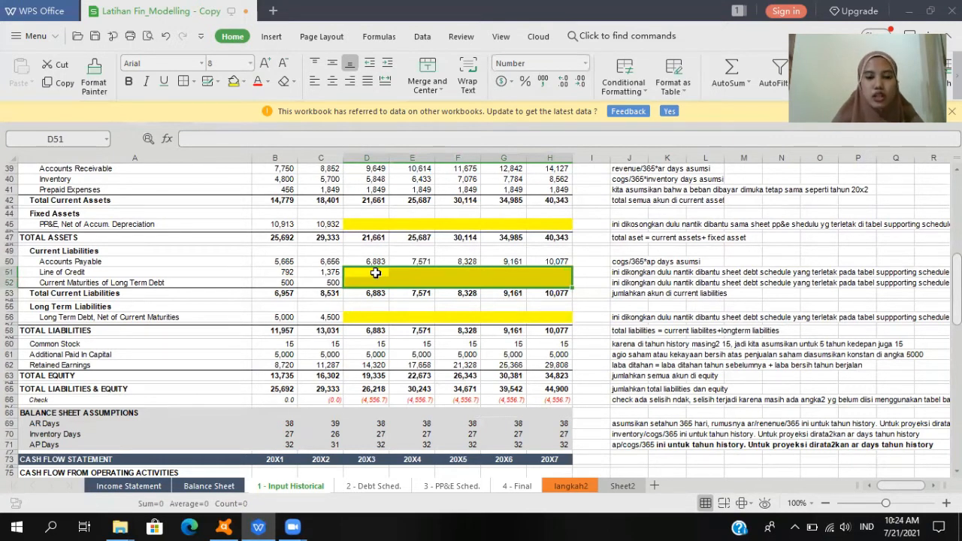
# Step: Inspect the 20X1 Total Current Liabilities formula in B53 and the range B50:B52 that it sums
pyautogui.click(276, 293)
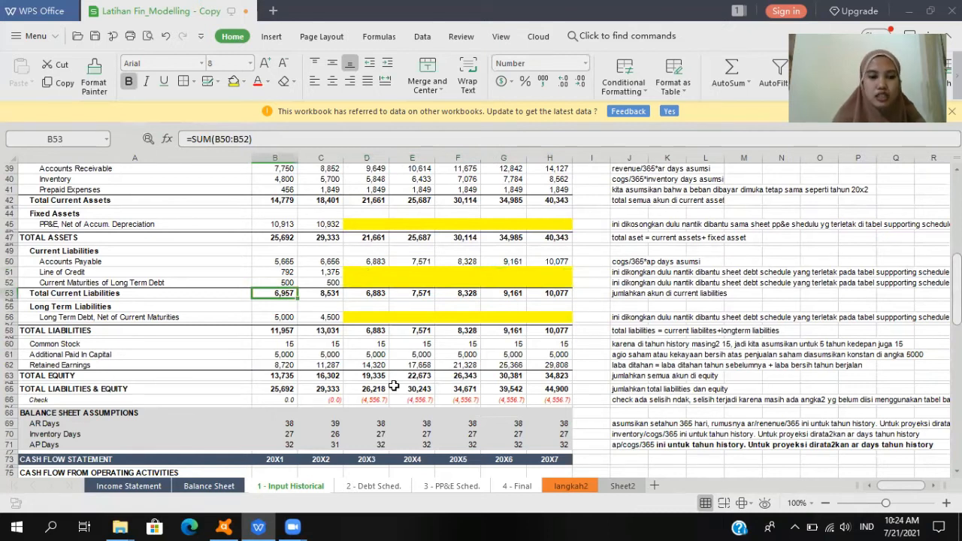
pyautogui.click(275, 136)
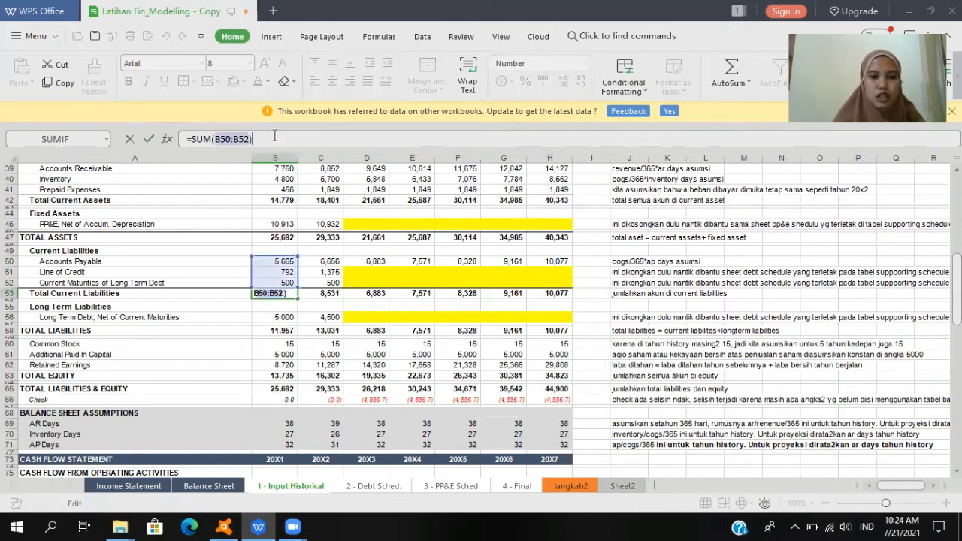
pyautogui.press('Return')
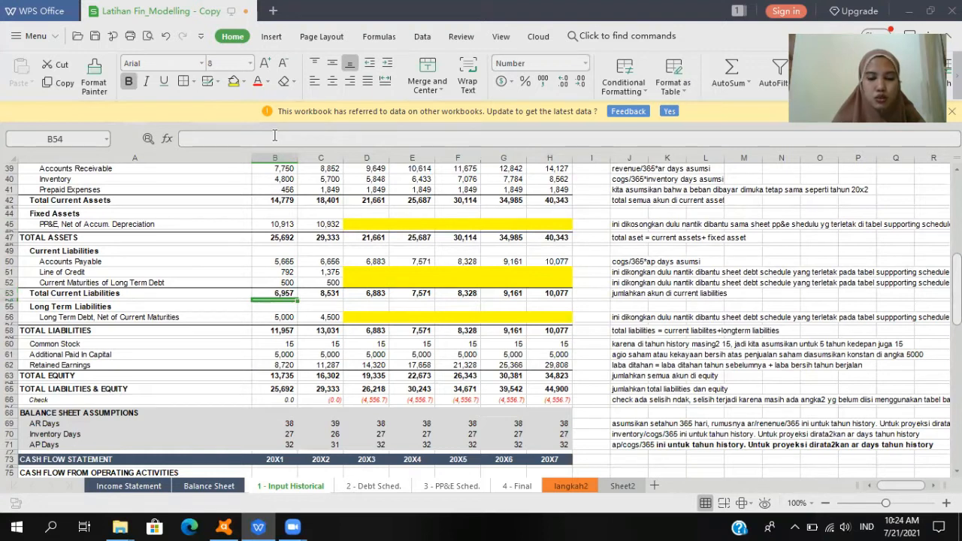
# Step: Copy the 20X1 Total Current Liabilities formula from B53 to C53:H53
pyautogui.press('Up')
pyautogui.hotkey('ctrl', 'c')
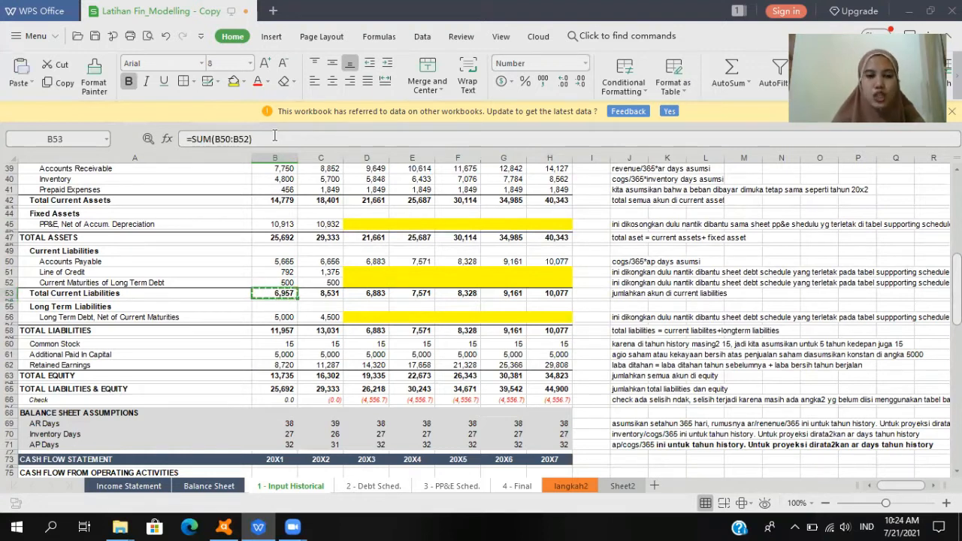
pyautogui.press('Right')
pyautogui.hotkey('shift', 'Right')
pyautogui.hotkey('shift', 'Right')
pyautogui.hotkey('shift', 'Right')
pyautogui.hotkey('shift', 'Right')
pyautogui.hotkey('shift', 'Right')
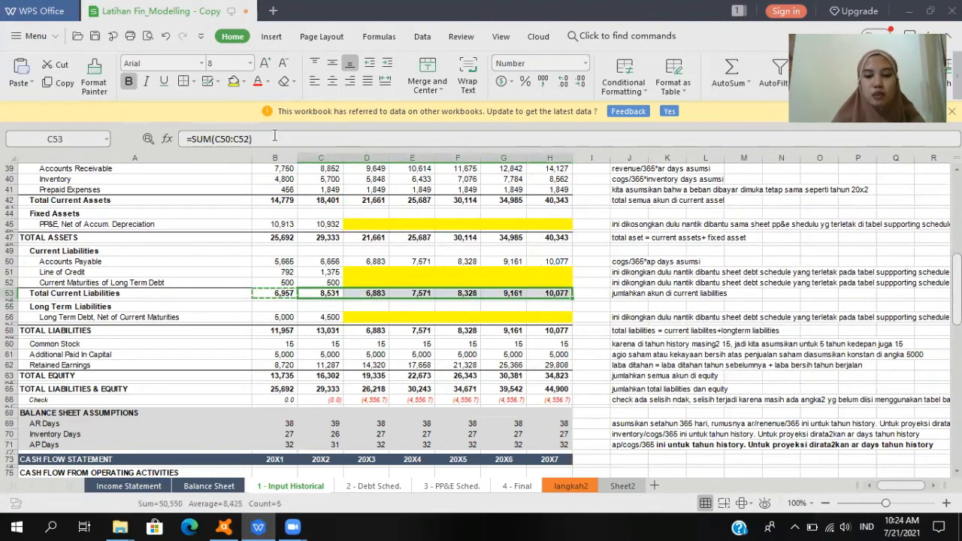
pyautogui.press('Return')
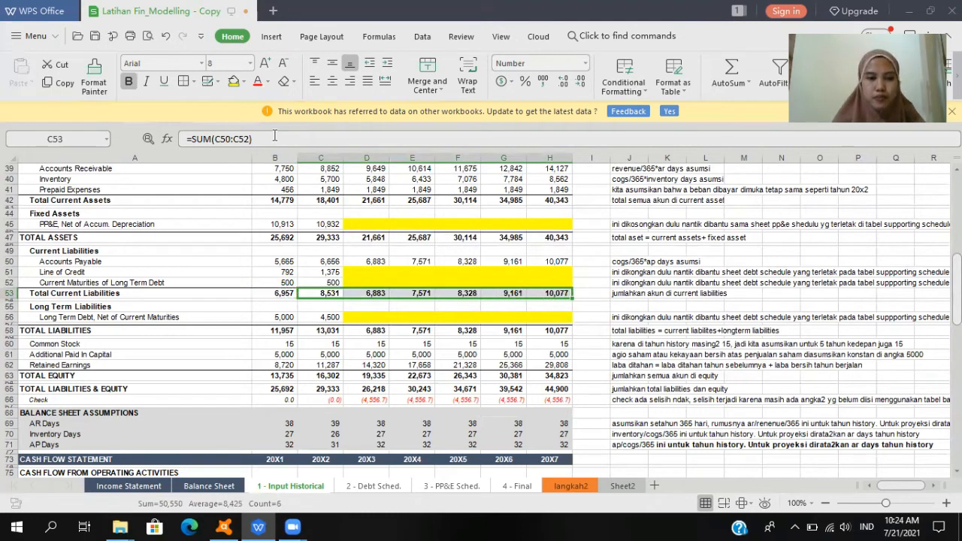
# Step: Examine the Long Term Debt, Net of Current Maturities row at the 20X2 cell C56 and the projected cell D56
pyautogui.press('Down')
pyautogui.press('Down')
pyautogui.press('Down')
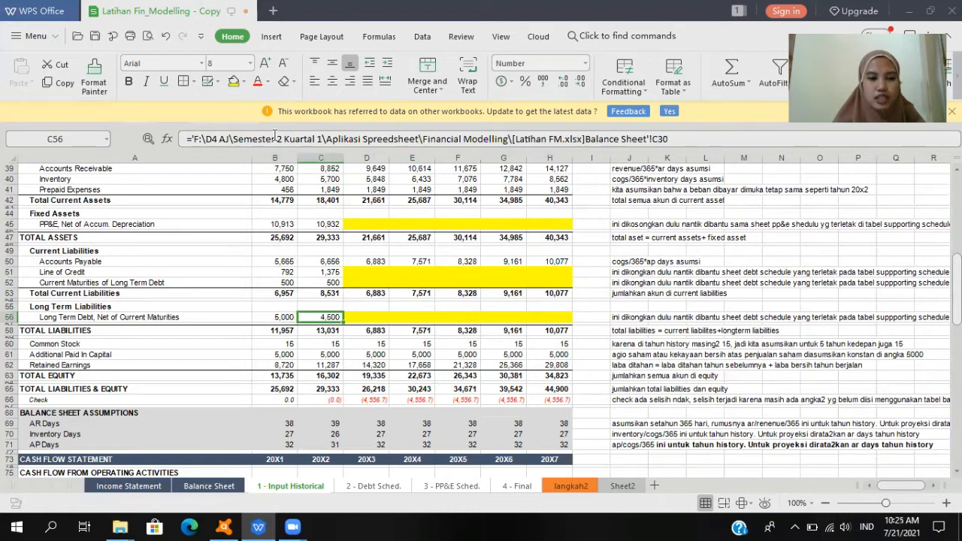
pyautogui.press('Right')
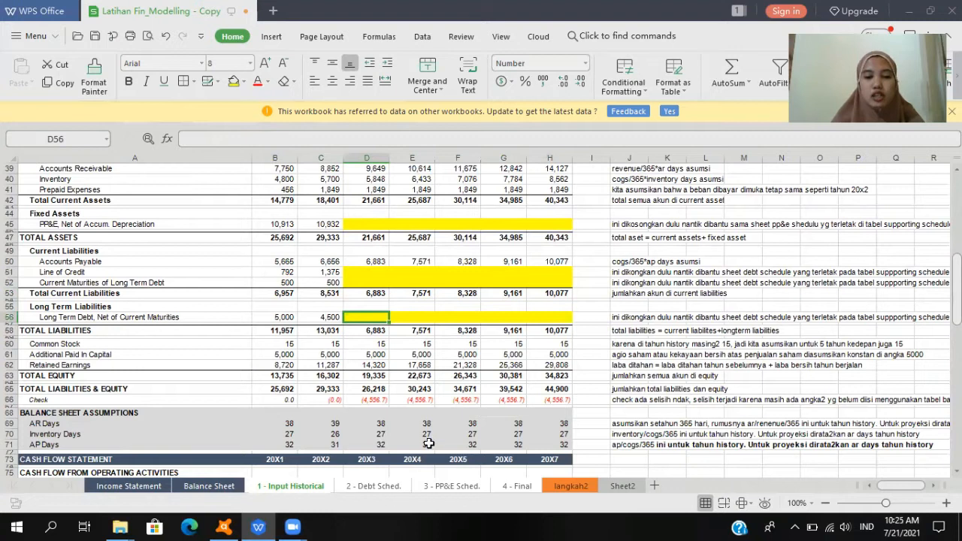
# Step: Inspect the 20X1 Total Liabilities formula in B58 and trace its references to Long Term Debt (B56) and Total Current Liabilities (B53)
pyautogui.press('Left')
pyautogui.press('Down')
pyautogui.press('Down')
pyautogui.press('Left')
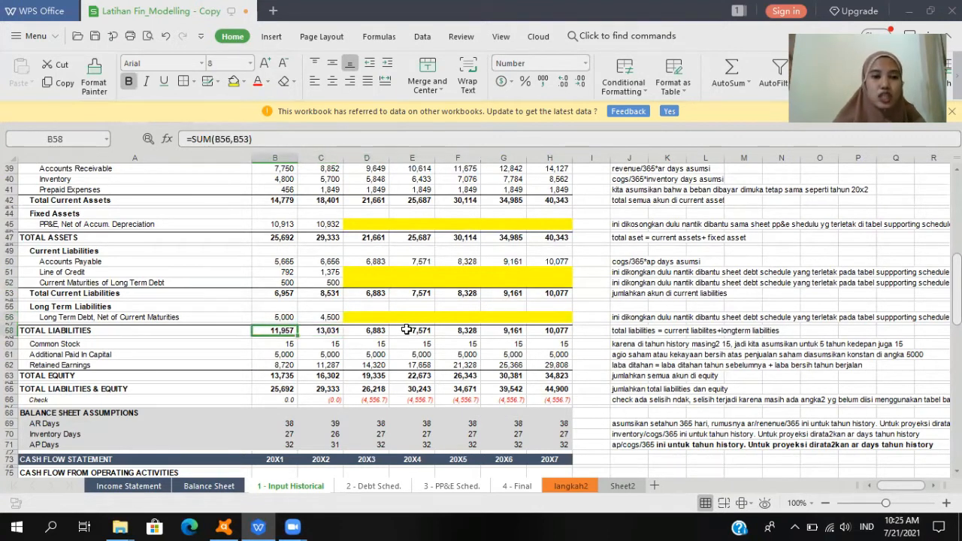
pyautogui.click(274, 132)
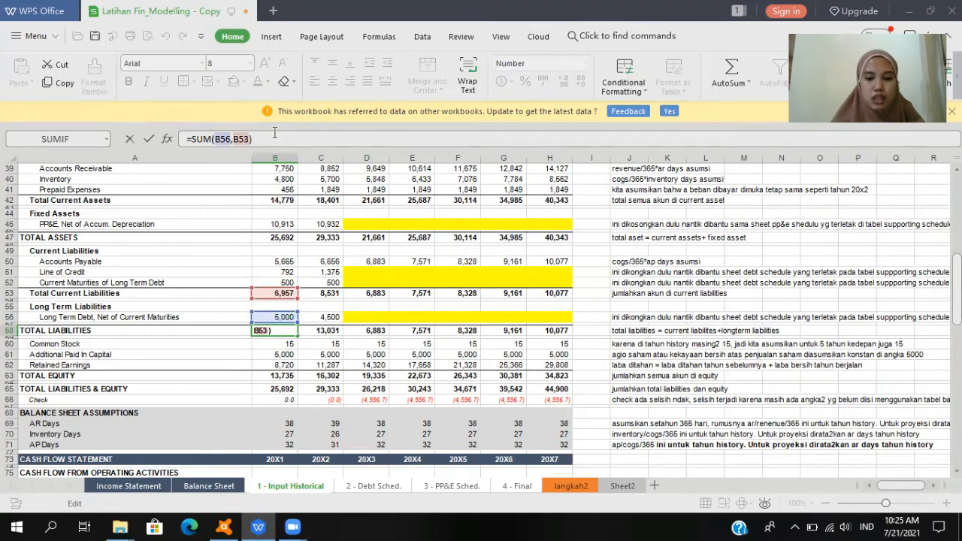
pyautogui.press('Return')
# Step: Copy the 20X1 Total Liabilities formula from B58 to C58:H58
pyautogui.press('Up')
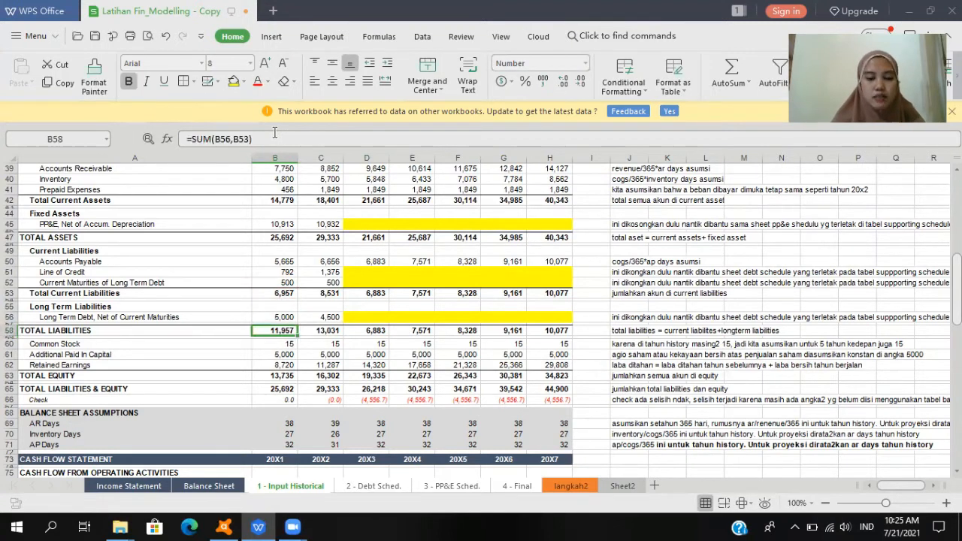
pyautogui.hotkey('ctrl', 'c')
pyautogui.press('Right')
pyautogui.hotkey('shift', 'Right')
pyautogui.hotkey('shift', 'Right')
pyautogui.hotkey('shift', 'Right')
pyautogui.hotkey('shift', 'Right')
pyautogui.hotkey('shift', 'Right')
pyautogui.press('Return')
# Step: Examine the Common Stock row from the historical cells B60 and C60 into the projected years
pyautogui.press('Down')
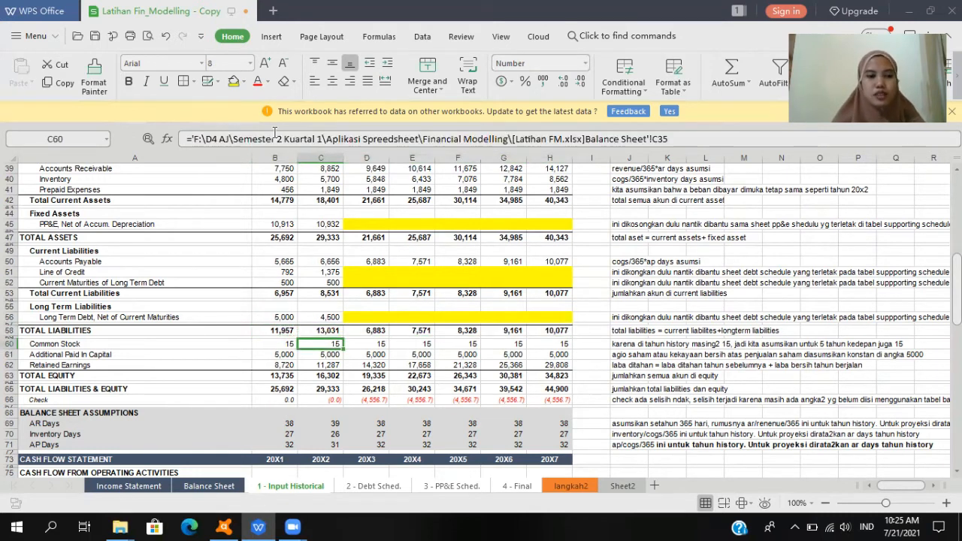
pyautogui.press('Left')
pyautogui.press('Right')
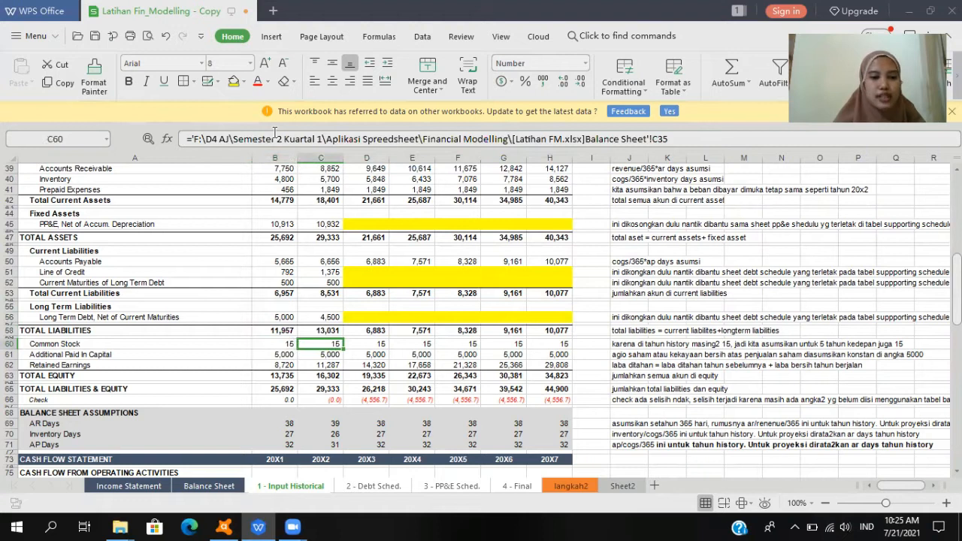
pyautogui.press('Left')
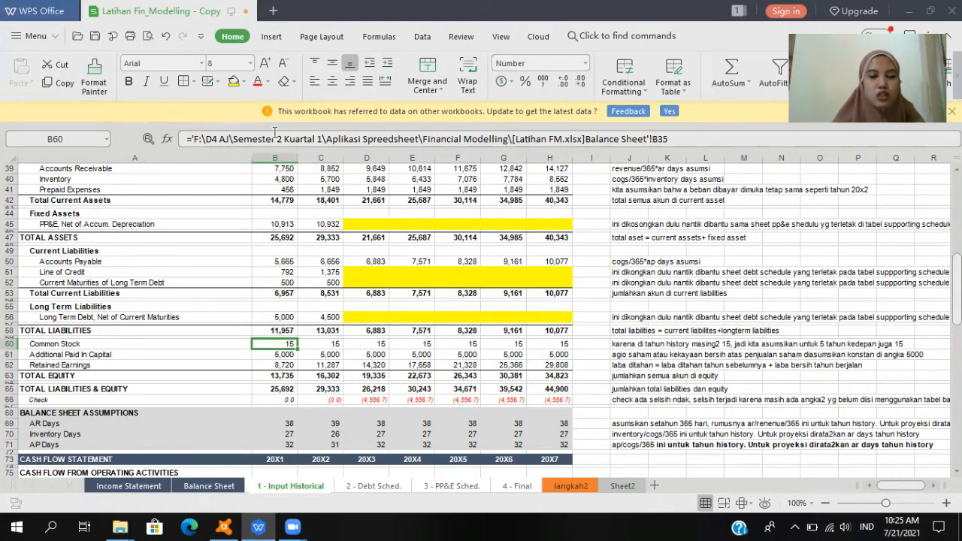
pyautogui.press('Right')
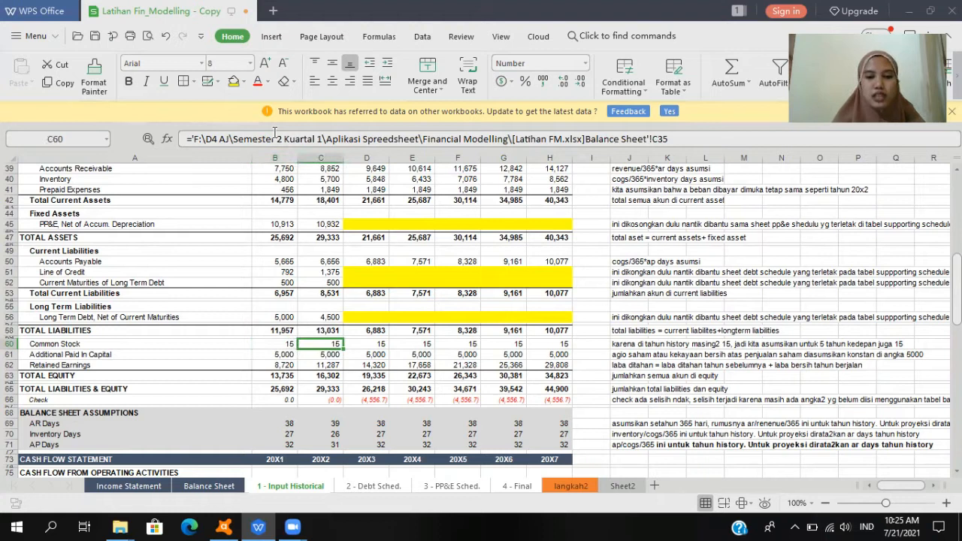
pyautogui.press('Right')
pyautogui.press('Right')
pyautogui.press('Right')
pyautogui.press('Right')
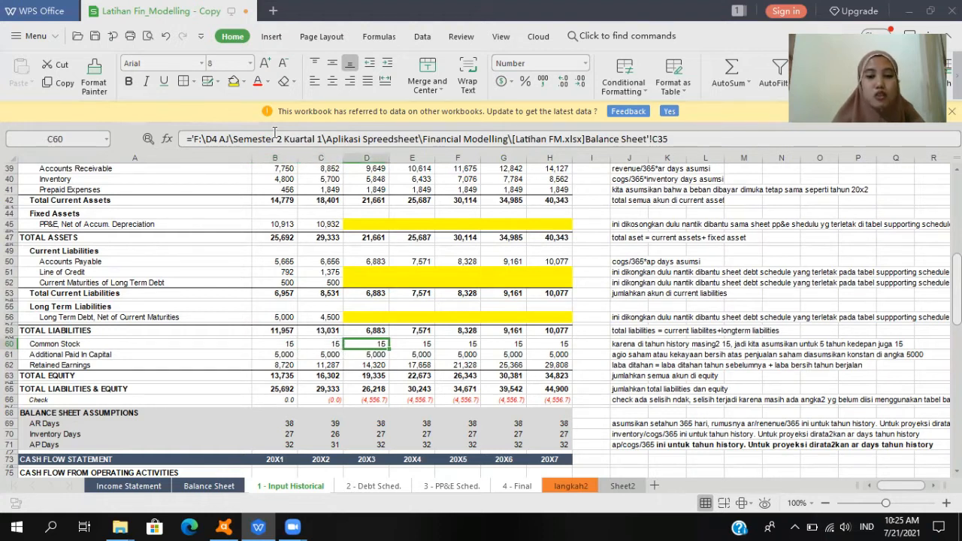
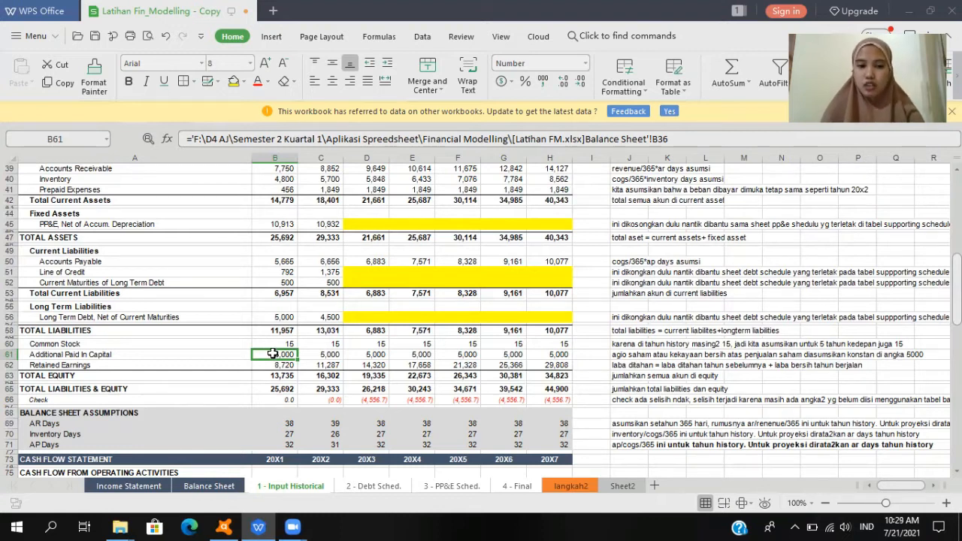
# Step: Examine the Additional Paid In Capital row from the 20X2 cell C61 into the projected years
pyautogui.press('Right')
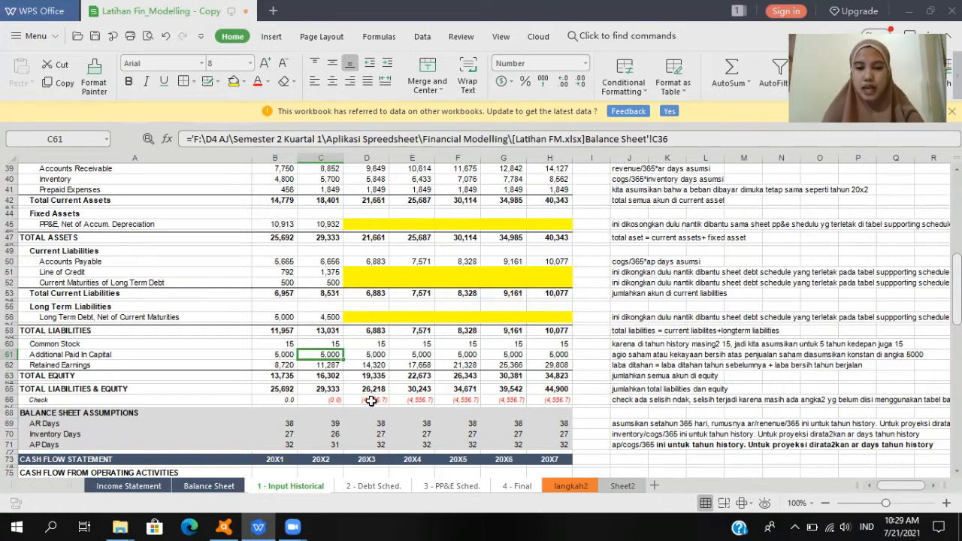
pyautogui.press('Right')
pyautogui.press('Right')
pyautogui.press('Right')
pyautogui.press('Left')
pyautogui.press('Left')
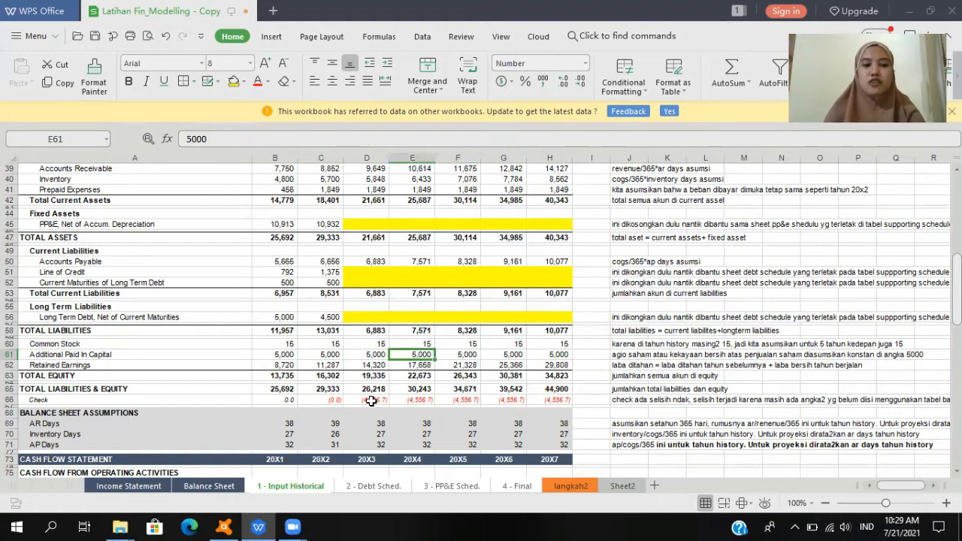
# Step: Inspect the 20X3 Retained Earnings formula in D62 and trace its references to prior-year Retained Earnings (C62) and 20X3 Net Income (D28)
pyautogui.press('Down')
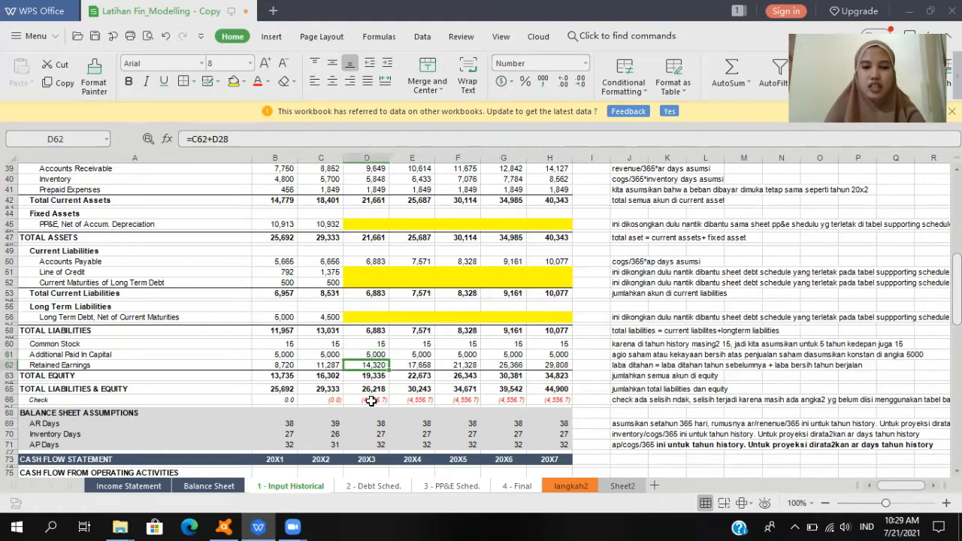
pyautogui.press('Left')
pyautogui.press('Left')
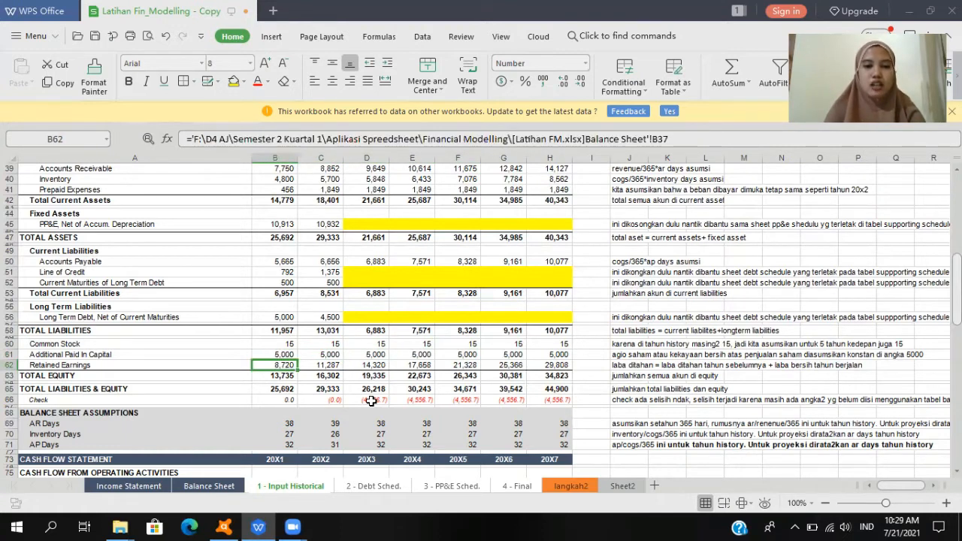
pyautogui.press('Right')
pyautogui.press('Right')
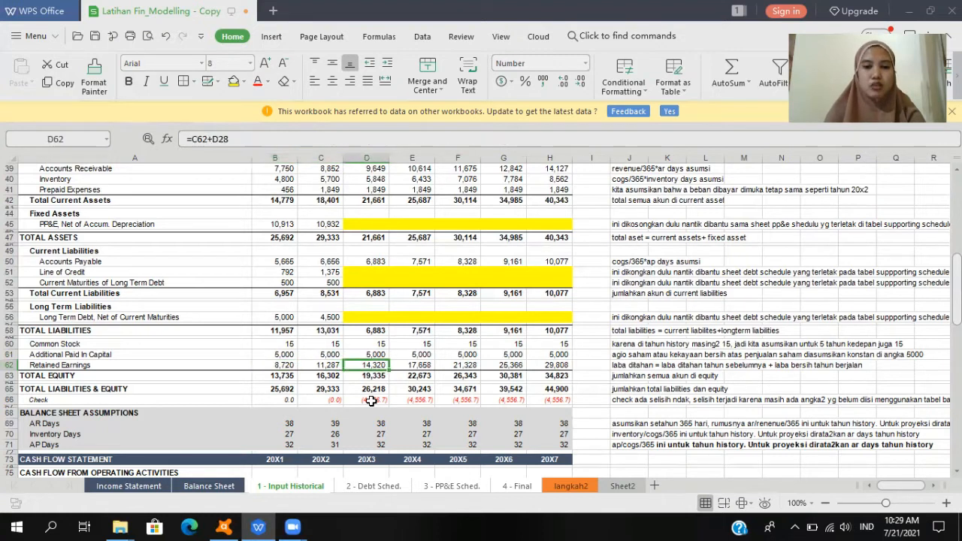
pyautogui.click(242, 137)
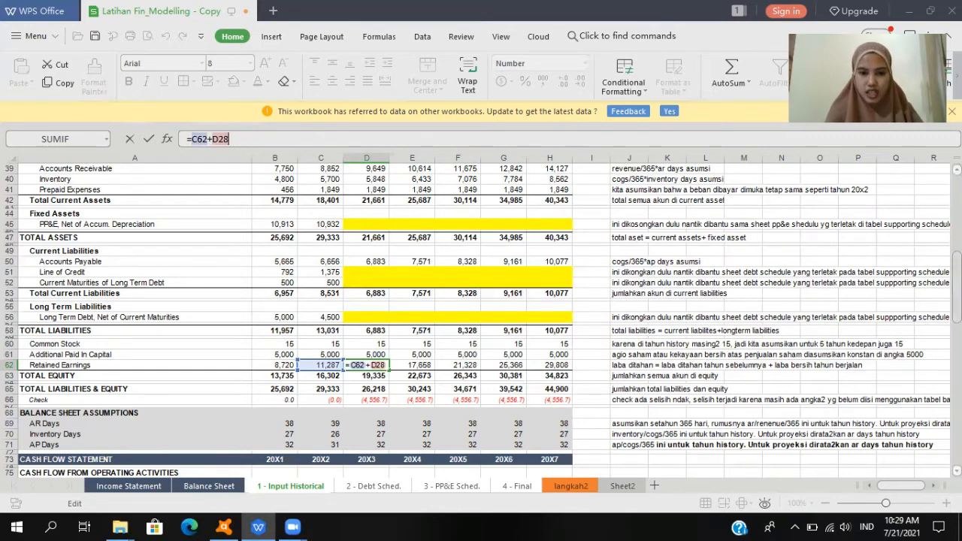
pyautogui.scroll(9, 480, 315)
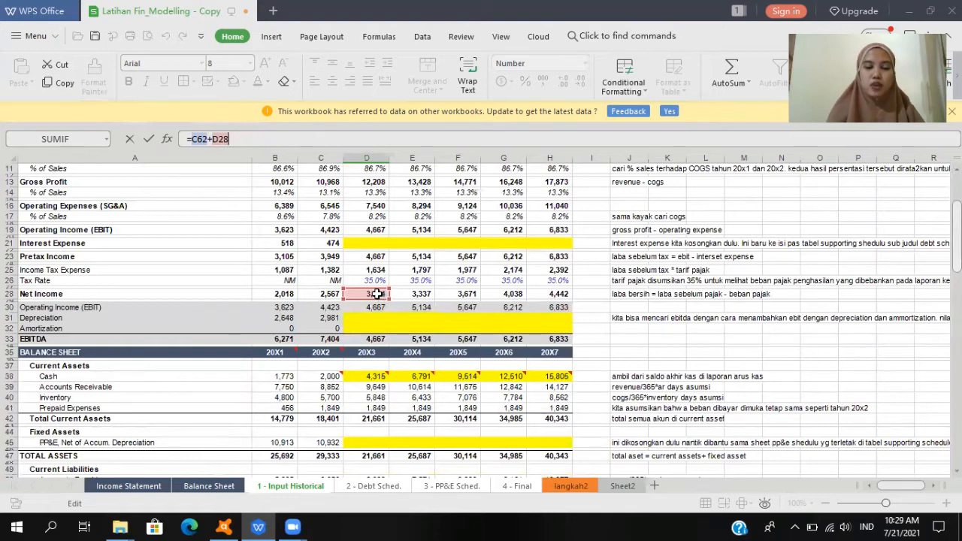
pyautogui.press('Return')
# Step: Copy the 20X3 Retained Earnings formula from D62 and select E62:H62 as its destination
pyautogui.hotkey('ctrl', 'c')
pyautogui.press('Right')
pyautogui.hotkey('shift', 'Right')
pyautogui.hotkey('shift', 'Right')
pyautogui.hotkey('shift', 'Right')
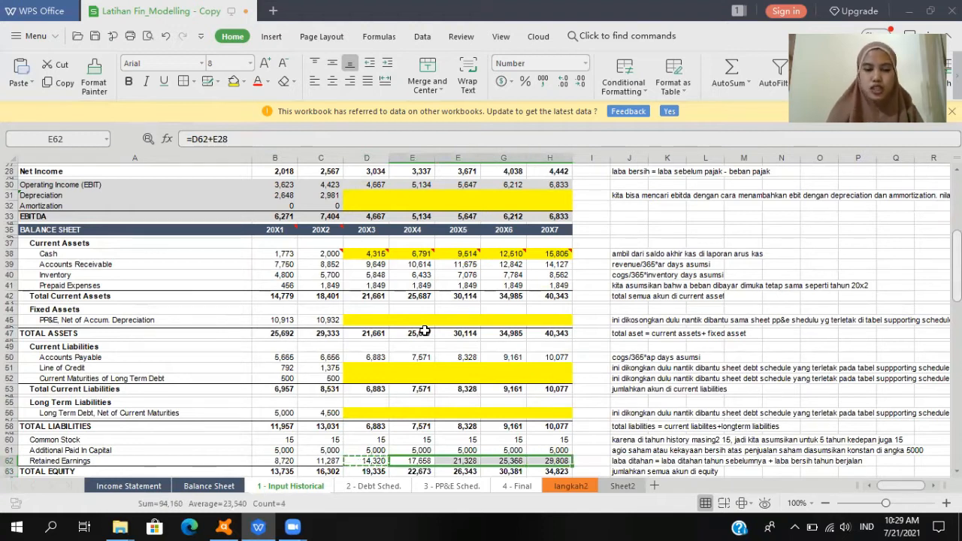
pyautogui.press('Escape')
# Step: Inspect the 20X1 Total Equity formula in B63, which sums B60:B62
pyautogui.press('Down')
pyautogui.press('Left')
pyautogui.press('Left')
pyautogui.press('Down')
pyautogui.press('Down')
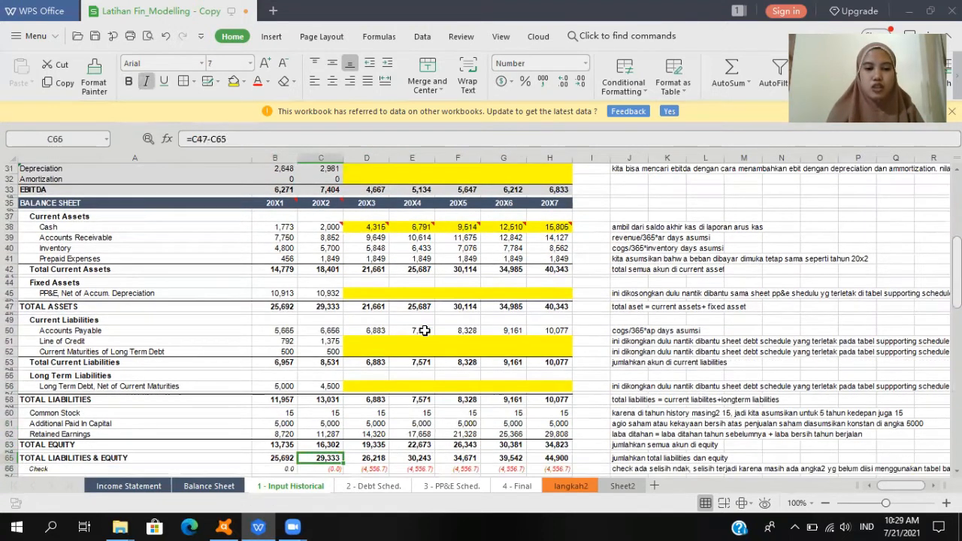
pyautogui.press('Left')
pyautogui.press('Up')
pyautogui.press('Up')
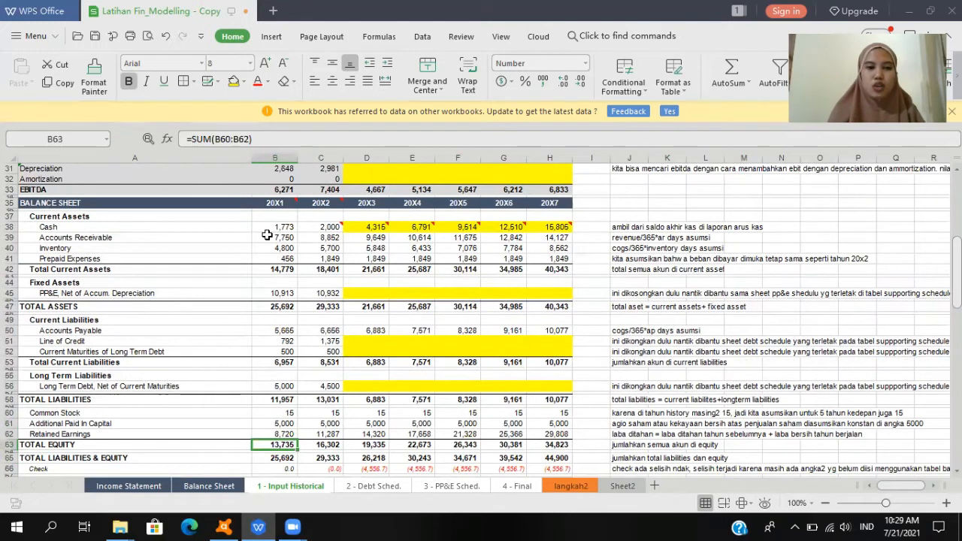
pyautogui.click(267, 138)
pyautogui.press('Return')
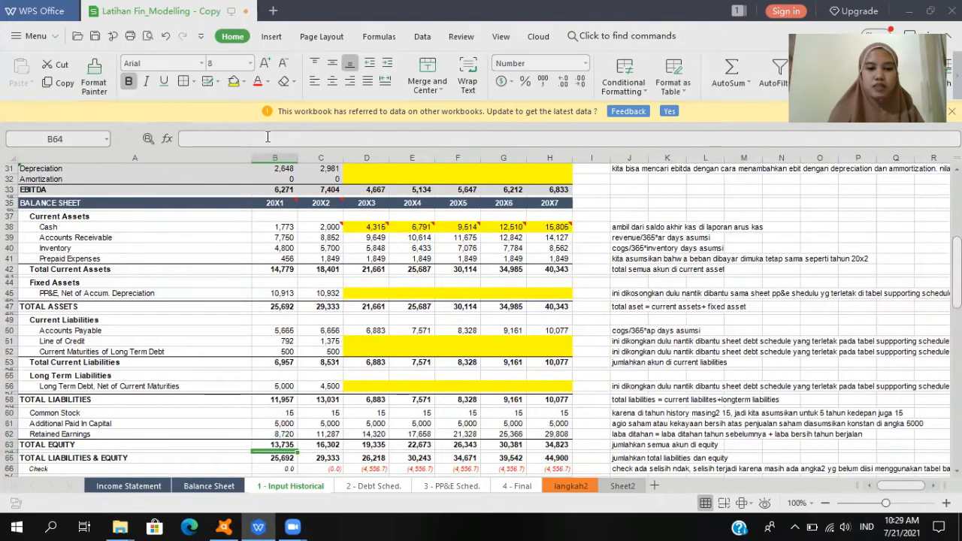
# Step: Copy the 20X1 Total Equity formula from B63 to C63:H63
pyautogui.press('Up')
pyautogui.hotkey('ctrl', 'c')
pyautogui.press('Right')
pyautogui.hotkey('shift', 'Right')
pyautogui.hotkey('shift', 'Right')
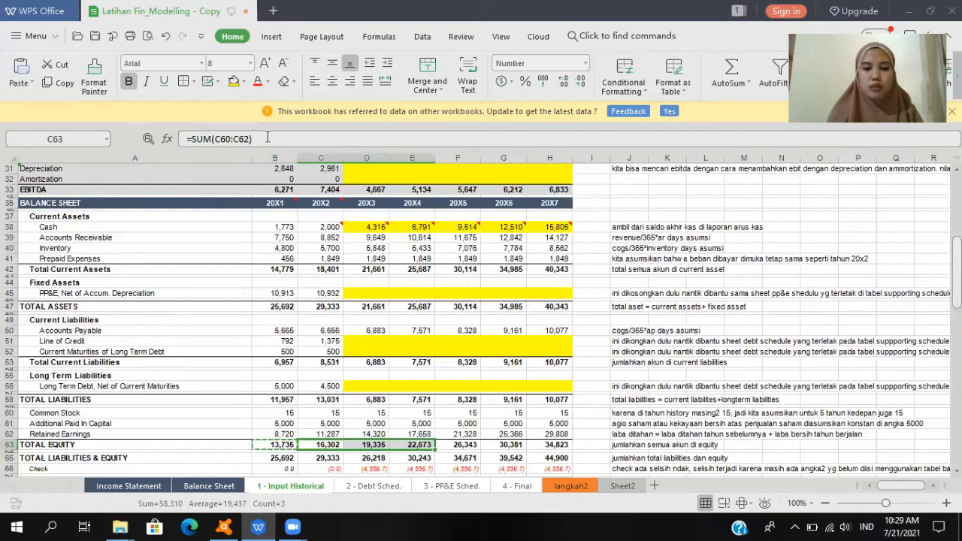
pyautogui.hotkey('shift', 'Right')
pyautogui.hotkey('shift', 'Right')
pyautogui.hotkey('shift', 'Right')
pyautogui.press('Return')
# Step: Inspect the 20X1 Total Liabilities & Equity formula in B65 and trace its references to Total Liabilities (B58) and Total Equity (B63)
pyautogui.press('Down')
pyautogui.press('Down')
pyautogui.press('Down')
pyautogui.press('Down')
pyautogui.press('Up')
pyautogui.press('Up')
pyautogui.press('Left')
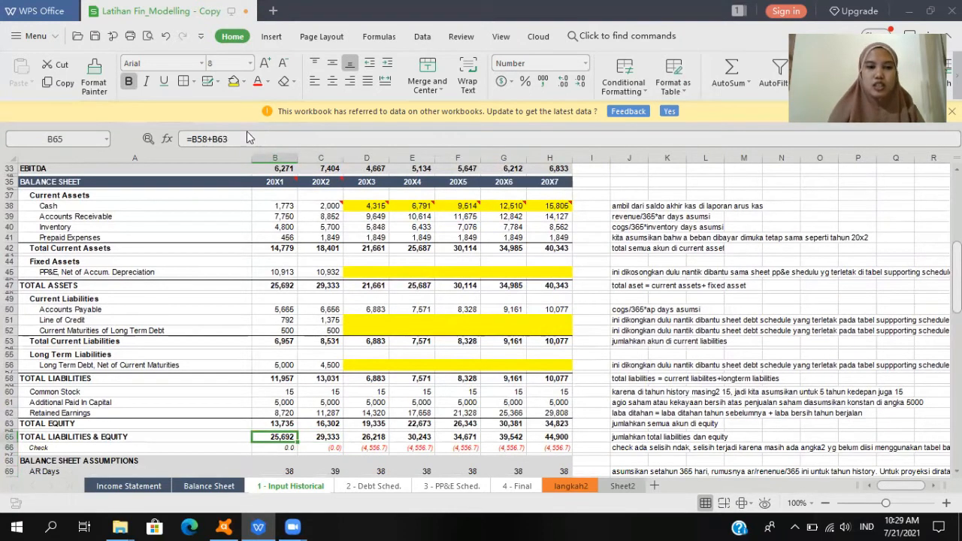
pyautogui.click(239, 139)
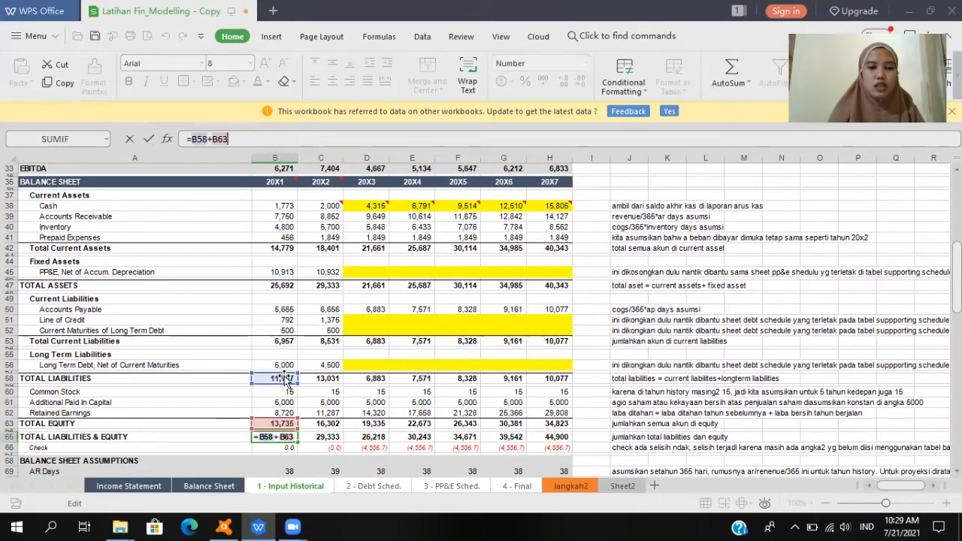
pyautogui.press('Escape')
# Step: Copy the 20X1 Total Liabilities & Equity formula from B65 to C65:H65
pyautogui.hotkey('ctrl', 'c')
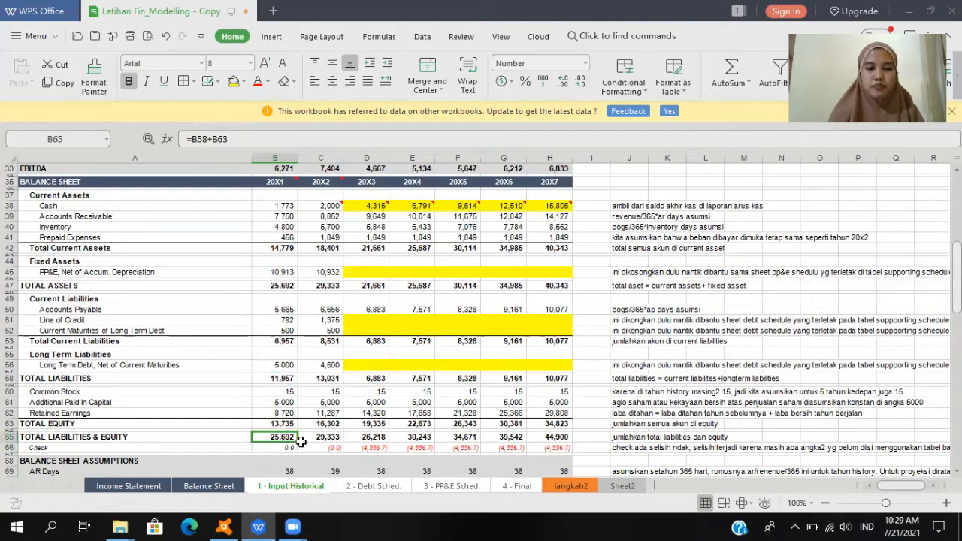
pyautogui.press('Right')
pyautogui.hotkey('shift', 'Right')
pyautogui.hotkey('shift', 'Right')
pyautogui.hotkey('shift', 'Right')
pyautogui.hotkey('shift', 'Right')
pyautogui.hotkey('shift', 'Right')
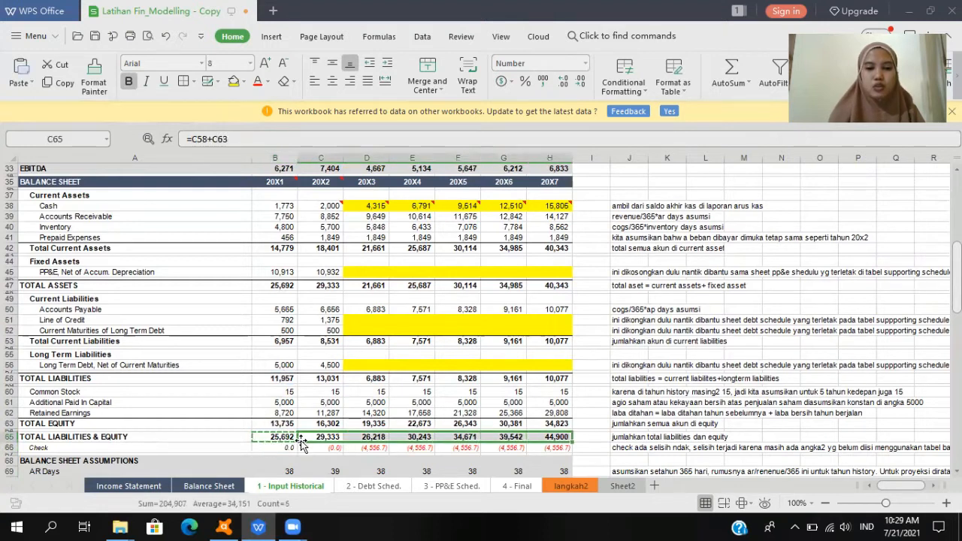
pyautogui.press('Return')
# Step: Examine the Check row formula in B66 and the differences across all years in B66:H66
pyautogui.press('Down')
pyautogui.press('Left')
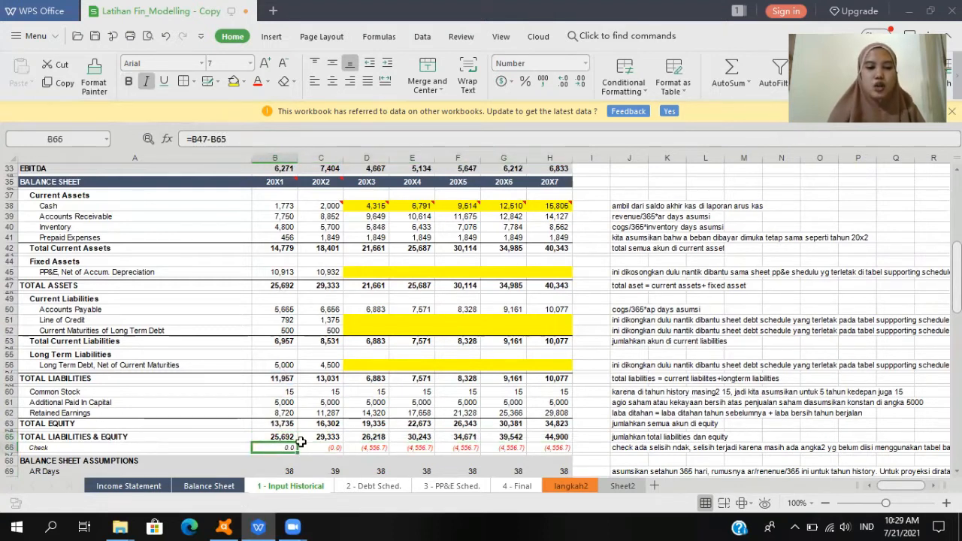
pyautogui.press('Left')
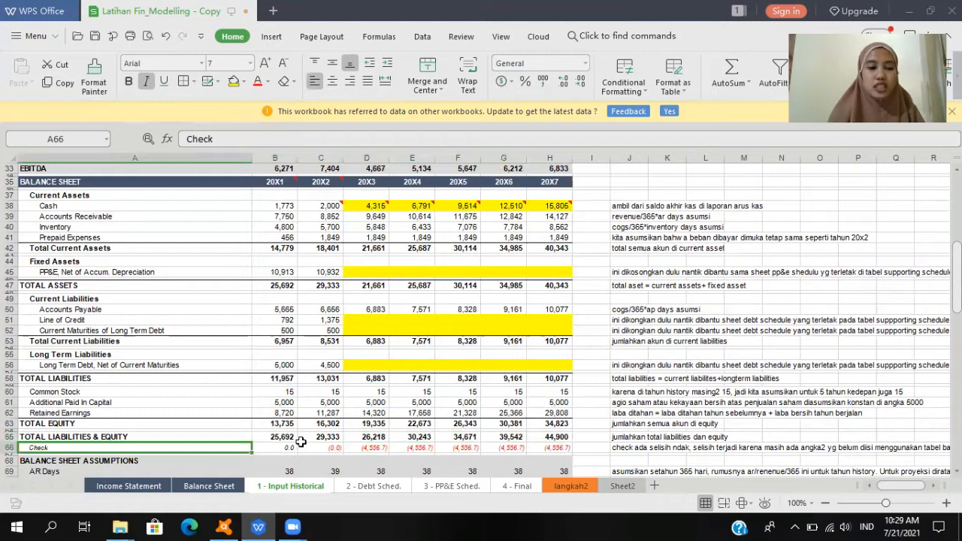
pyautogui.press('Right')
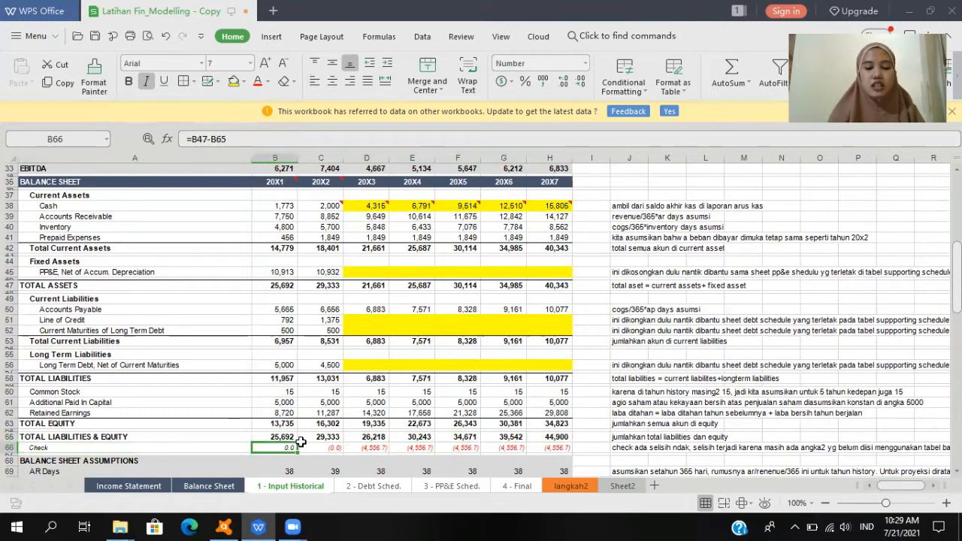
pyautogui.hotkey('shift', 'Right')
pyautogui.hotkey('shift', 'Right')
pyautogui.hotkey('shift', 'Right')
pyautogui.hotkey('shift', 'Right')
pyautogui.hotkey('shift', 'Right')
pyautogui.hotkey('shift', 'Right')
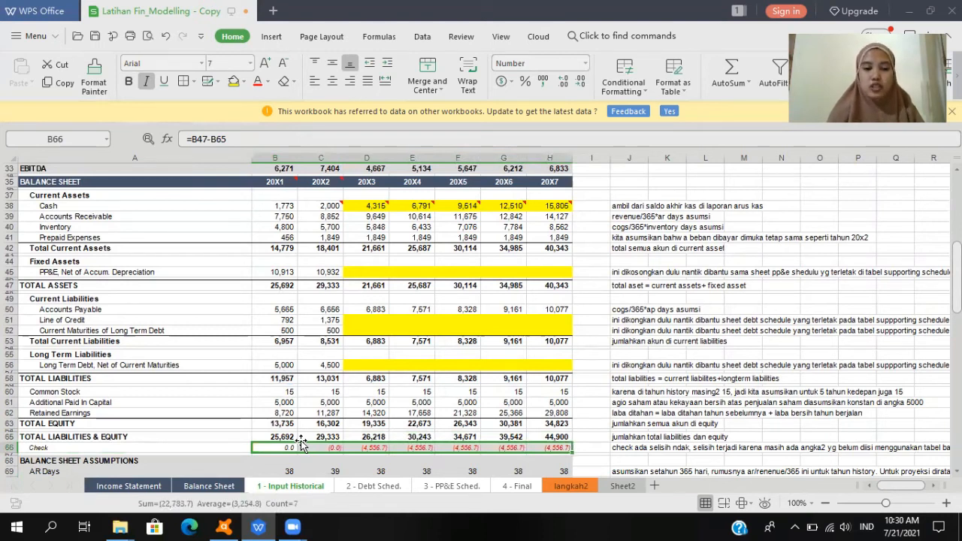
# Step: Examine the projected Check differences for 20X3 to 20X7 in D66:H66, along with the 20X3 equity cells above them
pyautogui.press('Left')
pyautogui.press('Right')
pyautogui.press('Right')
pyautogui.press('Right')
pyautogui.press('Right')
pyautogui.press('Left')
pyautogui.hotkey('shift', 'Right')
pyautogui.hotkey('shift', 'Right')
pyautogui.hotkey('shift', 'Right')
pyautogui.hotkey('shift', 'Right')
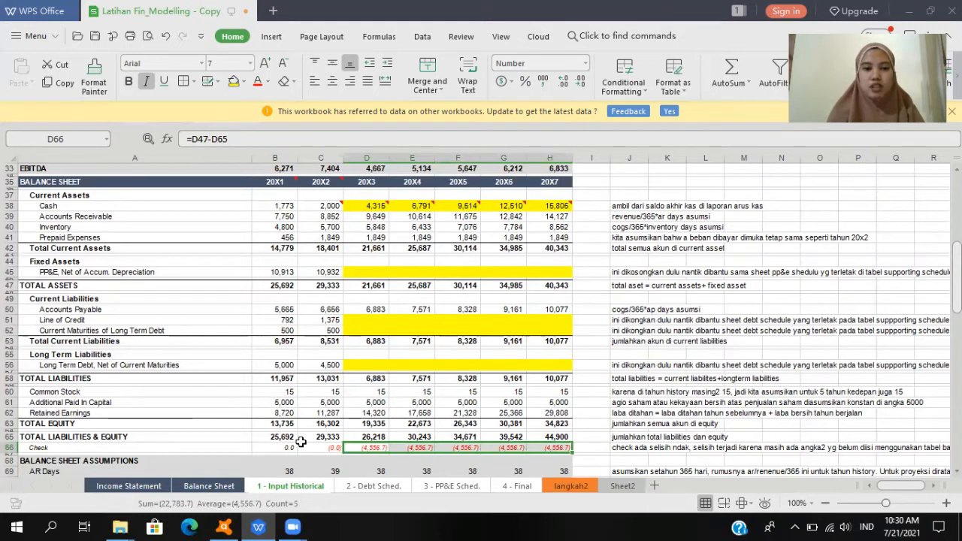
pyautogui.press('Up')
pyautogui.press('Up')
pyautogui.press('Up')
pyautogui.press('Up')
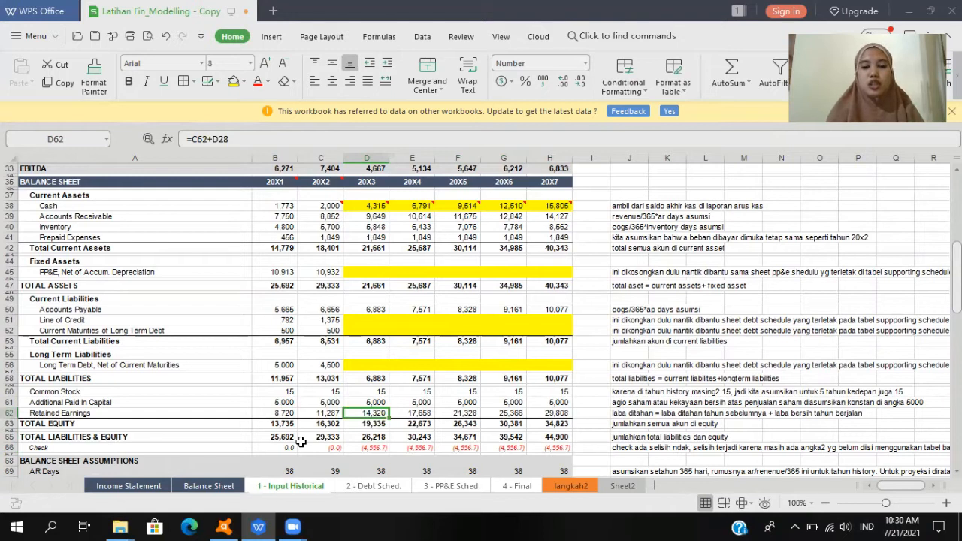
# Step: Look through the 20X3 column from the balance sheet assumptions down the Cash Flow Statement to Ending Cash Balance
pyautogui.press('Down')
pyautogui.press('Down')
pyautogui.press('Down')
pyautogui.press('Down')
pyautogui.press('Down')
pyautogui.press('Down')
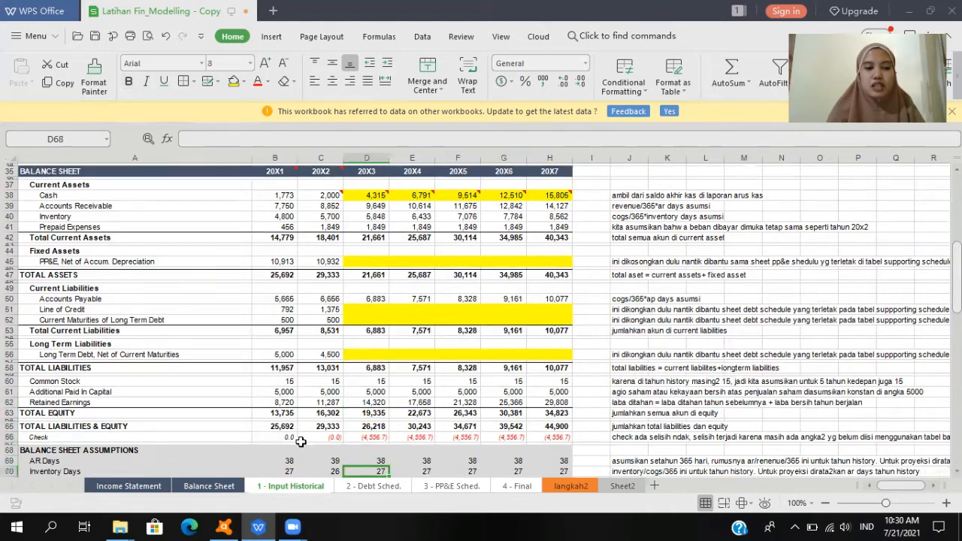
pyautogui.press('Down')
pyautogui.press('Down')
pyautogui.press('Down')
pyautogui.press('Down')
pyautogui.press('Down')
pyautogui.press('Down')
pyautogui.press('Down')
pyautogui.press('Down')
pyautogui.press('Down')
pyautogui.press('Down')
pyautogui.press('Down')
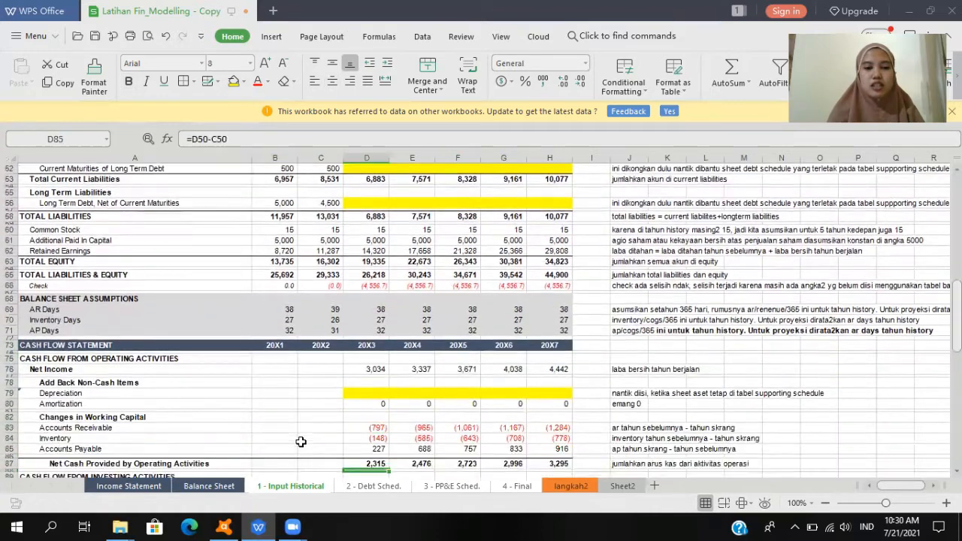
pyautogui.press('Down')
pyautogui.press('Down')
pyautogui.press('Down')
pyautogui.press('Down')
pyautogui.press('Down')
pyautogui.press('Down')
pyautogui.press('Down')
pyautogui.press('Down')
pyautogui.press('Down')
pyautogui.press('Down')
pyautogui.press('Down')
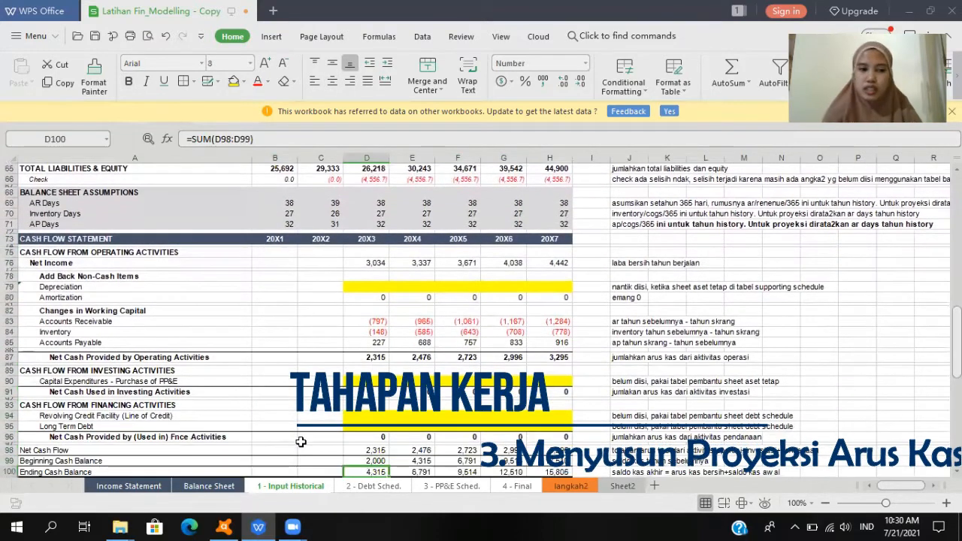
pyautogui.press('Down')
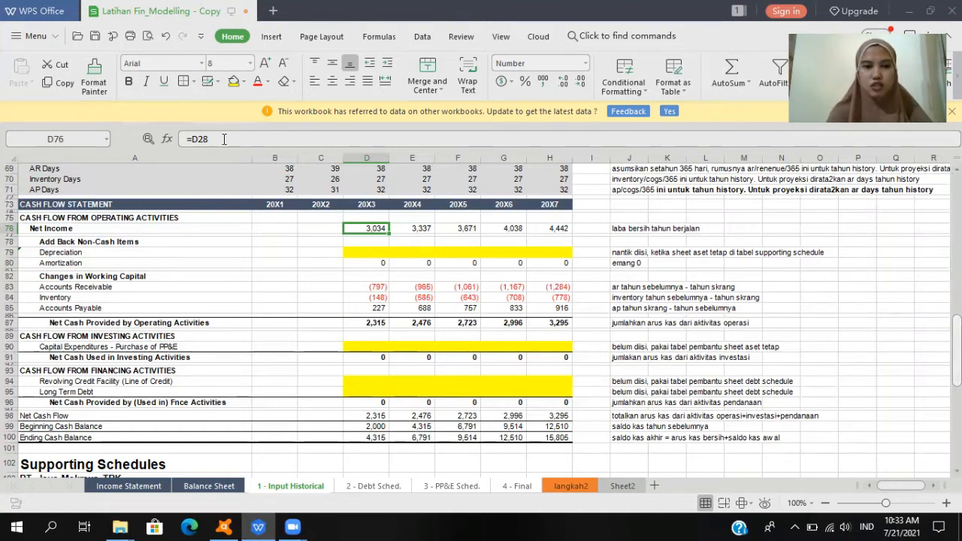
# Step: Inspect the 20X3 cash flow Net Income formula in D76 and trace its reference to the income statement's Net Income (D28)
pyautogui.click(222, 140)
pyautogui.moveTo(956, 350); pyautogui.dragTo(956, 275)
pyautogui.scroll(5, 189, 240)
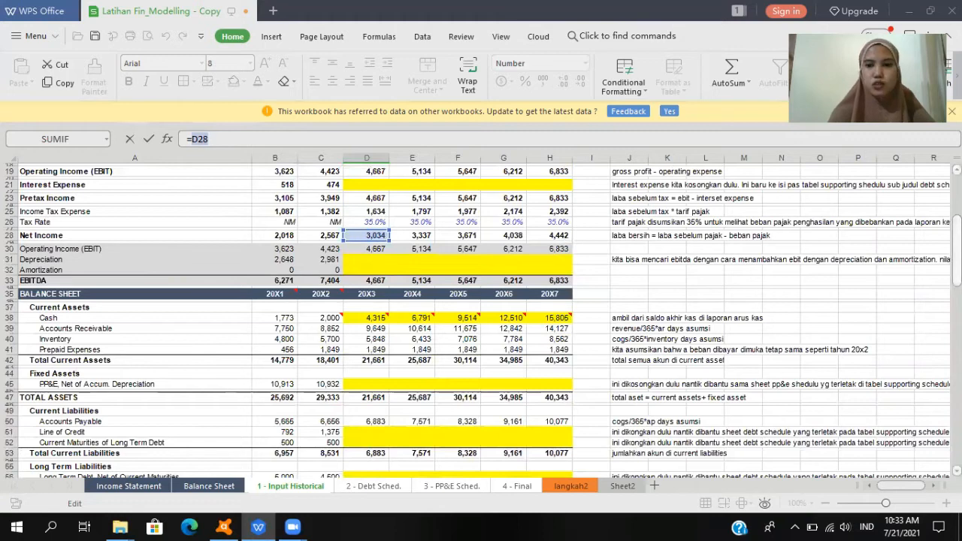
pyautogui.press('Return')
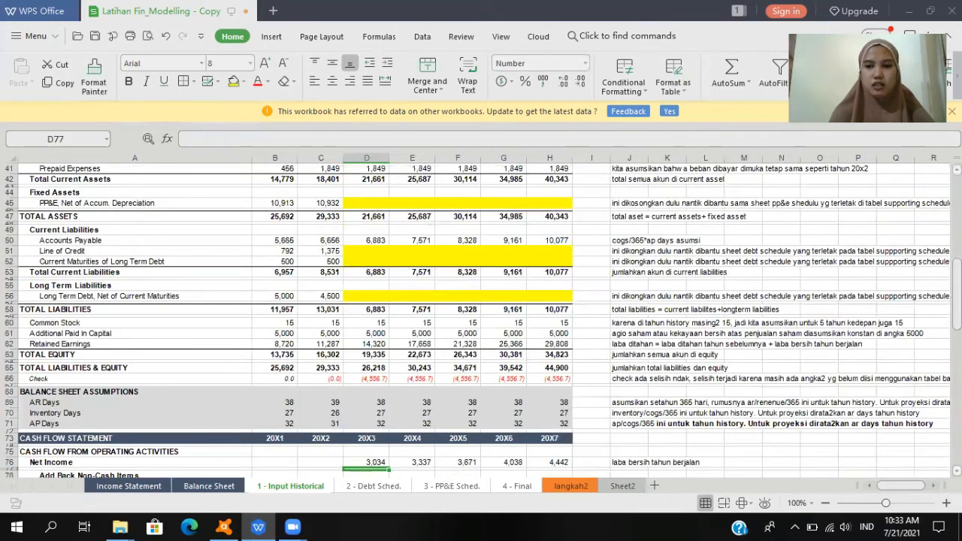
# Step: Copy the 20X3 Net Income formula in the cash flow statement across 20X4 to 20X7
pyautogui.scroll(-7, 368, 346)
pyautogui.press('Up')
pyautogui.hotkey('ctrl', 'c')
pyautogui.press('Right')
pyautogui.hotkey('shift', 'Right')
pyautogui.hotkey('shift', 'Right')
pyautogui.hotkey('shift', 'Right')
pyautogui.press('Return')
# Step: Examine the 20X3 Depreciation, Amortization and Changes in Working Capital cells in the cash flow statement
pyautogui.press('Down')
pyautogui.press('Left')
pyautogui.press('Down')
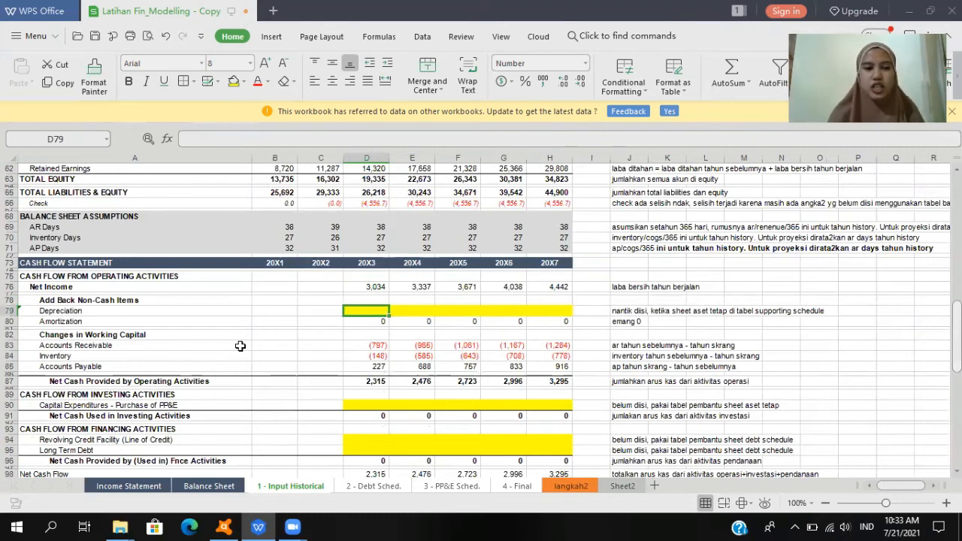
pyautogui.press('Right')
pyautogui.press('Right')
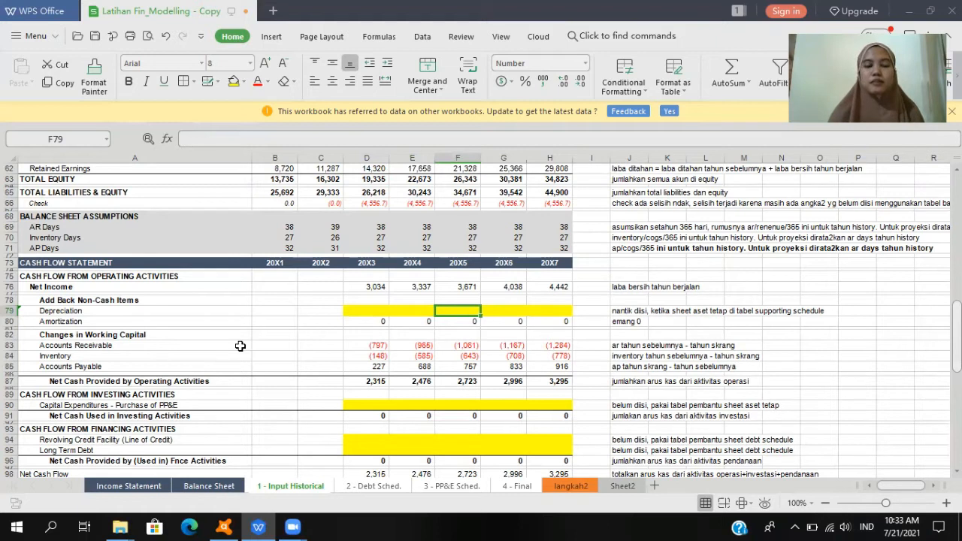
pyautogui.press('Left')
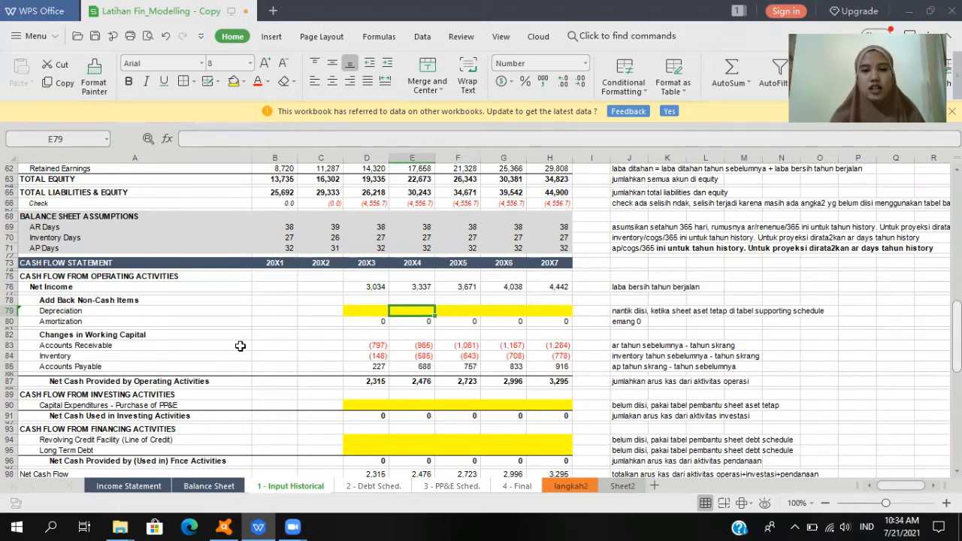
pyautogui.press('Left')
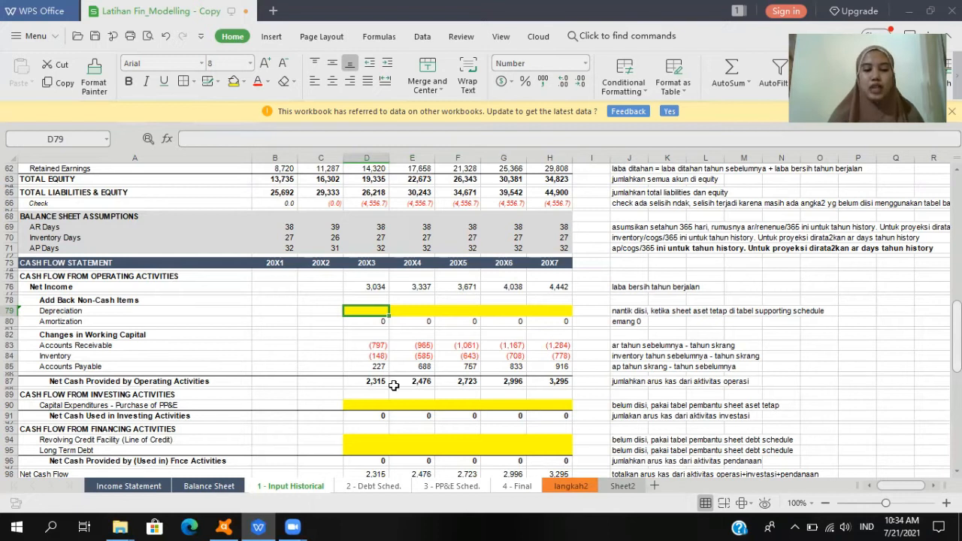
pyautogui.press('Down')
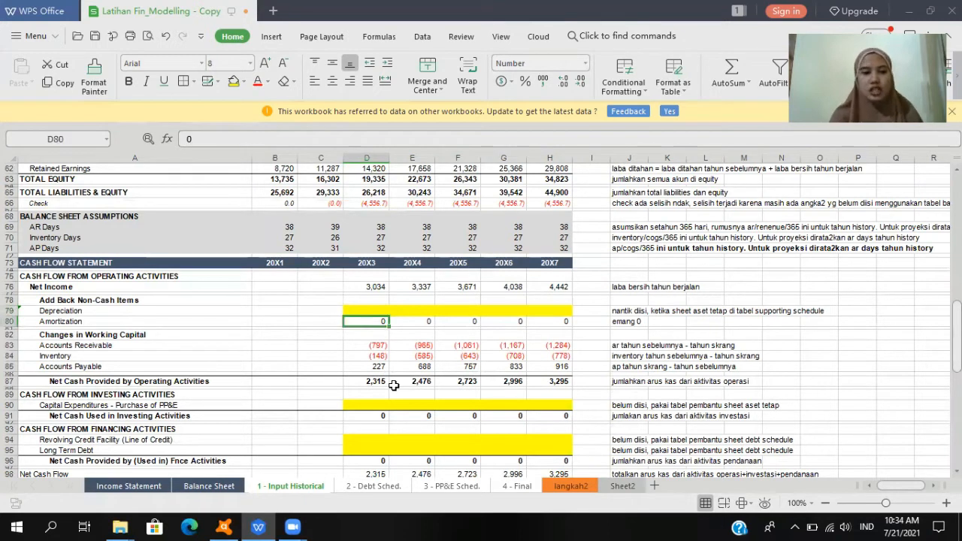
pyautogui.press('Down')
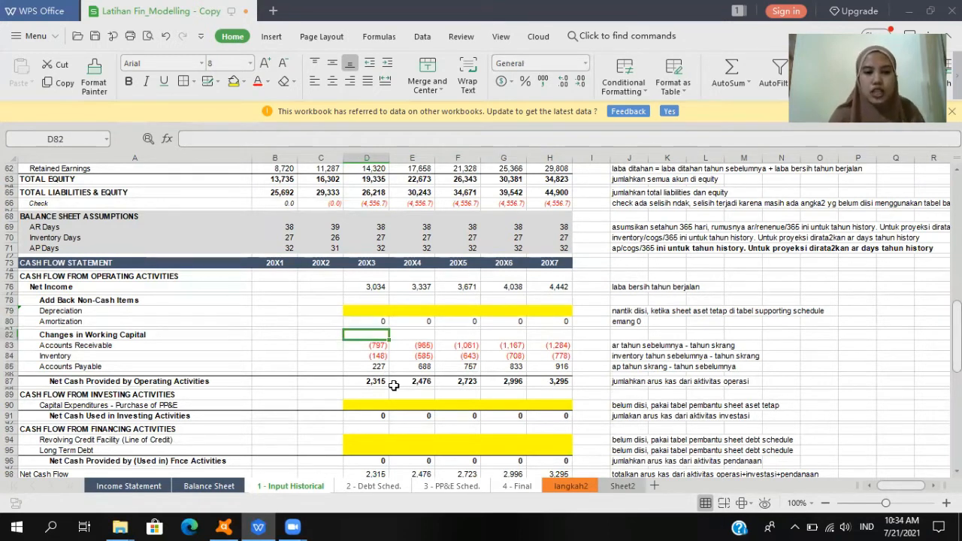
pyautogui.press('Down')
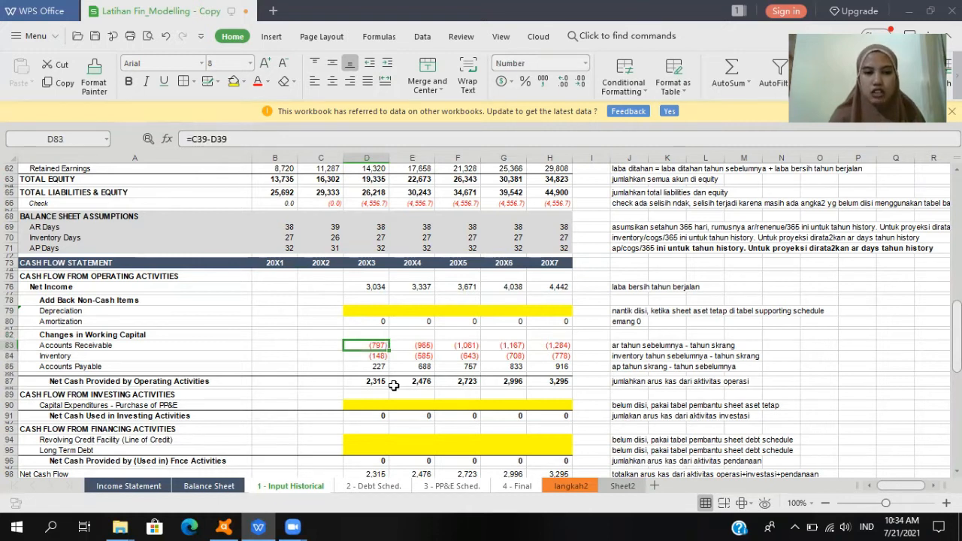
pyautogui.press('Down')
pyautogui.press('Down')
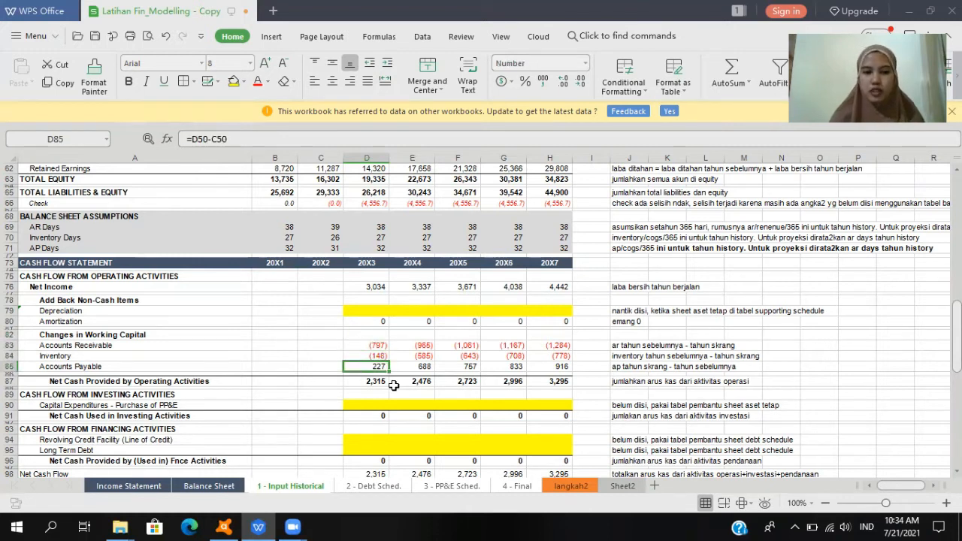
pyautogui.press('Up')
pyautogui.press('Up')
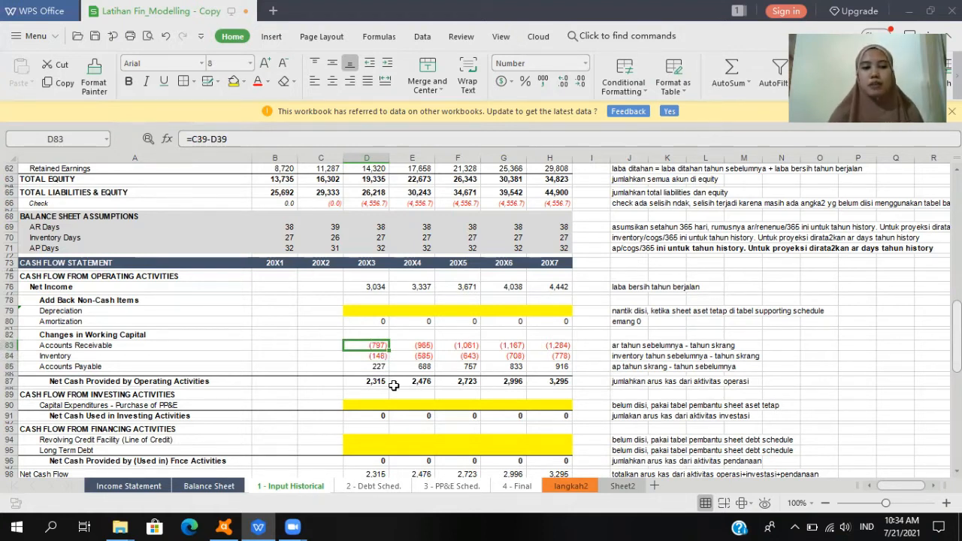
# Step: Inspect the 20X3 Accounts Receivable change formula in D83 and trace its references in the balance sheet
pyautogui.click(256, 136)
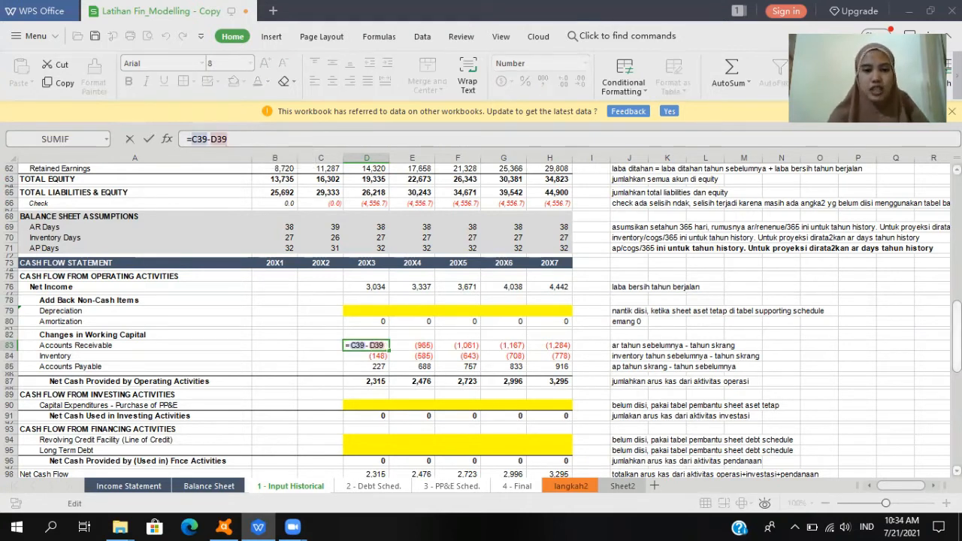
pyautogui.scroll(8, 481, 313)
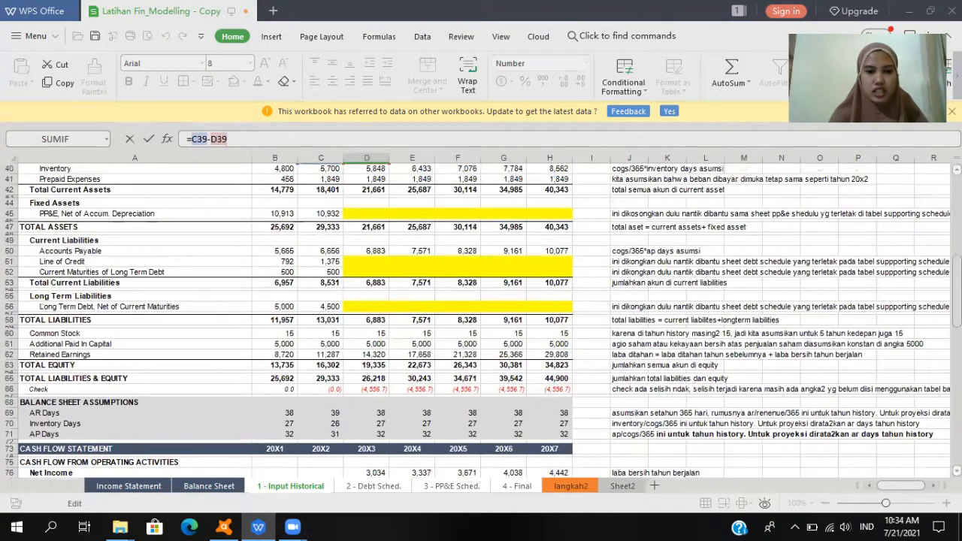
pyautogui.scroll(5, 345, 300)
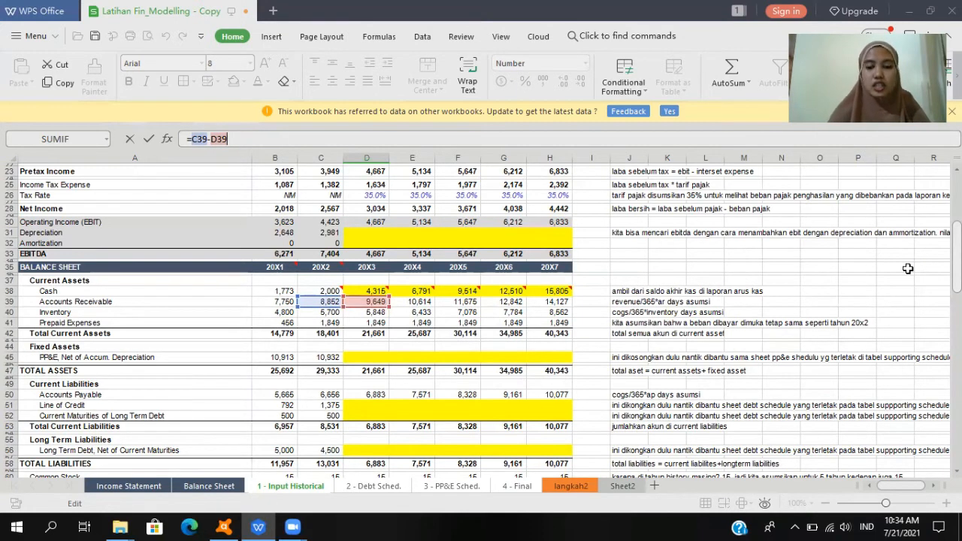
pyautogui.press('Return')
pyautogui.press('Up')
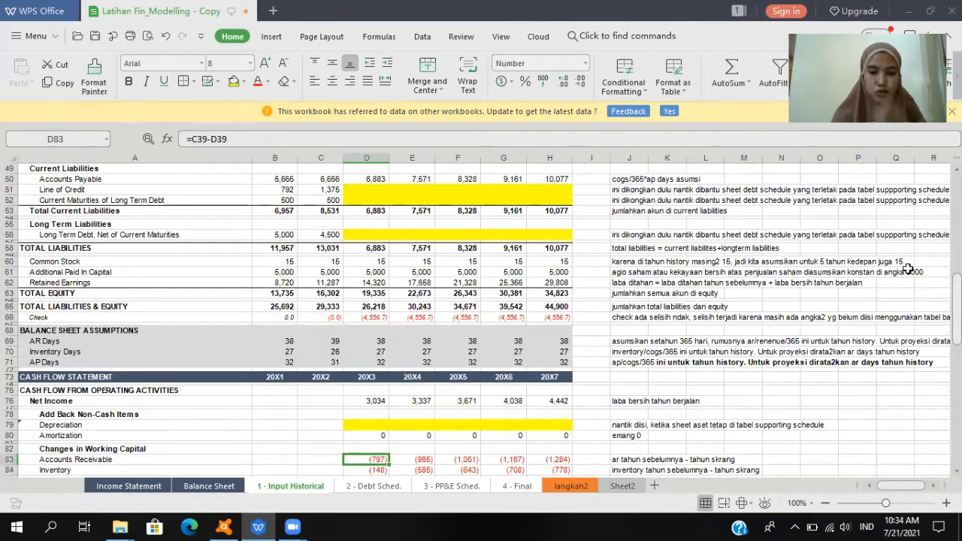
# Step: Copy the 20X3 Accounts Receivable change formula across 20X4 to 20X7
pyautogui.hotkey('ctrl', 'c')
pyautogui.press('Right')
pyautogui.hotkey('shift', 'Right')
pyautogui.hotkey('shift', 'Right')
pyautogui.hotkey('shift', 'Right')
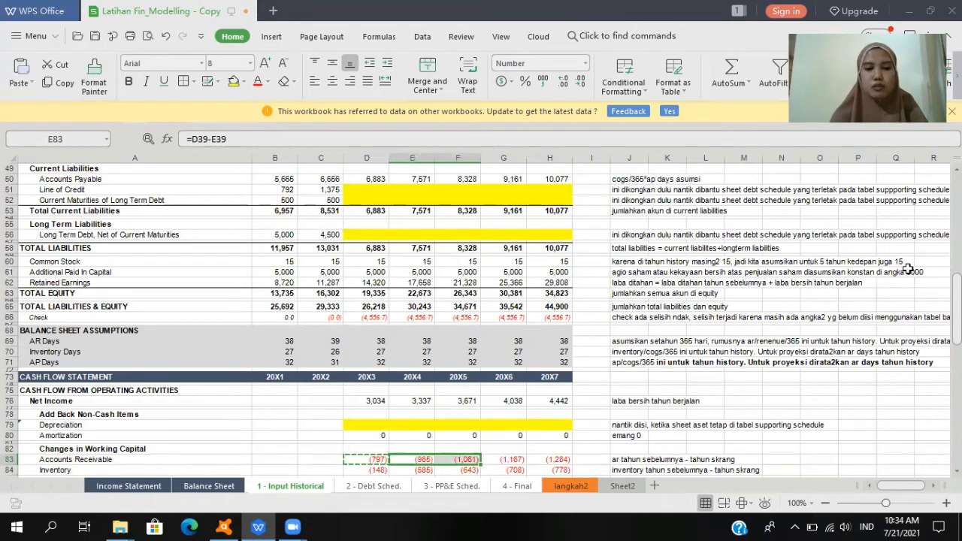
pyautogui.press('Return')
# Step: Inspect the 20X3 Inventory change formula in D84 and trace its references in the balance sheet
pyautogui.press('Down')
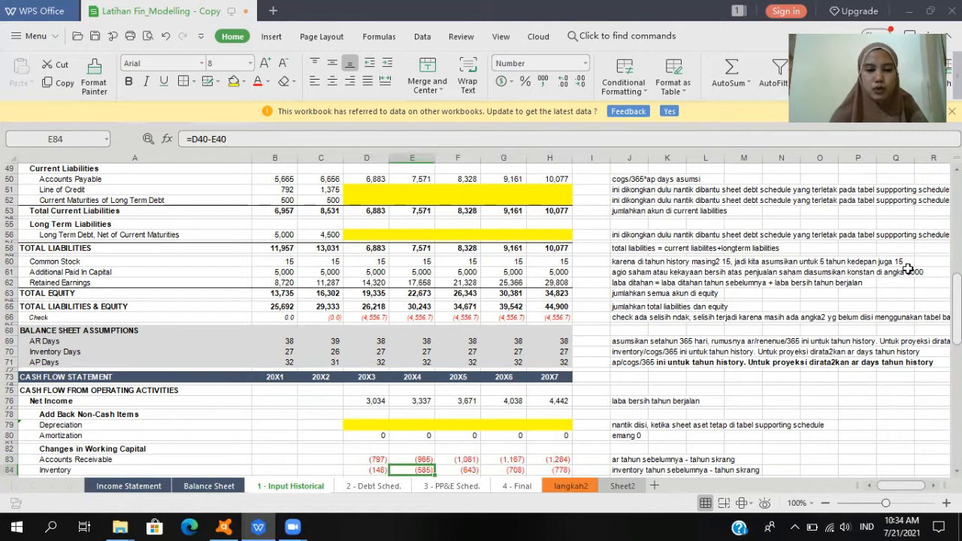
pyautogui.press('Left')
pyautogui.press('Down')
pyautogui.press('Down')
pyautogui.press('Up')
pyautogui.press('Up')
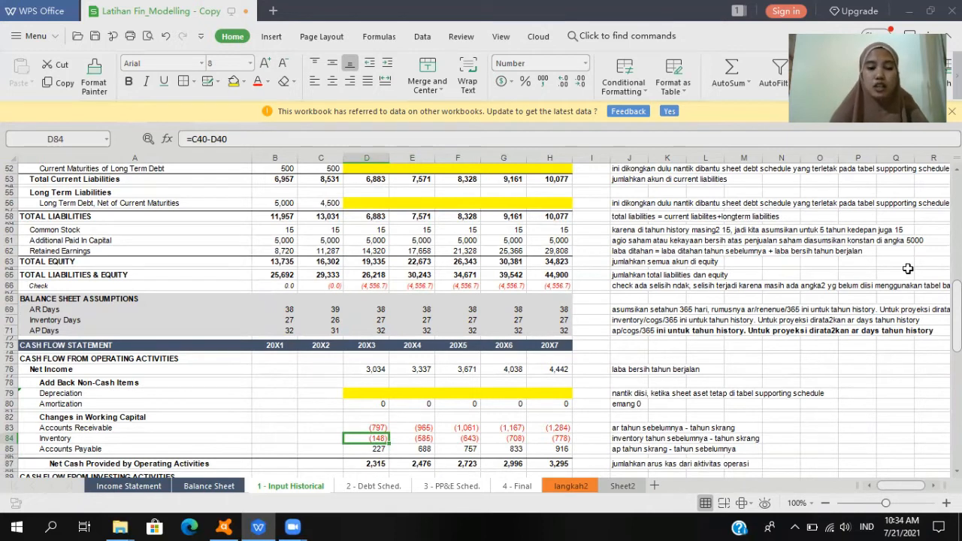
pyautogui.click(391, 137)
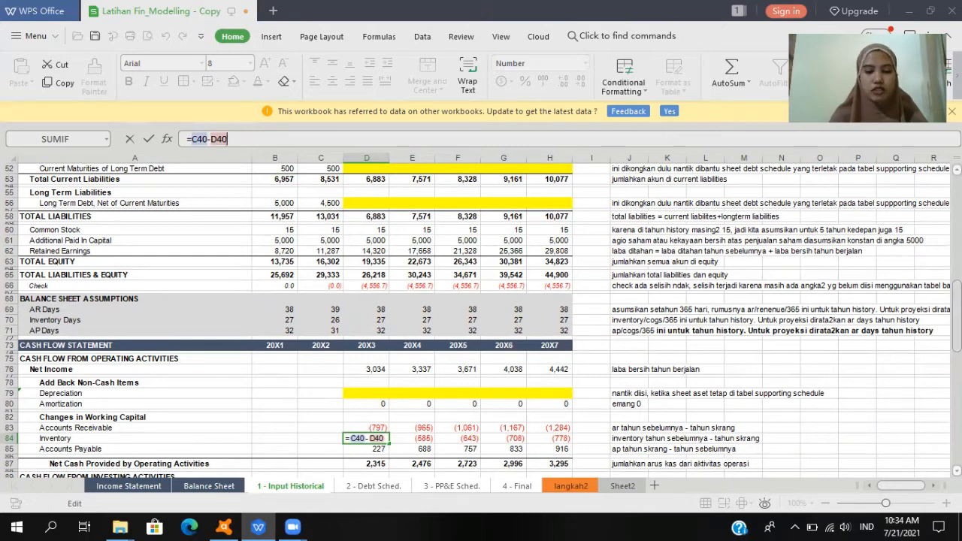
pyautogui.scroll(7, 481, 313)
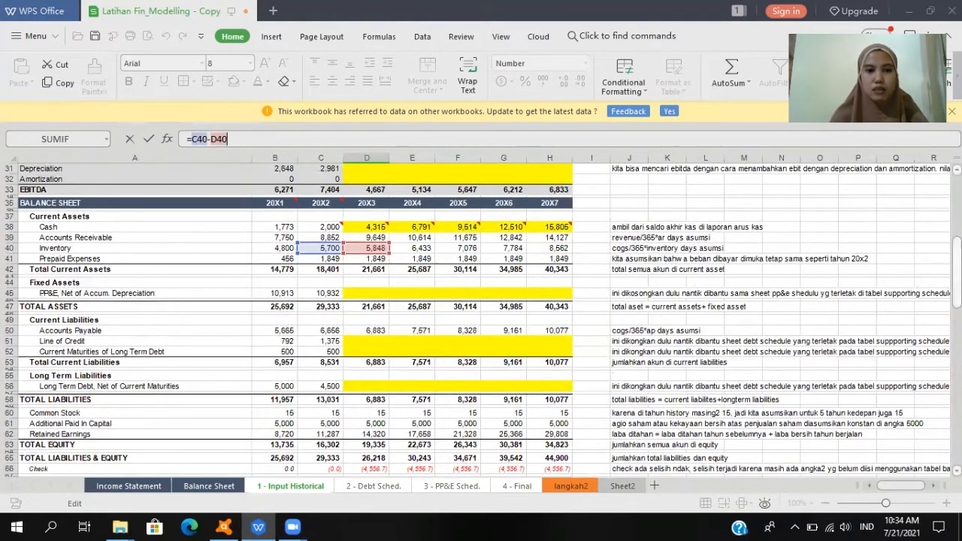
pyautogui.press('Return')
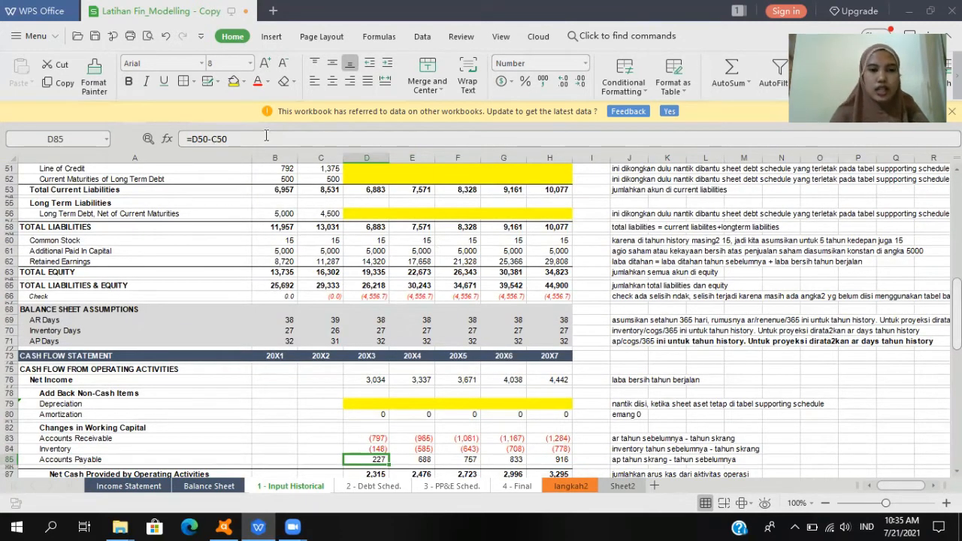
# Step: Check the 20X3 Accounts Payable change formula in D85 and copy it across 20X4 to 20X7
pyautogui.click(253, 139)
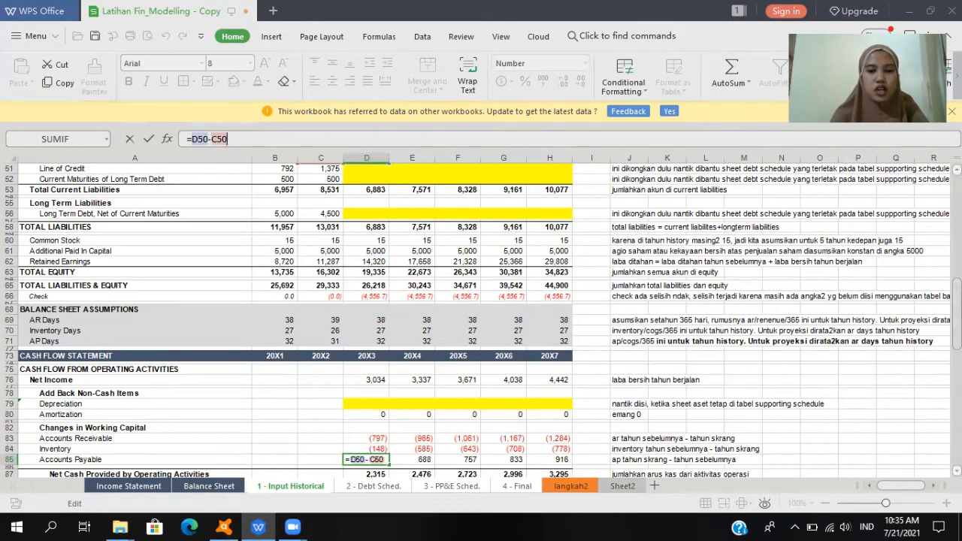
pyautogui.scroll(7, 314, 344)
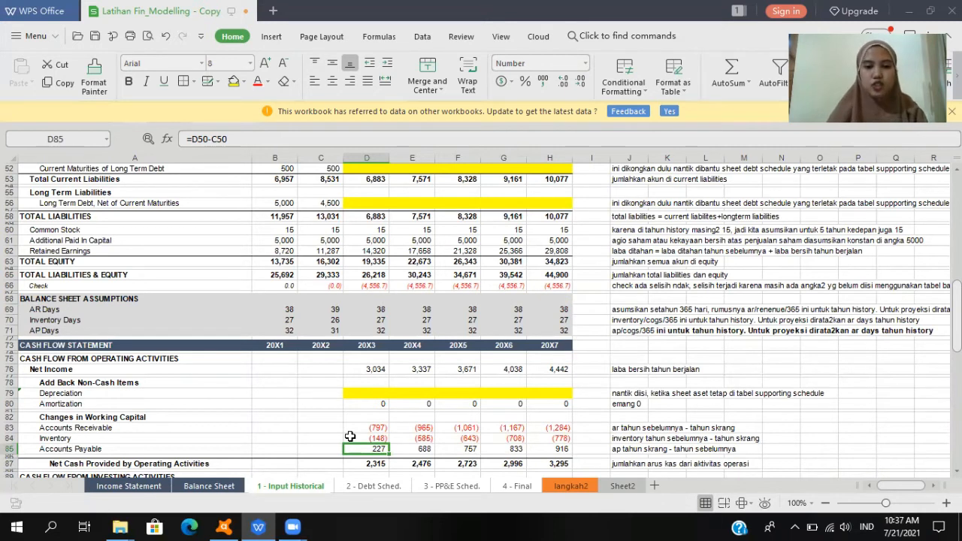
pyautogui.hotkey('ctrl', 'c')
pyautogui.press('Right')
pyautogui.hotkey('shift', 'Right')
pyautogui.hotkey('shift', 'Right')
pyautogui.hotkey('shift', 'Right')
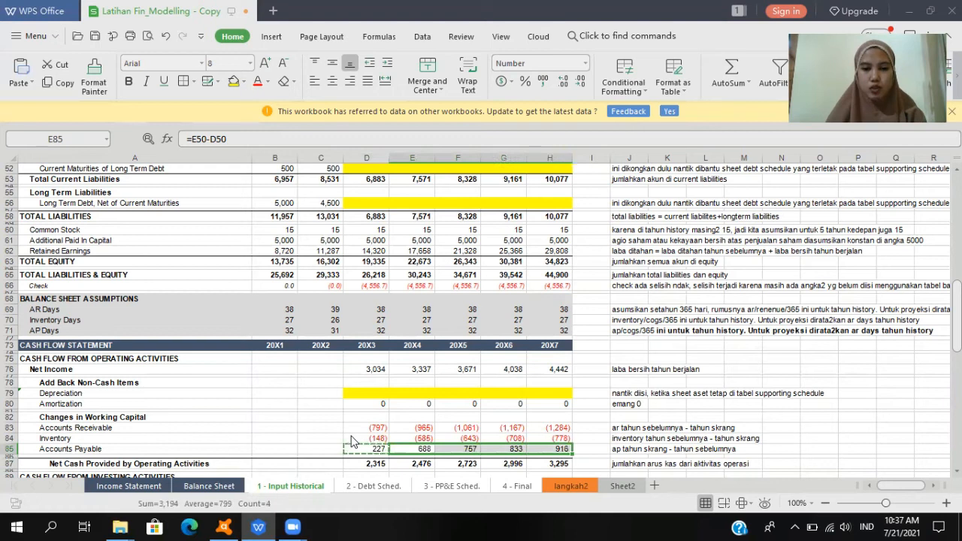
pyautogui.press('Return')
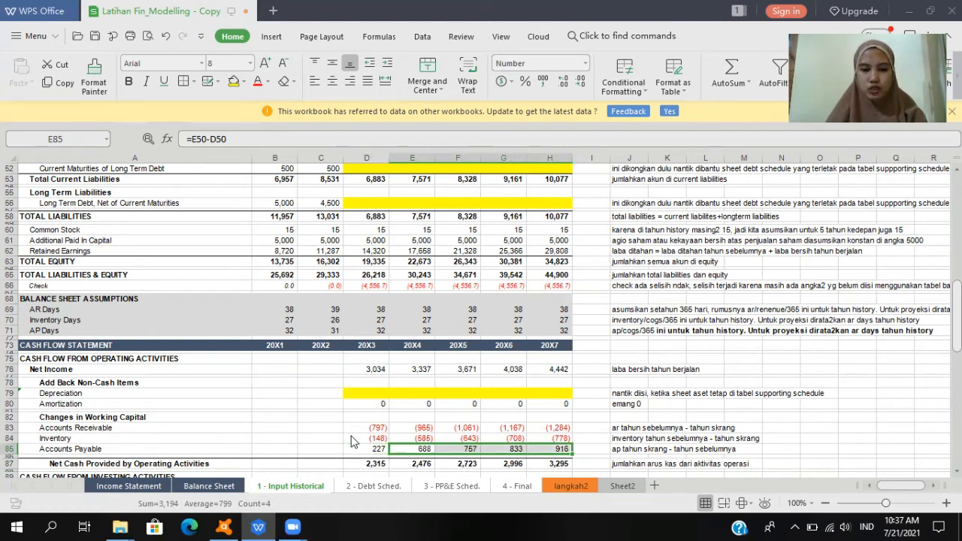
# Step: Inspect which cells the 20X3 Net Cash Provided by Operating Activities formula in D87 sums
pyautogui.press('Down')
pyautogui.press('Left')
pyautogui.press('Down')
pyautogui.press('Down')
pyautogui.press('Up')
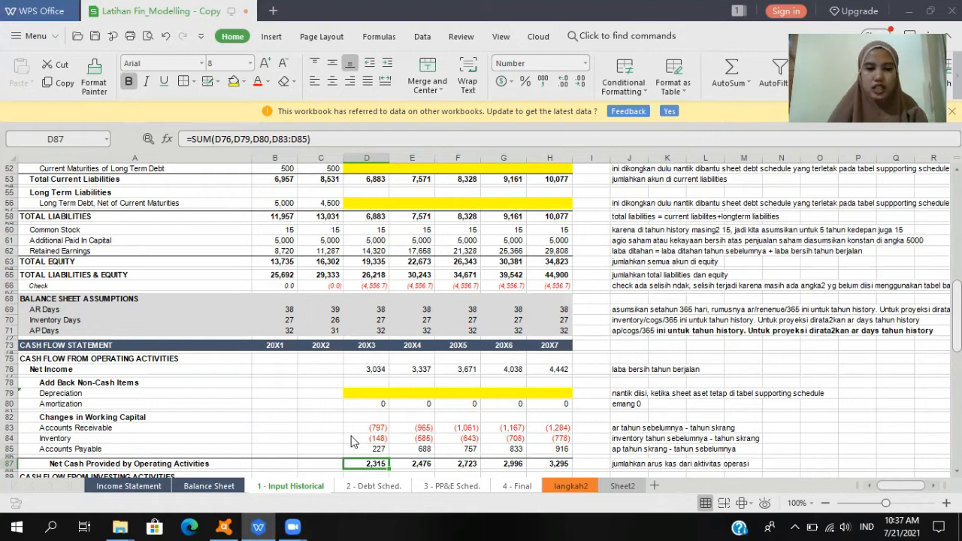
pyautogui.click(355, 134)
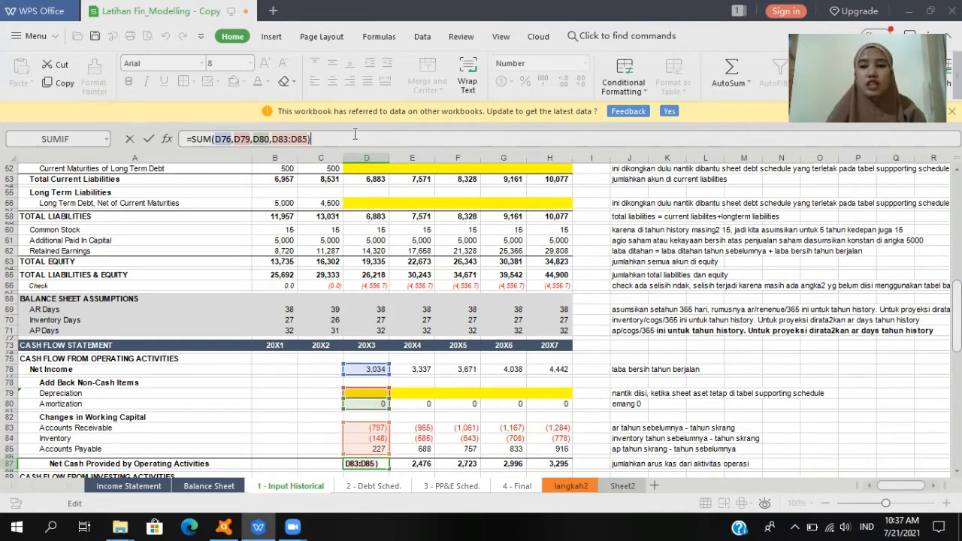
pyautogui.press('Return')
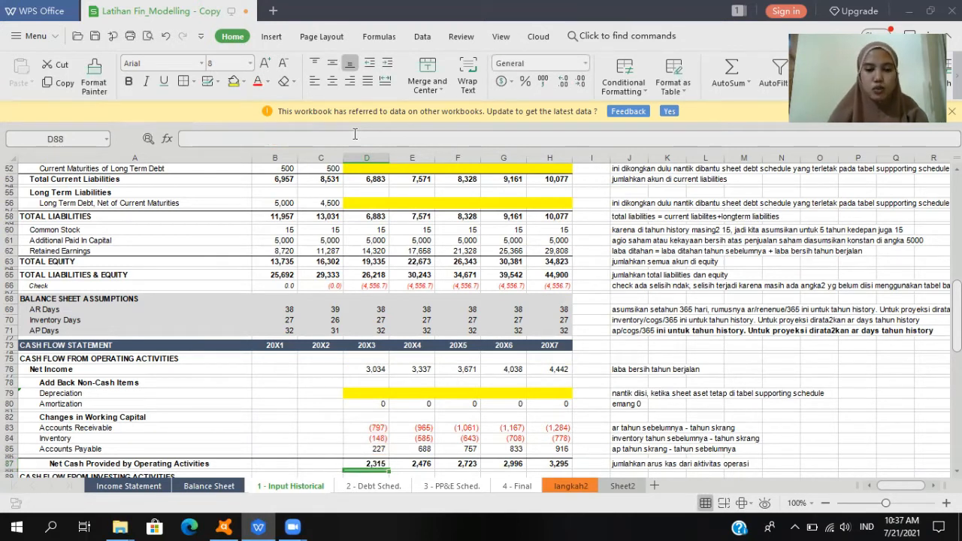
pyautogui.press('Up')
pyautogui.hotkey('ctrl', 'c')
pyautogui.press('Right')
pyautogui.hotkey('shift', 'Right')
pyautogui.hotkey('shift', 'Right')
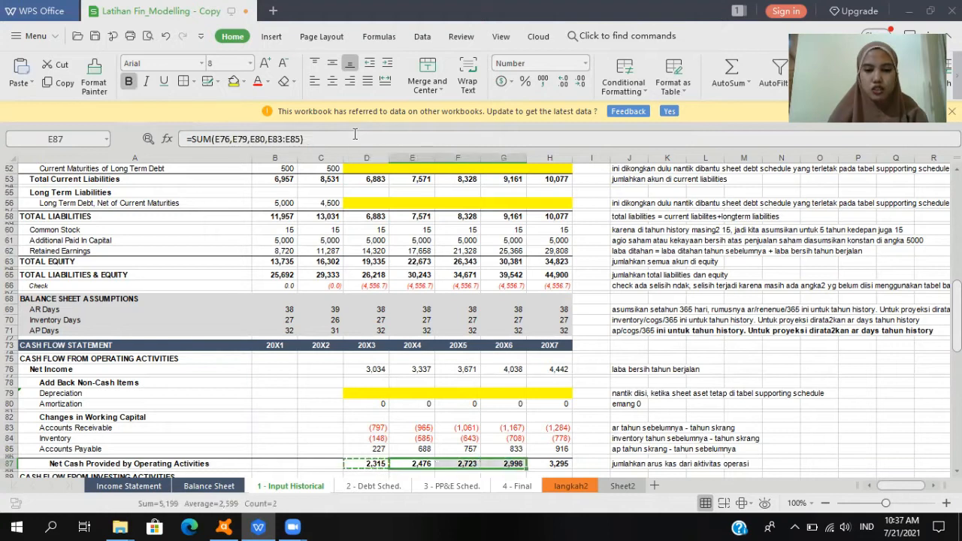
pyautogui.hotkey('shift', 'Right')
pyautogui.press('Escape')
# Step: Look through the investing, financing and cash balance sections down to the Supporting Schedules heading
pyautogui.press('Down')
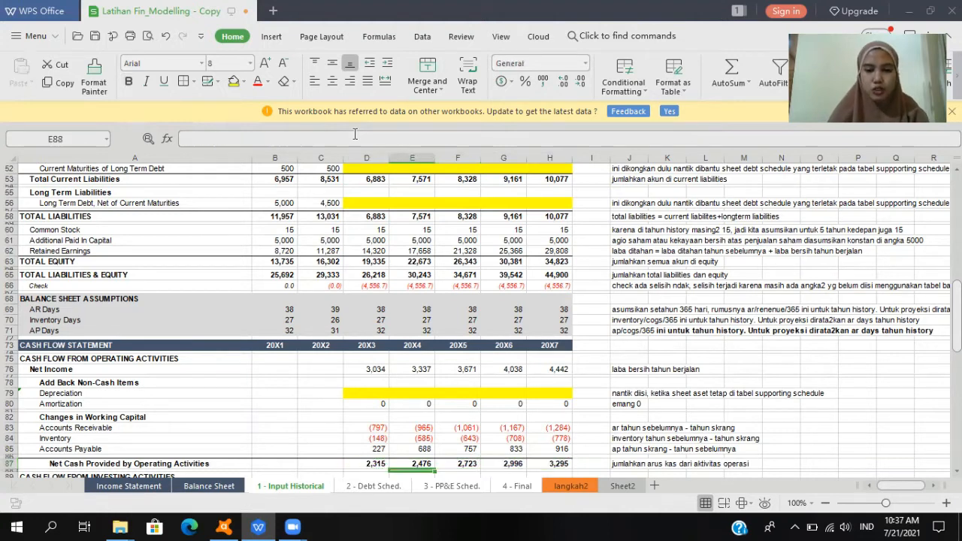
pyautogui.press('Down')
pyautogui.press('Down')
pyautogui.press('Down')
pyautogui.press('Down')
pyautogui.press('Down')
pyautogui.press('Down')
pyautogui.press('Down')
pyautogui.press('Down')
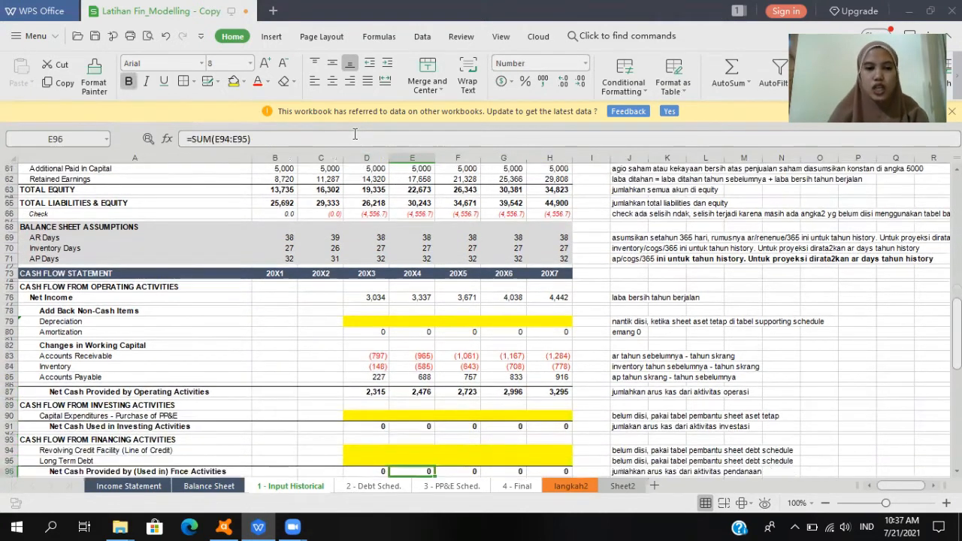
pyautogui.press('Down')
pyautogui.press('Down')
pyautogui.press('Down')
pyautogui.press('Down')
pyautogui.press('Down')
pyautogui.press('Down')
pyautogui.press('Down')
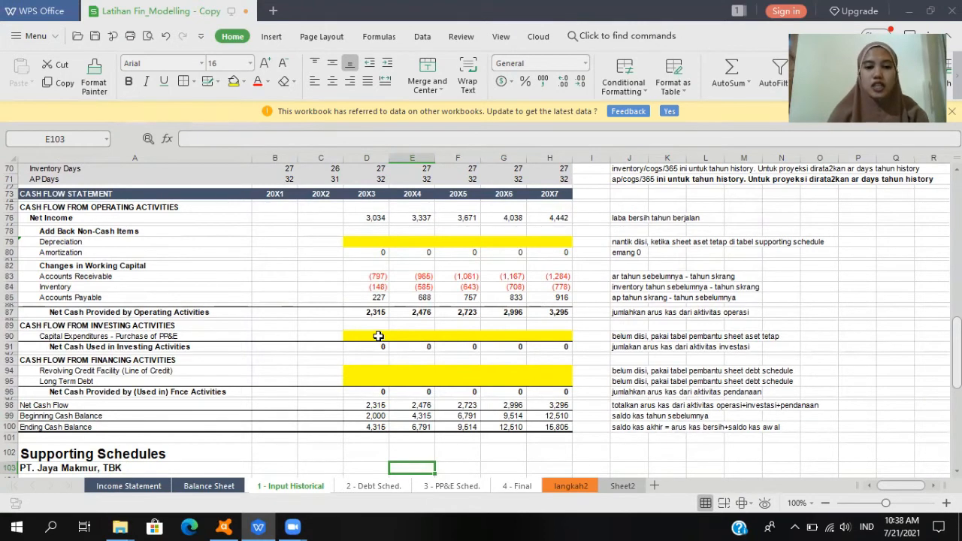
# Step: Examine the 20X3 to 20X7 capital expenditure cells, the 20X3 net investing cash formula and the 20X3 revolving credit cell
pyautogui.click(376, 336)
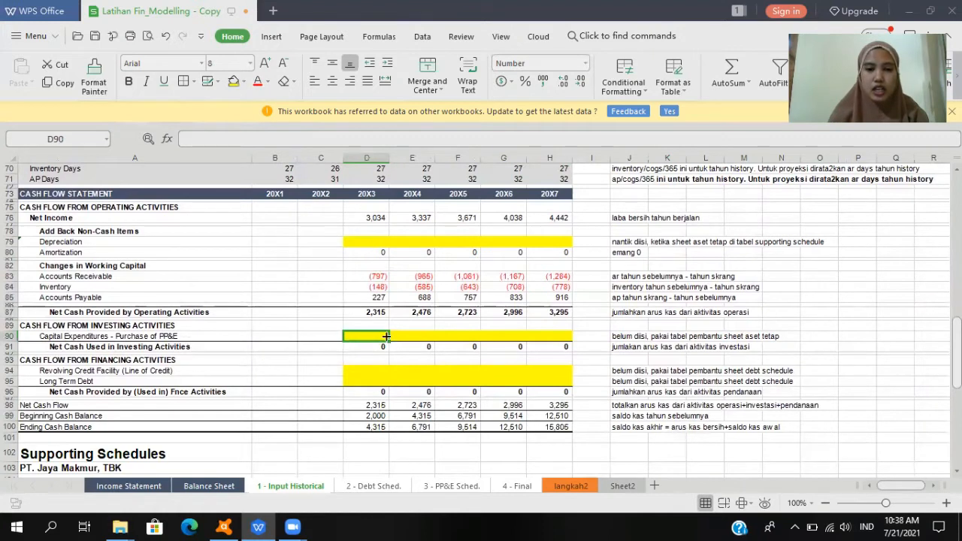
pyautogui.moveTo(376, 336); pyautogui.dragTo(546, 335)
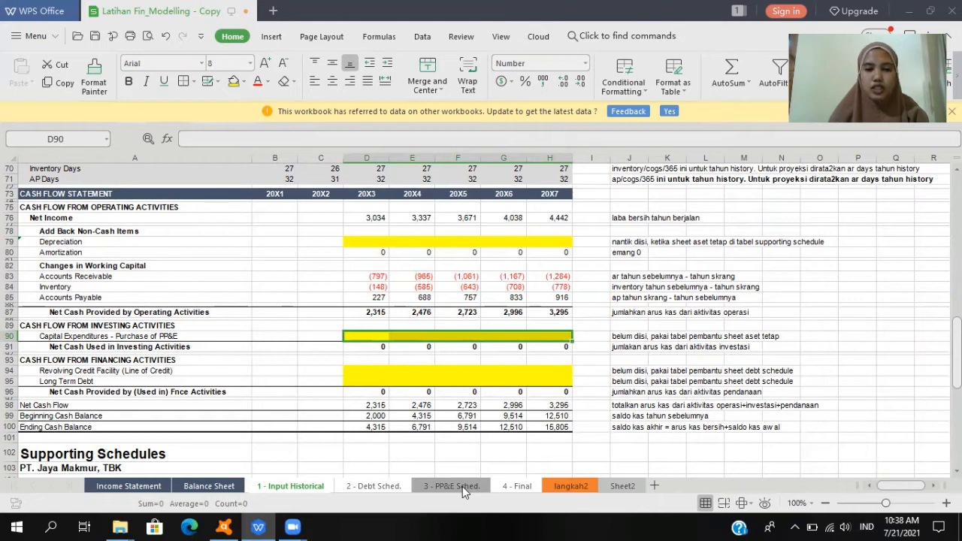
pyautogui.click(364, 357)
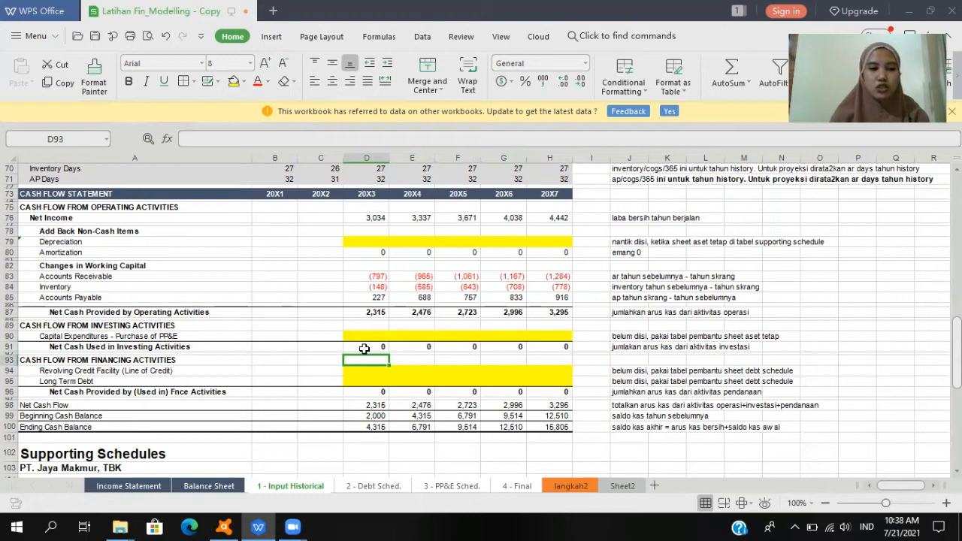
pyautogui.click(363, 349)
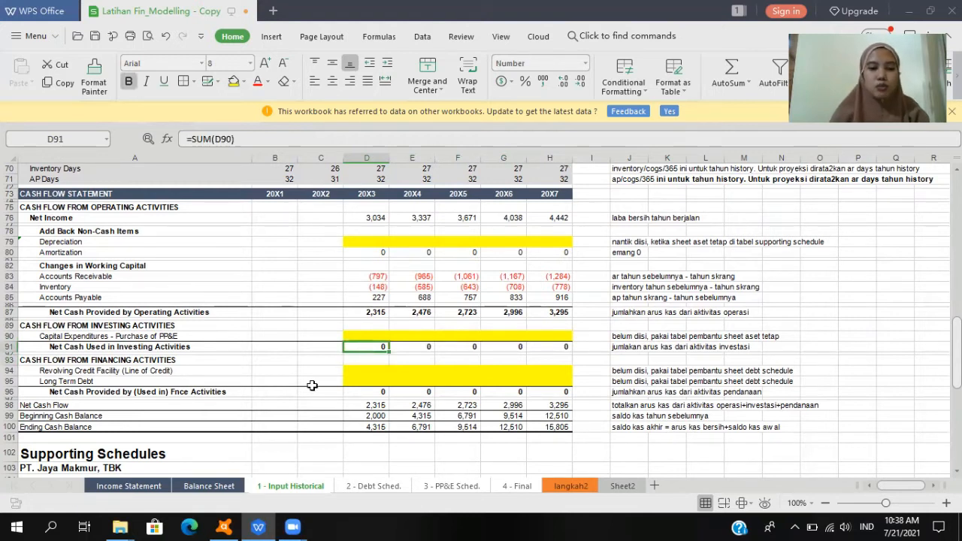
pyautogui.click(365, 370)
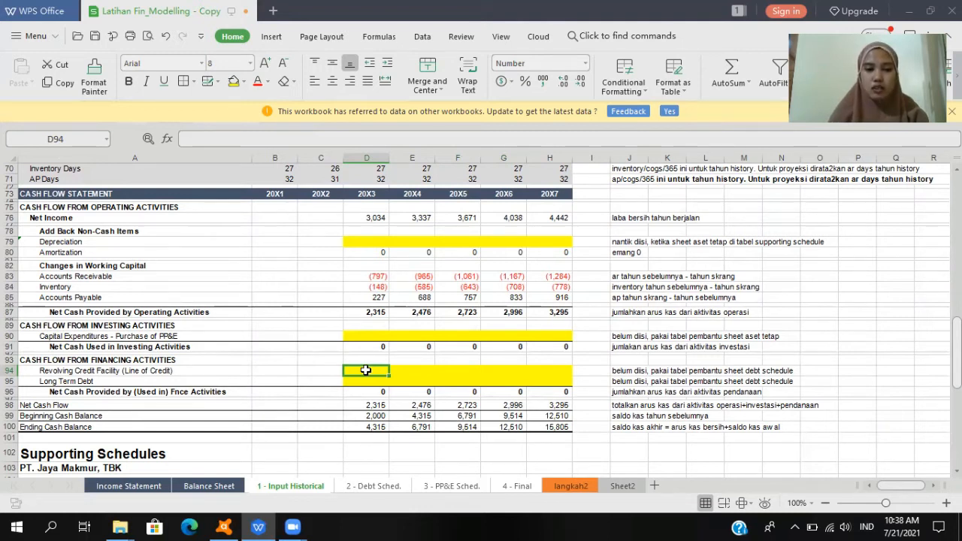
# Step: Examine the 20X3 to 20X7 revolving credit and long term debt cells and the 20X3 net financing cash formula in D96
pyautogui.moveTo(365, 369); pyautogui.dragTo(524, 380)
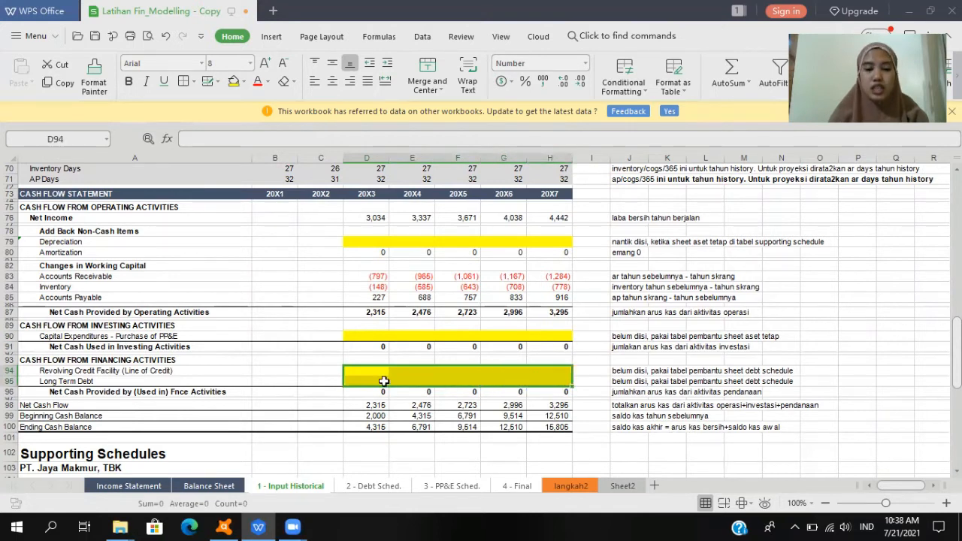
pyautogui.moveTo(377, 374); pyautogui.dragTo(554, 382)
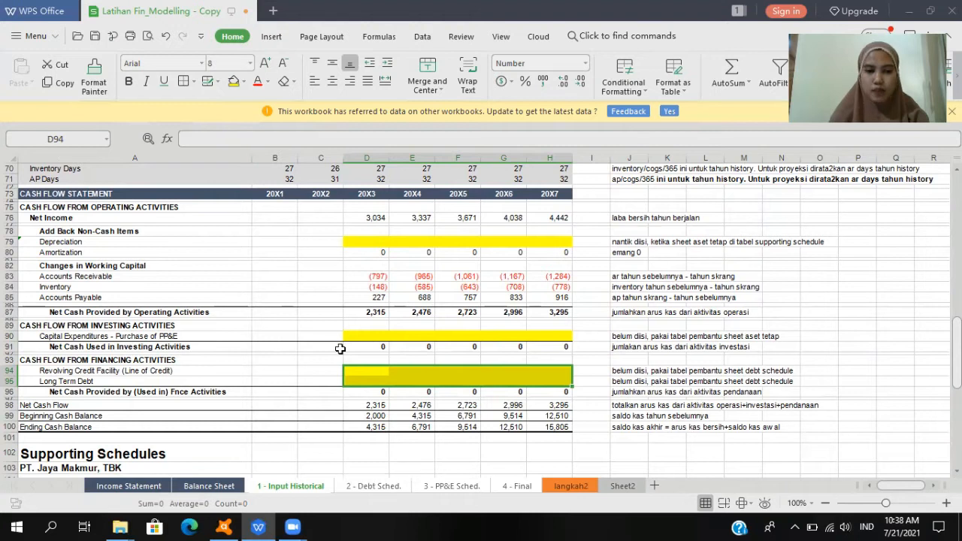
pyautogui.click(360, 394)
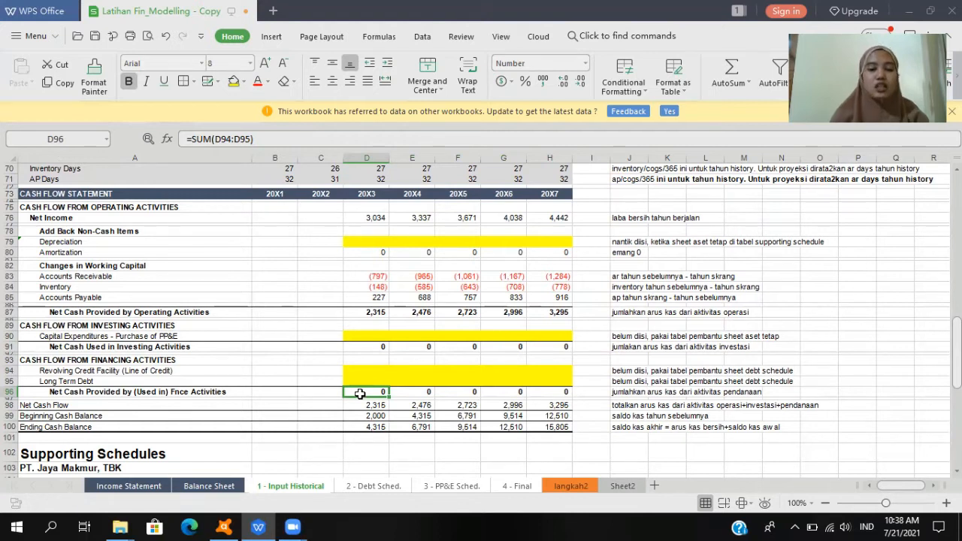
# Step: Check the 20X3 Net Cash Flow formula =D87+D91+D96 in D98 and copy it across 20X4 to 20X7
pyautogui.click(368, 405)
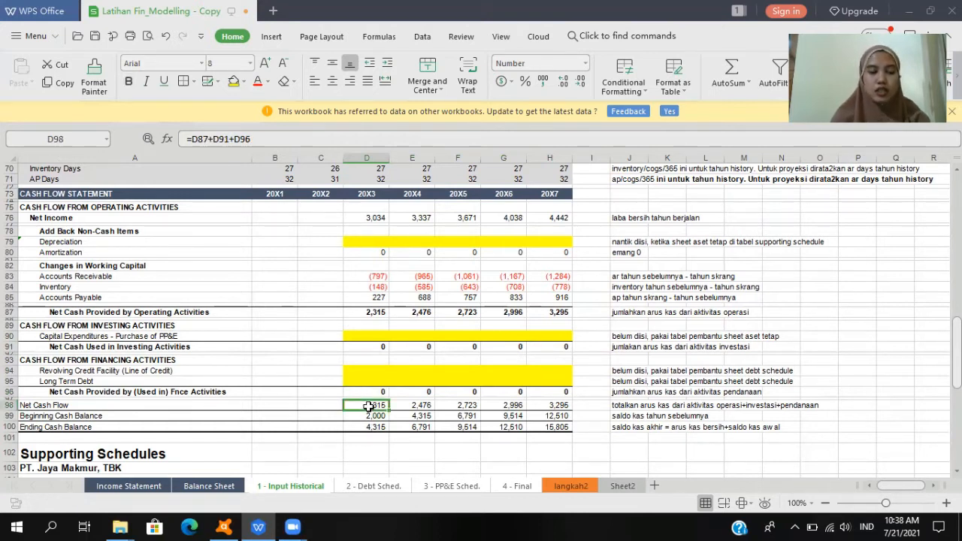
pyautogui.click(259, 138)
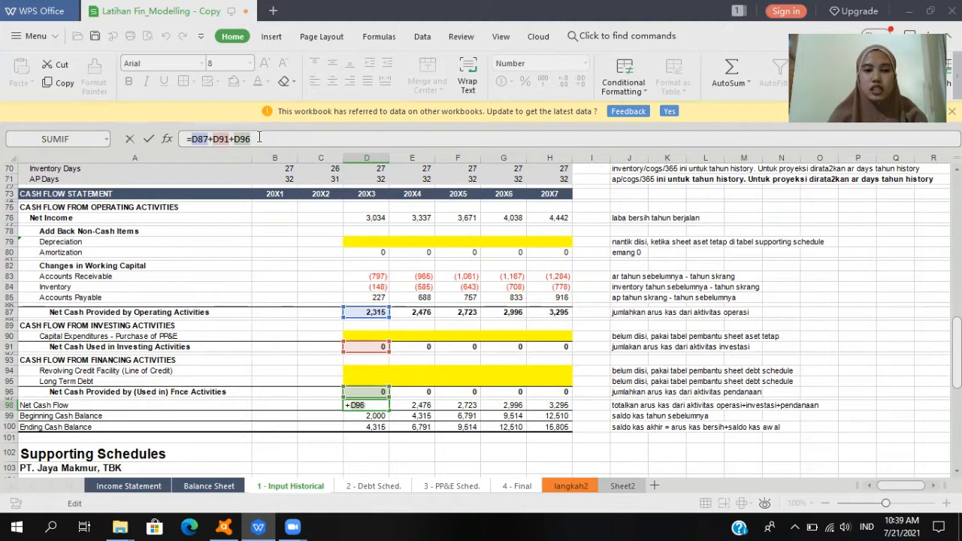
pyautogui.press('Return')
pyautogui.press('Up')
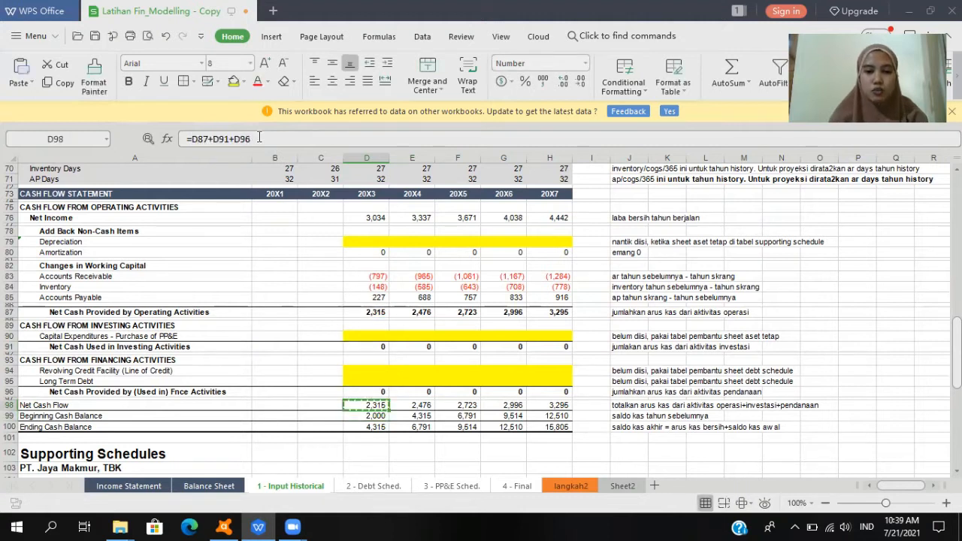
pyautogui.press('Right')
pyautogui.hotkey('shift', 'Right')
pyautogui.hotkey('shift', 'Right')
pyautogui.hotkey('shift', 'Right')
pyautogui.press('Down')
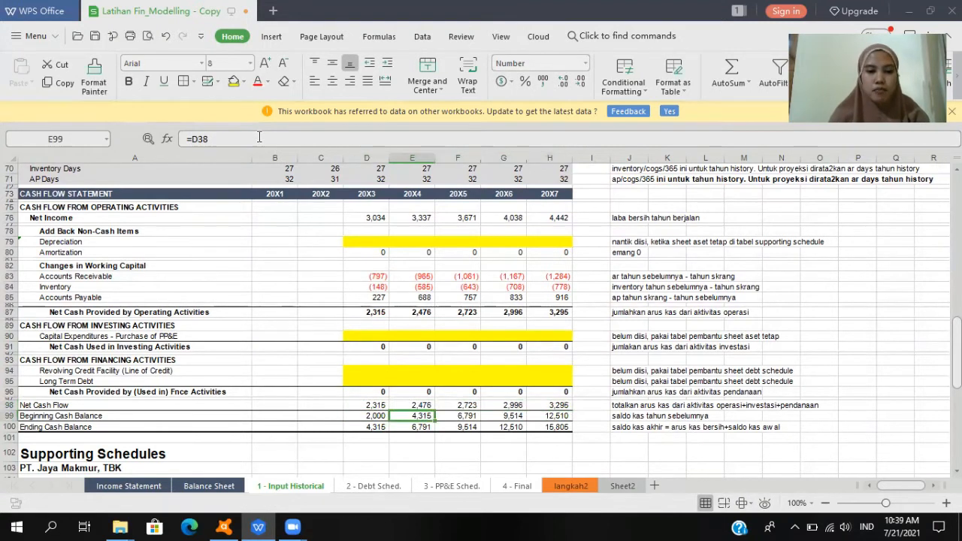
# Step: Trace the 20X3 Beginning Cash Balance in D99 to the 20X2 Cash cell C38 and copy its formula across 20X4 to 20X7
pyautogui.press('Left')
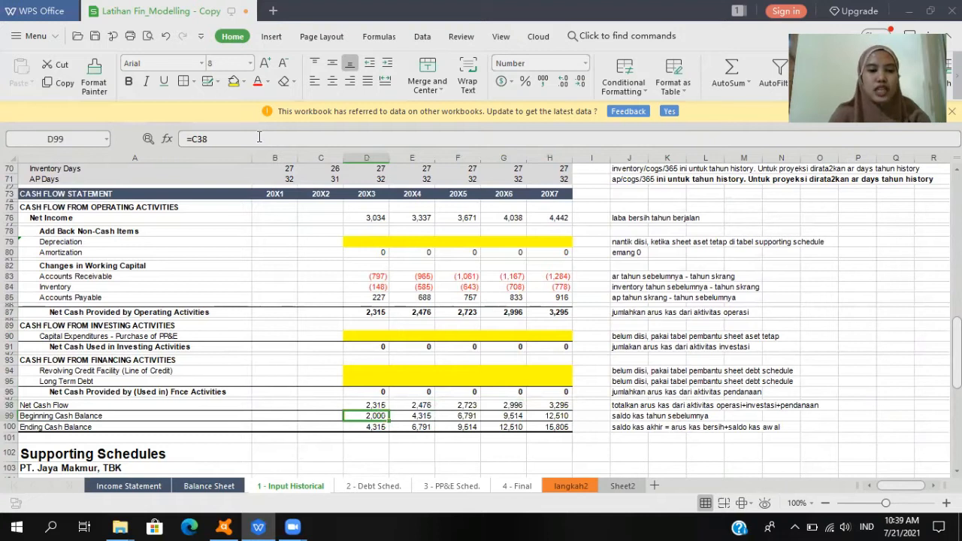
pyautogui.click(247, 138)
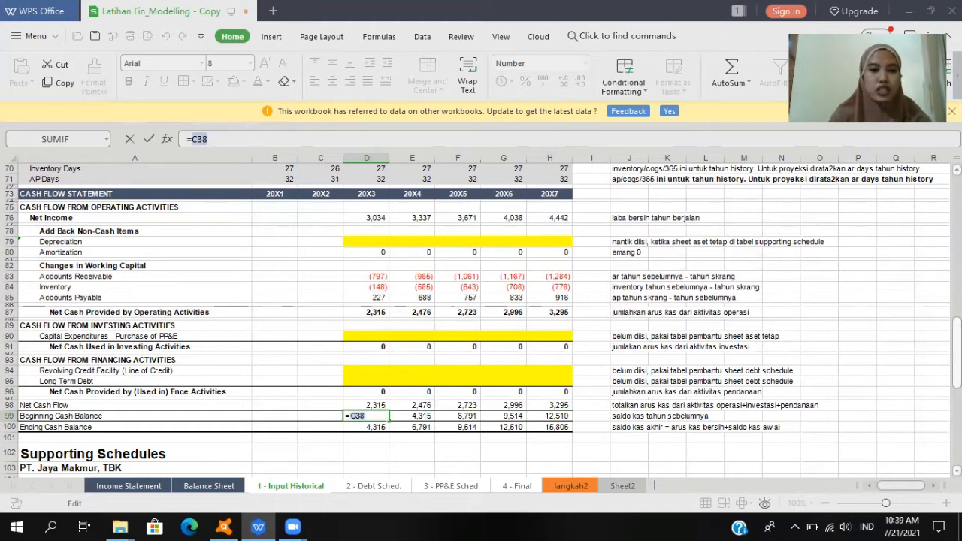
pyautogui.scroll(10, 481, 316)
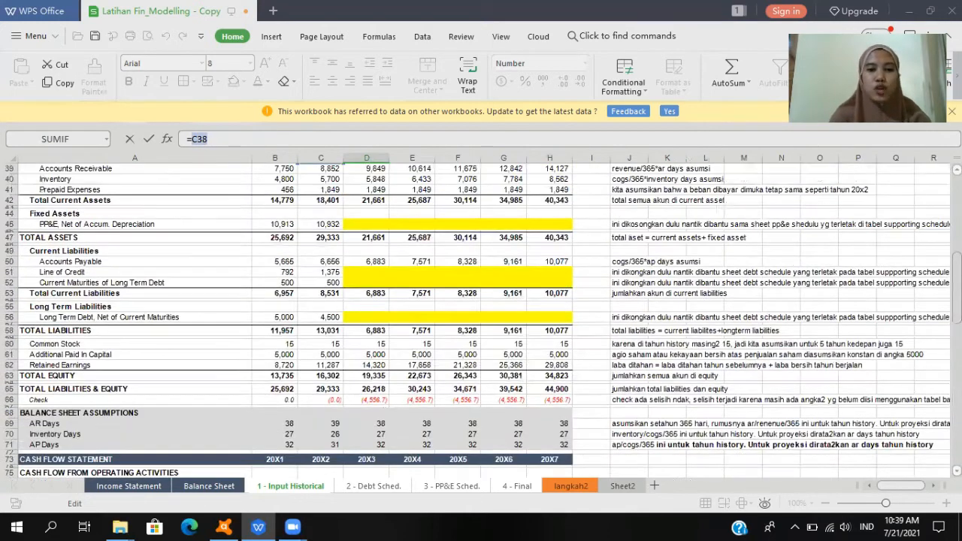
pyautogui.scroll(4, 325, 301)
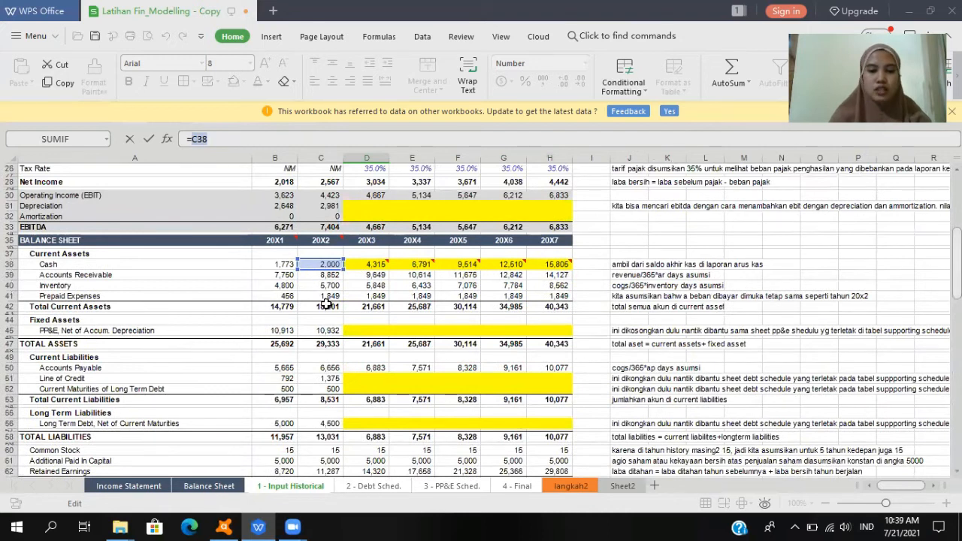
pyautogui.hotkey('ctrl', 'Return')
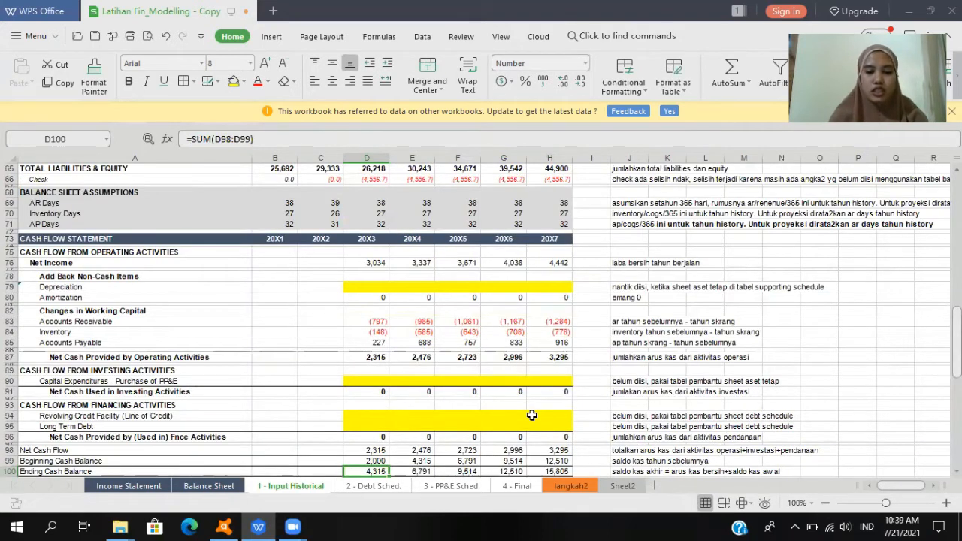
pyautogui.press('Right')
pyautogui.hotkey('shift', 'Right')
pyautogui.hotkey('shift', 'Right')
pyautogui.hotkey('shift', 'Right')
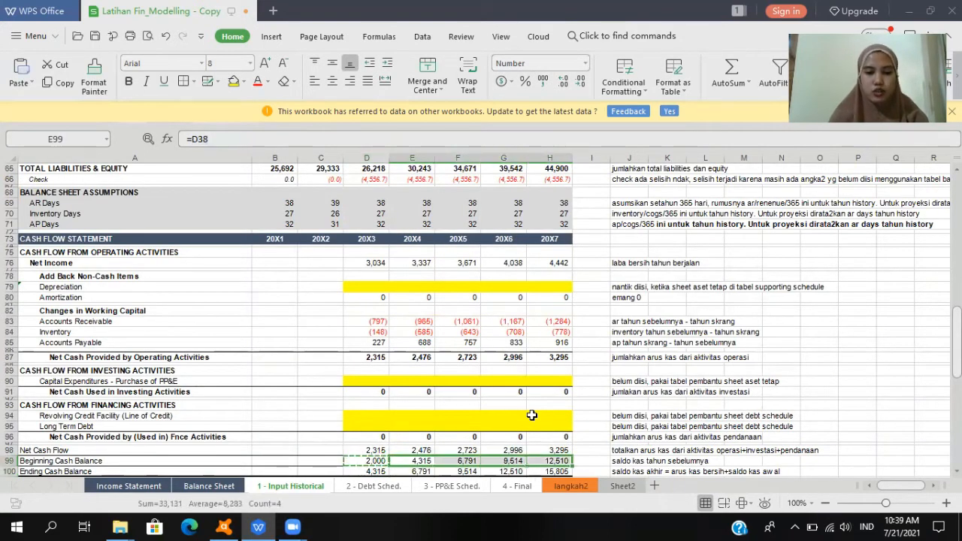
# Step: Check the 20X3 Ending Cash Balance formula =SUM(D98:D99) in D100 and copy it across 20X4 to 20X7
pyautogui.press('Down')
pyautogui.press('Left')
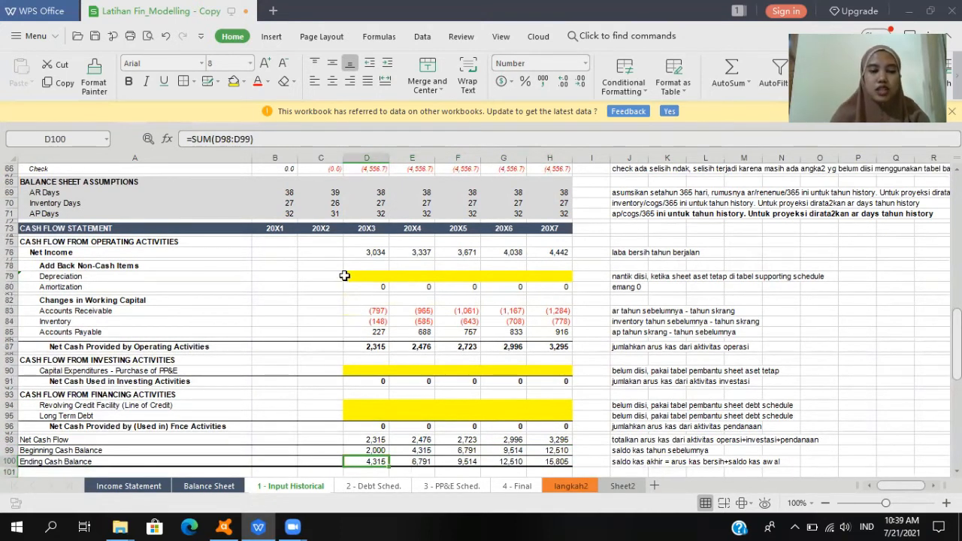
pyautogui.click(264, 139)
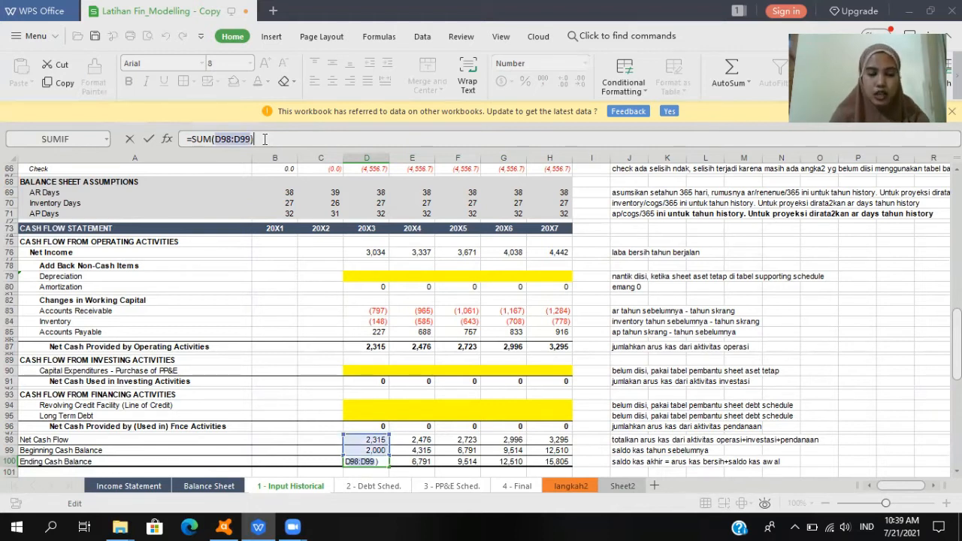
pyautogui.press('Return')
pyautogui.press('Up')
pyautogui.hotkey('ctrl', 'c')
pyautogui.press('Right')
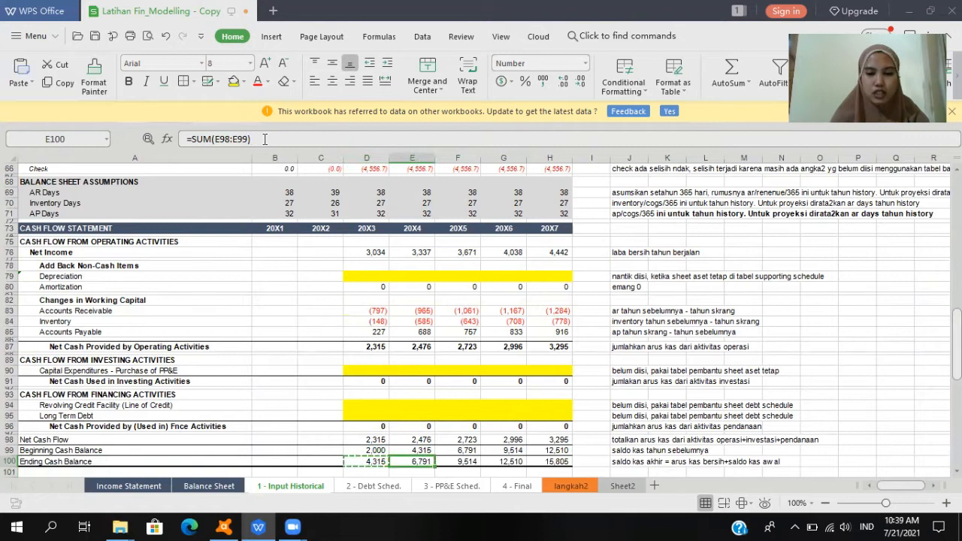
pyautogui.hotkey('shift', 'Right')
pyautogui.hotkey('shift', 'Right')
pyautogui.hotkey('shift', 'Right')
pyautogui.press('Escape')
pyautogui.press('Left')
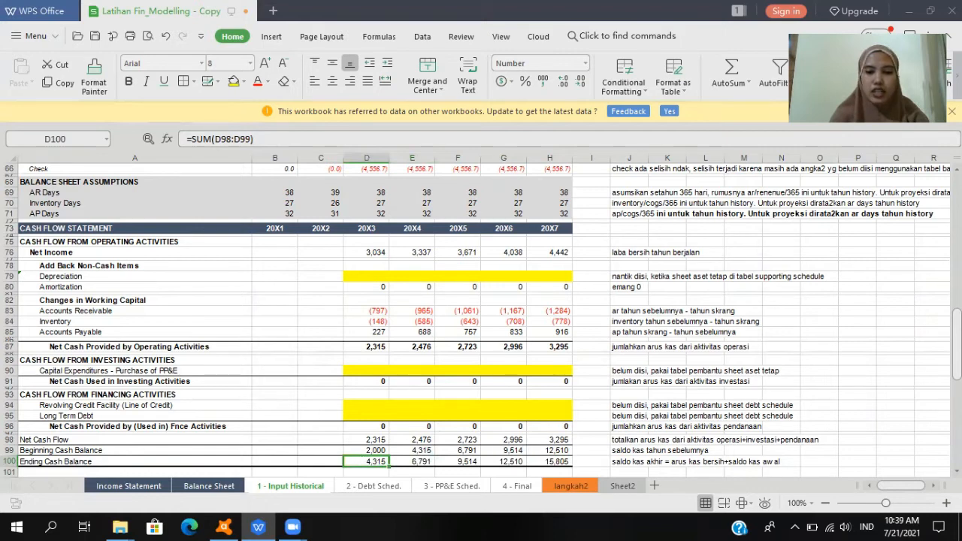
# Step: Examine the 20X3 to 20X7 Cash cells in the balance sheet's current assets
pyautogui.scroll(14, 184, 370)
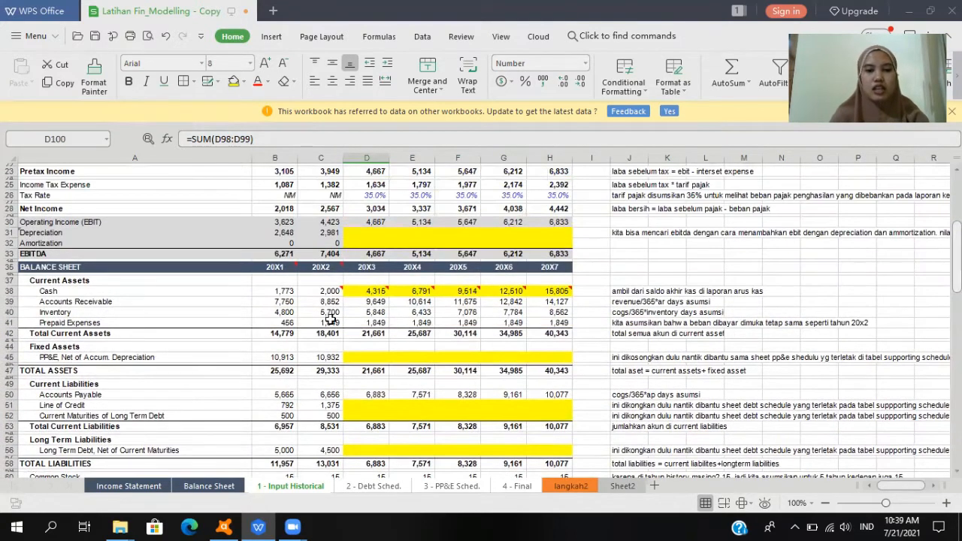
pyautogui.click(369, 291)
pyautogui.keyDown('shift'); pyautogui.click(556, 291); pyautogui.keyUp('shift')
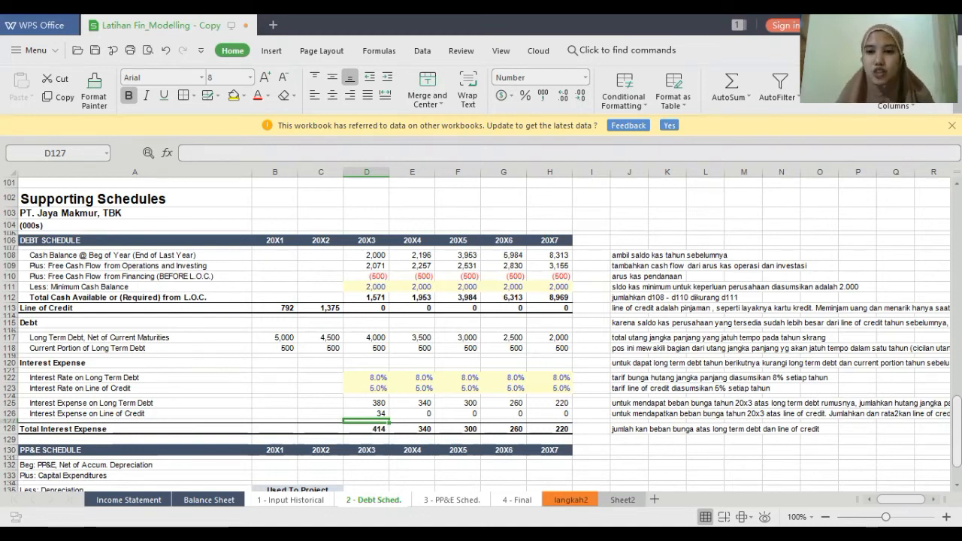
# Step: Inspect the debt schedule's 20X3 beginning-of-year cash balance formula in D108 and the balance sheet cell it references
pyautogui.click(241, 350)
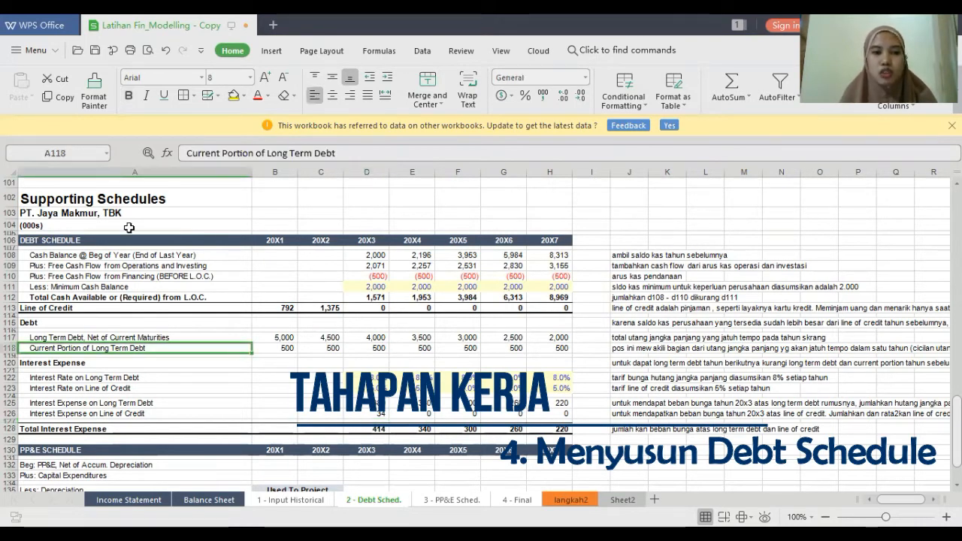
pyautogui.click(49, 241)
pyautogui.click(378, 256)
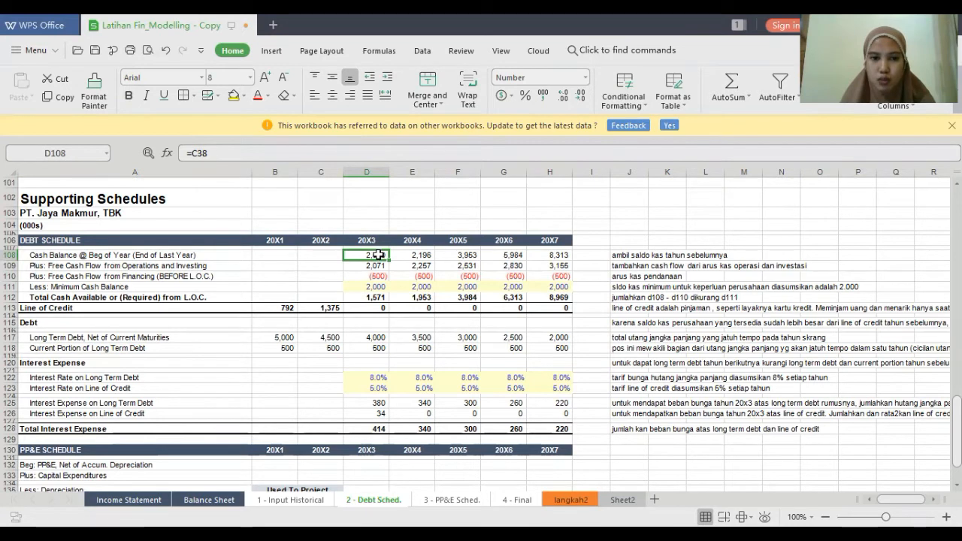
pyautogui.scroll(7, 366, 444)
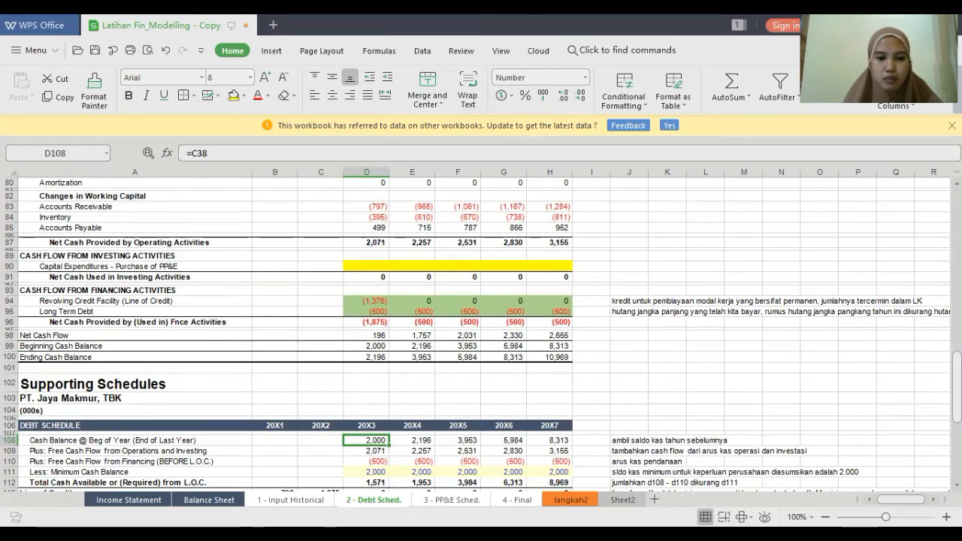
pyautogui.click(260, 149)
pyautogui.scroll(13, 798, 326)
pyautogui.scroll(5, 240, 322)
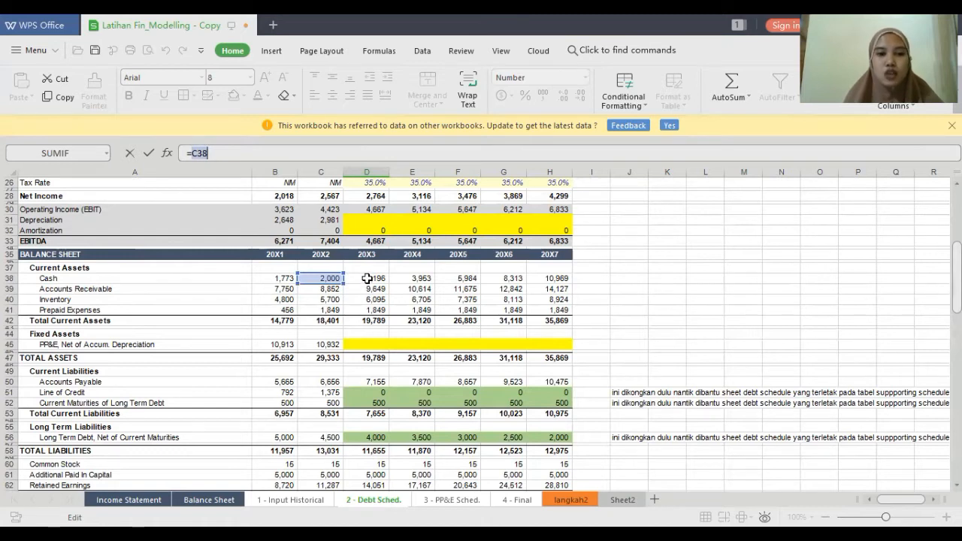
pyautogui.press('Return')
pyautogui.press('Up')
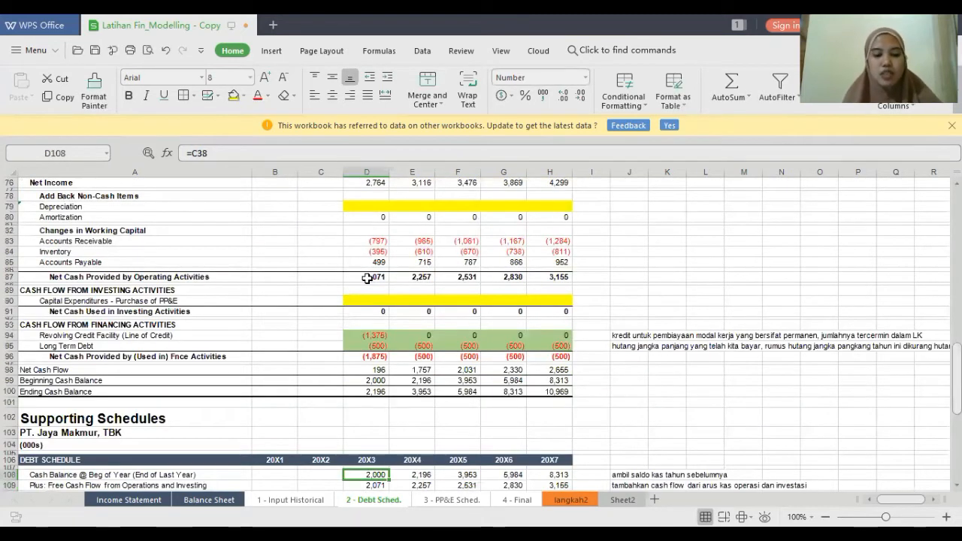
# Step: Copy the 20X3 beginning-of-year cash balance formula from D108 across 20X4 to 20X7
pyautogui.hotkey('ctrl', 'c')
pyautogui.press('Right')
pyautogui.hotkey('shift', 'Right')
pyautogui.hotkey('shift', 'Right')
pyautogui.hotkey('shift', 'Right')
pyautogui.press('Return')
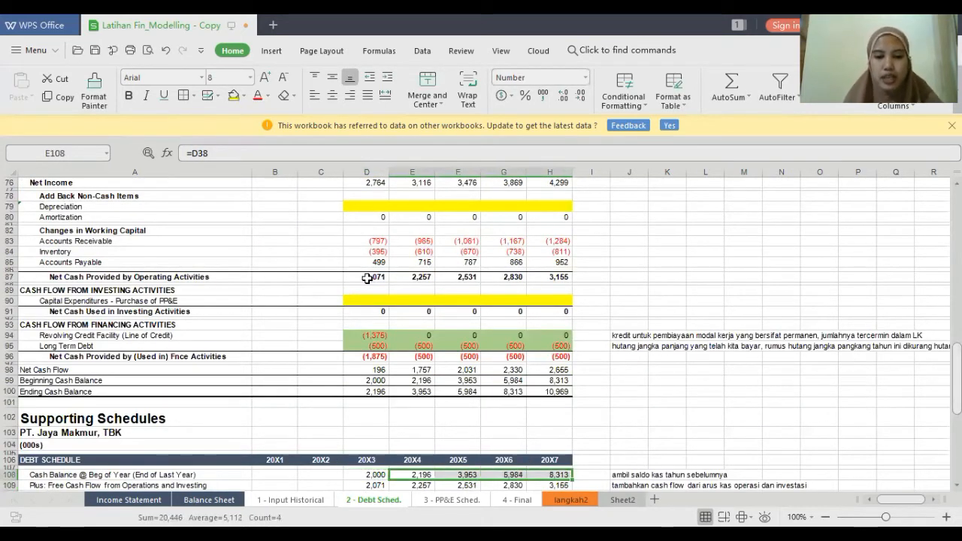
# Step: Inspect which cash flow statement cells the 20X3 Free Cash Flow from Operations and Investing formula in D109 adds
pyautogui.press('Down')
pyautogui.press('Down')
pyautogui.press('Down')
pyautogui.press('Down')
pyautogui.press('Down')
pyautogui.press('Down')
pyautogui.press('Down')
pyautogui.press('Down')
pyautogui.press('Down')
pyautogui.press('Down')
pyautogui.press('Down')
pyautogui.press('Down')
pyautogui.press('Down')
pyautogui.press('Up')
pyautogui.press('Up')
pyautogui.press('Up')
pyautogui.press('Up')
pyautogui.press('Up')
pyautogui.press('Up')
pyautogui.press('Up')
pyautogui.press('Up')
pyautogui.press('Up')
pyautogui.press('Up')
pyautogui.press('Up')
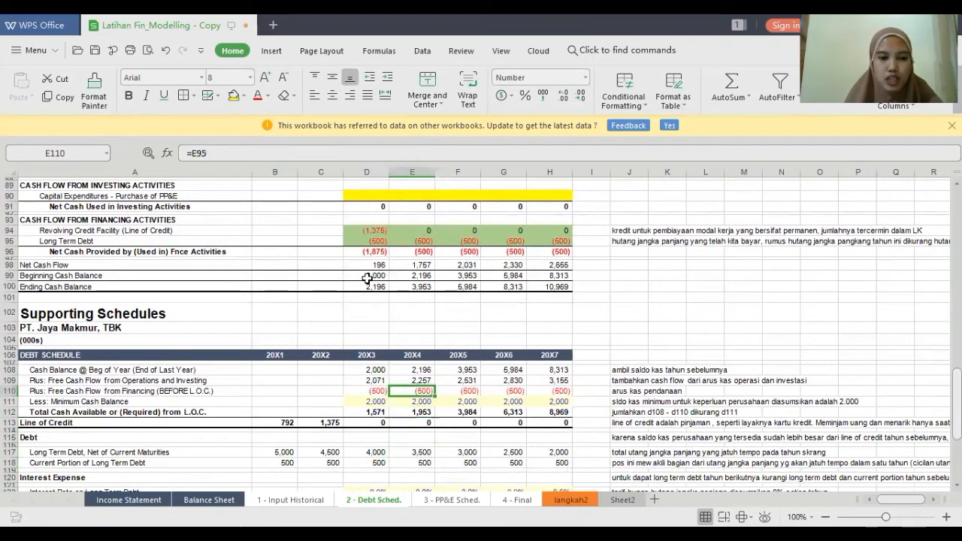
pyautogui.press('Up')
pyautogui.press('Left')
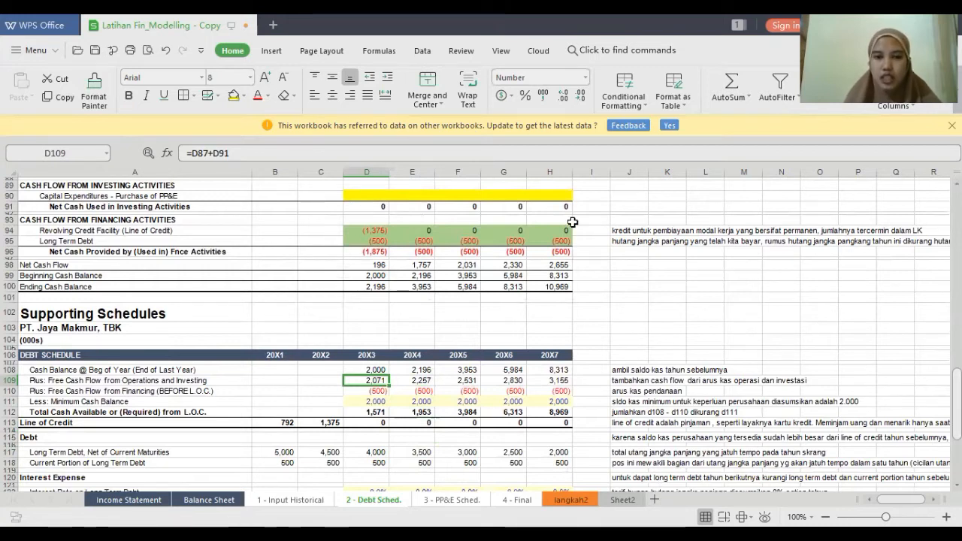
pyautogui.click(426, 153)
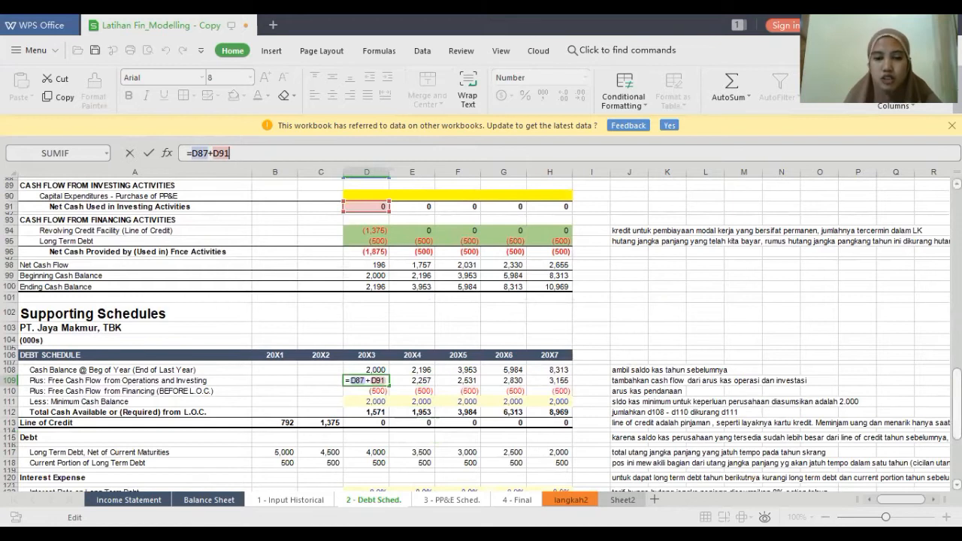
pyautogui.scroll(2, 481, 353)
pyautogui.scroll(5, 79, 367)
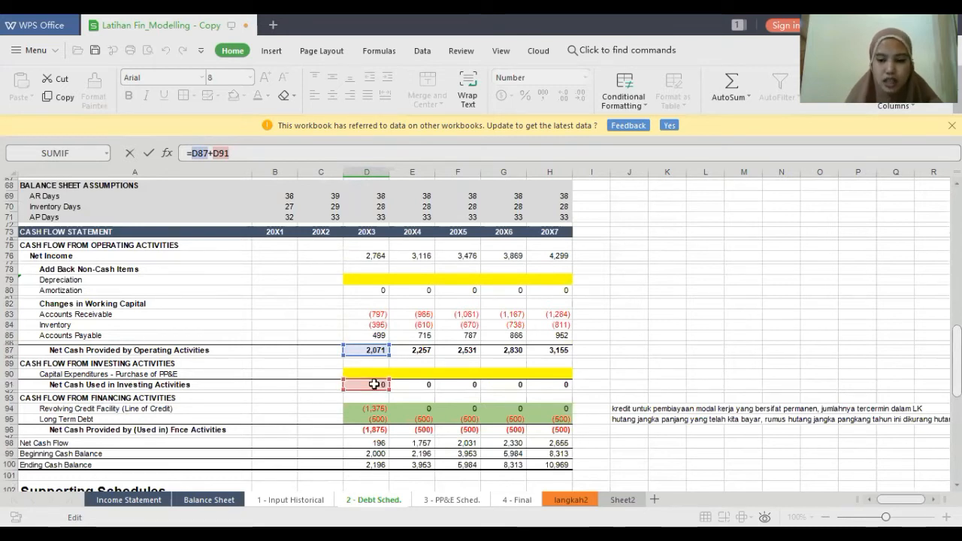
# Step: Copy the Free Cash Flow from Operations and Investing formula =D87+D91 from D109 across the following projected years
pyautogui.press('Return')
pyautogui.press('Up')
pyautogui.hotkey('ctrl', 'c')
pyautogui.press('Right')
pyautogui.hotkey('ctrl', 'v')
pyautogui.hotkey('shift', 'Right')
pyautogui.hotkey('shift', 'Right')
pyautogui.hotkey('shift', 'Right')
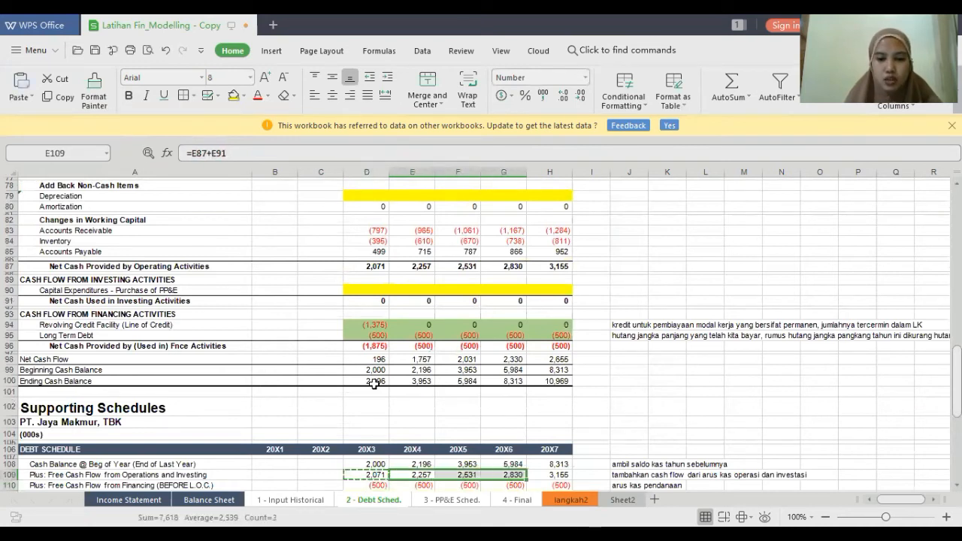
pyautogui.press('Escape')
# Step: Inspect the 20X3 Free Cash Flow from Financing formula in D110 and the Long Term Debt cell it references
pyautogui.press('Down')
pyautogui.press('Down')
pyautogui.press('Down')
pyautogui.press('Down')
pyautogui.press('Down')
pyautogui.press('Down')
pyautogui.press('Down')
pyautogui.press('Down')
pyautogui.press('Down')
pyautogui.press('Down')
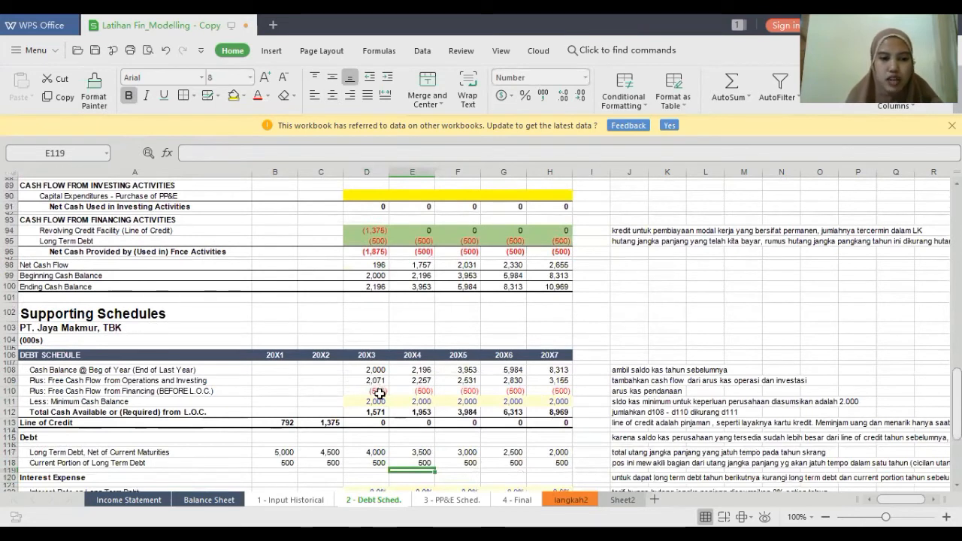
pyautogui.click(377, 391)
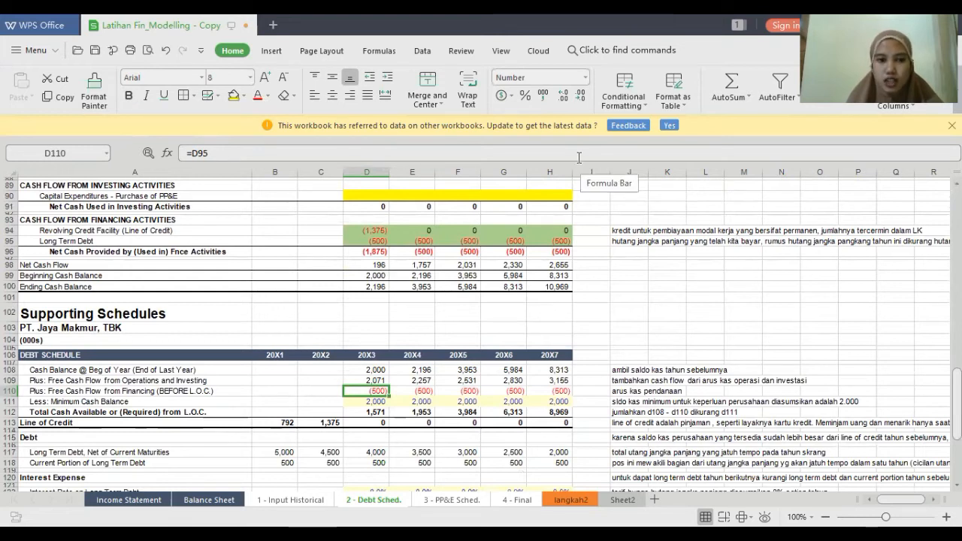
pyautogui.click(578, 157)
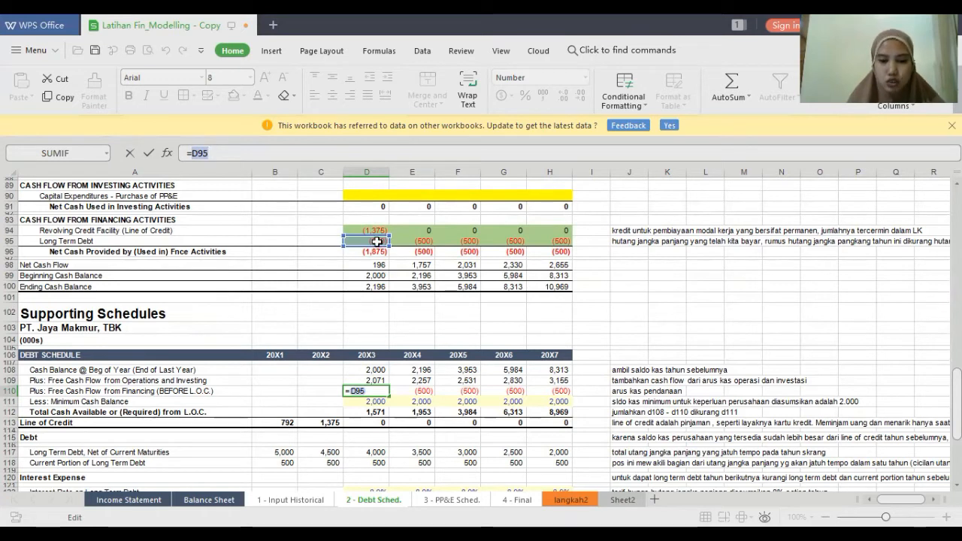
# Step: Copy the Free Cash Flow from Financing formula =D95 from D110 across 20X4 to 20X7, and select the 20X3 minimum cash balance
pyautogui.hotkey('ctrl', 'Return')
pyautogui.hotkey('ctrl', 'c')
pyautogui.press('Right')
pyautogui.hotkey('shift', 'Right')
pyautogui.hotkey('shift', 'Right')
pyautogui.hotkey('shift', 'Right')
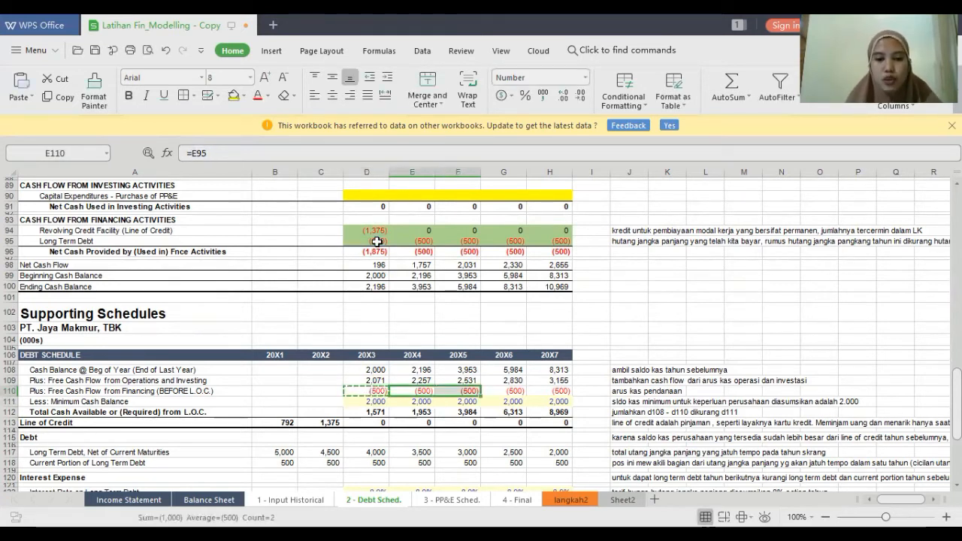
pyautogui.press('Return')
pyautogui.press('Down')
pyautogui.press('Left')
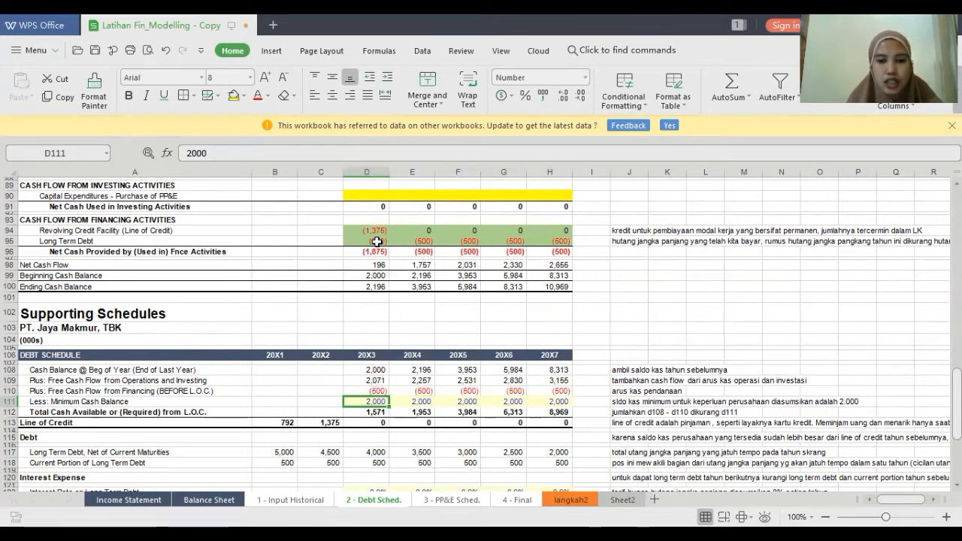
# Step: Review the Minimum Cash Balance assumptions in row 111 across the projected years
pyautogui.hotkey('shift', 'Right')
pyautogui.hotkey('shift', 'Right')
pyautogui.hotkey('shift', 'Right')
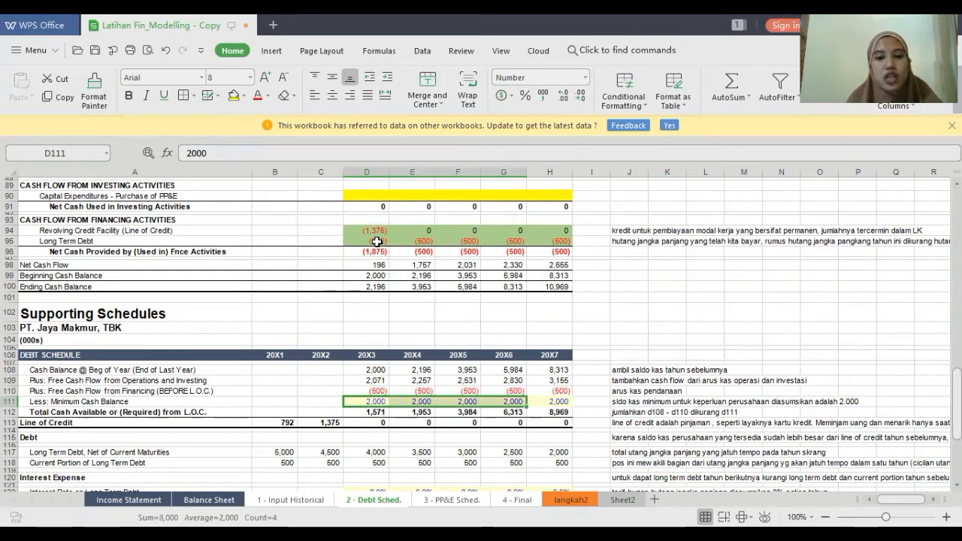
pyautogui.hotkey('shift', 'Left')
pyautogui.hotkey('shift', 'Left')
pyautogui.hotkey('shift', 'Left')
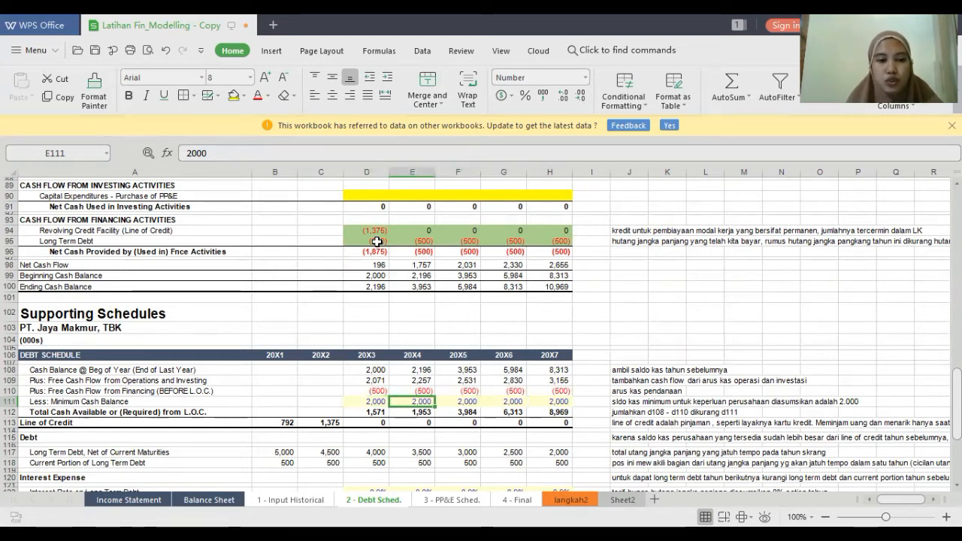
pyautogui.hotkey('shift', 'Right')
pyautogui.hotkey('shift', 'Right')
pyautogui.hotkey('shift', 'Right')
pyautogui.hotkey('shift', 'Right')
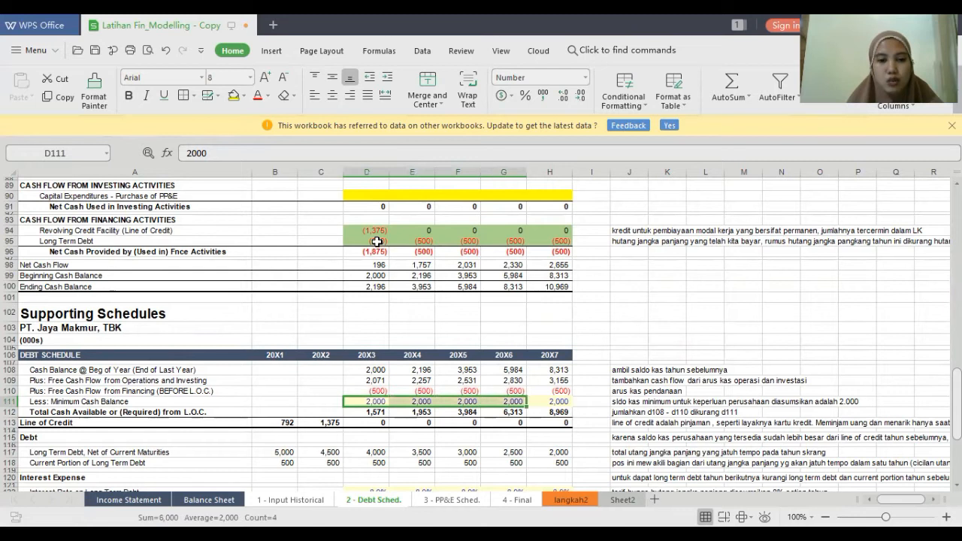
pyautogui.hotkey('shift', 'Left')
pyautogui.hotkey('shift', 'Left')
pyautogui.hotkey('shift', 'Left')
pyautogui.hotkey('shift', 'Left')
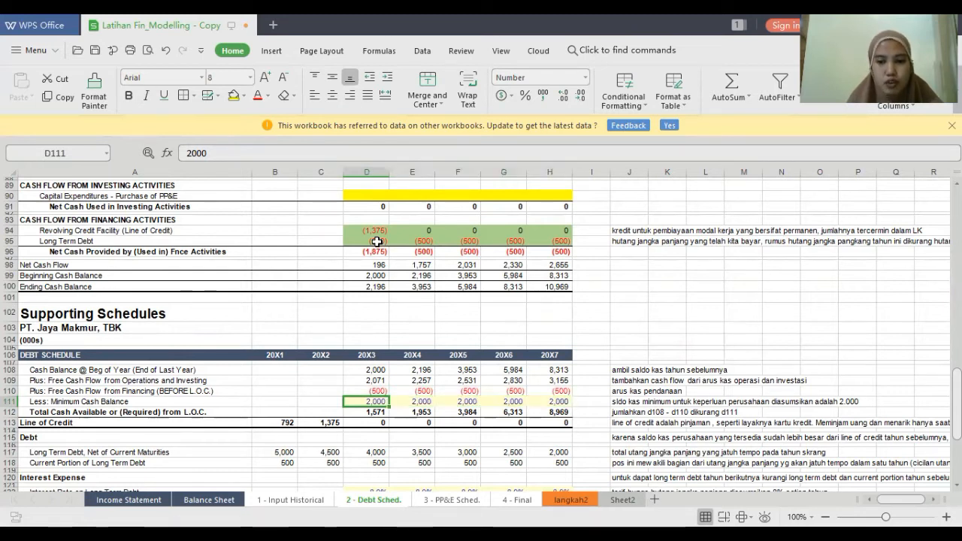
# Step: Inspect which debt schedule cells the 20X3 Total Cash Available or (Required) from L.O.C. formula in D112 combines
pyautogui.press('Down')
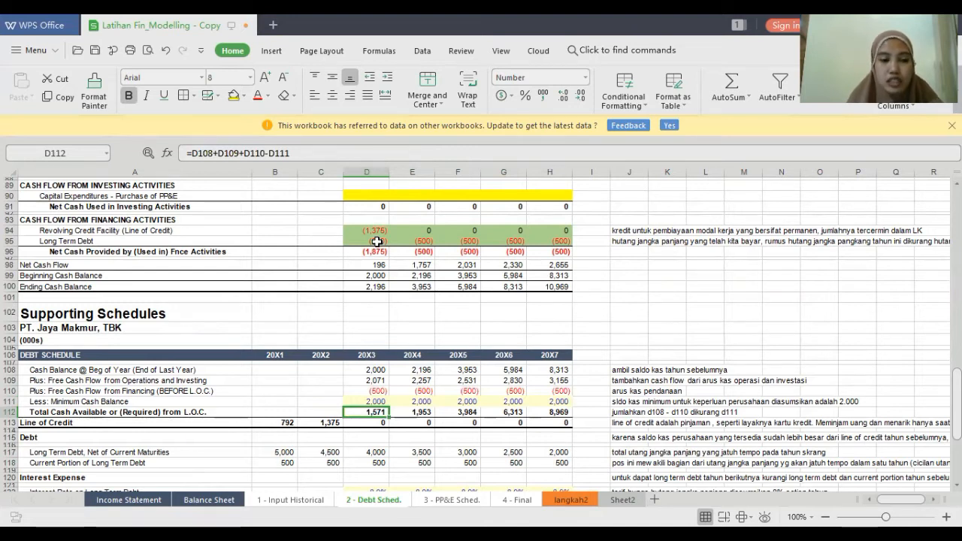
pyautogui.click(304, 149)
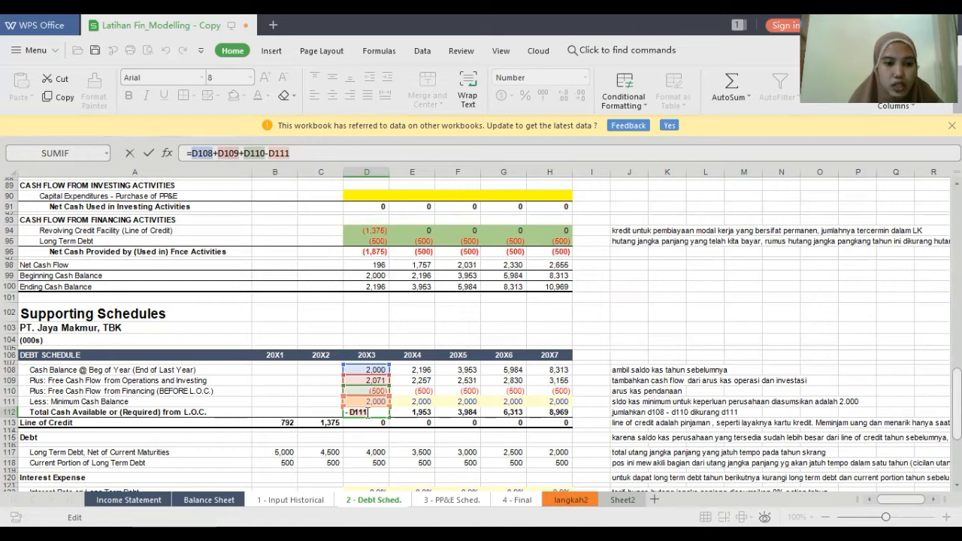
pyautogui.press('Return')
# Step: Copy the Total Cash Available formula =D108+D109+D110-D111 from D112 across 20X4 to 20X7
pyautogui.press('Up')
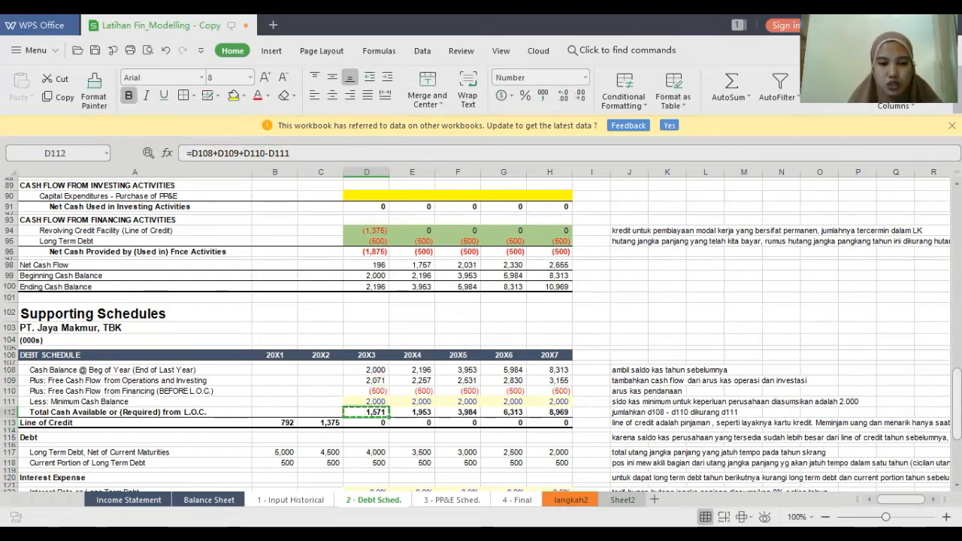
pyautogui.press('Right')
pyautogui.hotkey('shift', 'Right')
pyautogui.hotkey('shift', 'Right')
pyautogui.hotkey('shift', 'Right')
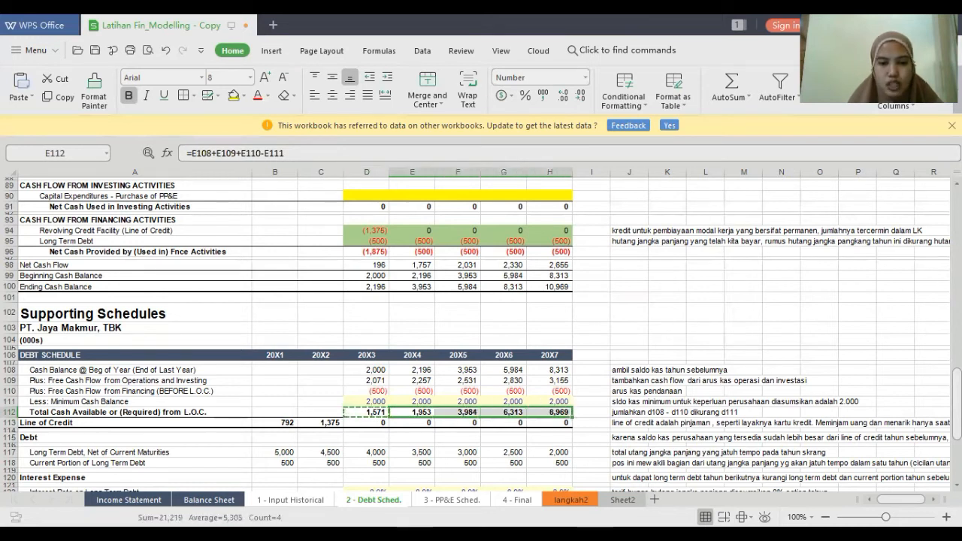
pyautogui.press('Return')
# Step: Examine the Line of Credit row 113, comparing the historical 20X1 and 20X2 cells with the 20X3 projection
pyautogui.press('Down')
pyautogui.press('Left')
pyautogui.press('Left')
pyautogui.press('Left')
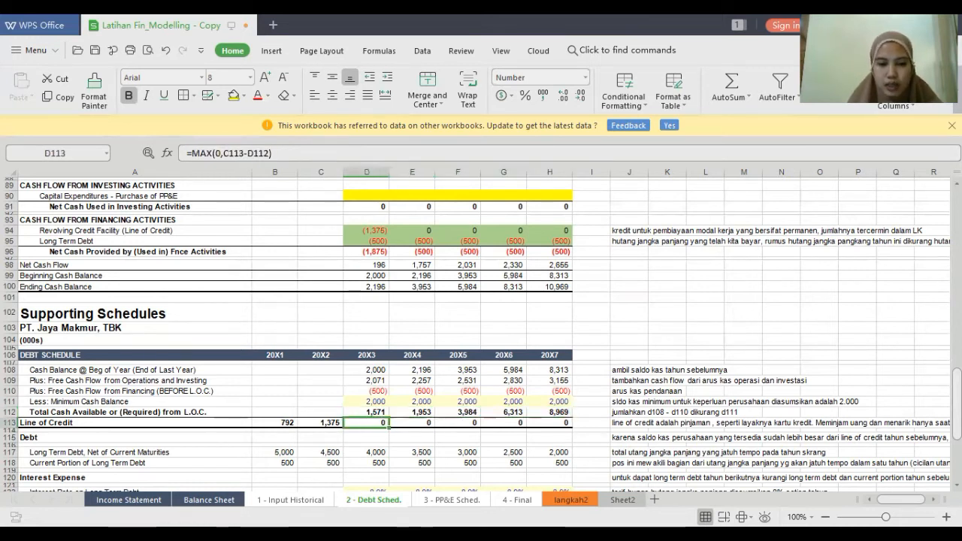
pyautogui.press('Left')
pyautogui.press('Right')
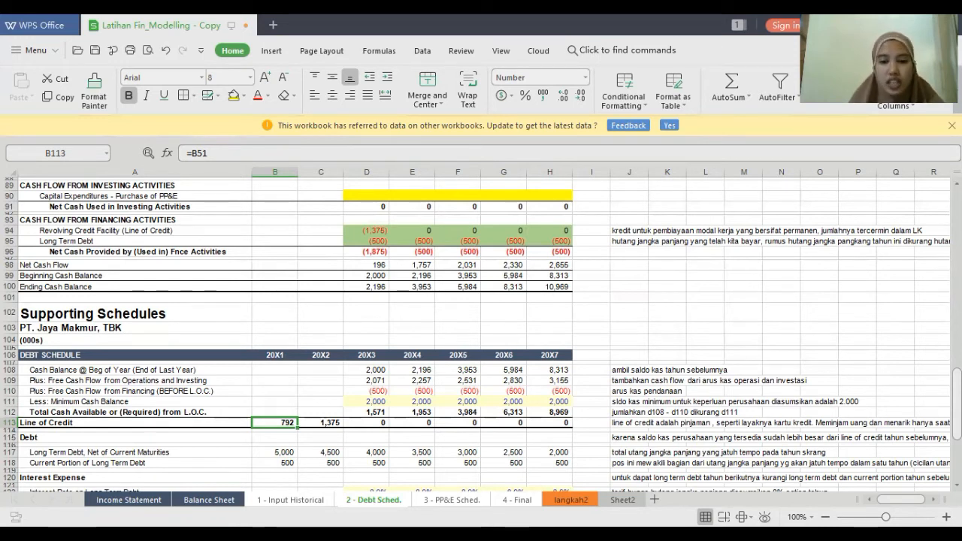
pyautogui.press('Right')
pyautogui.press('Left')
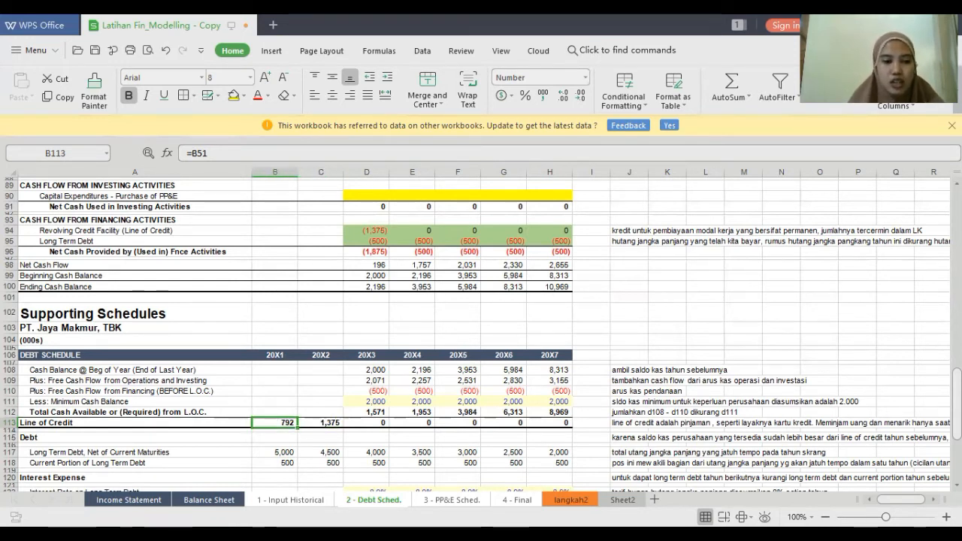
pyautogui.press('Right')
pyautogui.press('Left')
pyautogui.press('Right')
pyautogui.press('Left')
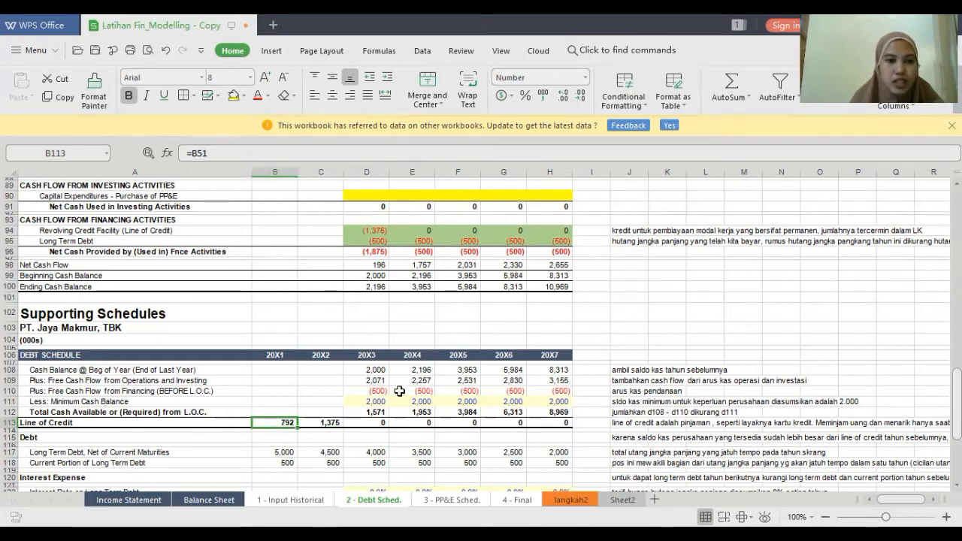
# Step: Trace the 20X1 Line of Credit formula in B113 to the balance sheet cell it references
pyautogui.press('F2')
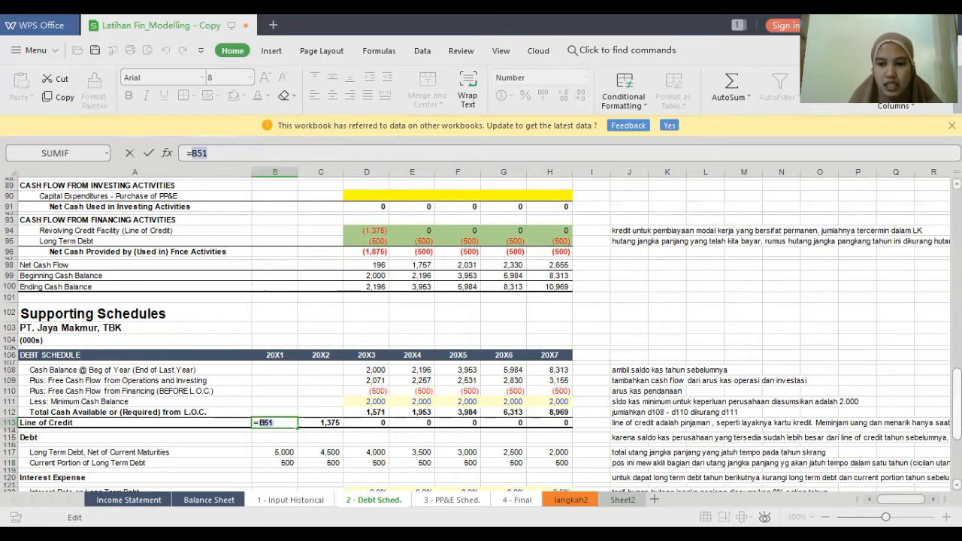
pyautogui.scroll(8, 904, 343)
pyautogui.scroll(8, 480, 335)
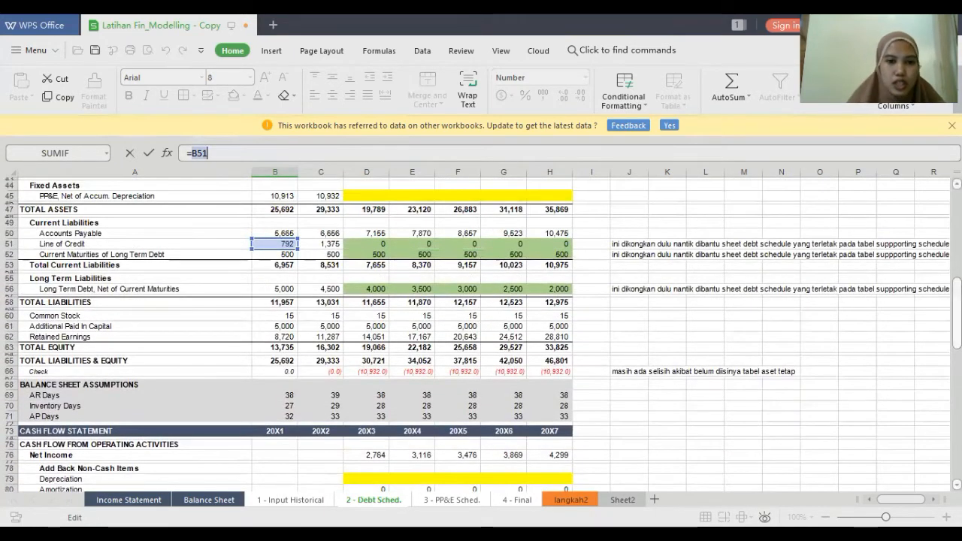
pyautogui.press('Return')
pyautogui.press('Up')
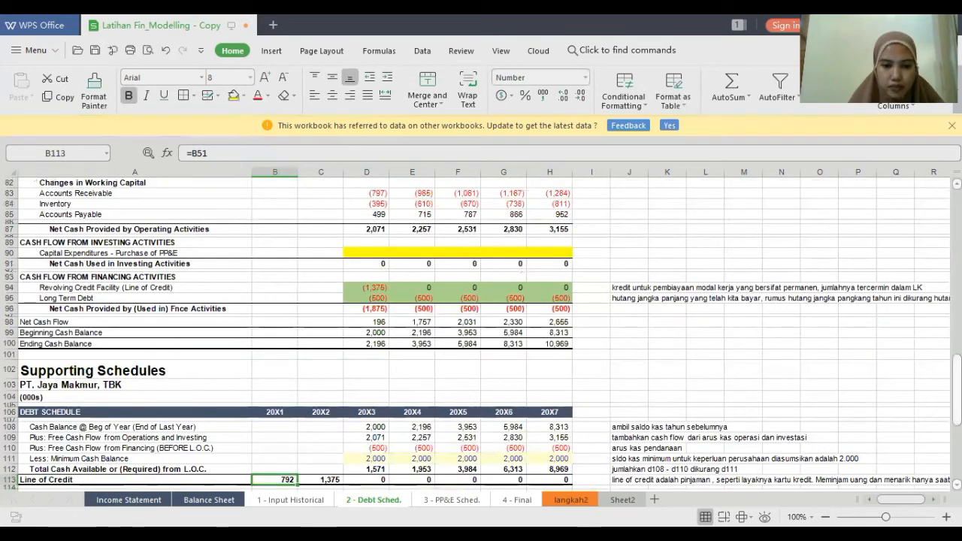
# Step: Review the projected Line of Credit cells in row 113 against the 20X3 Total Cash Available in D112
pyautogui.press('Right')
pyautogui.press('Right')
pyautogui.press('Right')
pyautogui.press('Down')
pyautogui.press('Down')
pyautogui.press('Up')
pyautogui.press('Up')
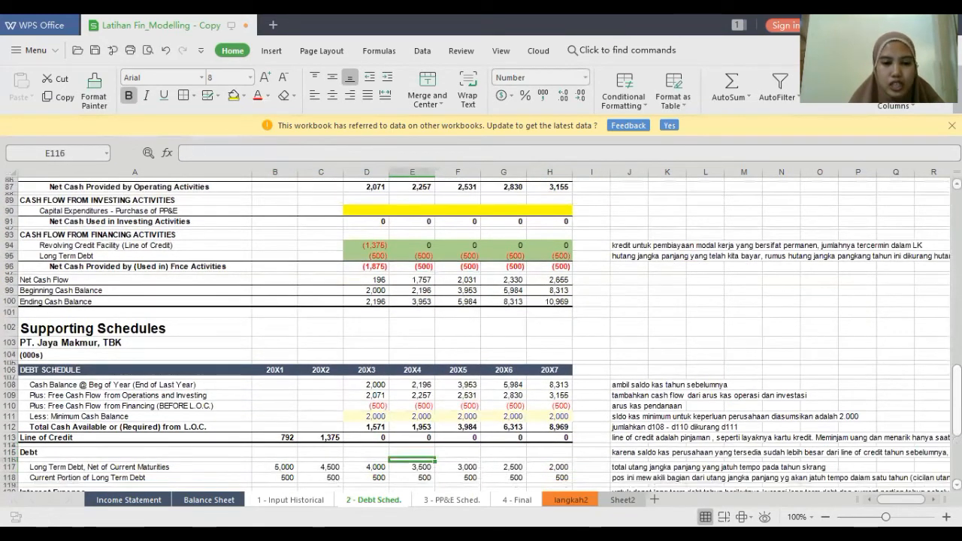
pyautogui.press('Left')
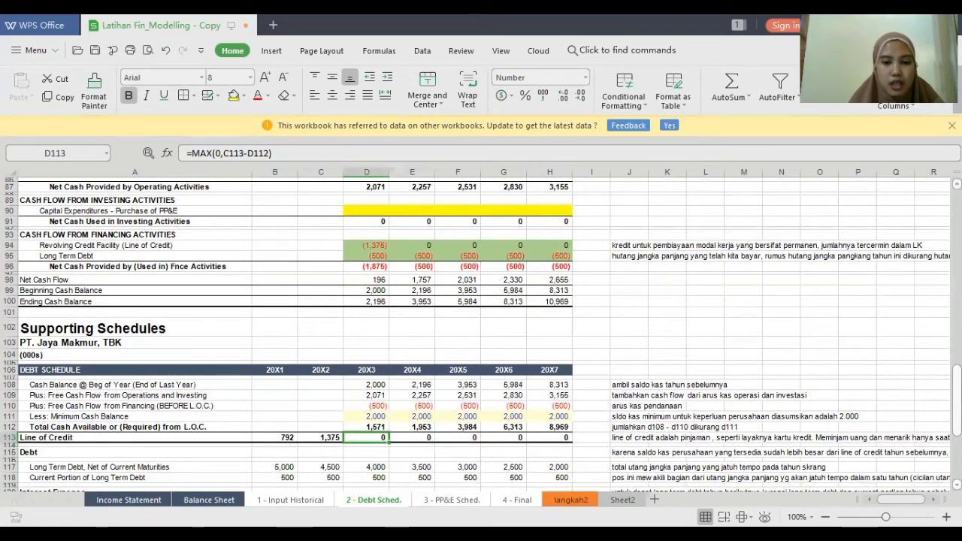
pyautogui.press('Right')
pyautogui.press('Right')
pyautogui.press('Right')
pyautogui.press('Right')
pyautogui.press('Left')
pyautogui.press('Left')
pyautogui.press('Left')
pyautogui.press('Left')
pyautogui.press('Up')
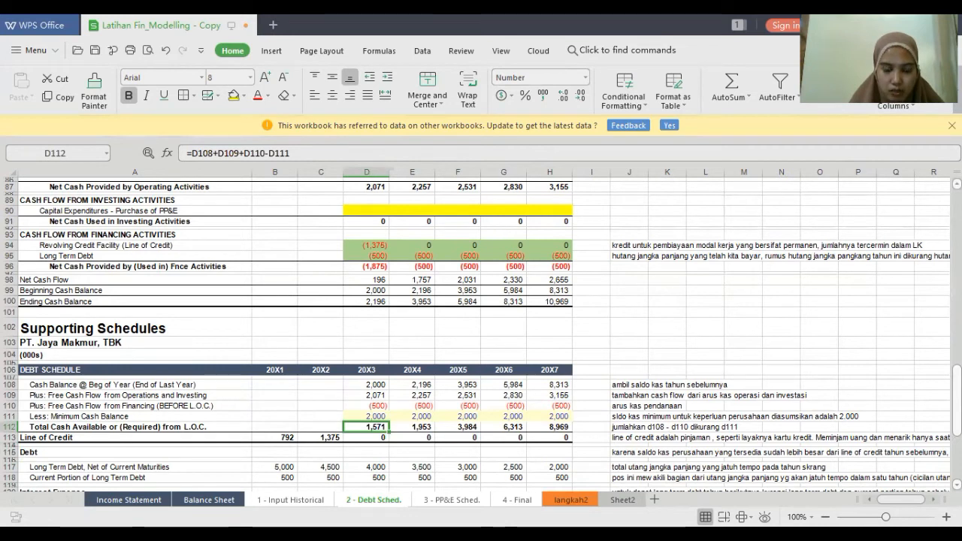
pyautogui.press('Down')
pyautogui.press('Down')
pyautogui.press('Up')
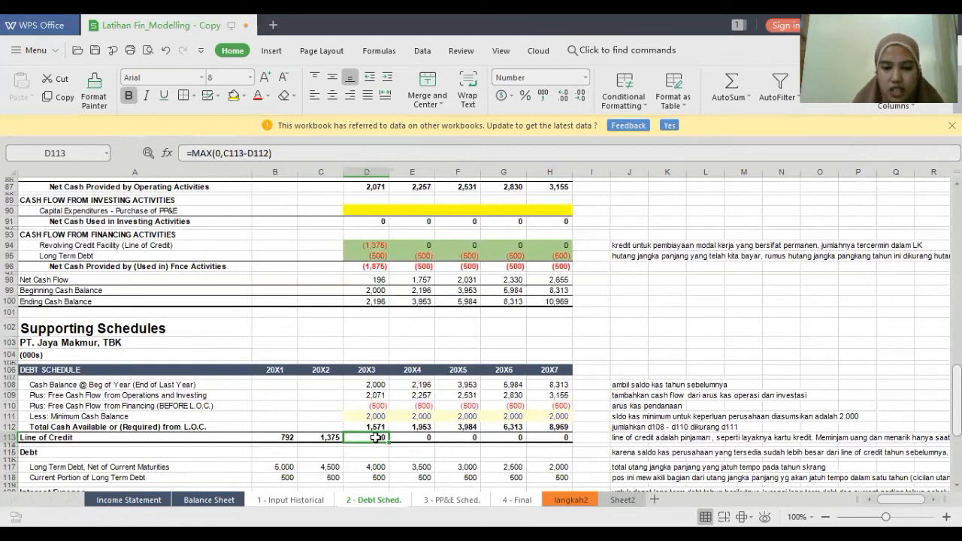
# Step: Check the Line of Credit formulas in row 113 year by year from 20X3 to 20X7
pyautogui.press('Right')
pyautogui.press('Right')
pyautogui.press('Right')
pyautogui.press('Right')
pyautogui.press('Left')
pyautogui.press('Left')
pyautogui.press('Left')
pyautogui.press('Left')
pyautogui.press('Right')
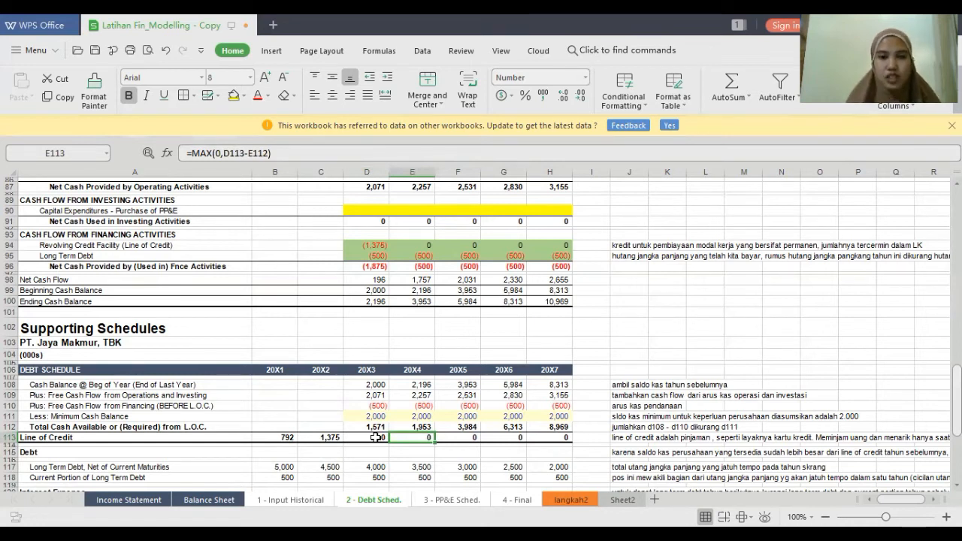
# Step: Inspect which cells the 20X3 Line of Credit MAX formula in D113 references
pyautogui.press('Down')
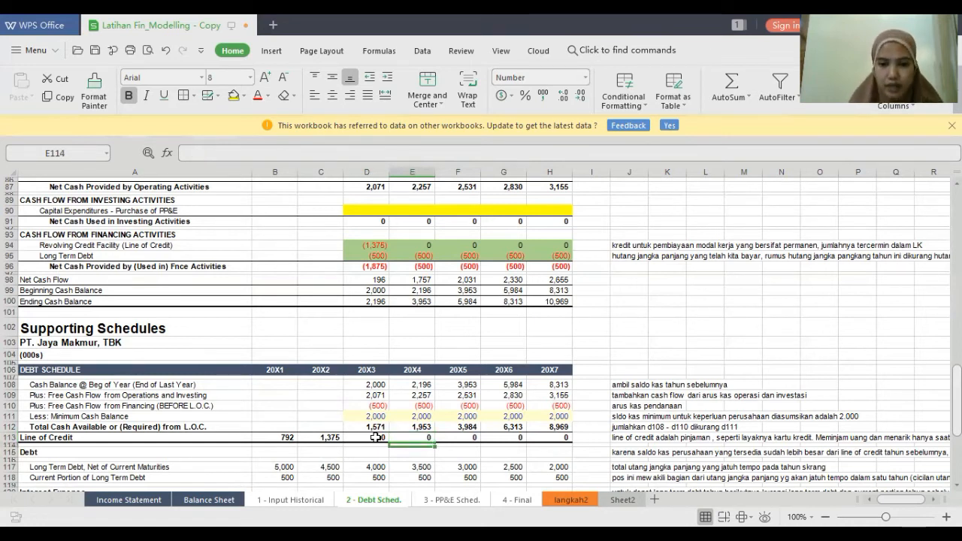
pyautogui.press('Left')
pyautogui.press('Up')
pyautogui.press('Up')
pyautogui.press('Down')
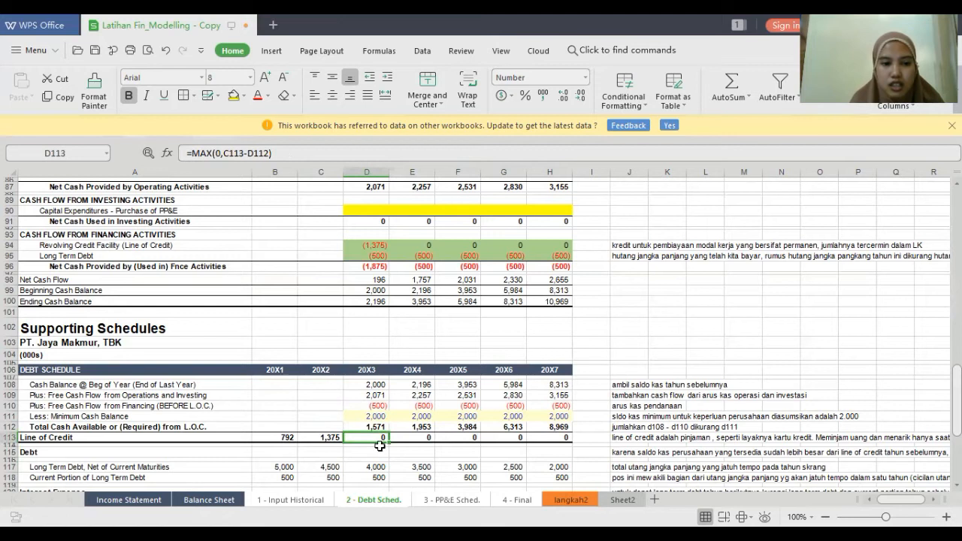
pyautogui.click(281, 148)
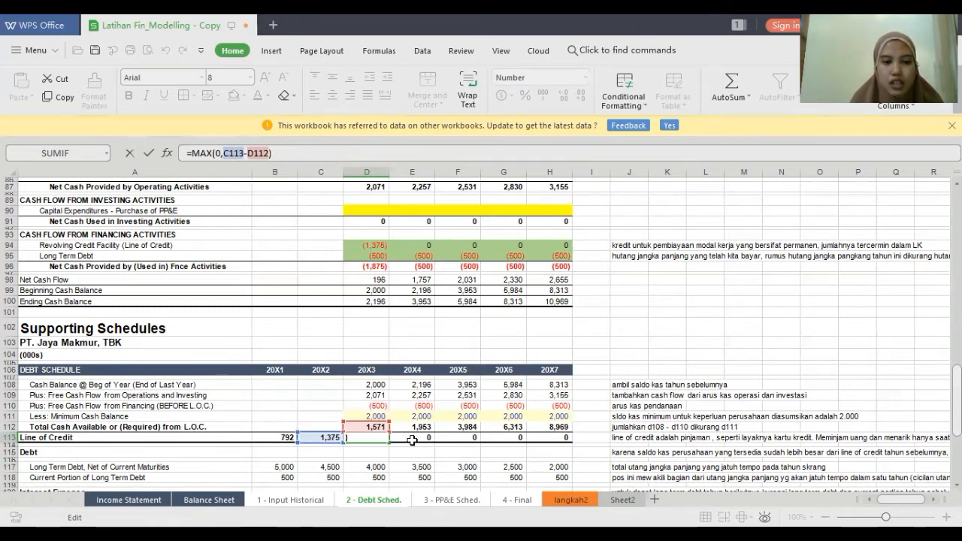
pyautogui.press('Return')
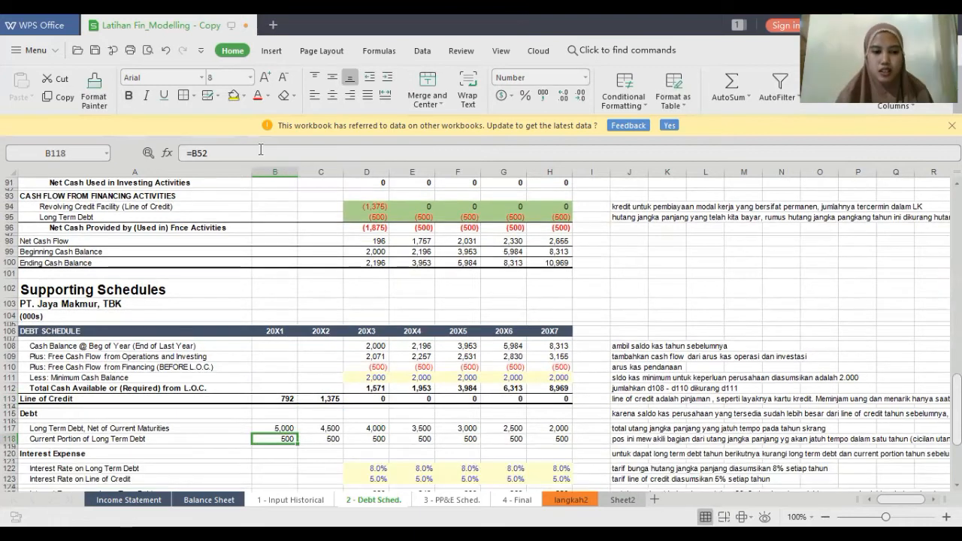
# Step: Examine the Long Term Debt and Current Portion labels and their 20X1 cells in rows 117 and 118
pyautogui.press('Up')
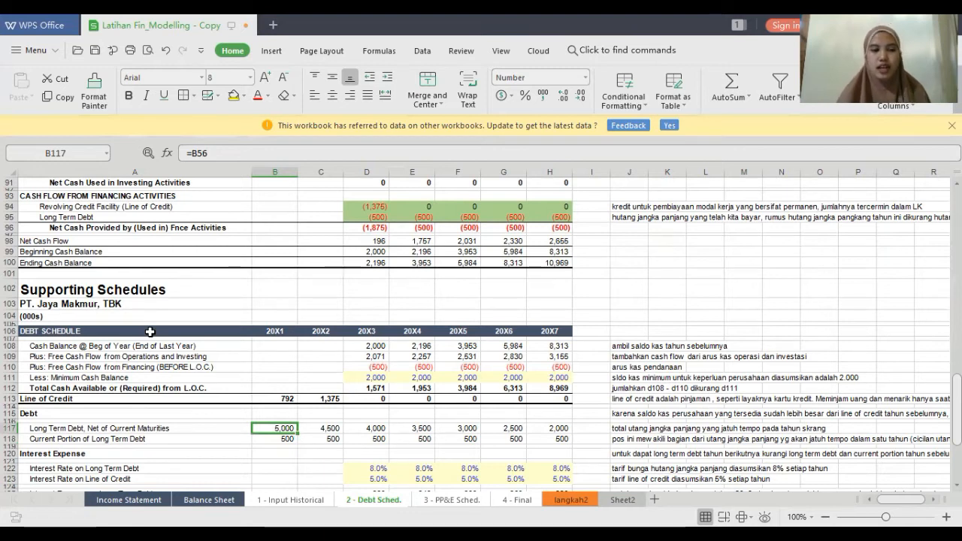
pyautogui.press('Left')
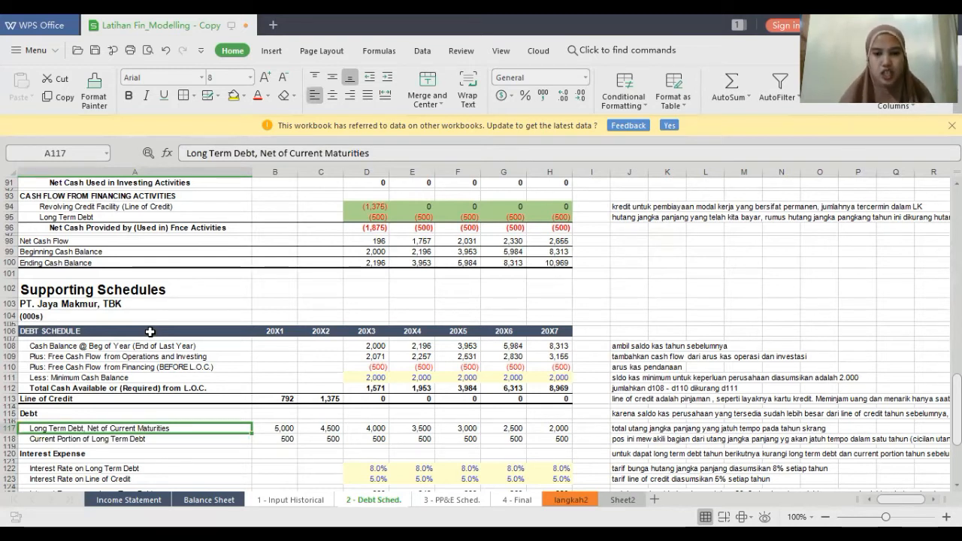
pyautogui.press('Right')
pyautogui.press('Left')
pyautogui.press('Down')
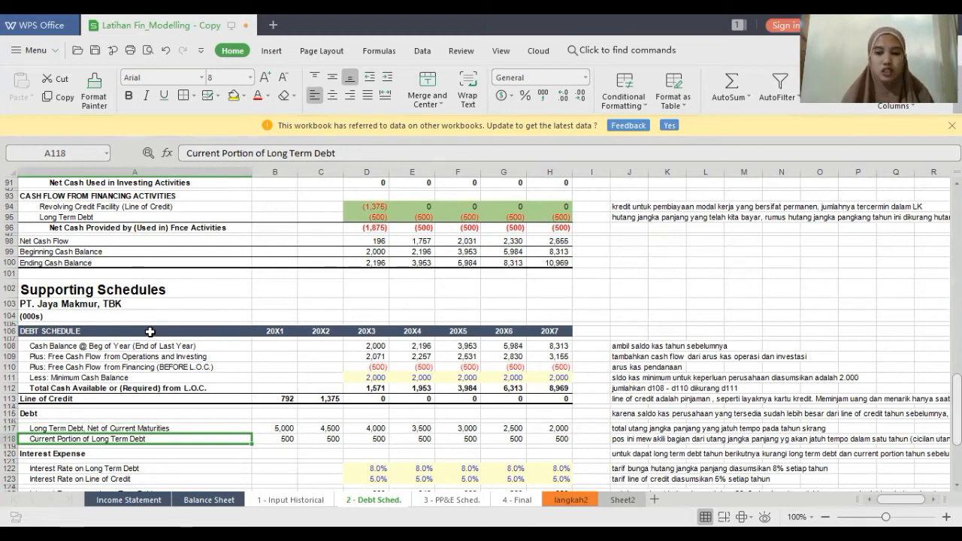
pyautogui.press('Right')
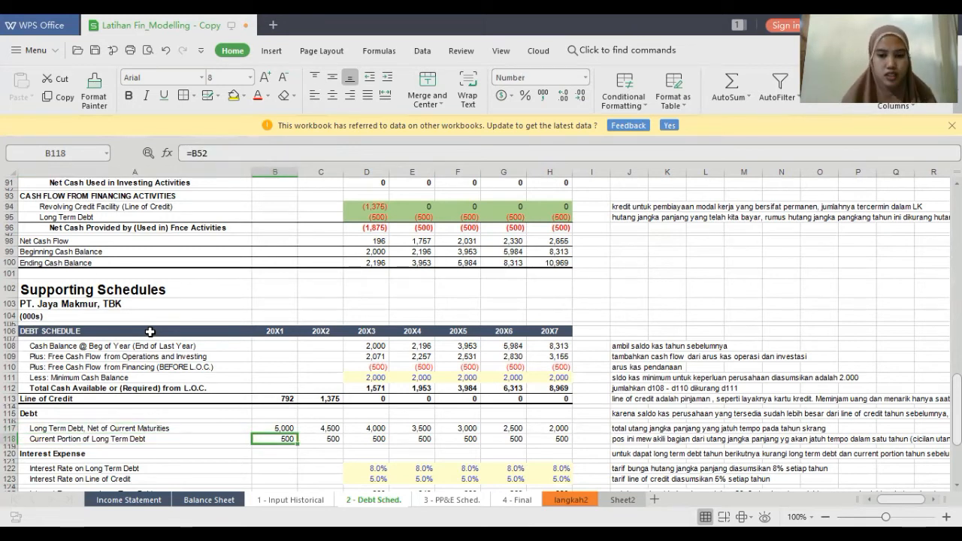
# Step: Compare the 20X3 formulas for Long Term Debt in D117 and Current Portion of Long Term Debt in D118
pyautogui.press('Up')
pyautogui.press('Right')
pyautogui.press('Right')
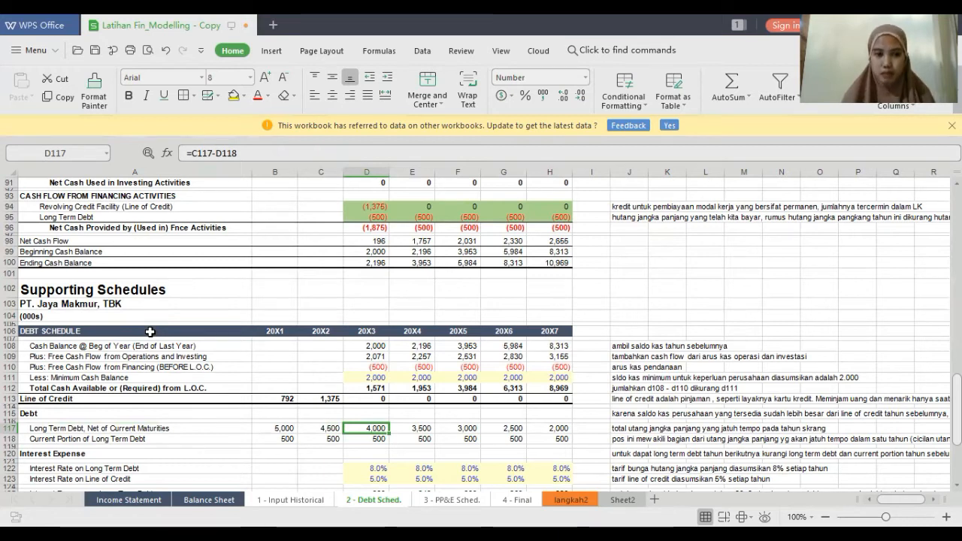
pyautogui.press('Down')
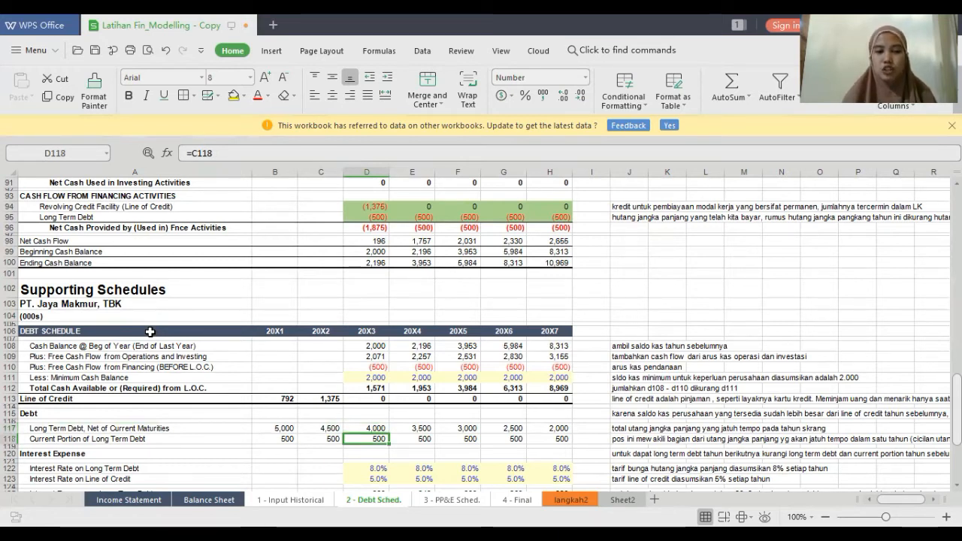
# Step: Review the Current Portion of Long Term Debt cells in row 118 across the projected years
pyautogui.press('Right')
pyautogui.press('Right')
pyautogui.press('Right')
pyautogui.press('Left')
pyautogui.press('Left')
pyautogui.press('Left')
pyautogui.press('Right')
pyautogui.press('Left')
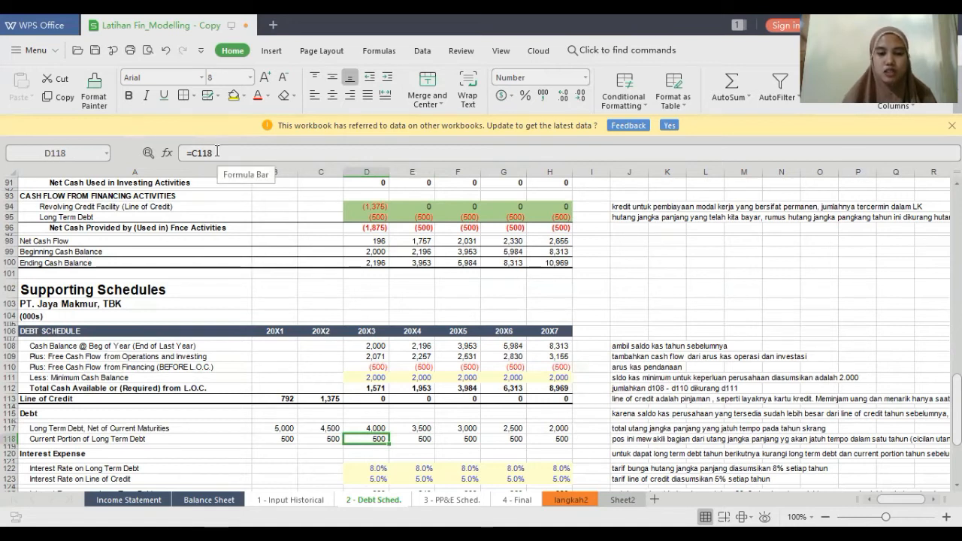
pyautogui.press('Left')
pyautogui.press('Right')
pyautogui.press('Right')
pyautogui.press('Right')
pyautogui.press('Right')
pyautogui.press('Left')
pyautogui.press('Left')
pyautogui.press('Left')
# Step: Copy the Current Portion of Long Term Debt formula =C118 from D118 across 20X4 to 20X7
pyautogui.hotkey('ctrl', 'c')
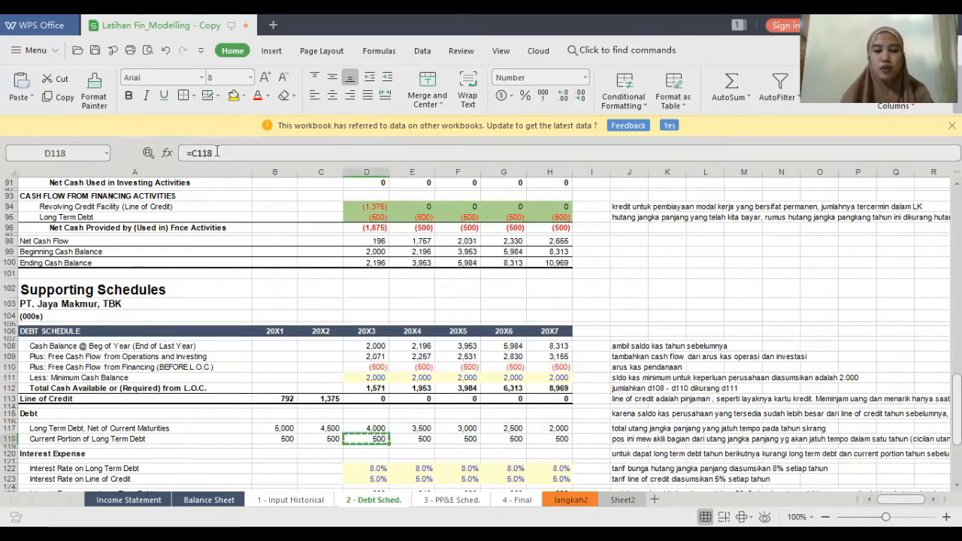
pyautogui.press('Right')
pyautogui.hotkey('shift', 'Right')
pyautogui.hotkey('shift', 'Right')
pyautogui.hotkey('shift', 'Right')
pyautogui.press('Return')
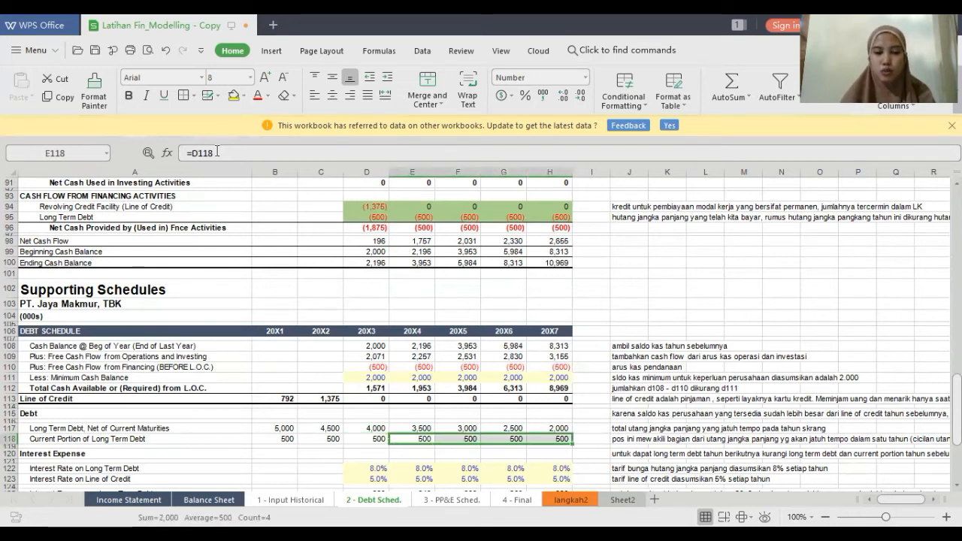
# Step: Check the 20X3 Long Term Debt formula =C117-D118 in D117 and copy it across 20X4 to 20X7
pyautogui.press('Left')
pyautogui.press('Up')
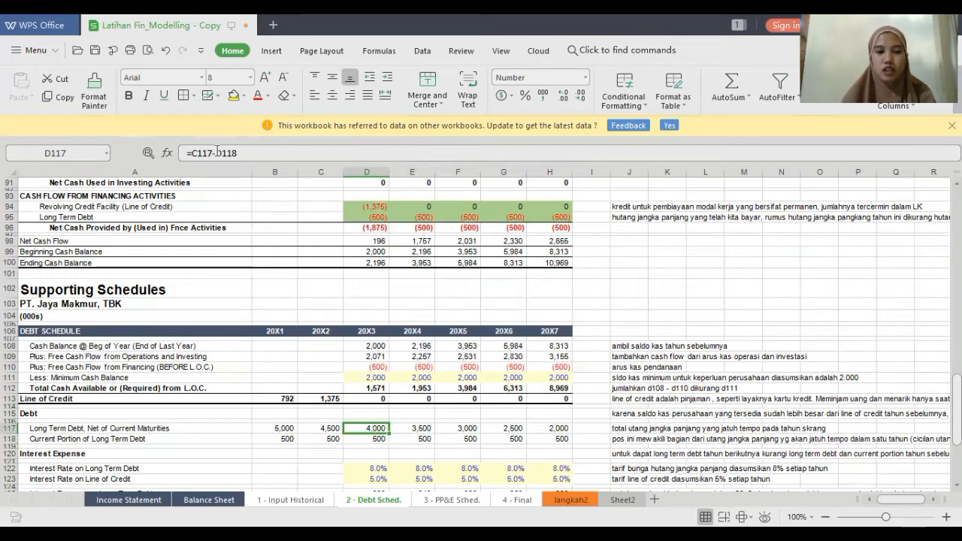
pyautogui.click(239, 154)
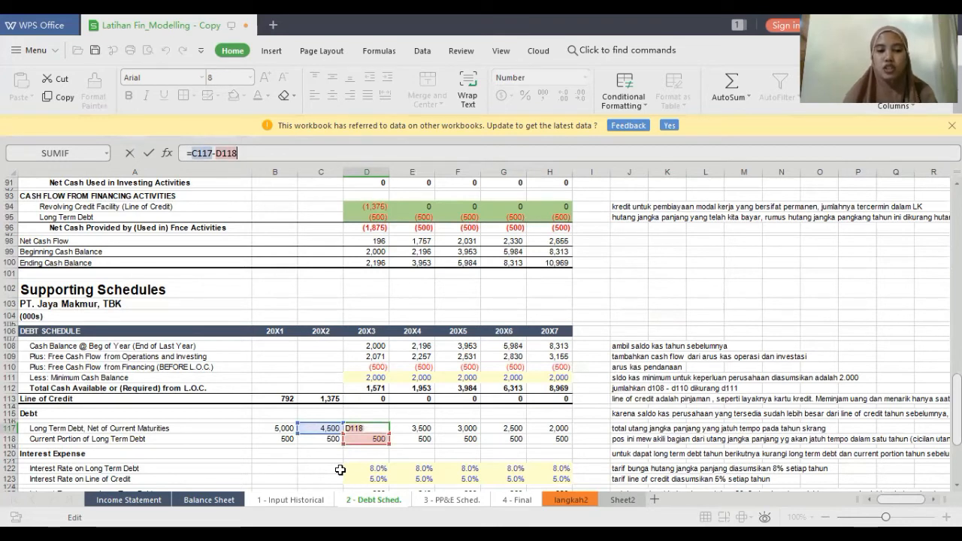
pyautogui.press('Return')
pyautogui.click(373, 426)
pyautogui.hotkey('ctrl', 'c')
pyautogui.press('Right')
pyautogui.hotkey('shift', 'Right')
pyautogui.hotkey('shift', 'Right')
pyautogui.hotkey('shift', 'Right')
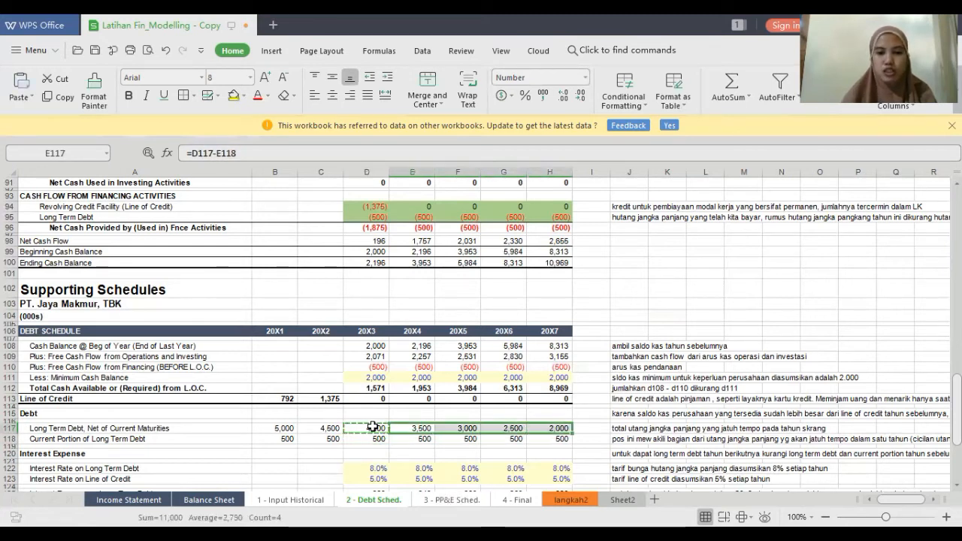
pyautogui.press('Escape')
# Step: Examine the interest rate assumptions for long term debt and line of credit in rows 122 and 123
pyautogui.press('Down')
pyautogui.press('Down')
pyautogui.press('Down')
pyautogui.press('Down')
pyautogui.press('Down')
pyautogui.press('Down')
pyautogui.press('Down')
pyautogui.press('Down')
pyautogui.press('Down')
pyautogui.press('Down')
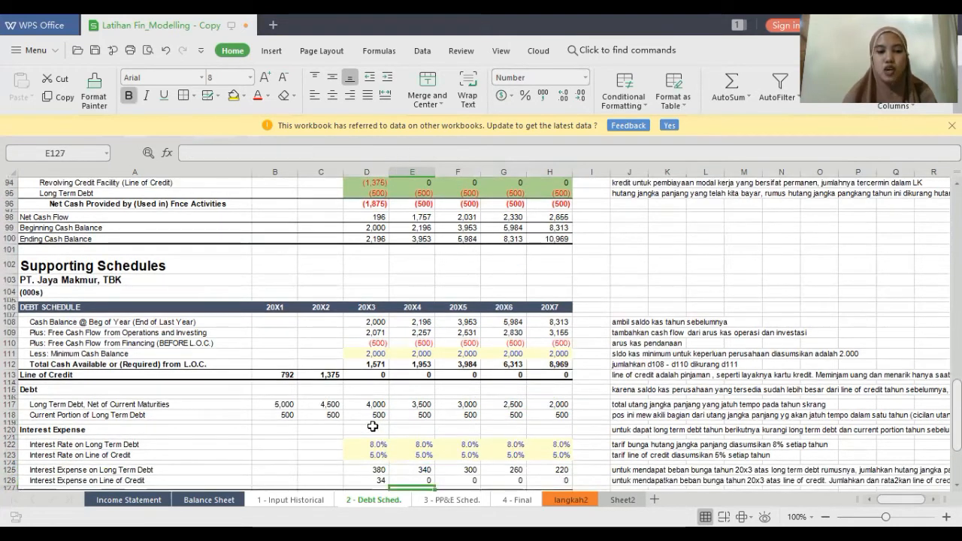
pyautogui.press('Up')
pyautogui.press('Up')
pyautogui.press('Up')
pyautogui.press('Up')
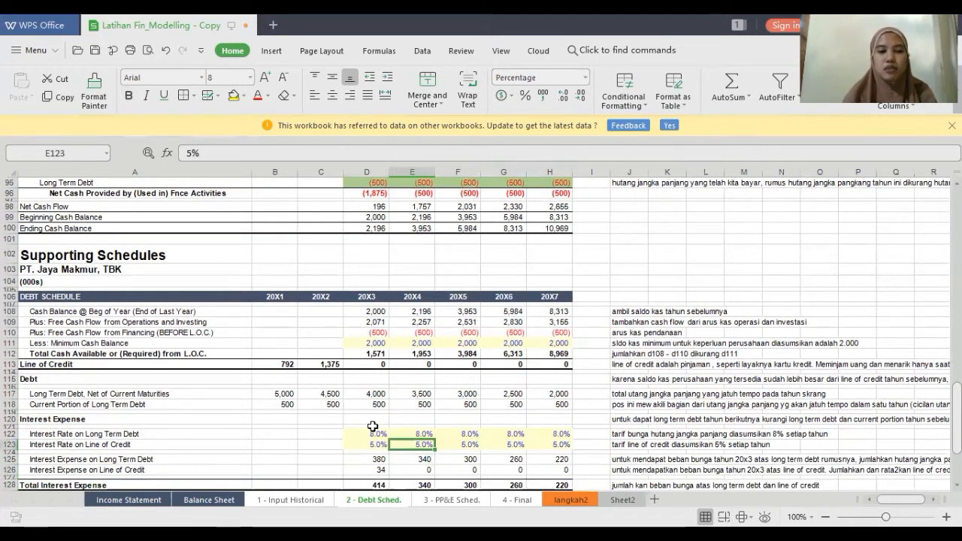
pyautogui.press('Left')
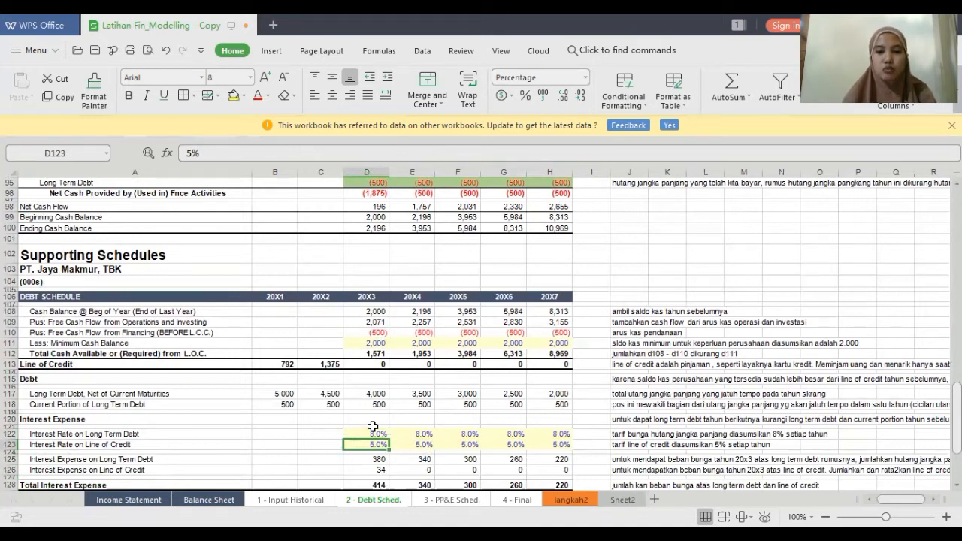
pyautogui.press('Up')
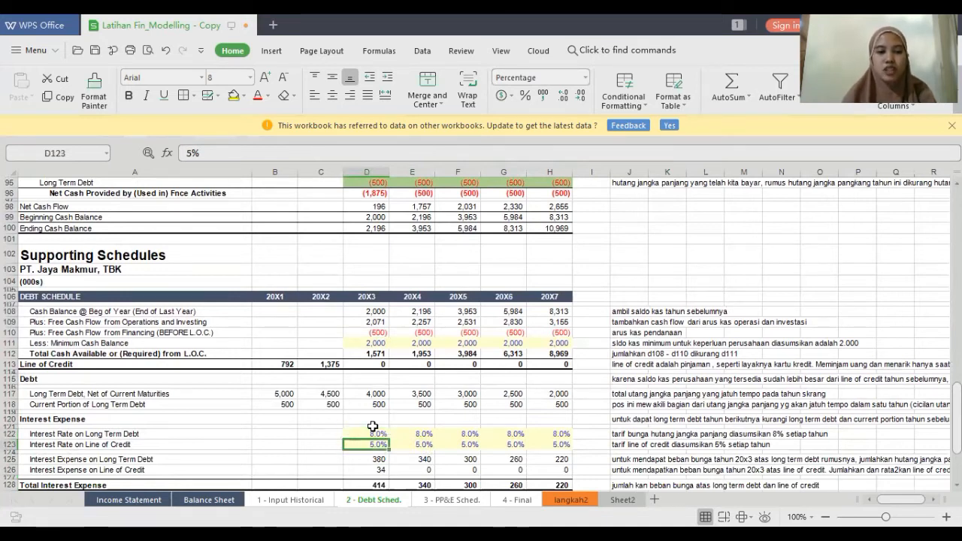
pyautogui.press('Down')
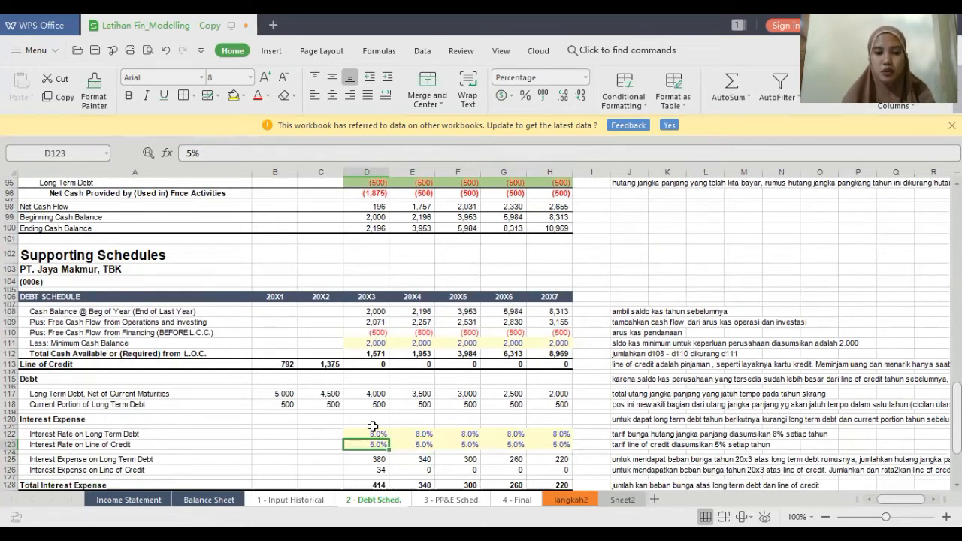
# Step: Confirm the Interest Expense on Long Term Debt formula =AVERAGE(SUM(C117:C118),SUM(D117:D118))*D122 in D125 and copy it across 20X4 to 20X7
pyautogui.press('Down')
pyautogui.press('Down')
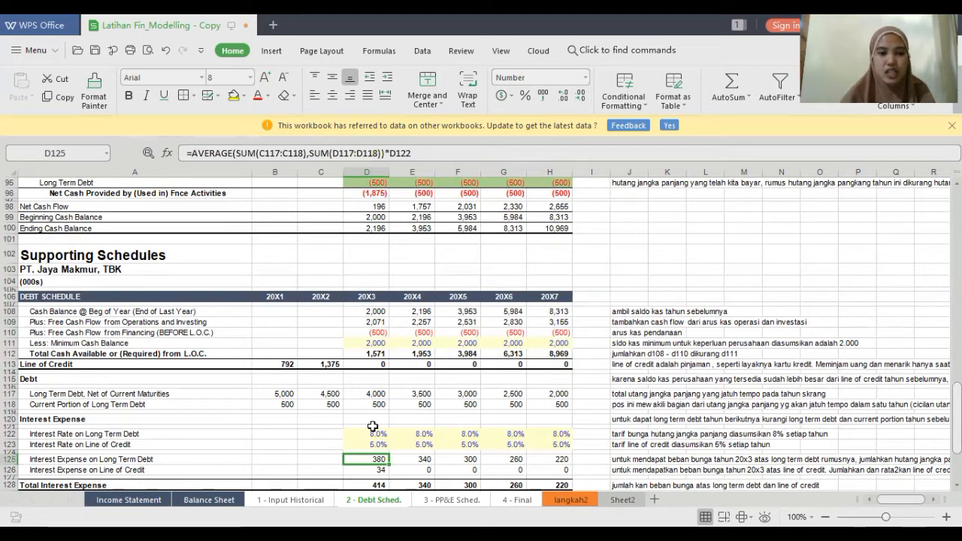
pyautogui.click(418, 154)
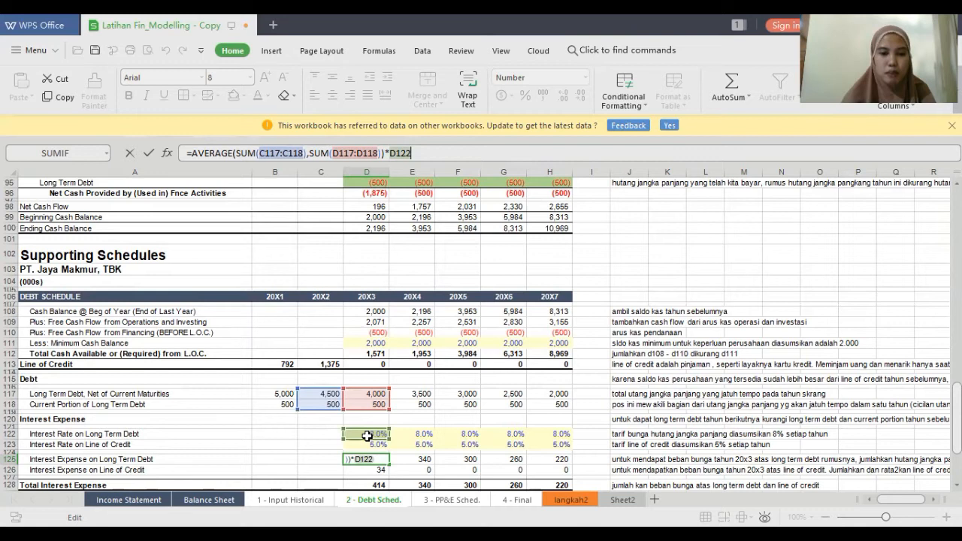
pyautogui.press('Return')
pyautogui.press('Up')
pyautogui.hotkey('ctrl', 'c')
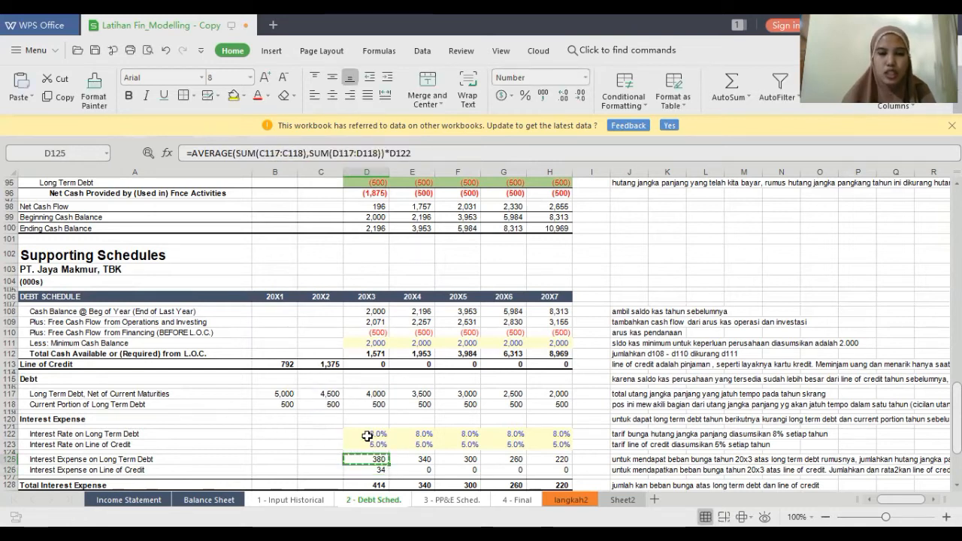
pyautogui.press('Right')
pyautogui.hotkey('shift', 'Right')
pyautogui.hotkey('shift', 'Right')
pyautogui.hotkey('shift', 'Right')
pyautogui.press('Return')
# Step: Confirm the Interest Expense on Line of Credit formula =AVERAGE(C113:D113)*D123 in D126 and copy it across 20X4 to 20X7
pyautogui.press('Down')
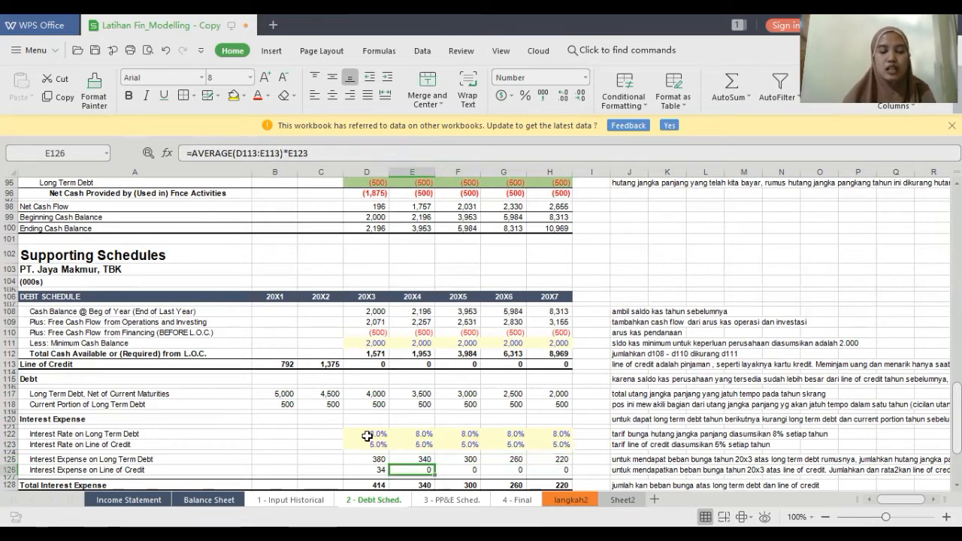
pyautogui.press('Left')
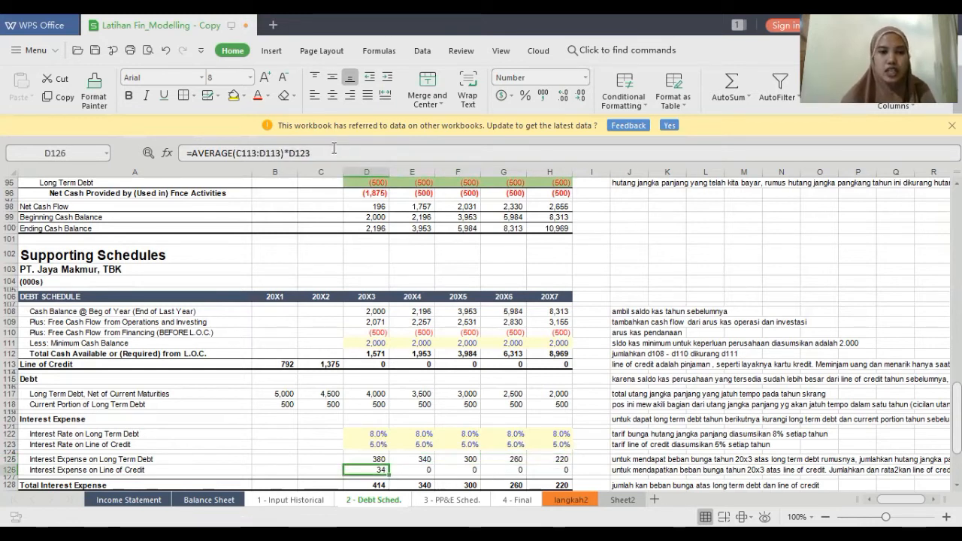
pyautogui.click(333, 150)
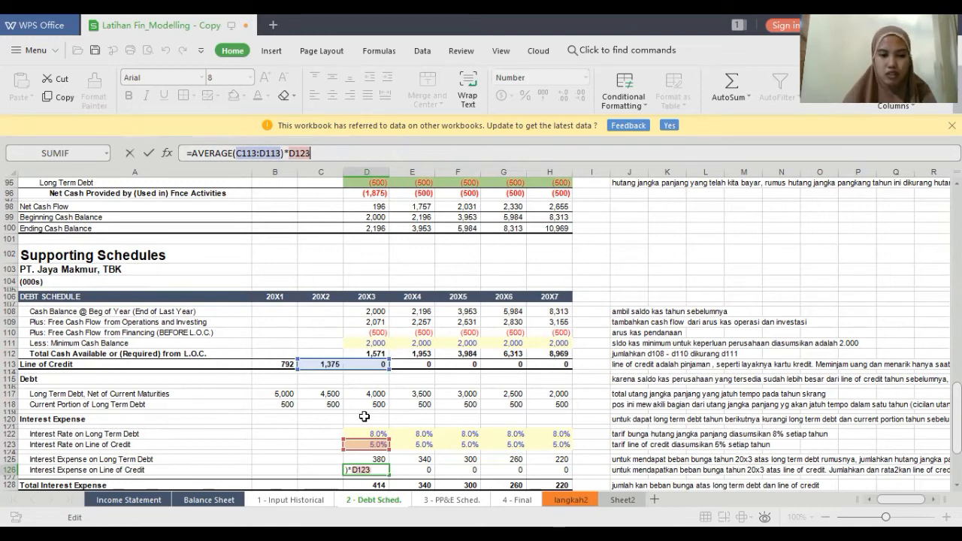
pyautogui.press('Return')
pyautogui.press('Up')
pyautogui.press('Up')
pyautogui.press('Up')
pyautogui.press('Down')
pyautogui.press('Down')
pyautogui.press('Down')
pyautogui.hotkey('ctrl', 'c')
pyautogui.press('Right')
pyautogui.hotkey('shift', 'Right')
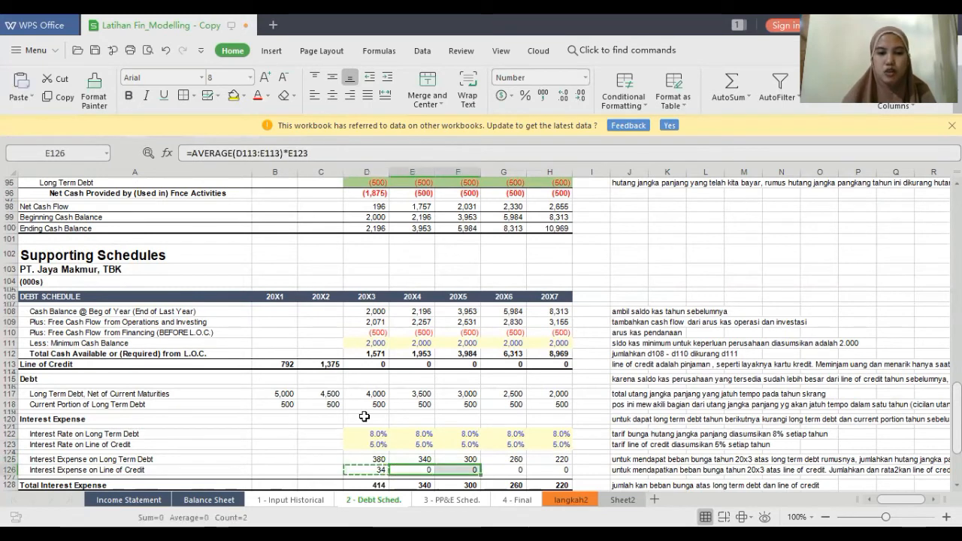
pyautogui.hotkey('shift', 'Right')
pyautogui.hotkey('shift', 'Right')
pyautogui.press('Return')
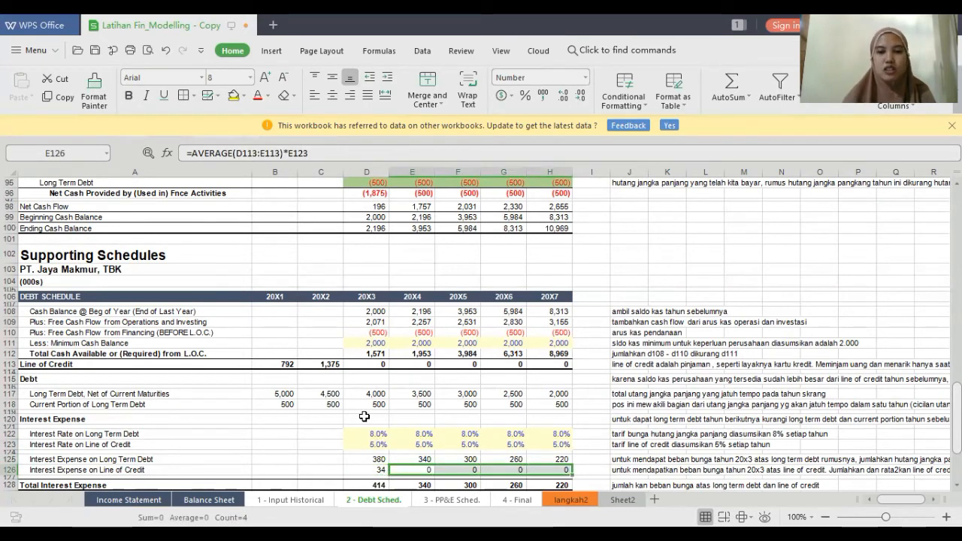
# Step: Confirm the Total Interest Expense formula =SUM(D125:D126) in D128 and copy it across 20X4 to 20X7
pyautogui.press('Down')
pyautogui.press('Down')
pyautogui.press('Left')
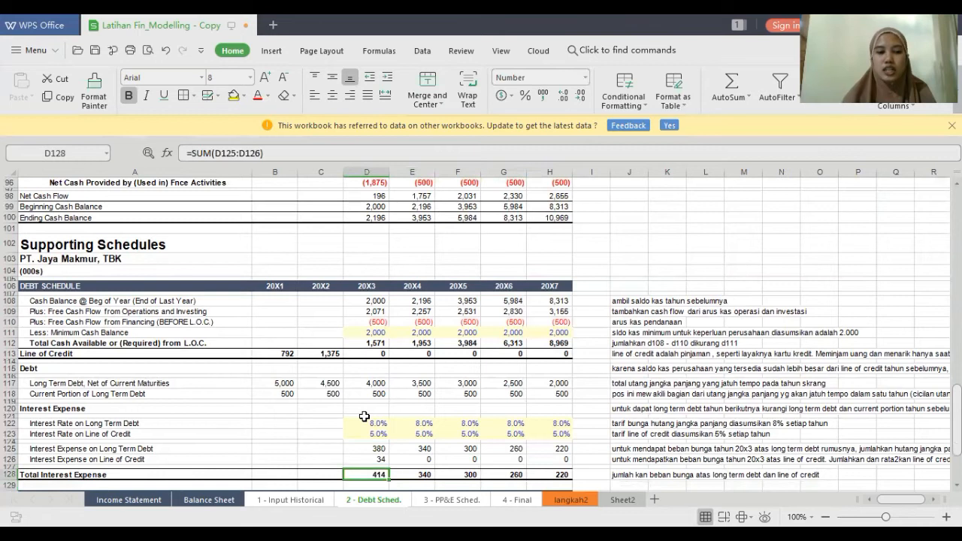
pyautogui.click(274, 154)
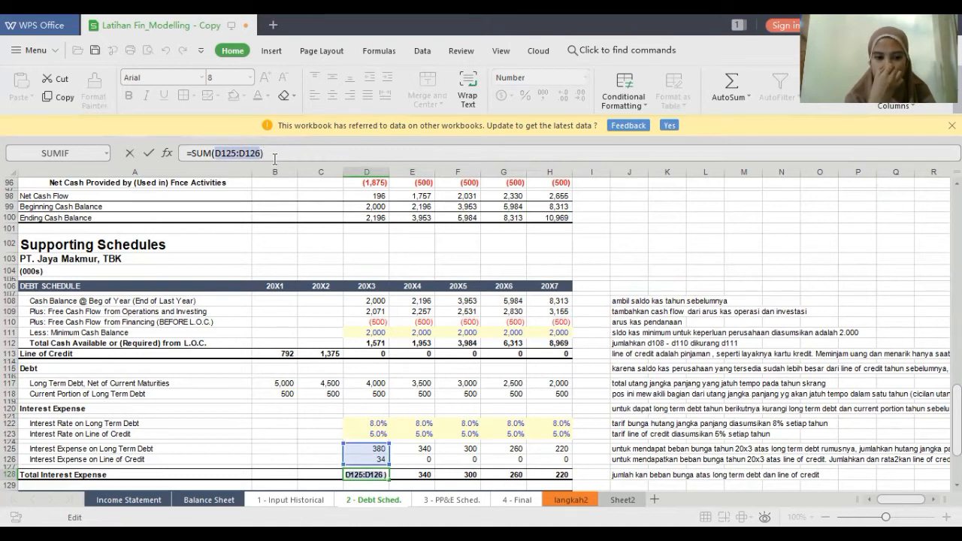
pyautogui.press('Return')
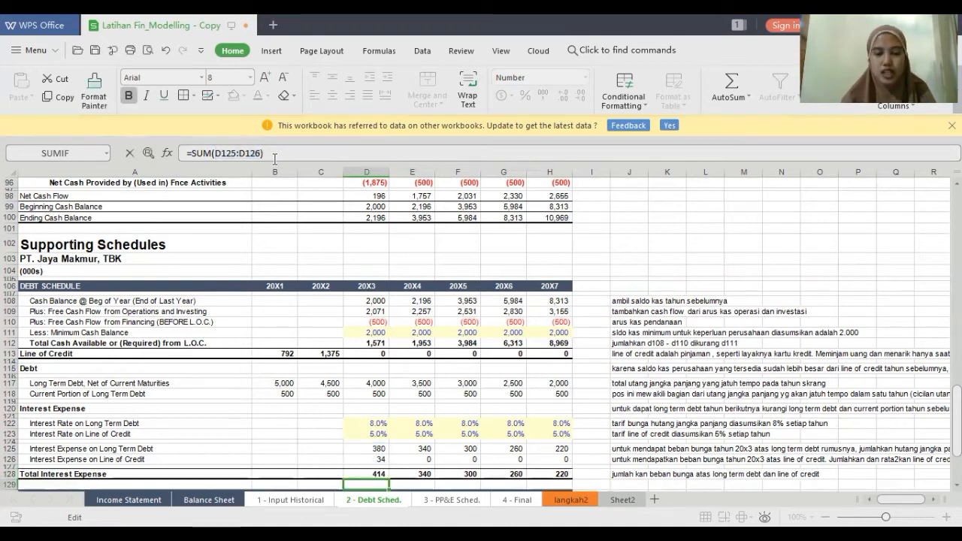
pyautogui.press('Up')
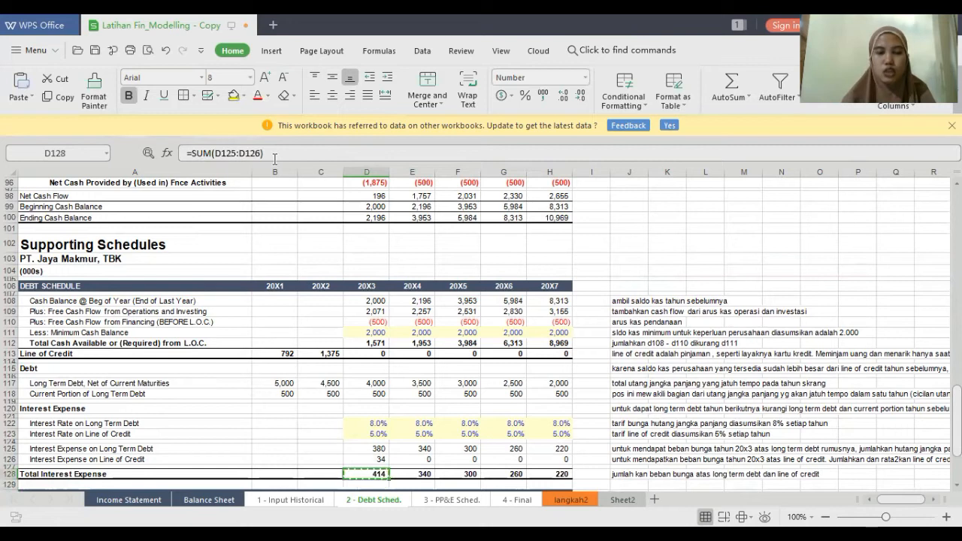
pyautogui.hotkey('ctrl', 'c')
pyautogui.press('Right')
pyautogui.hotkey('shift', 'Right')
pyautogui.hotkey('shift', 'Right')
pyautogui.hotkey('shift', 'Right')
pyautogui.press('Escape')
# Step: Locate the income statement's Interest Expense row 21 and inspect its 20X3 cell D21
pyautogui.scroll(-1, 186, 226)
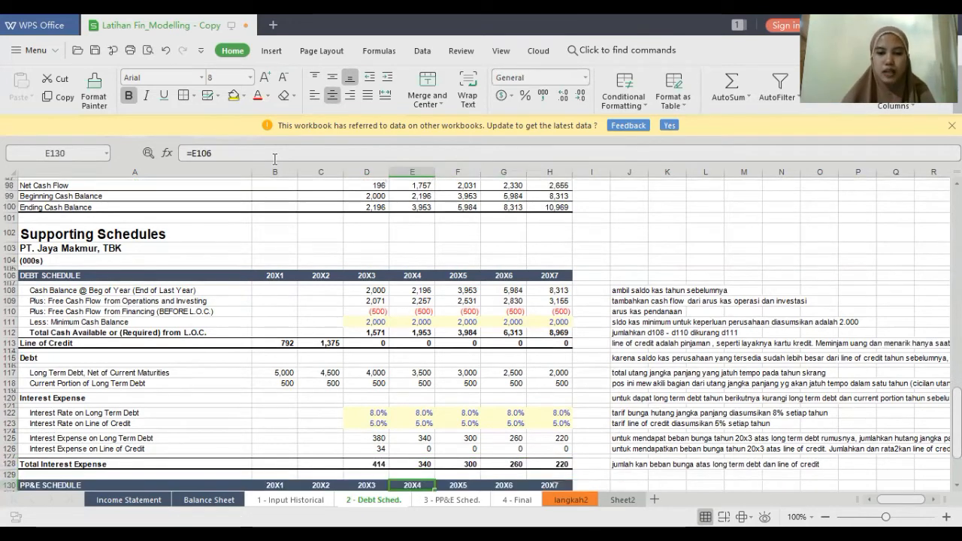
pyautogui.press('Up')
pyautogui.press('Up')
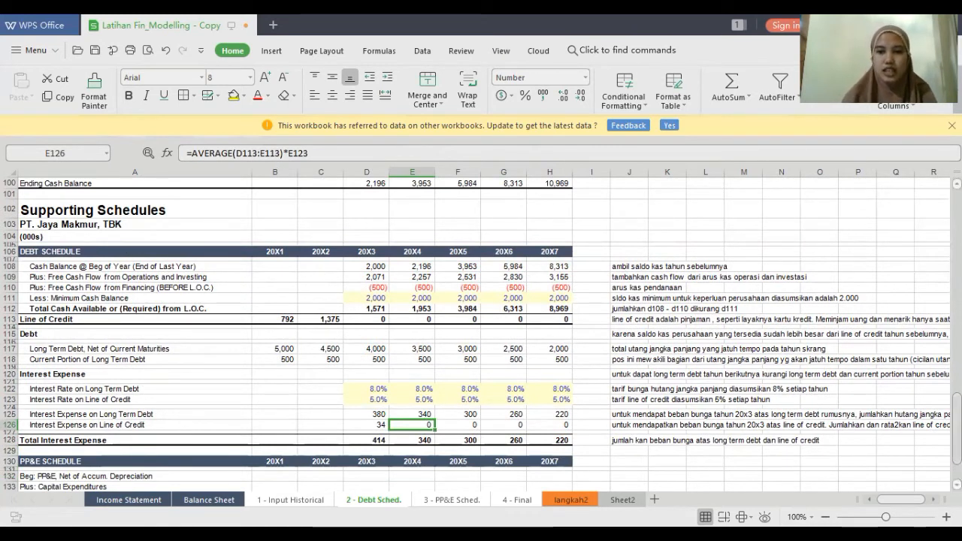
pyautogui.scroll(20, 481, 330)
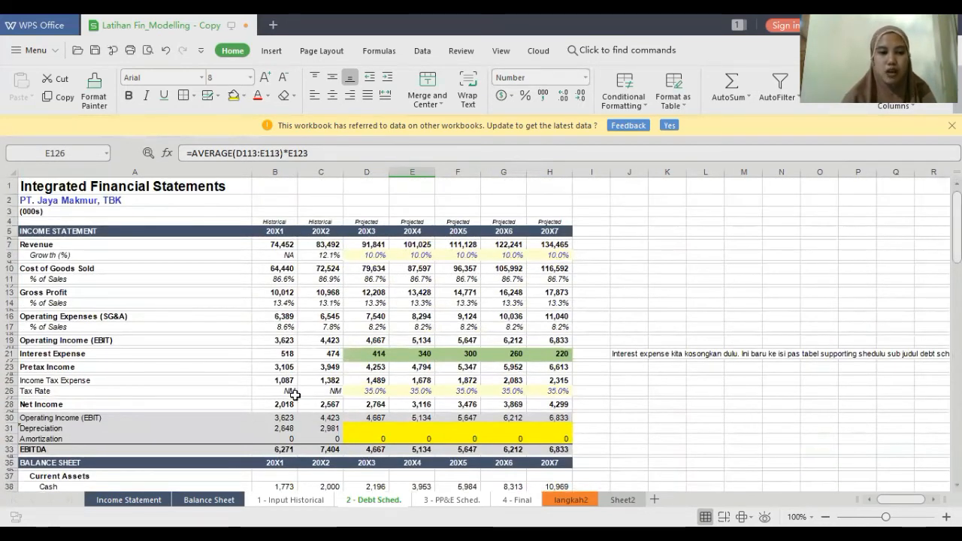
pyautogui.click(370, 356)
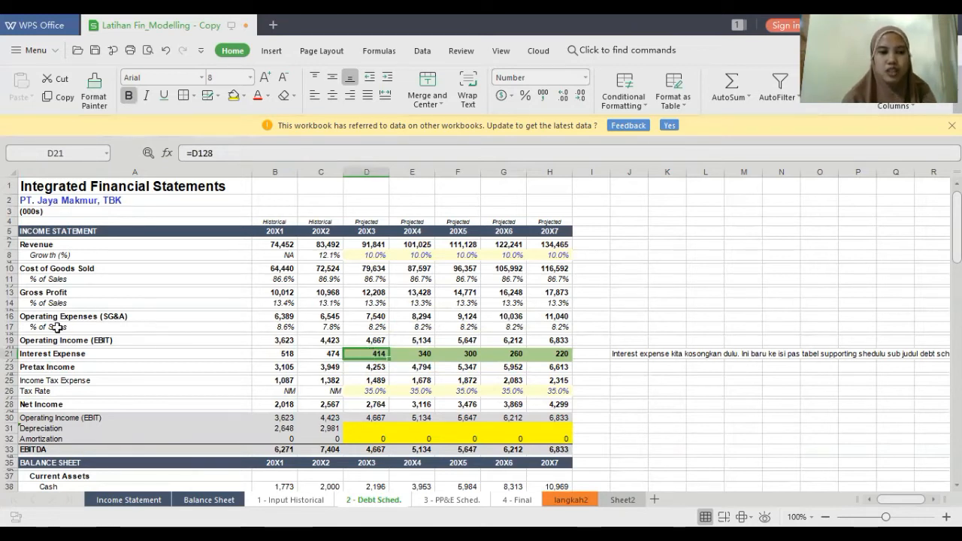
pyautogui.click(16, 355)
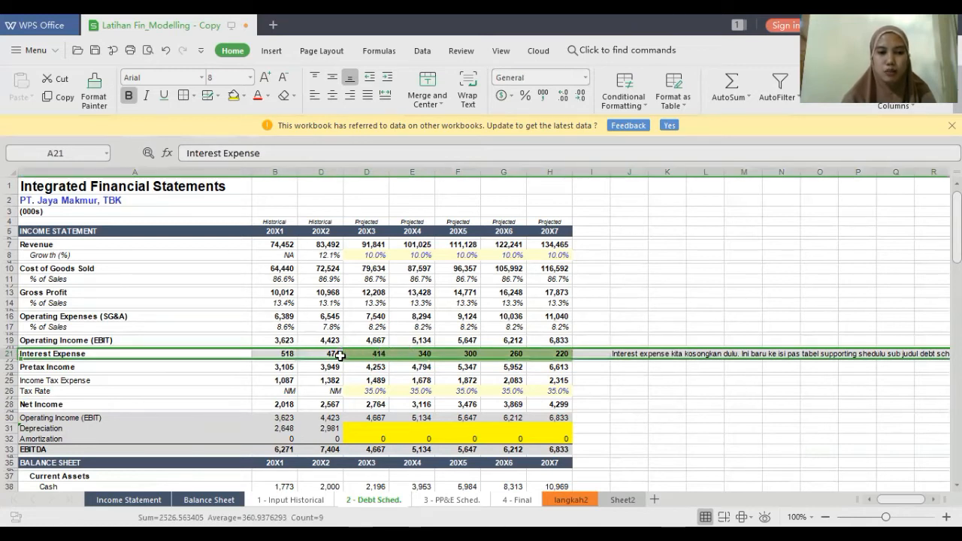
pyautogui.click(377, 353)
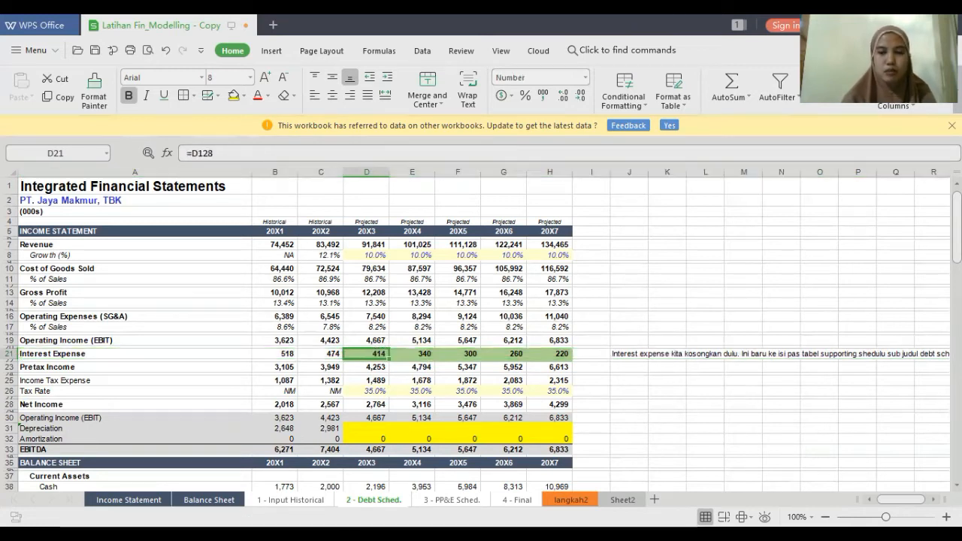
# Step: Trace the 20X3 Interest Expense formula =D128 from D21 to Total Interest Expense in the debt schedule
pyautogui.scroll(-1, 481, 336)
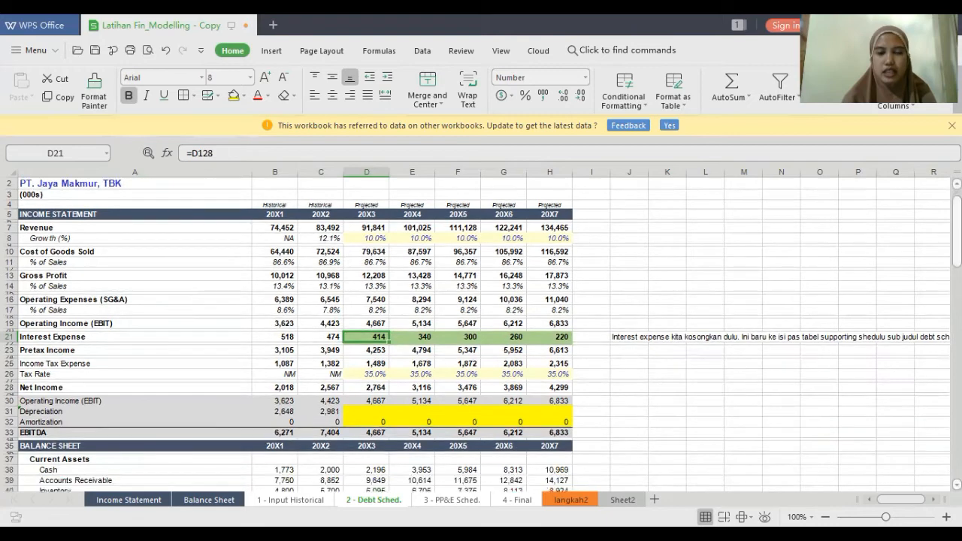
pyautogui.scroll(-20, 481, 336)
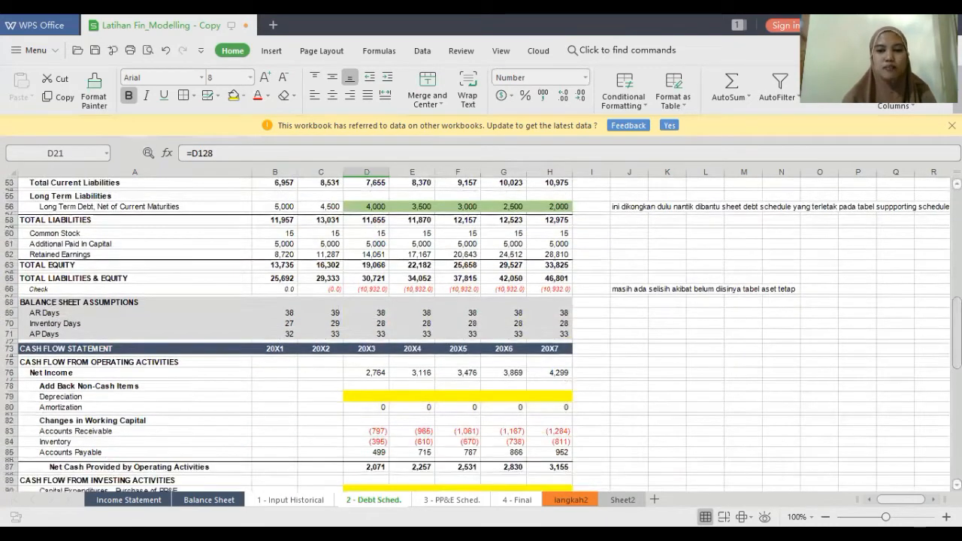
pyautogui.scroll(-8, 481, 336)
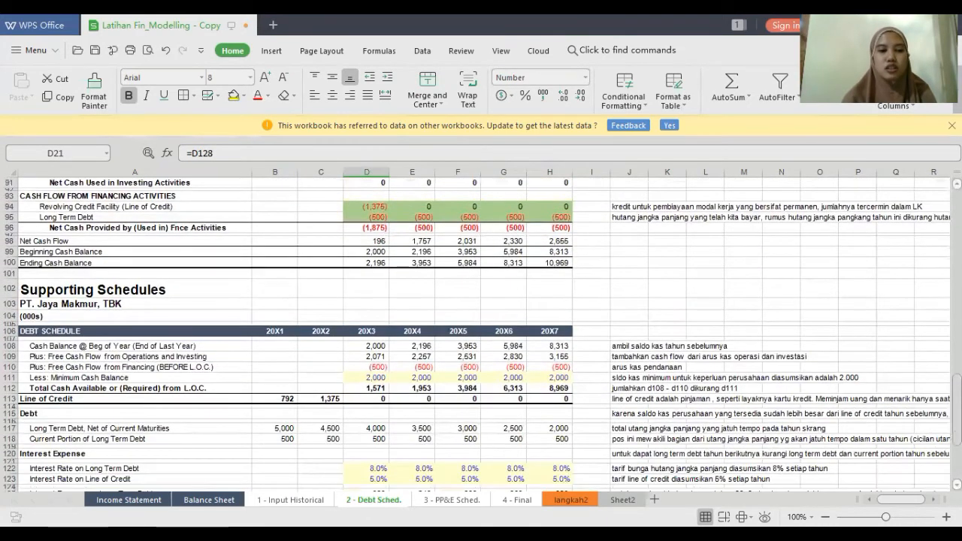
pyautogui.scroll(-1, 481, 336)
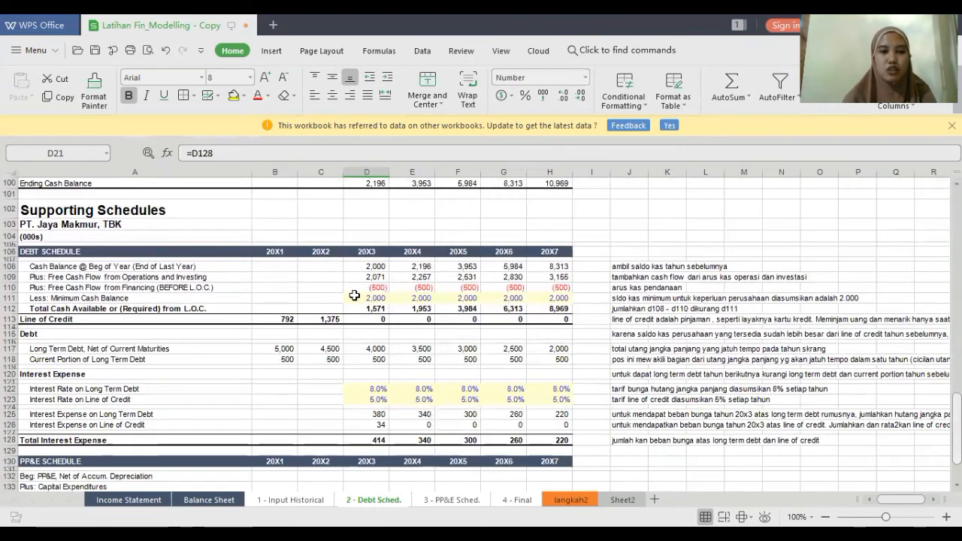
pyautogui.click(217, 153)
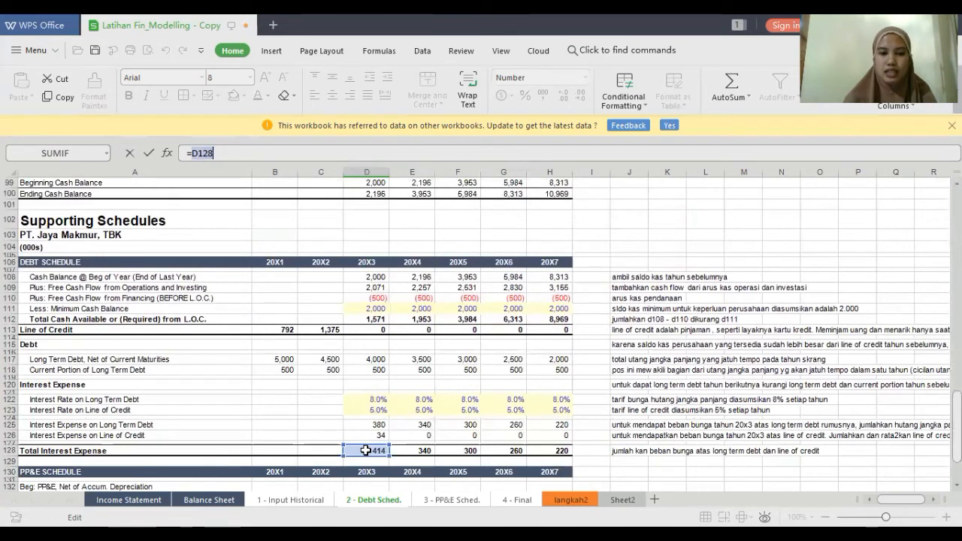
pyautogui.press('Return')
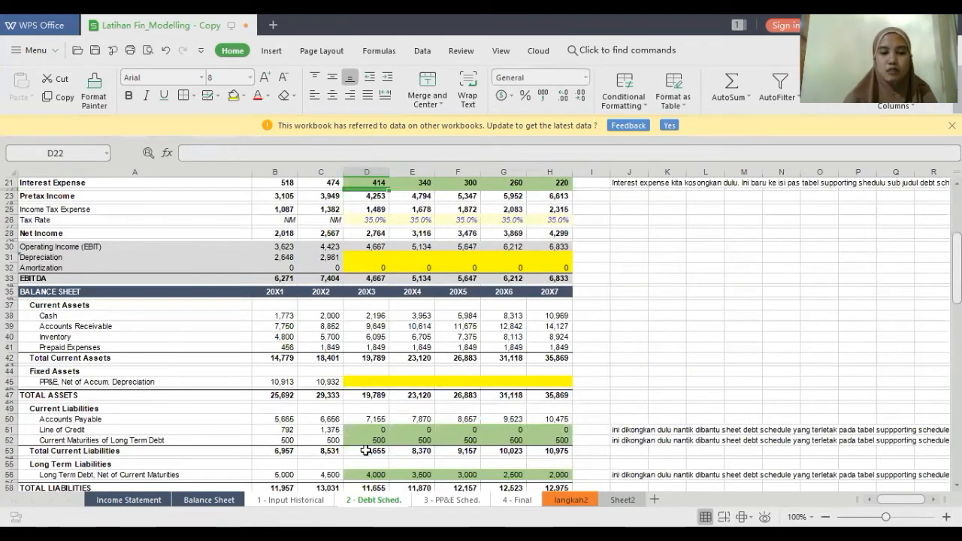
pyautogui.press('Right')
pyautogui.hotkey('shift', 'Right')
pyautogui.hotkey('shift', 'Right')
pyautogui.hotkey('shift', 'Right')
pyautogui.press('Escape')
# Step: Trace the balance sheet's 20X3 Line of Credit formula =D113 from D51 to the debt schedule and confirm it
pyautogui.press('Down')
pyautogui.scroll(-5, 364, 277)
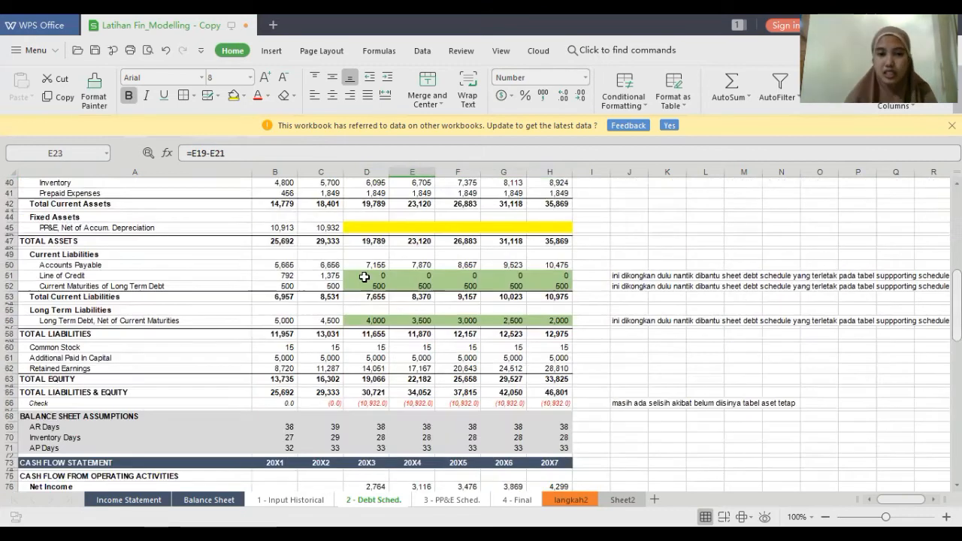
pyautogui.click(364, 278)
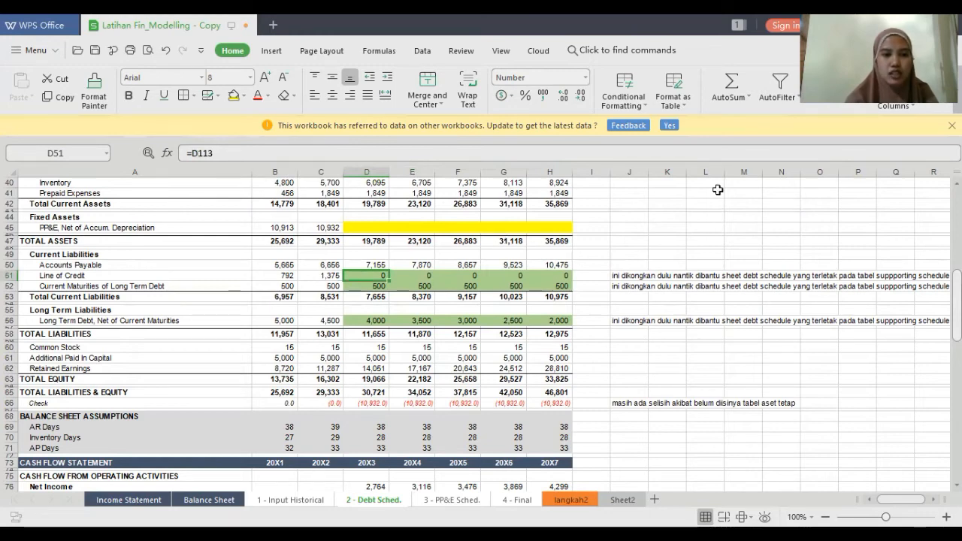
pyautogui.moveTo(957, 306); pyautogui.dragTo(956, 423)
pyautogui.doubleClick(201, 154)
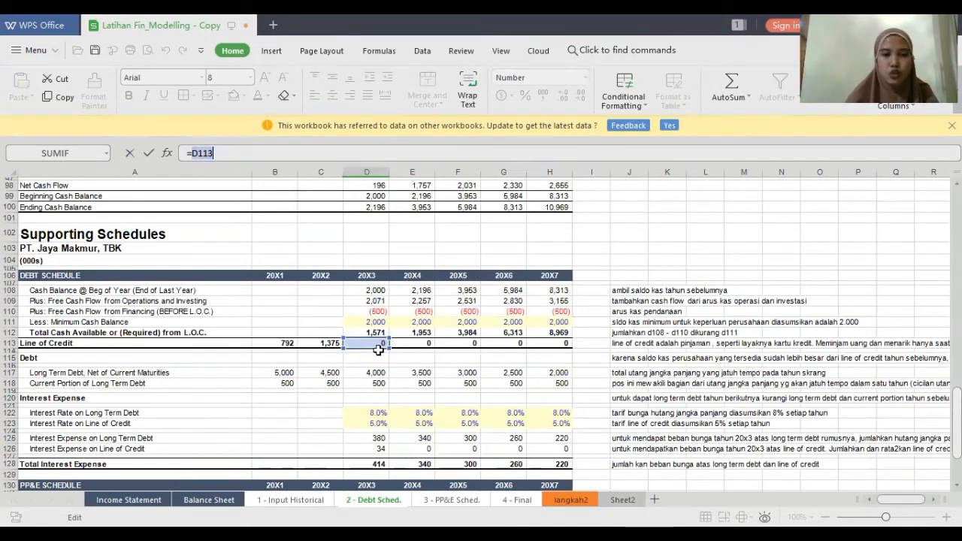
pyautogui.press('Return')
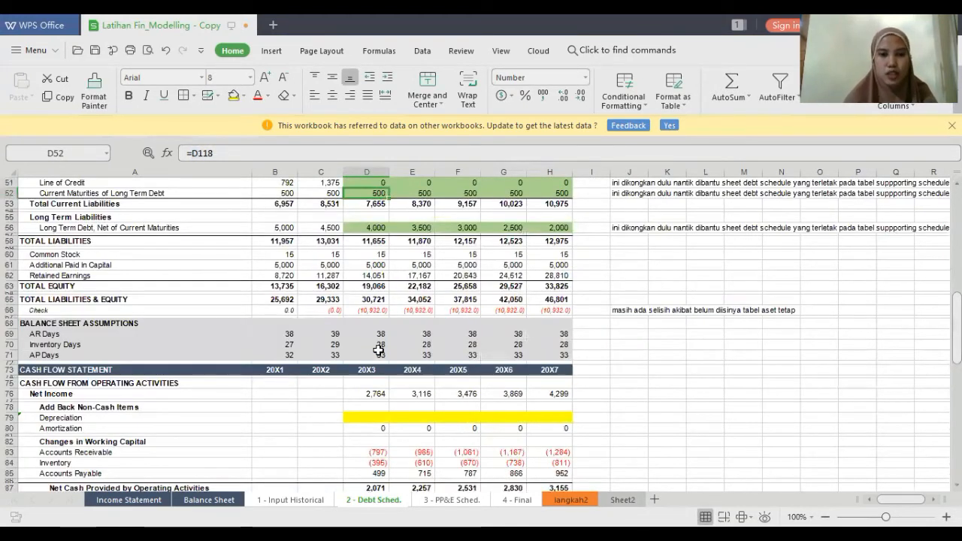
# Step: Copy the Line of Credit formula from D51 across 20X4 to 20X7 in the balance sheet
pyautogui.press('Up')
pyautogui.hotkey('ctrl', 'c')
pyautogui.press('Right')
pyautogui.hotkey('shift', 'Right')
pyautogui.hotkey('shift', 'Right')
pyautogui.hotkey('shift', 'Right')
pyautogui.press('Return')
# Step: Trace the 20X3 Current Maturities of Long Term Debt formula =D118 from D52 to the debt schedule and confirm it
pyautogui.press('Down')
pyautogui.press('Left')
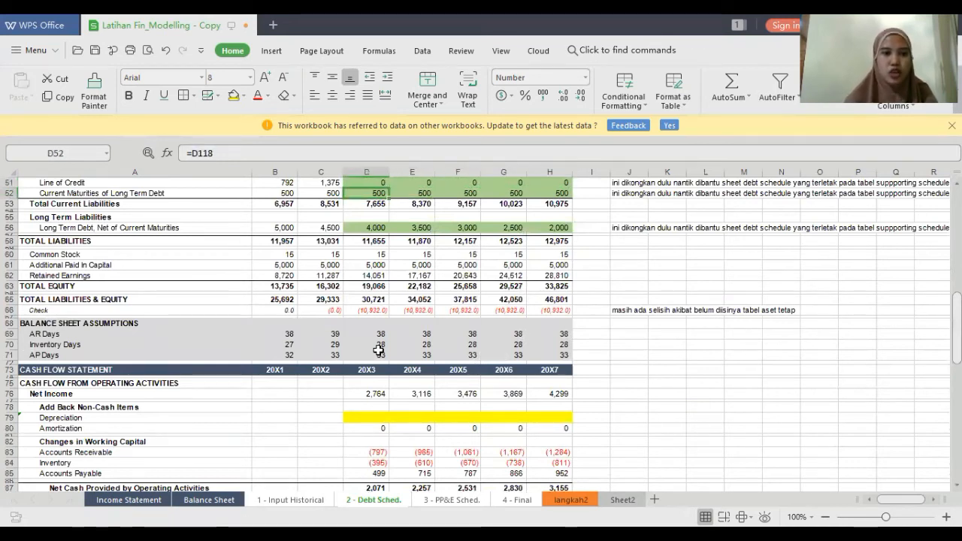
pyautogui.click(255, 151)
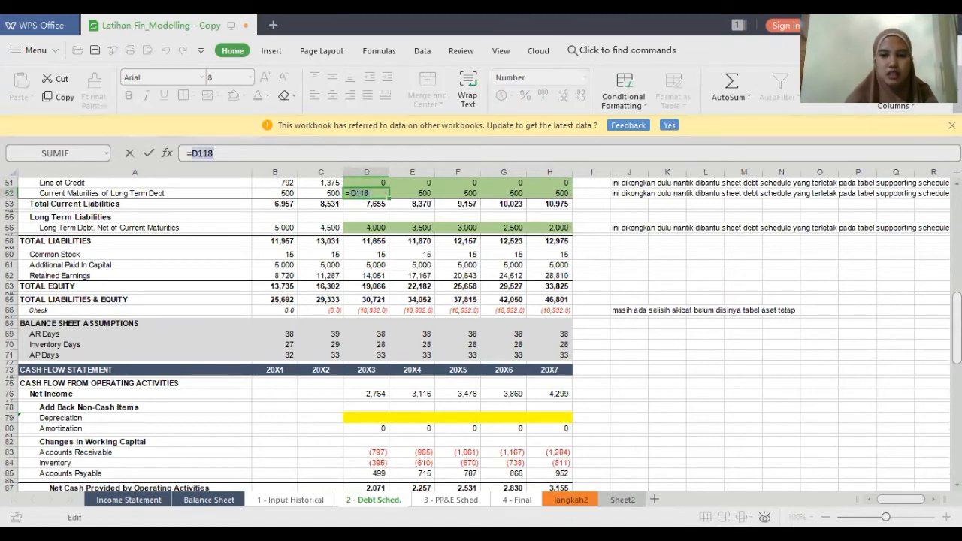
pyautogui.scroll(-8, 480, 334)
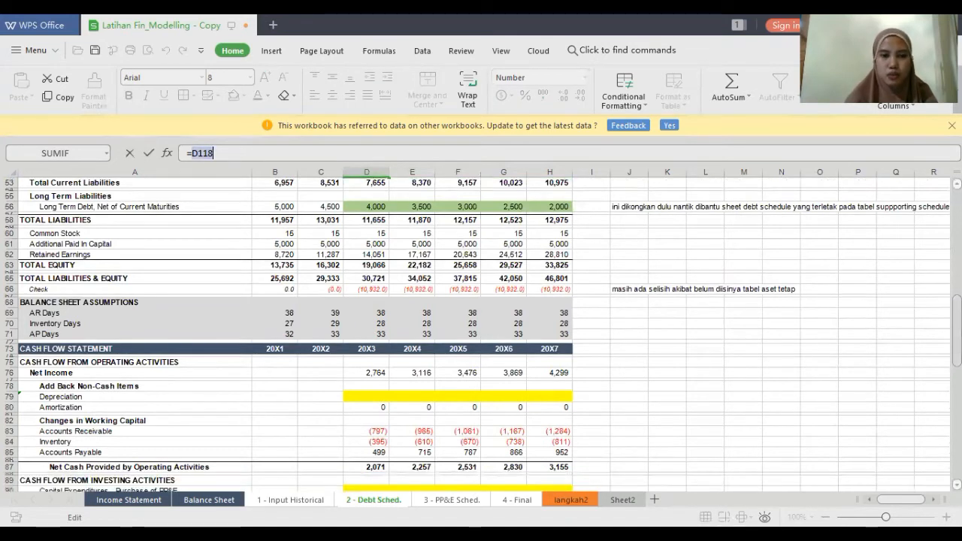
pyautogui.scroll(-8, 438, 318)
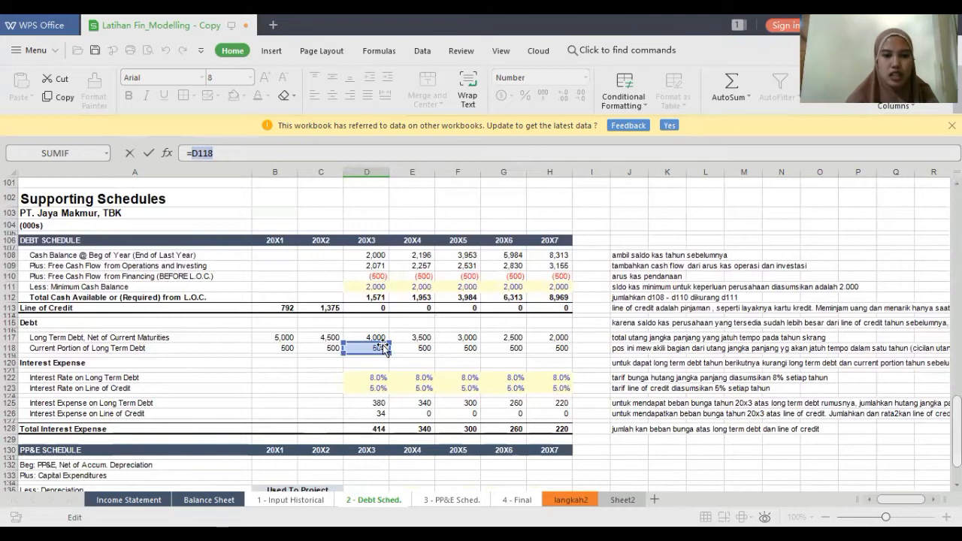
pyautogui.press('Return')
pyautogui.press('Up')
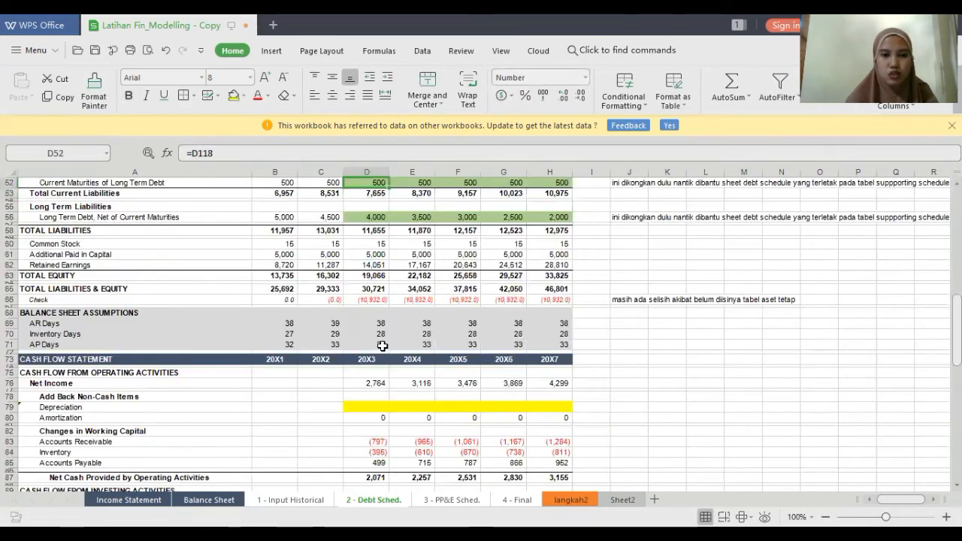
# Step: Copy the Current Maturities of Long Term Debt formula from D52 across 20X4 to 20X7
pyautogui.scroll(1, 382, 346)
pyautogui.hotkey('ctrl', 'c')
pyautogui.press('Right')
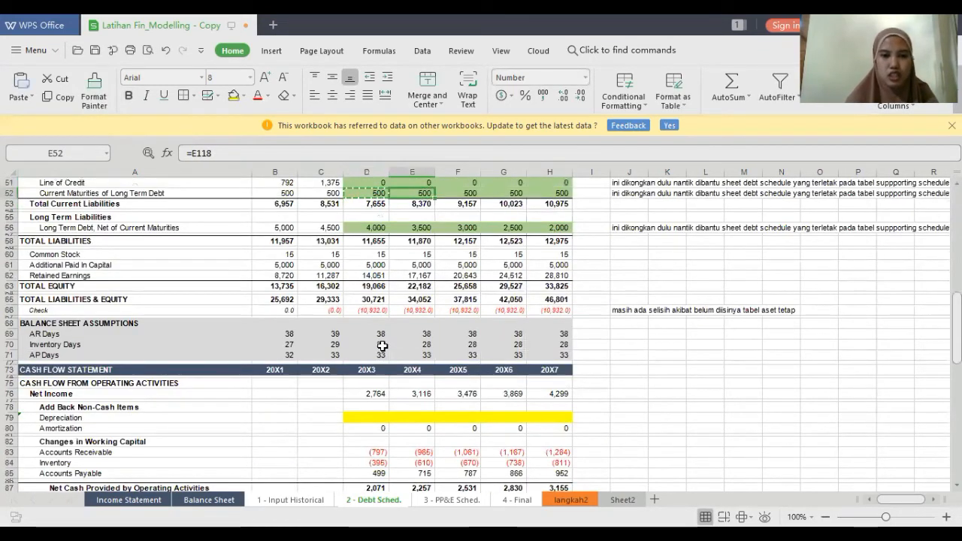
pyautogui.hotkey('shift', 'Right')
pyautogui.hotkey('shift', 'Right')
pyautogui.hotkey('shift', 'Right')
pyautogui.press('Return')
# Step: Trace the 20X3 Long Term Debt, Net of Current Maturities formula =D117 from D56 to the debt schedule and confirm it
pyautogui.press('Down')
pyautogui.press('Down')
pyautogui.press('Down')
pyautogui.press('Down')
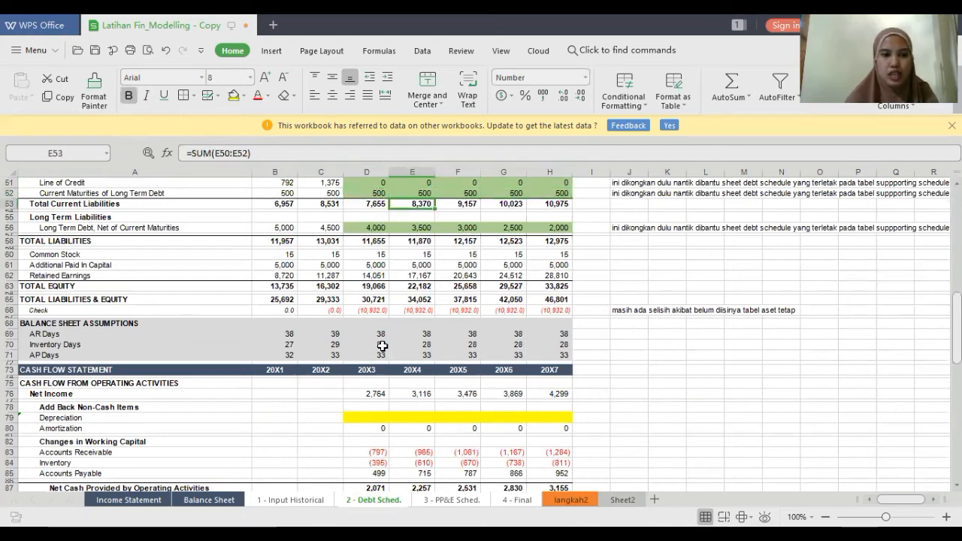
pyautogui.press('Left')
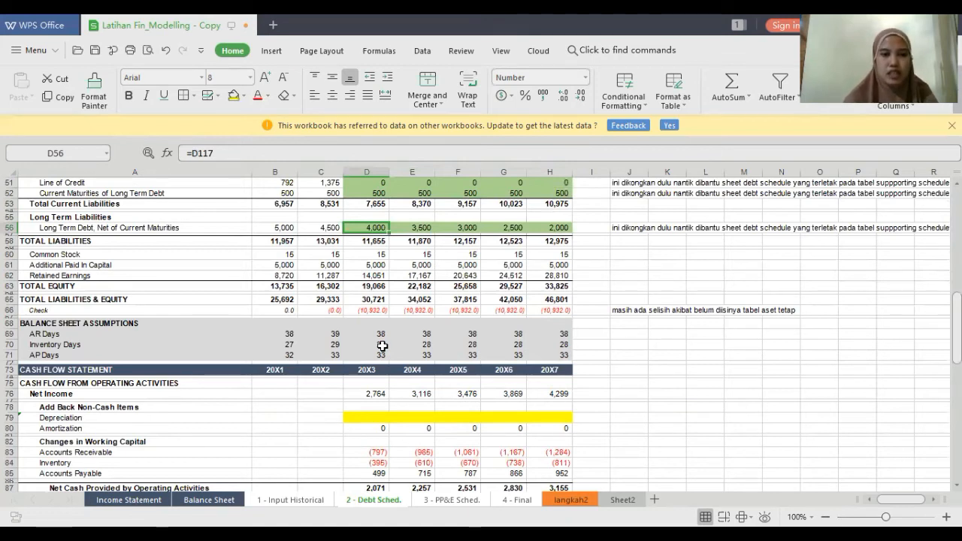
pyautogui.click(243, 151)
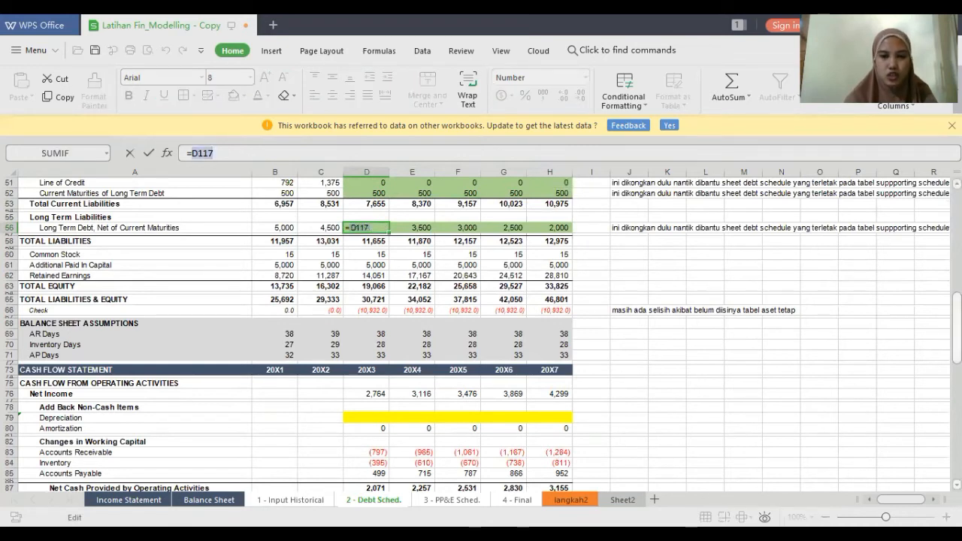
pyautogui.scroll(-15, 481, 338)
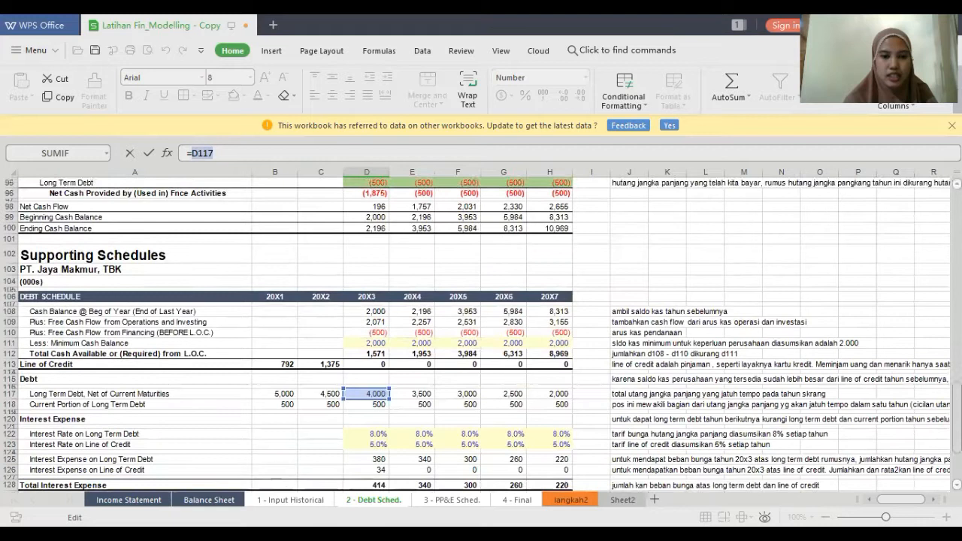
pyautogui.scroll(-2, 481, 339)
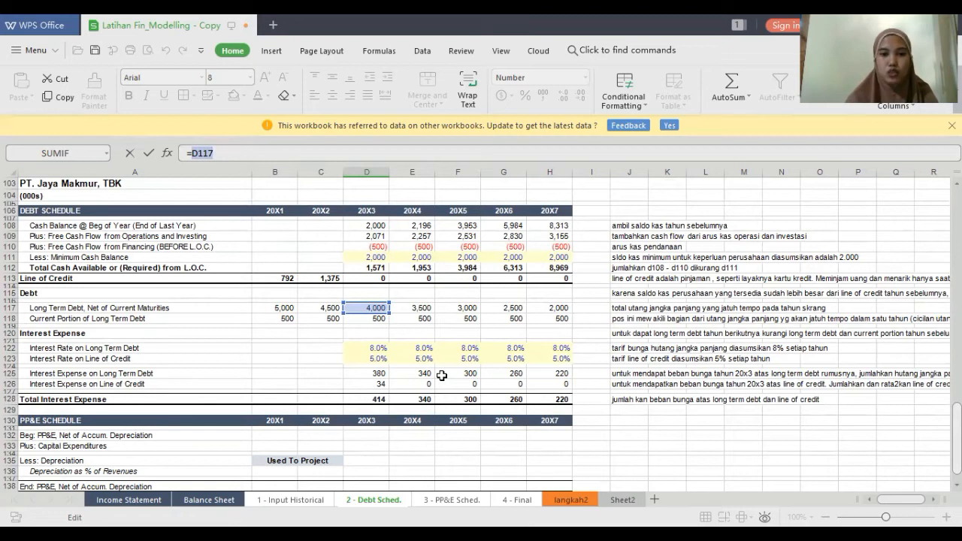
pyautogui.press('Return')
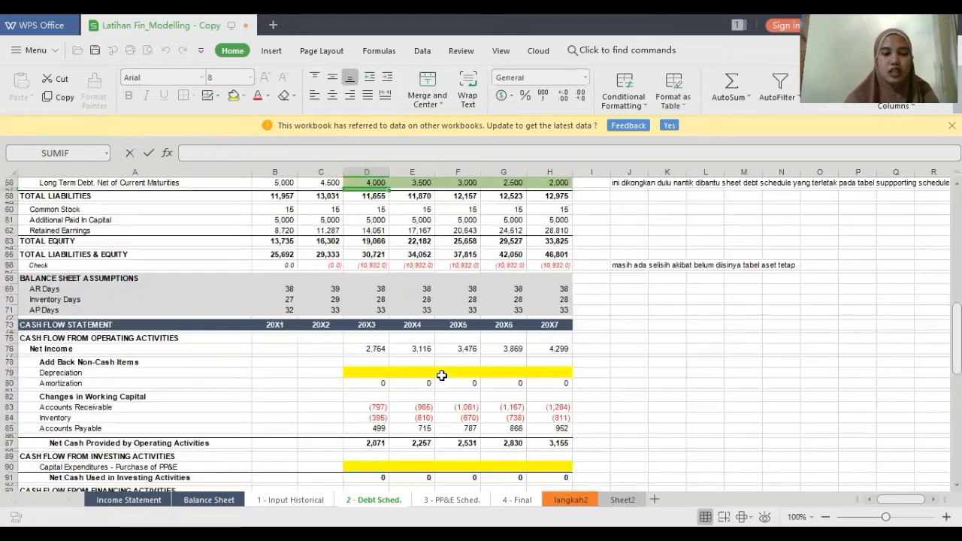
# Step: Copy the Long Term Debt, Net of Current Maturities formula from D56 across 20X4 to 20X7
pyautogui.press('Return')
pyautogui.press('Up')
pyautogui.press('Up')
pyautogui.press('Right')
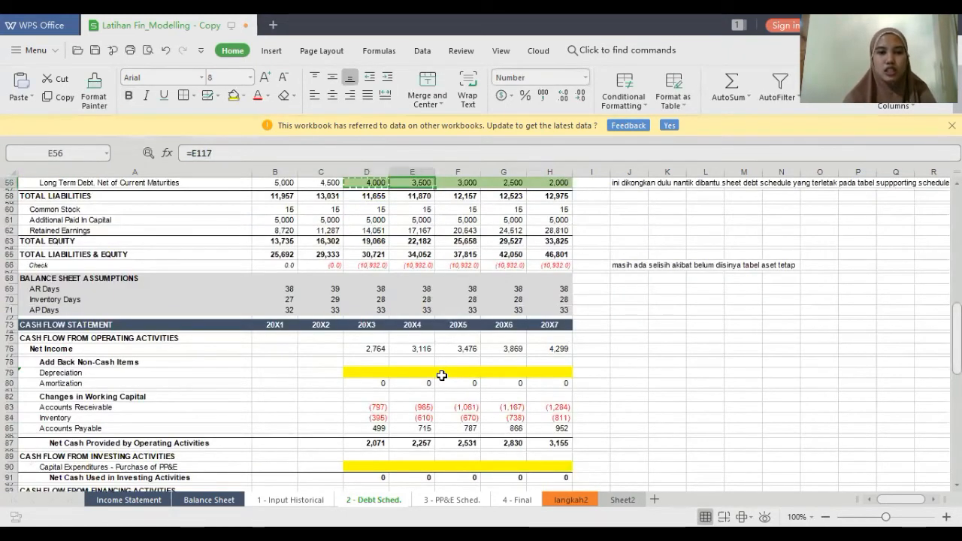
pyautogui.hotkey('shift', 'Right')
pyautogui.hotkey('shift', 'Right')
pyautogui.hotkey('shift', 'Right')
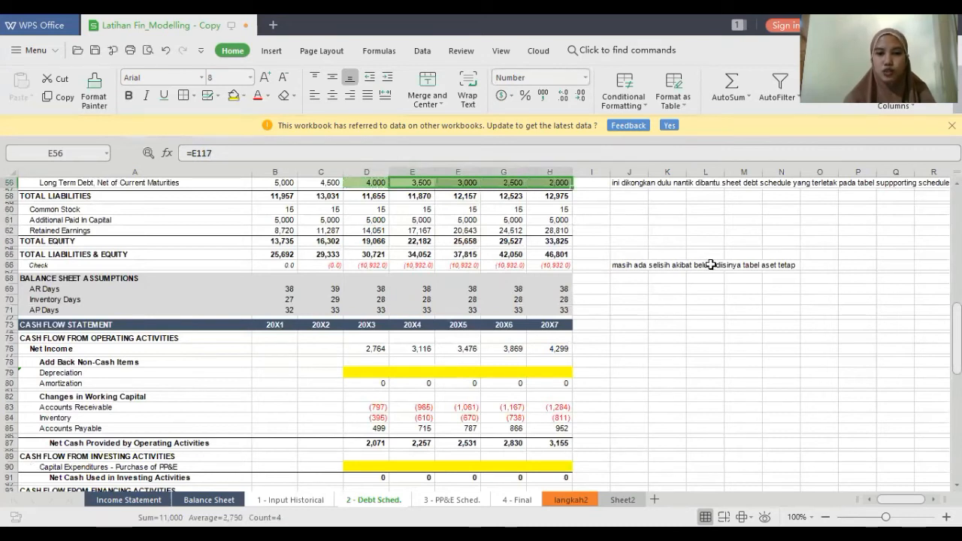
pyautogui.click(747, 254)
# Step: Trace the cash flow statement's 20X3 Revolving Credit Facility formula =D113-C113 from D94 to the debt schedule and confirm it
pyautogui.scroll(-5, 45, 203)
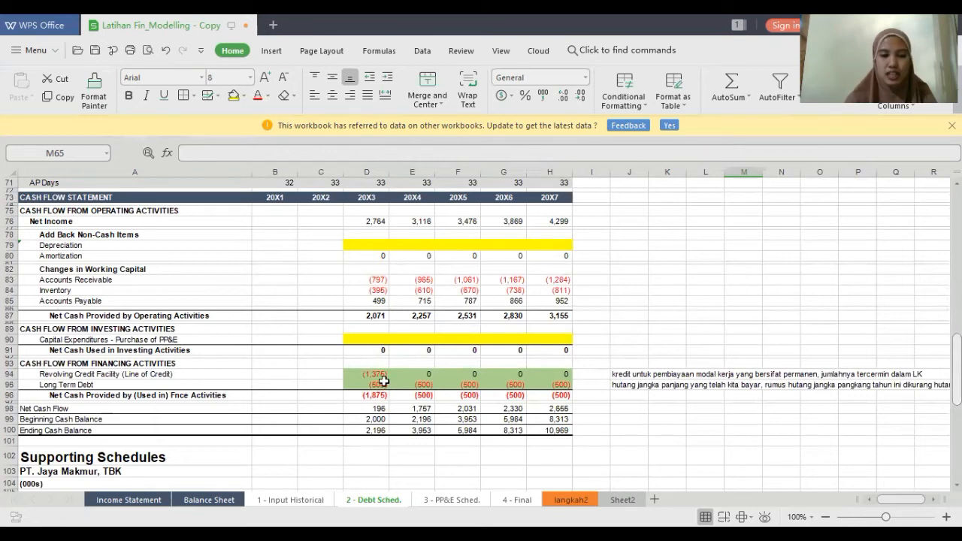
pyautogui.moveTo(382, 376); pyautogui.dragTo(380, 384)
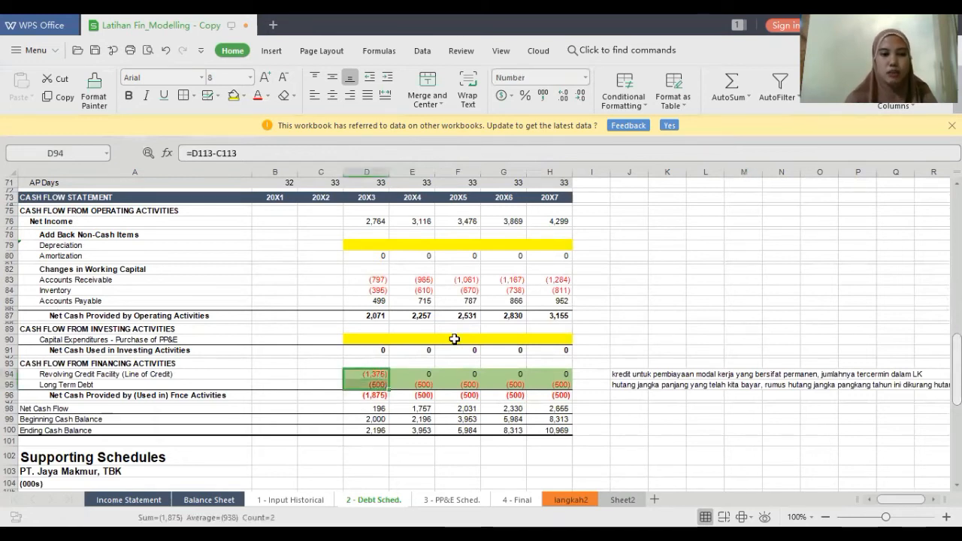
pyautogui.click(372, 377)
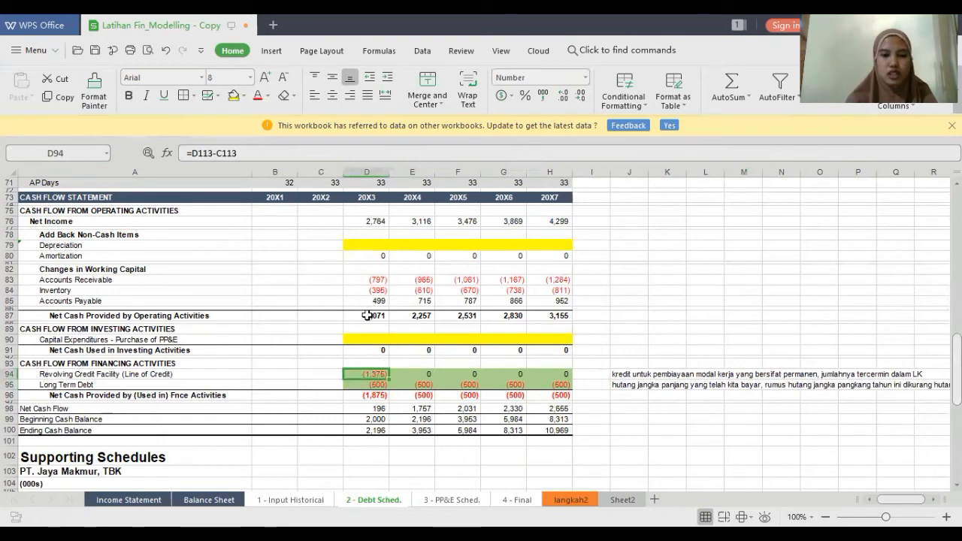
pyautogui.click(273, 148)
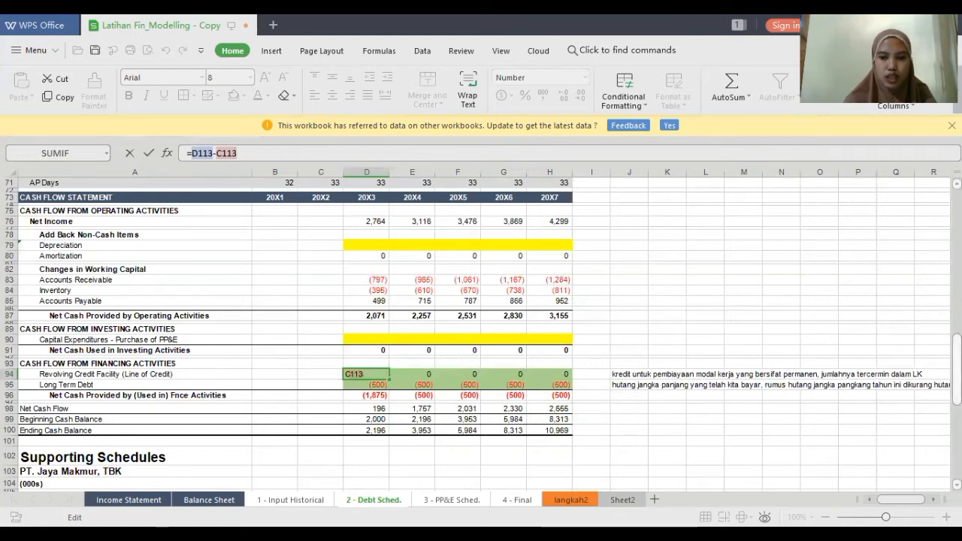
pyautogui.scroll(-10, 480, 330)
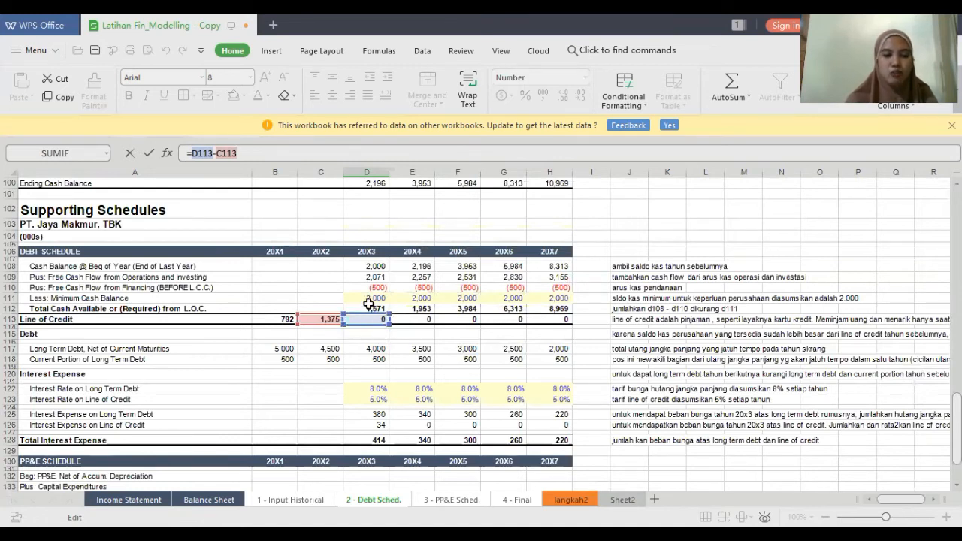
pyautogui.press('Return')
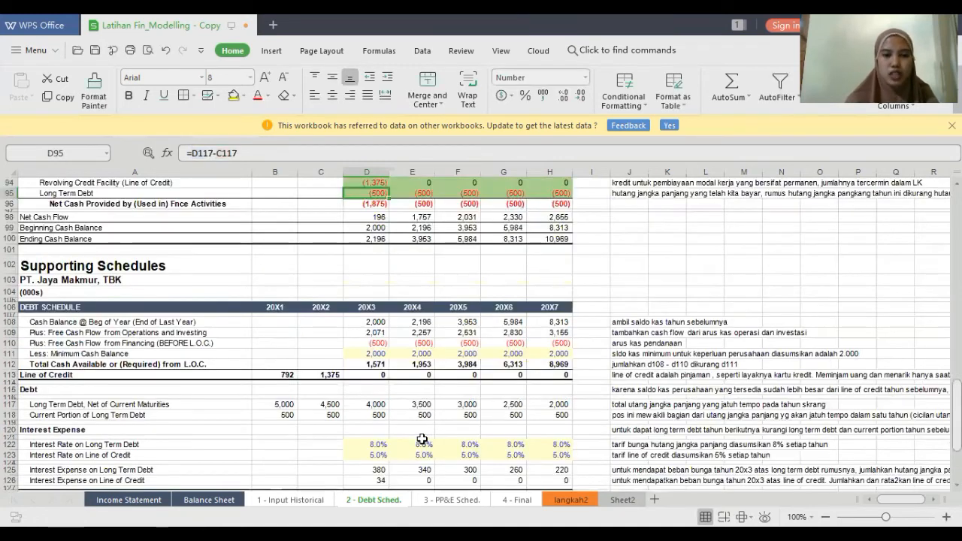
# Step: Copy the Revolving Credit Facility formula from D94 across 20X4 to 20X7
pyautogui.press('Up')
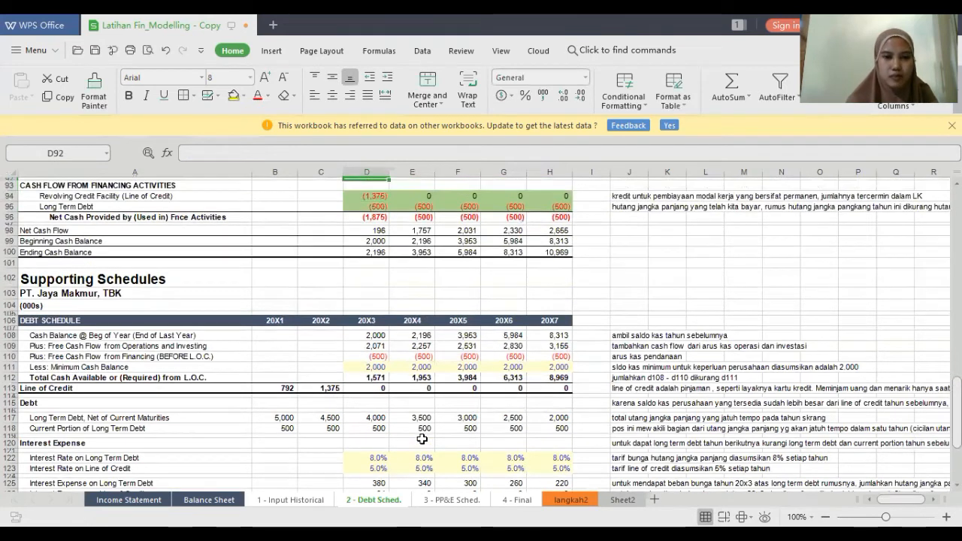
pyautogui.hotkey('ctrl', 'c')
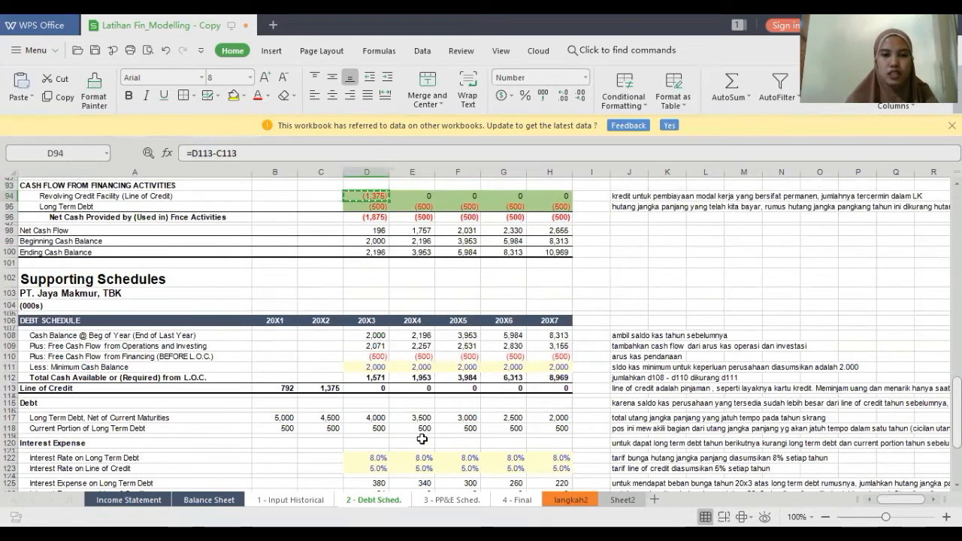
pyautogui.press('Right')
pyautogui.hotkey('shift', 'Right')
pyautogui.hotkey('shift', 'Right')
pyautogui.hotkey('shift', 'Right')
pyautogui.press('Return')
# Step: Trace the 20X3 financing-activities Long Term Debt formula =D117-C117 in D95 to the debt schedule and confirm it
pyautogui.press('Down')
pyautogui.press('Left')
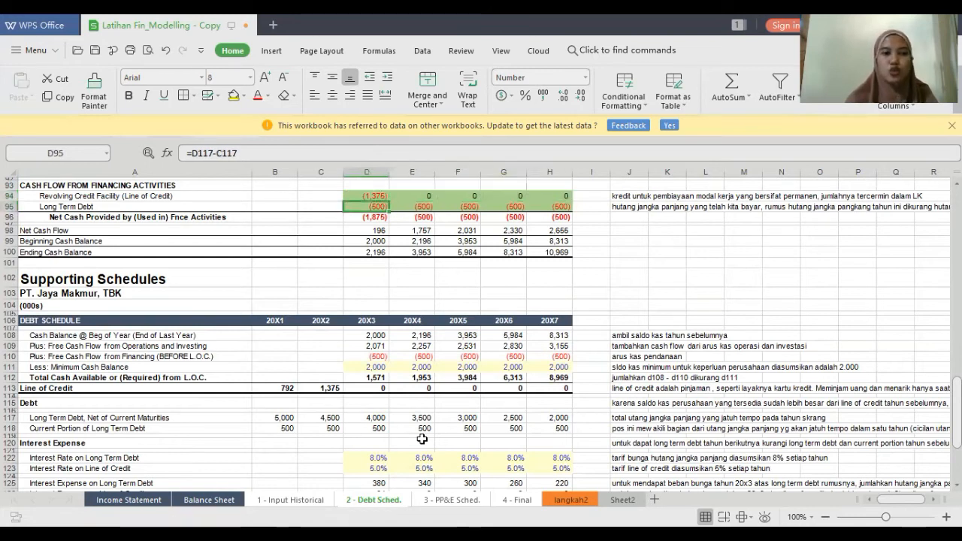
pyautogui.click(255, 152)
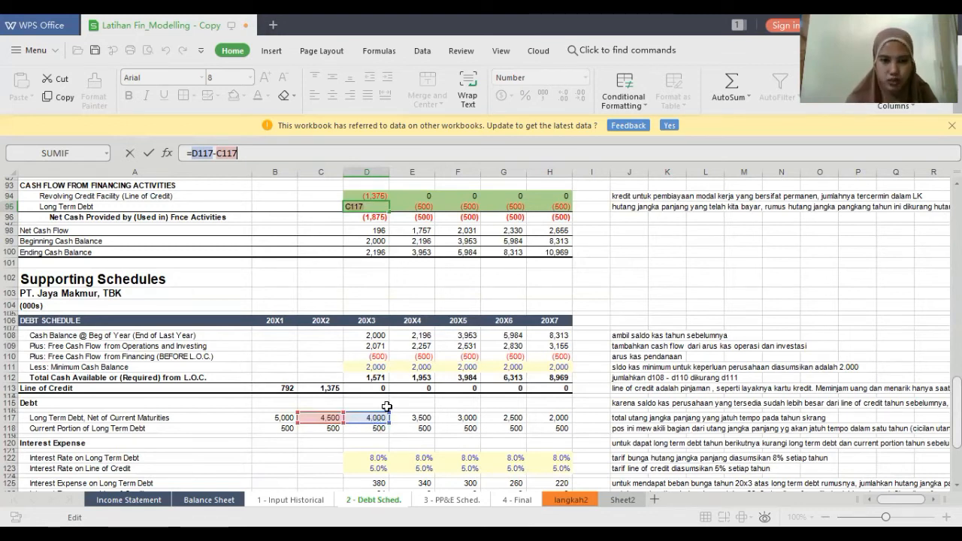
pyautogui.press('Return')
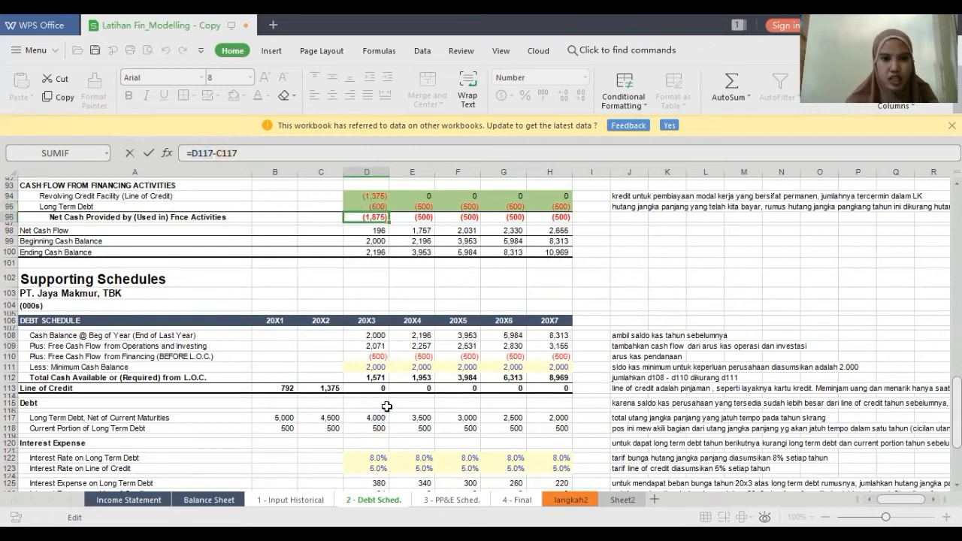
# Step: Copy the financing-activities Long Term Debt formula from D95 across 20X4 to 20X7
pyautogui.press('Up')
pyautogui.press('Up')
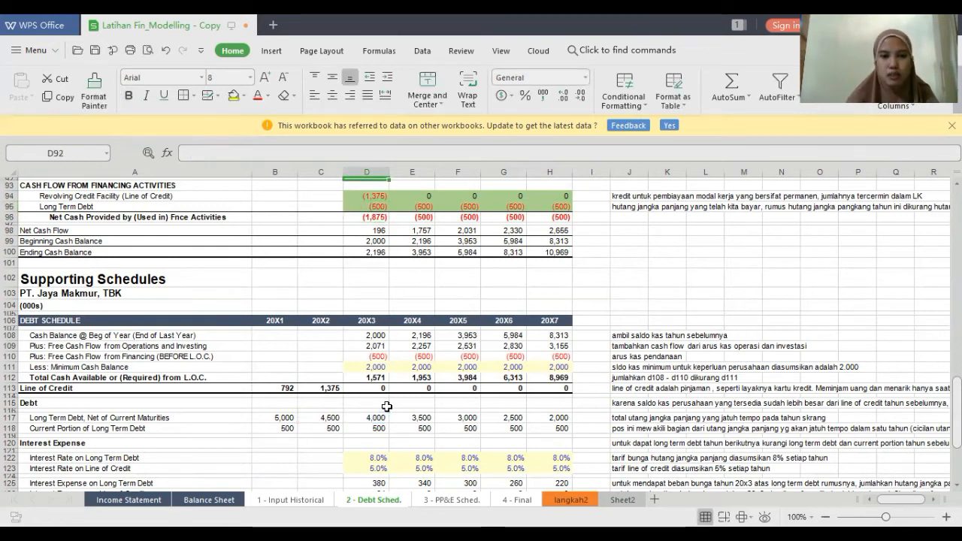
pyautogui.press('Up')
pyautogui.press('Down')
pyautogui.press('Up')
pyautogui.press('Up')
pyautogui.press('Up')
pyautogui.press('Up')
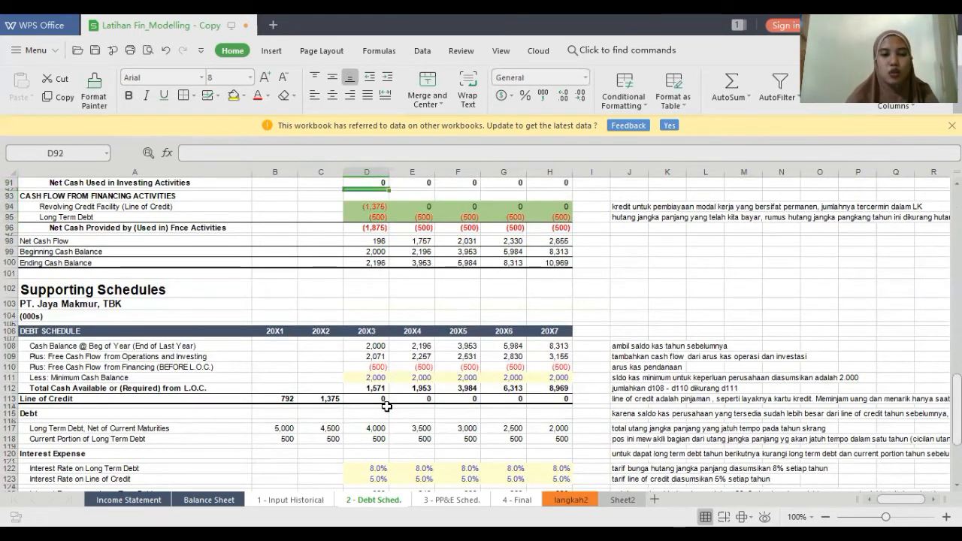
pyautogui.press('Down')
pyautogui.press('Down')
pyautogui.press('Down')
pyautogui.press('Down')
pyautogui.hotkey('ctrl', 'c')
pyautogui.press('Right')
pyautogui.hotkey('shift', 'Right')
pyautogui.hotkey('shift', 'Right')
pyautogui.hotkey('shift', 'Right')
pyautogui.hotkey('shift', 'Right')
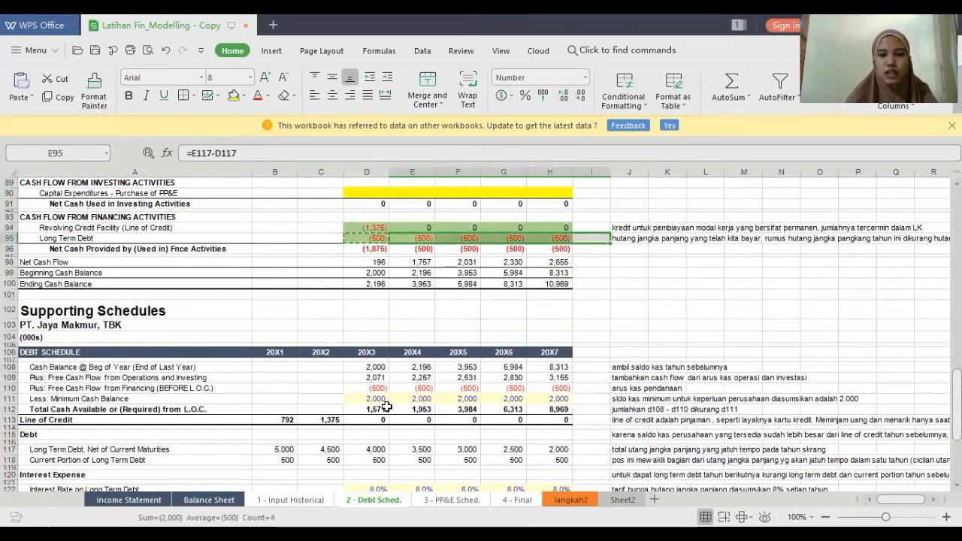
pyautogui.hotkey('shift', 'Left')
pyautogui.hotkey('ctrl', 'v')
# Step: Review the debt-linked cells across the cash flow statement, balance sheet and income statement, including the rows still awaiting fixed-asset data
pyautogui.click(458, 273)
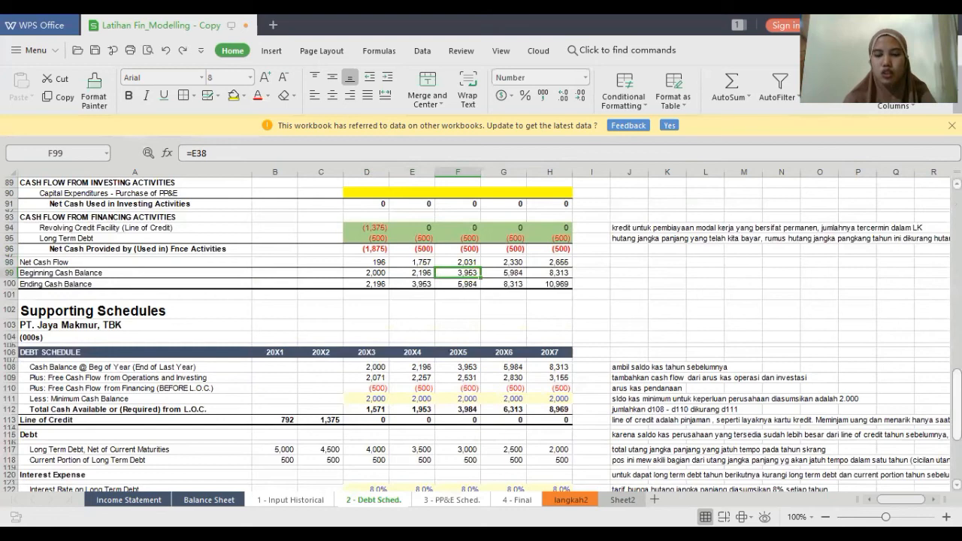
pyautogui.scroll(20, 481, 330)
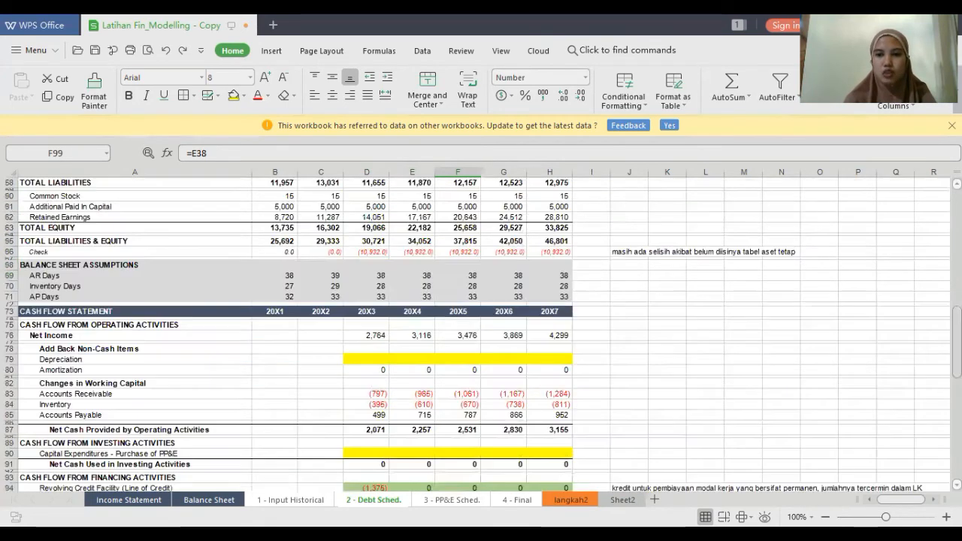
pyautogui.scroll(-17, 481, 330)
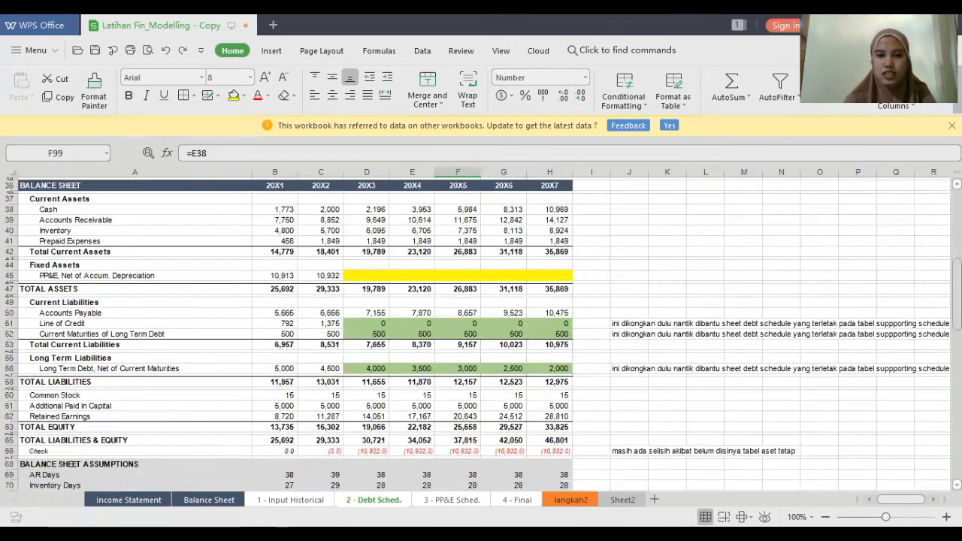
pyautogui.scroll(20, 480, 331)
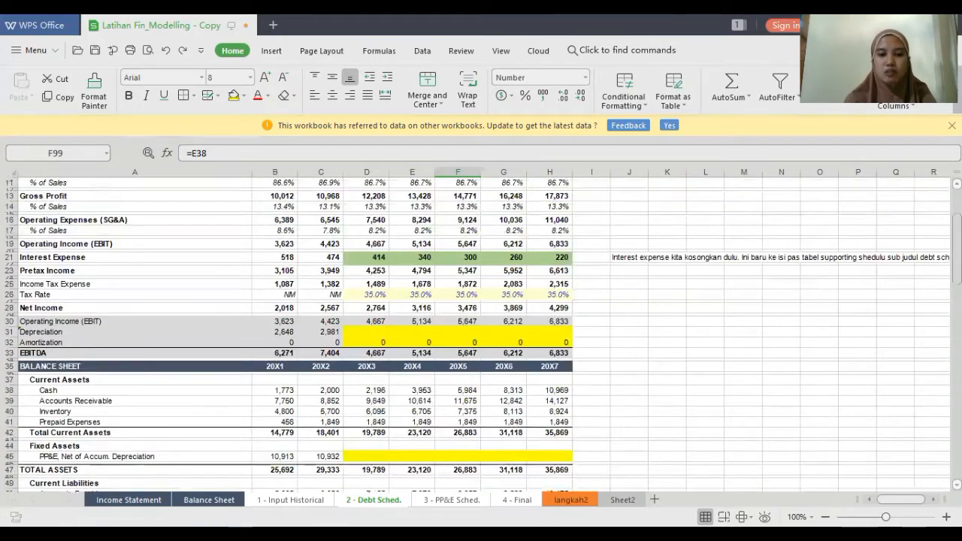
pyautogui.scroll(-12, 481, 331)
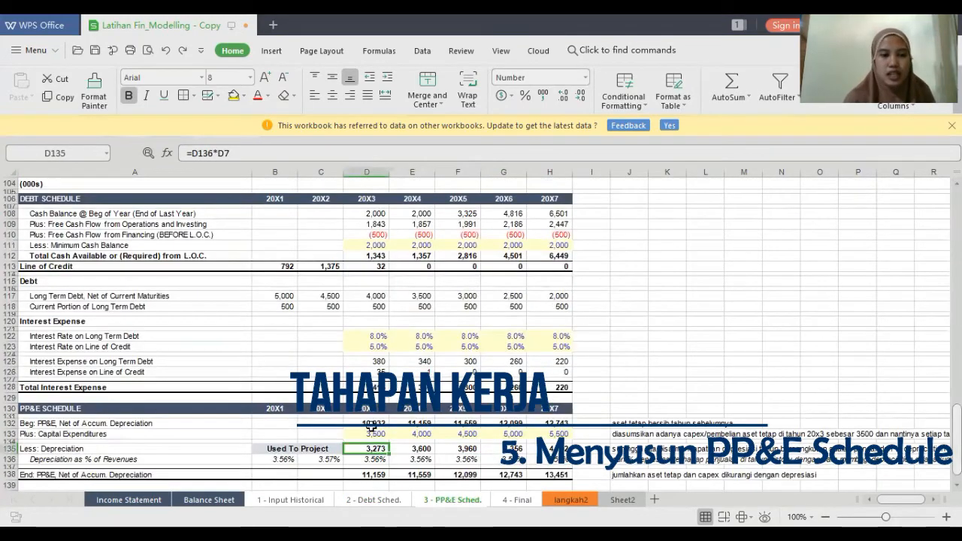
# Step: Trace the PP&E schedule's 20X3 beginning PP&E formula =C45 in D132 to the balance sheet and confirm it
pyautogui.click(372, 424)
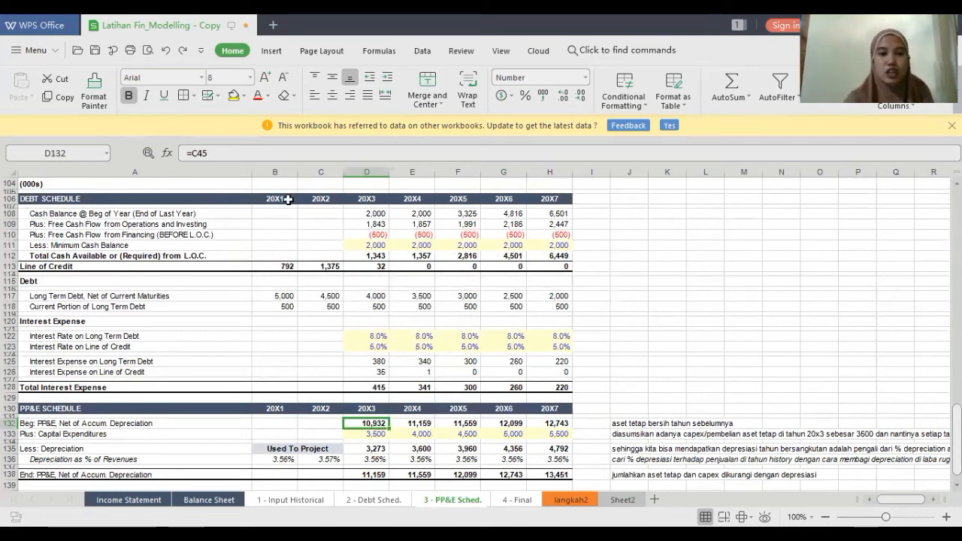
pyautogui.press('F2')
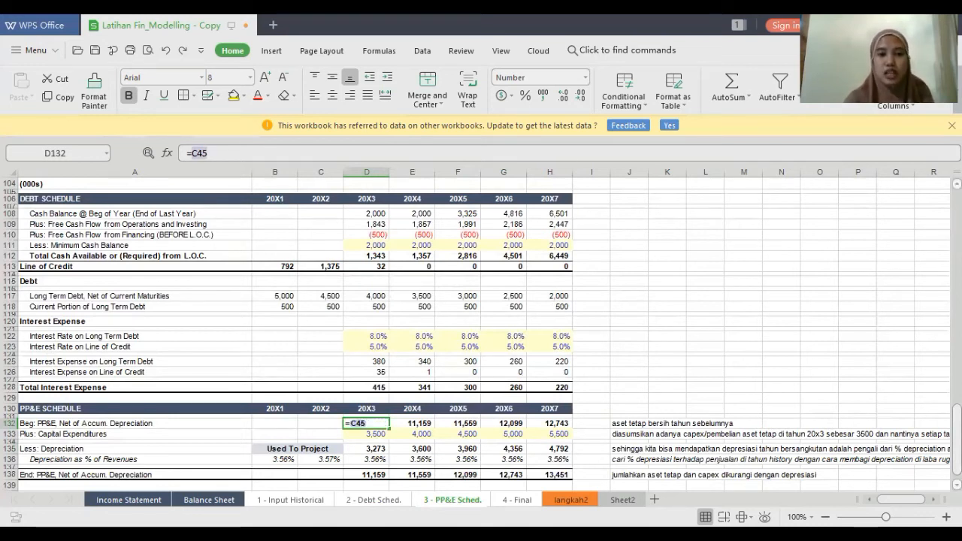
pyautogui.scroll(15, 481, 338)
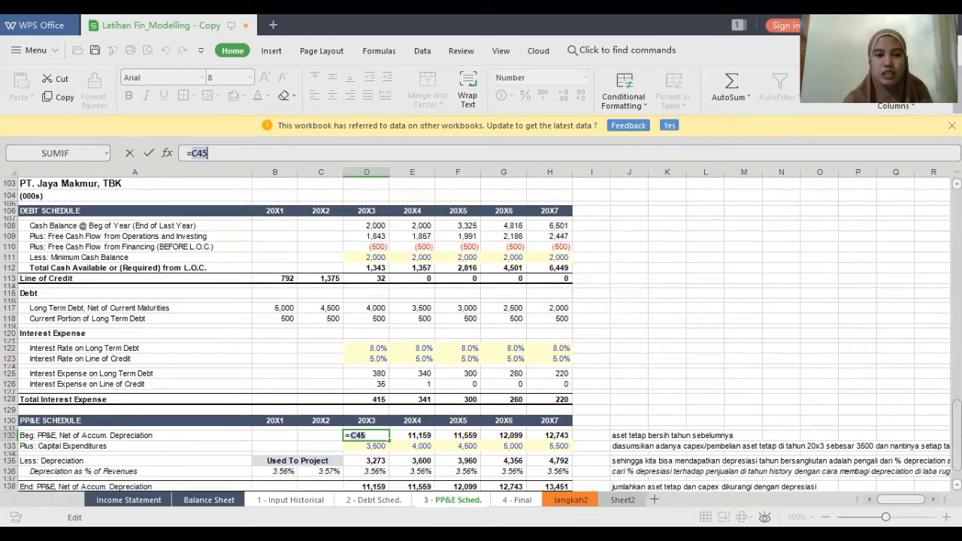
pyautogui.scroll(5, 481, 338)
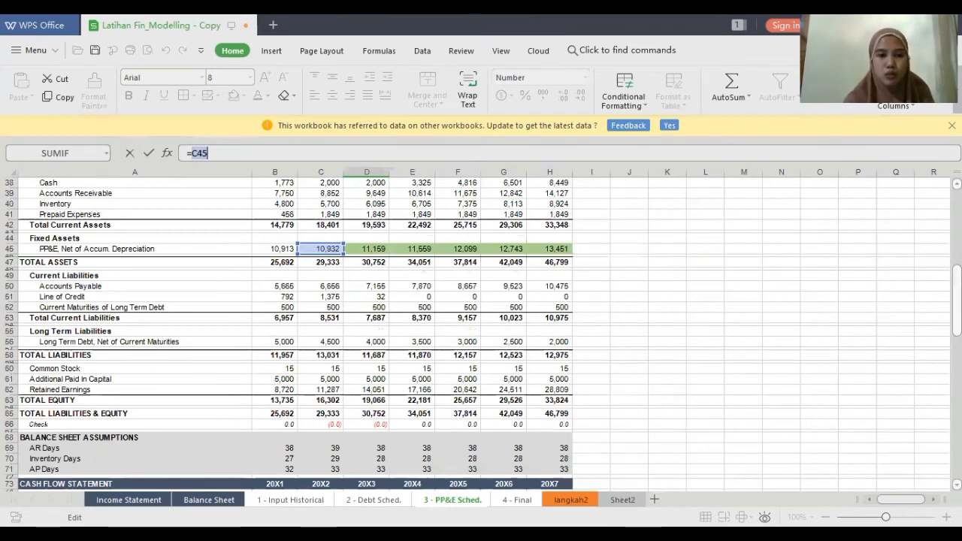
pyautogui.press('Return')
pyautogui.press('Down')
pyautogui.press('Up')
pyautogui.press('Down')
pyautogui.press('Down')
pyautogui.press('Down')
pyautogui.press('Down')
pyautogui.press('Down')
pyautogui.press('Down')
pyautogui.press('Down')
pyautogui.press('Down')
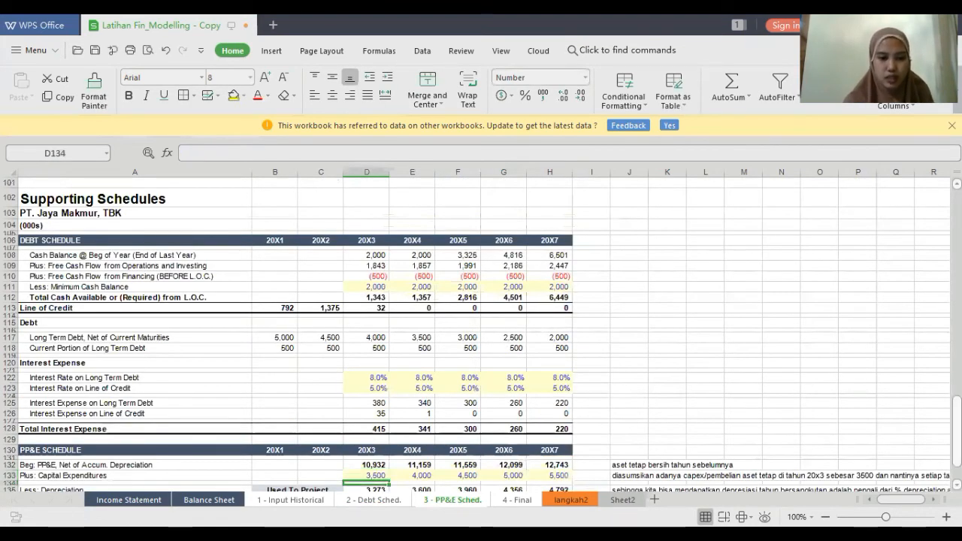
# Step: Copy the beginning PP&E formula from D132 across 20X4 to 20X7
pyautogui.click(367, 396)
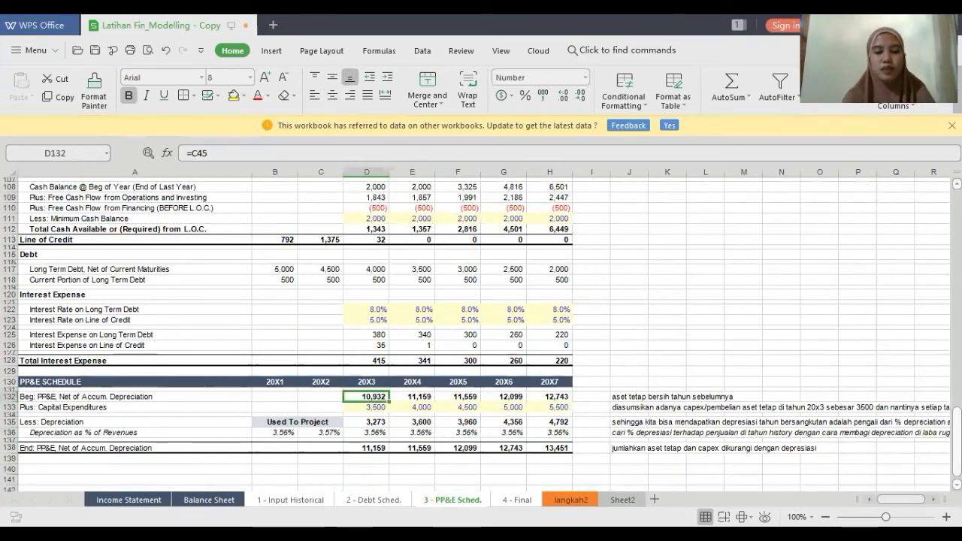
pyautogui.hotkey('ctrl', 'c')
pyautogui.press('Right')
pyautogui.hotkey('shift', 'Right')
pyautogui.hotkey('shift', 'Right')
pyautogui.hotkey('shift', 'Right')
pyautogui.press('Escape')
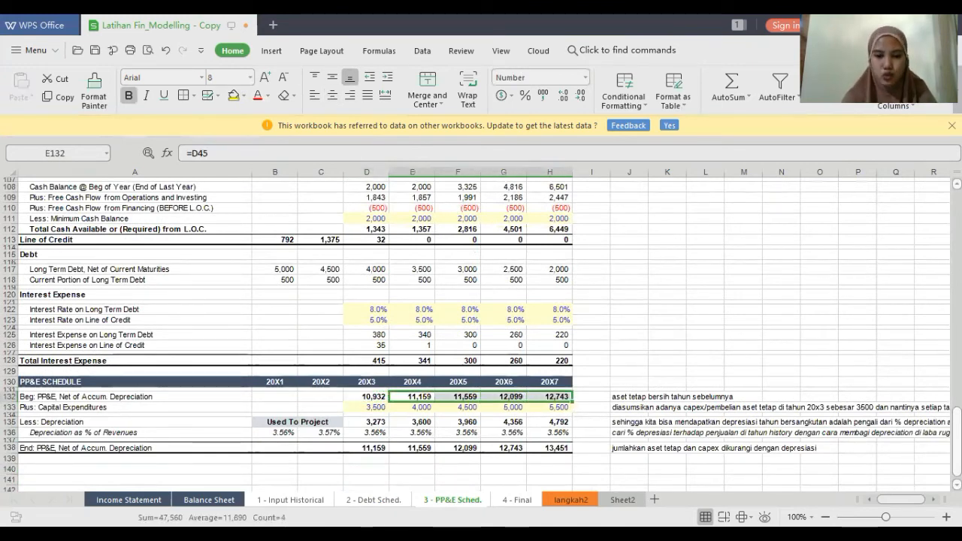
# Step: Examine the 20X3 Capital Expenditures input in D133 and read its explanatory note in J133
pyautogui.press('Down')
pyautogui.press('Left')
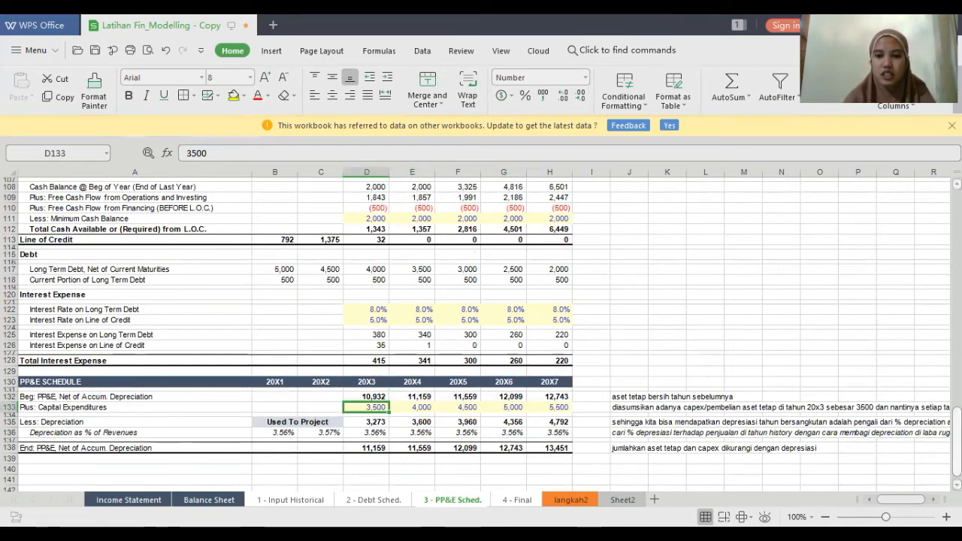
pyautogui.press('Right')
pyautogui.press('Right')
pyautogui.press('Right')
pyautogui.press('Right')
pyautogui.press('Right')
pyautogui.press('Right')
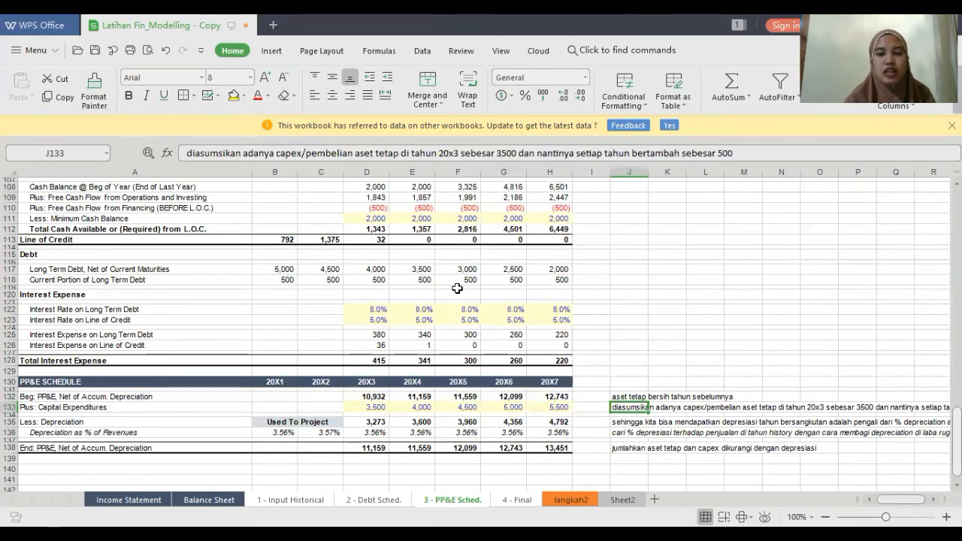
# Step: Check the Capital Expenditures entries in row 133 from 20X3 through 20X6 for the yearly increase
pyautogui.click(369, 407)
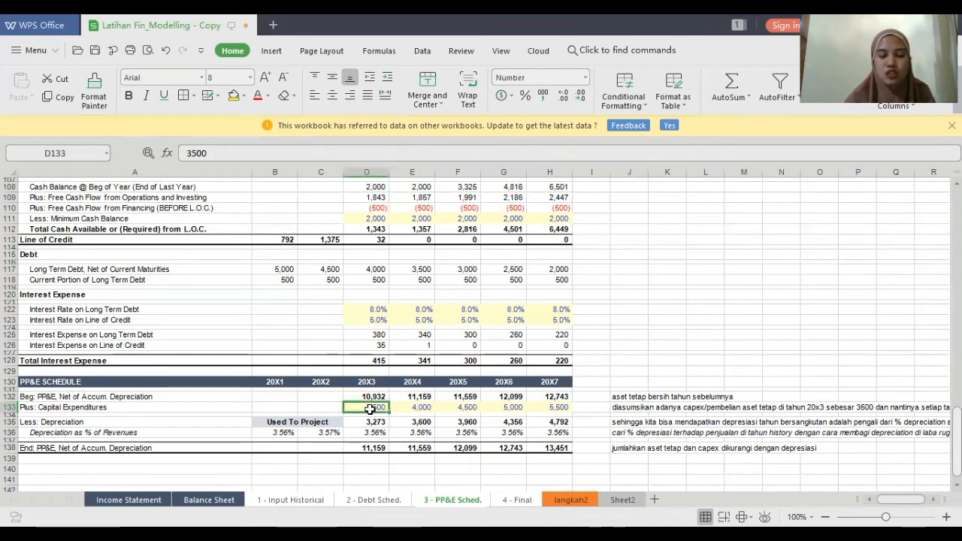
pyautogui.press('Right')
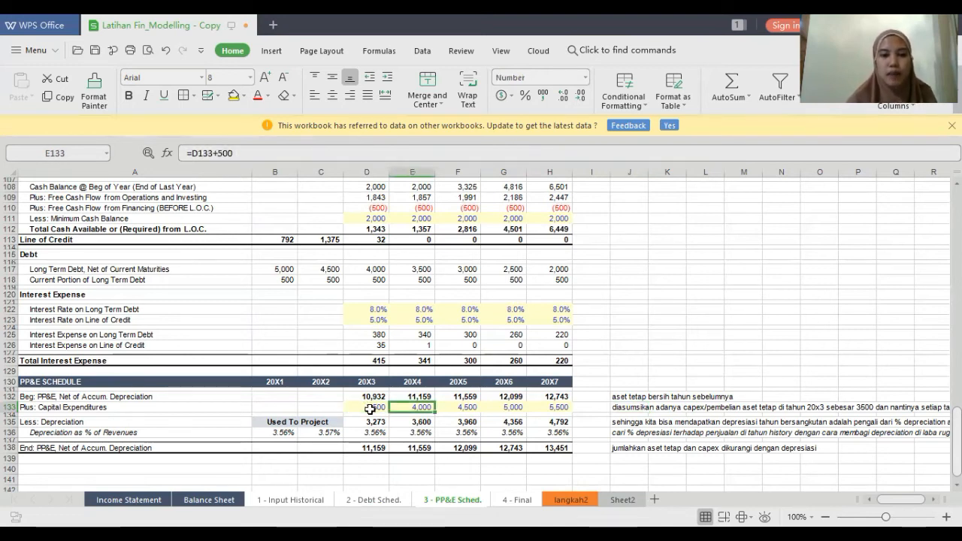
pyautogui.press('Right')
pyautogui.press('Right')
pyautogui.press('Right')
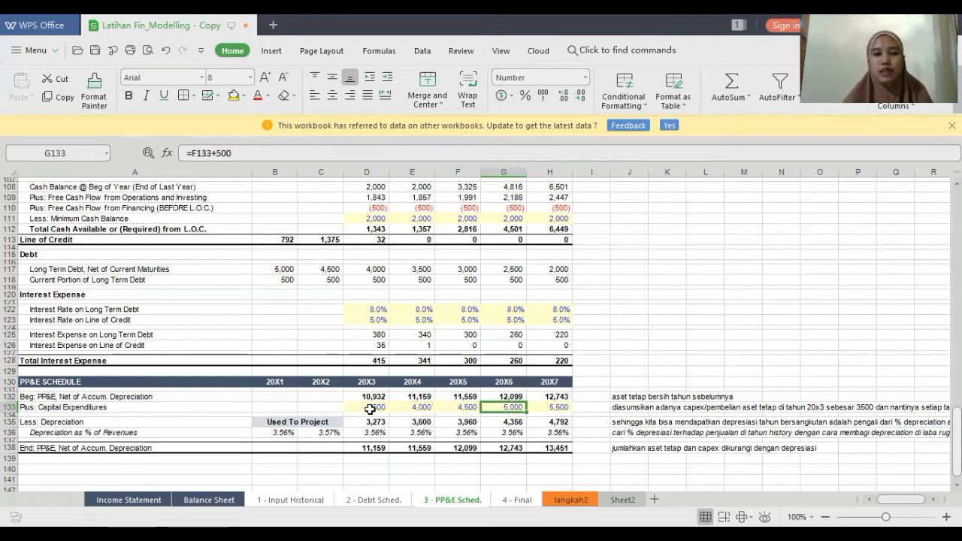
pyautogui.press('Left')
pyautogui.press('Left')
pyautogui.press('Left')
pyautogui.press('Left')
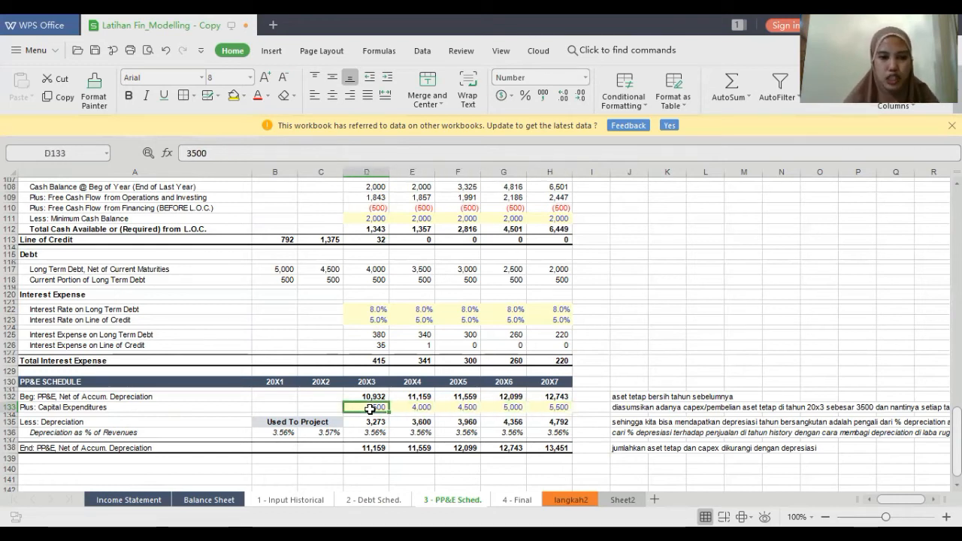
# Step: Copy the Capital Expenditures formula =D133+500 from E133 across 20X5 to 20X7
pyautogui.press('Right')
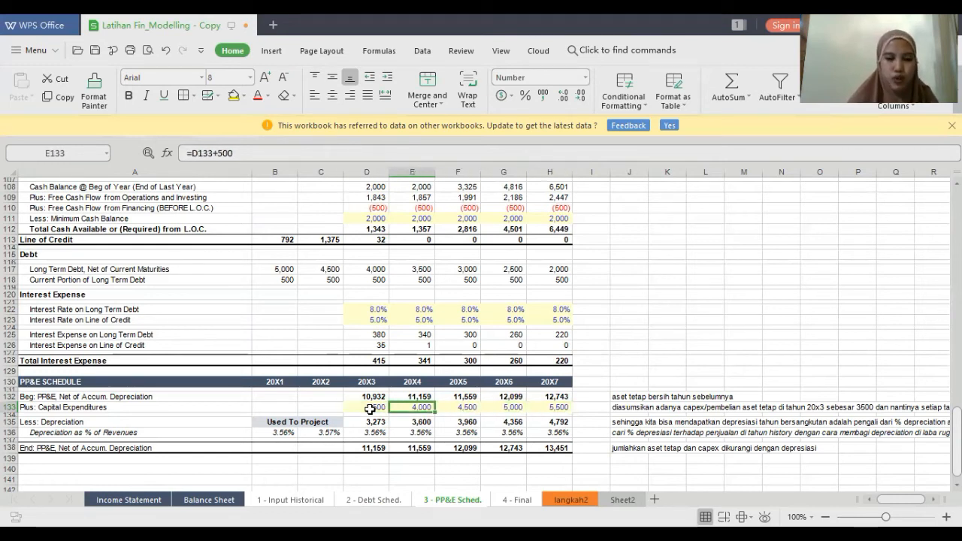
pyautogui.hotkey('ctrl', 'c')
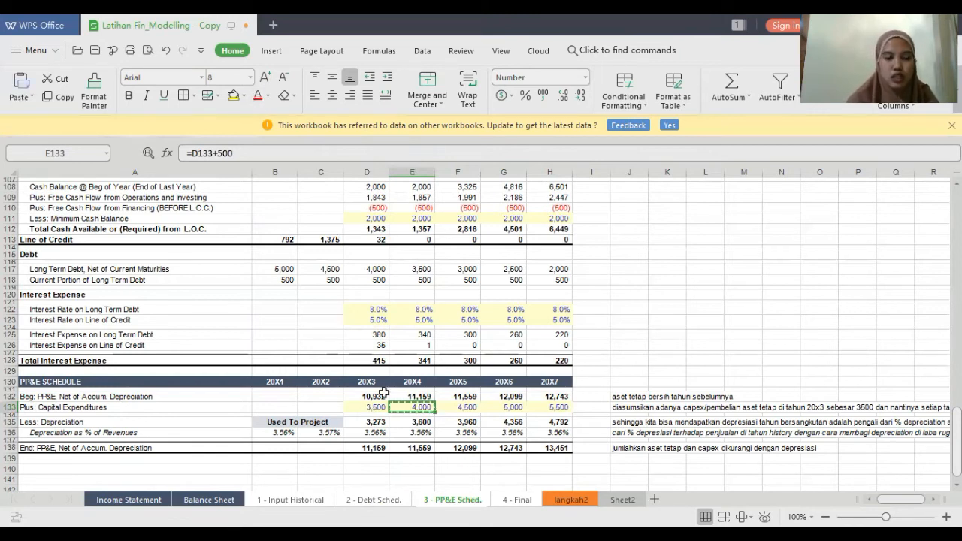
pyautogui.press('Right')
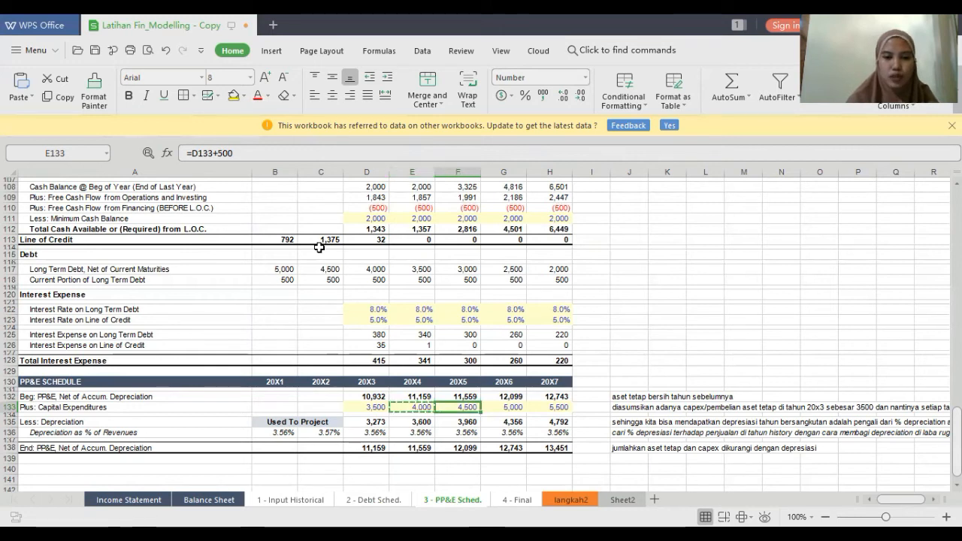
pyautogui.hotkey('shift', 'Right')
pyautogui.hotkey('shift', 'Right')
pyautogui.press('Return')
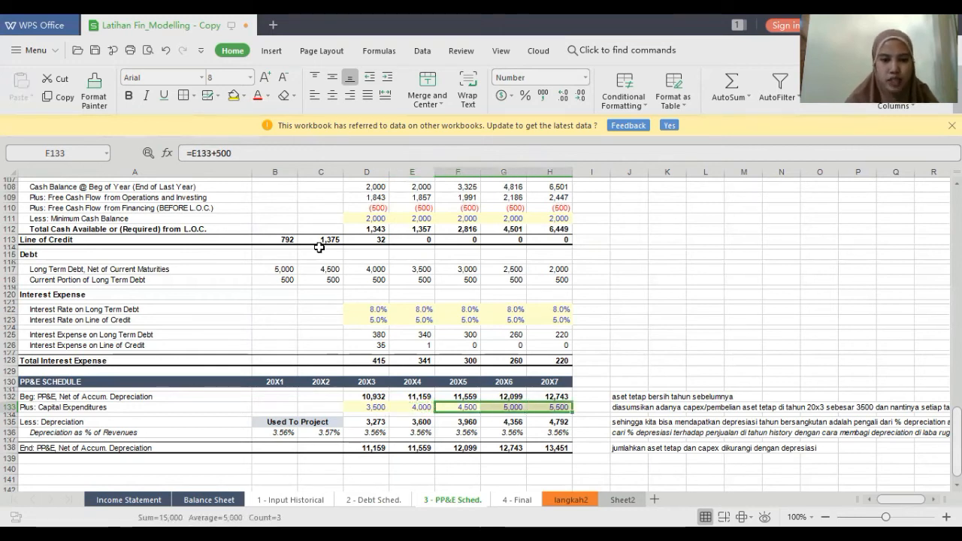
# Step: Compare the 20X3 Depreciation formula in D135 with the historical Depreciation as % of Revenues row it relies on
pyautogui.press('Left')
pyautogui.press('Down')
pyautogui.press('Down')
pyautogui.press('Left')
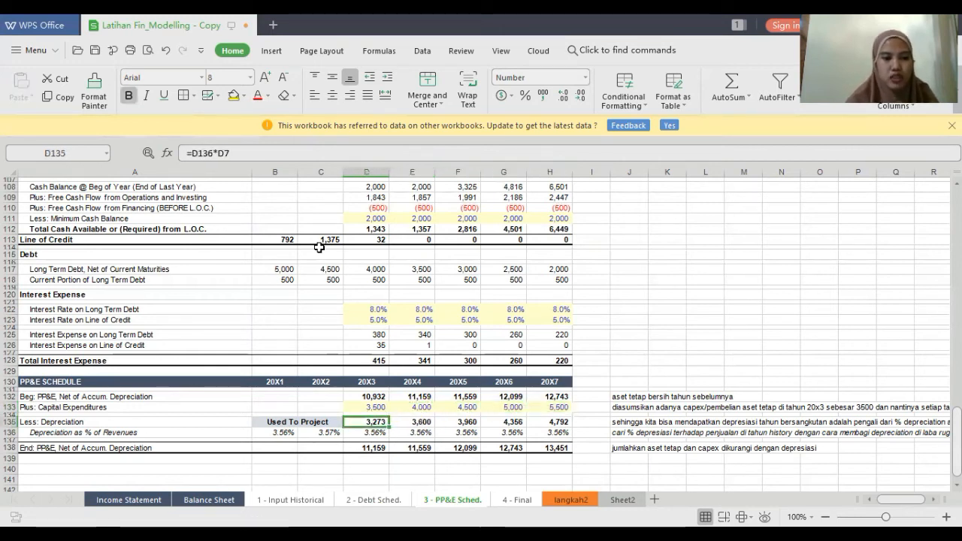
pyautogui.press('Left')
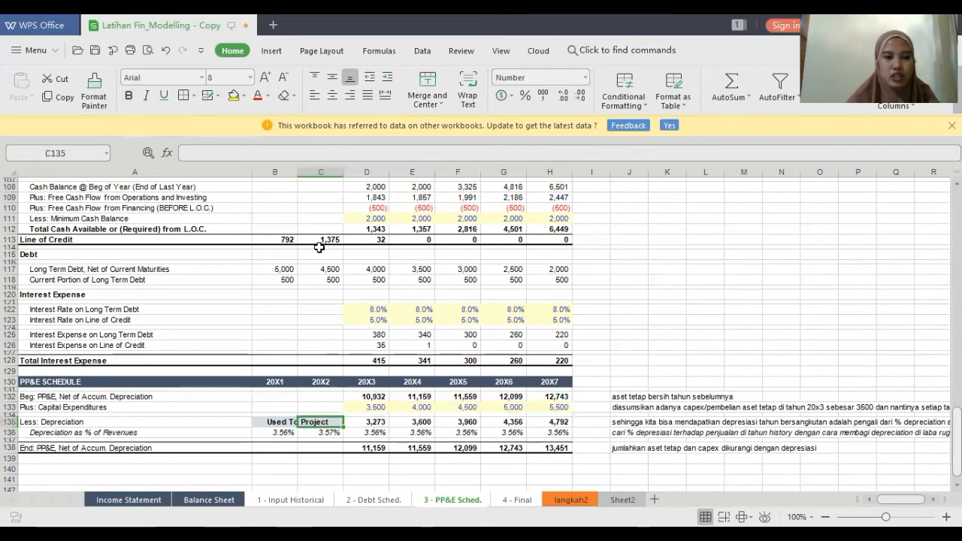
pyautogui.press('Down')
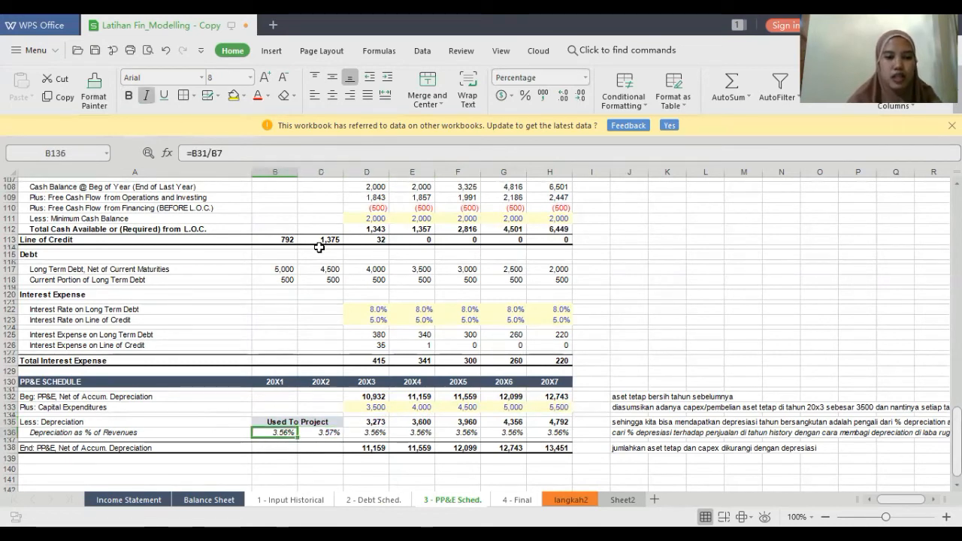
pyautogui.press('Up')
pyautogui.press('Right')
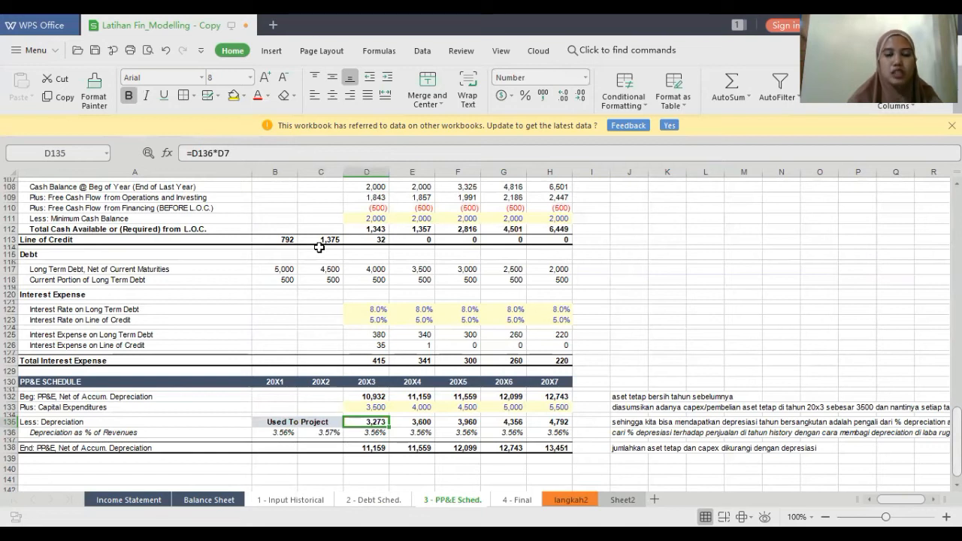
pyautogui.press('Left')
pyautogui.press('Down')
pyautogui.press('Left')
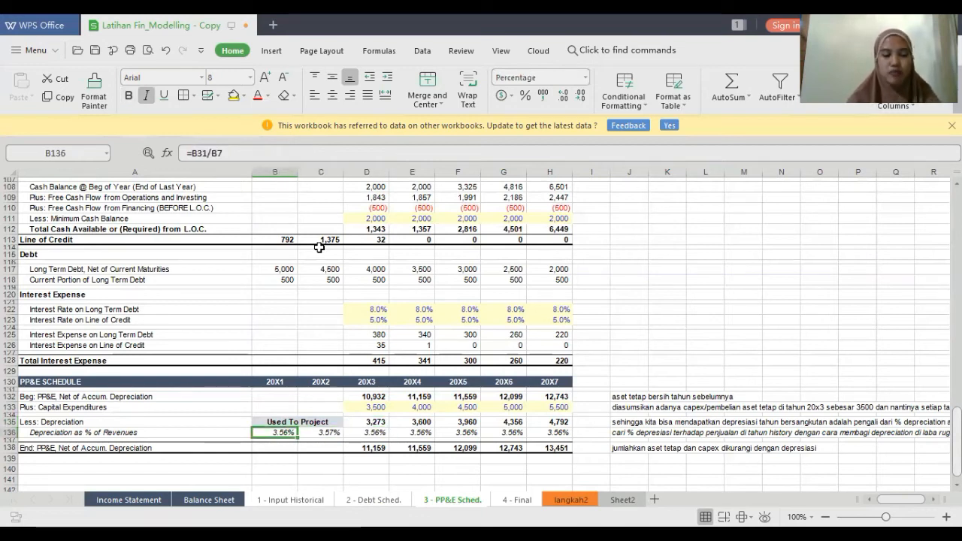
# Step: Trace the 20X1 Depreciation as % of Revenues formula =B31/B7 in B136 to the income statement and confirm it
pyautogui.click(238, 152)
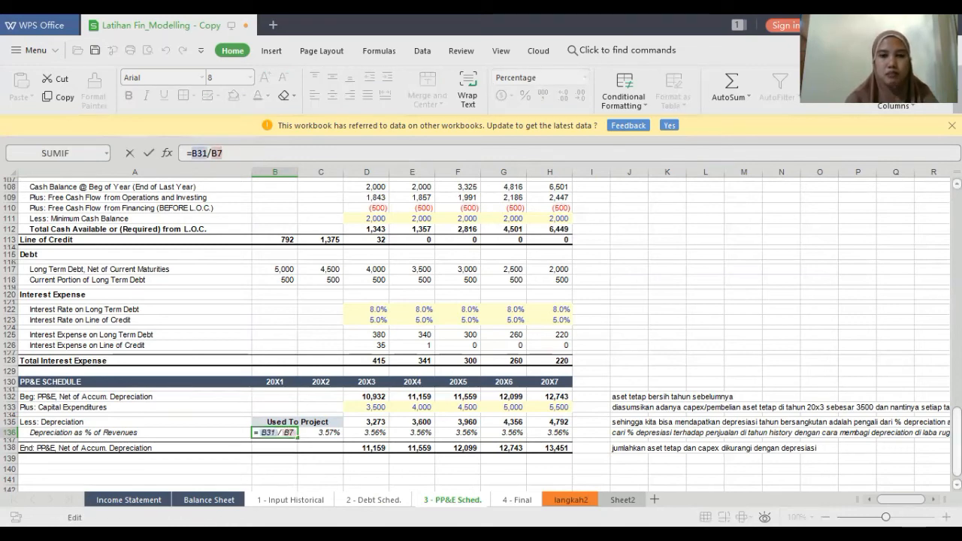
pyautogui.moveTo(957, 442); pyautogui.dragTo(956, 422)
pyautogui.scroll(20, 939, 275)
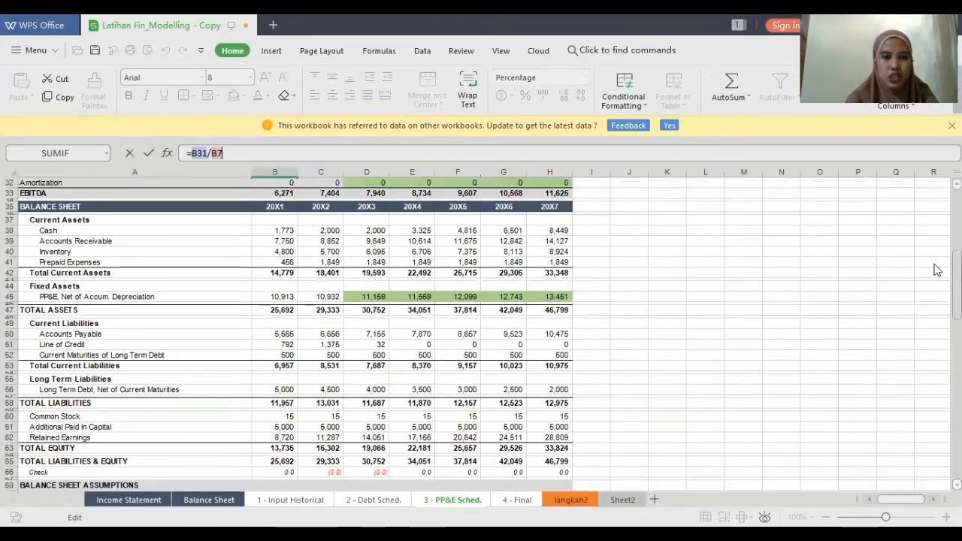
pyautogui.scroll(8, 931, 248)
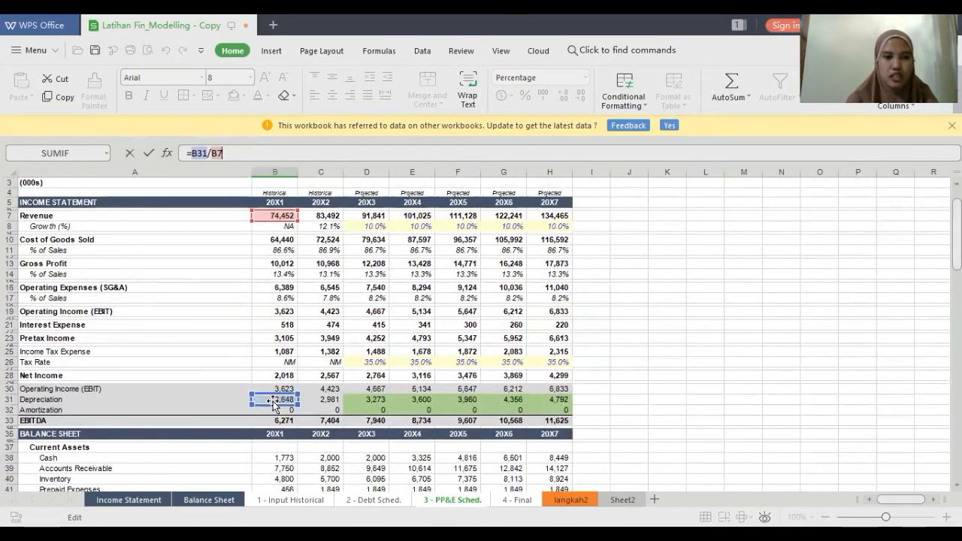
pyautogui.press('Return')
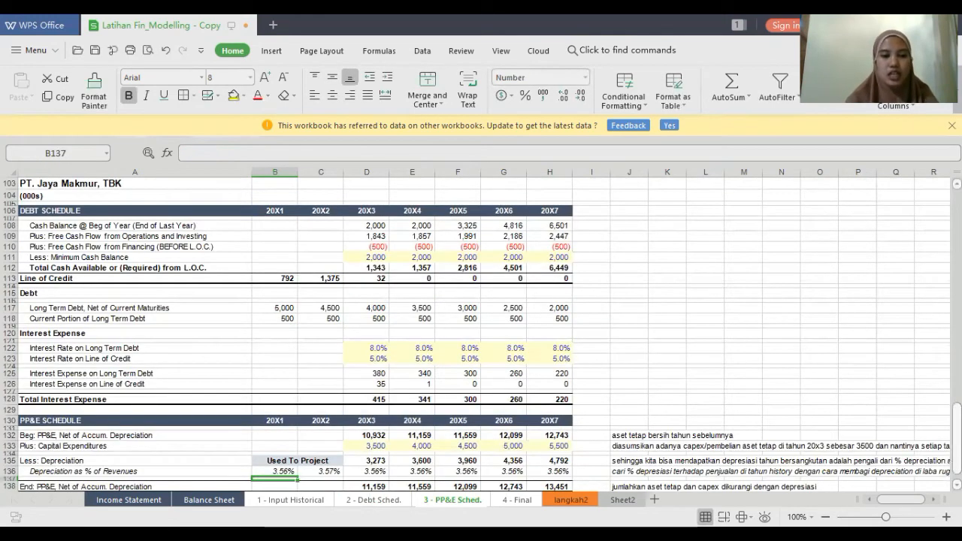
pyautogui.press('Down')
pyautogui.press('Up')
pyautogui.press('Up')
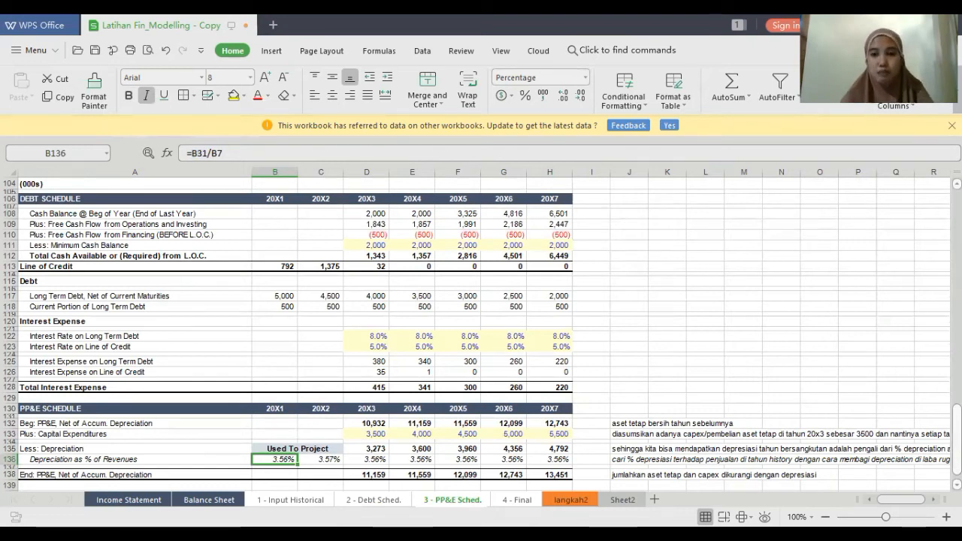
# Step: Copy the Depreciation as % of Revenues formula from B136 to 20X2 in C136
pyautogui.hotkey('ctrl', 'c')
pyautogui.click(321, 459)
pyautogui.press('Escape')
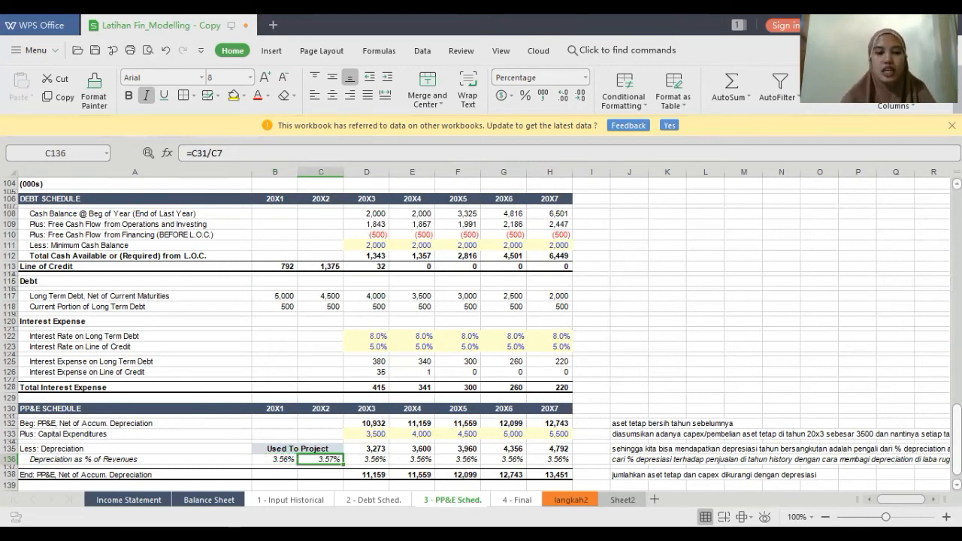
# Step: Examine the 20X3 average depreciation percentage formula in D136 and the Depreciation formula =D136*D7 in D135 that uses it
pyautogui.press('Right')
pyautogui.press('Left')
pyautogui.press('Right')
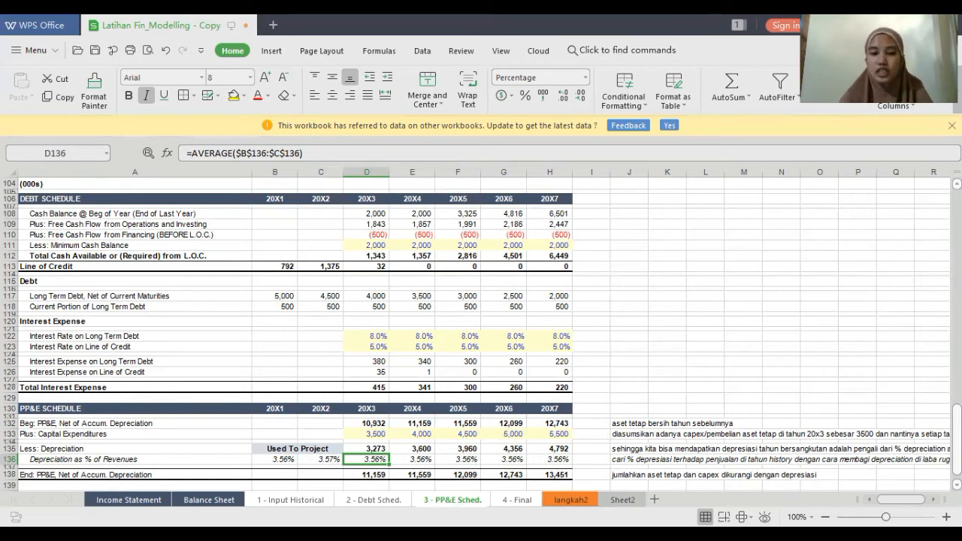
pyautogui.click(366, 449)
pyautogui.click(366, 459)
pyautogui.click(366, 448)
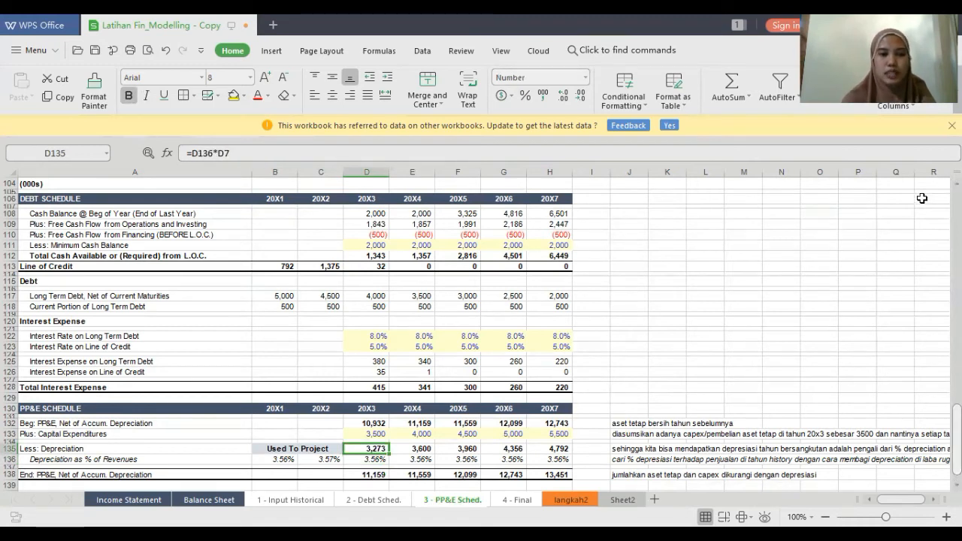
# Step: Trace the 20X3 Depreciation formula =D136*D7 in D135 to the Revenue row of the income statement and confirm it
pyautogui.click(266, 154)
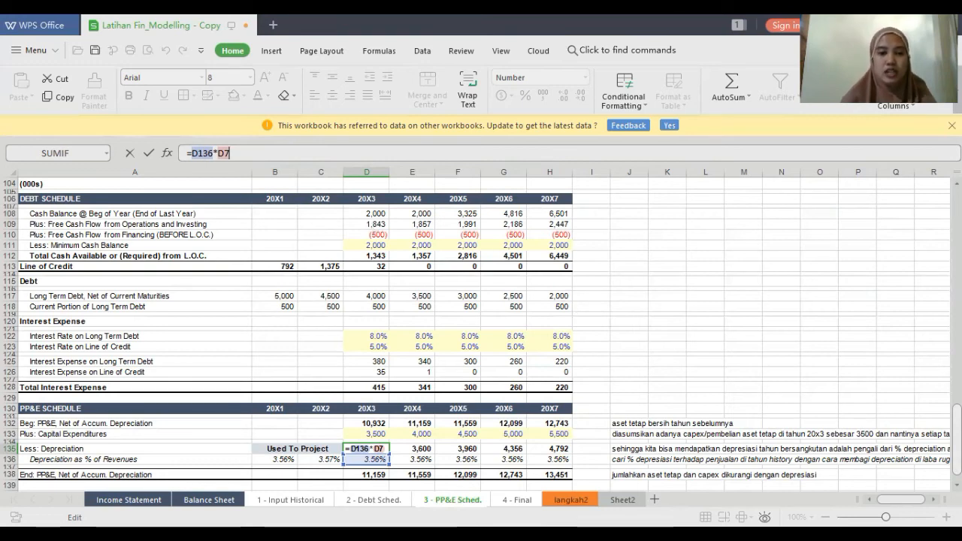
pyautogui.moveTo(957, 438); pyautogui.dragTo(956, 224)
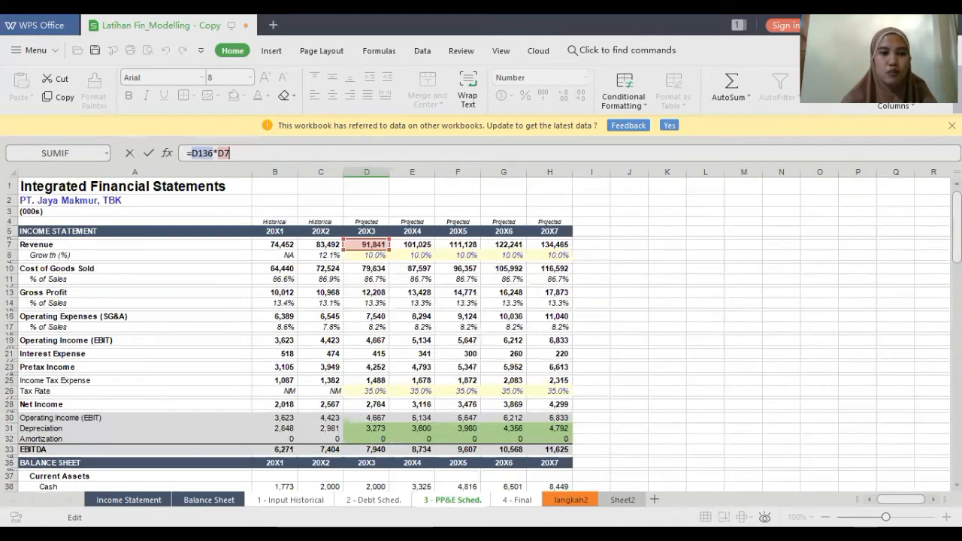
pyautogui.press('Return')
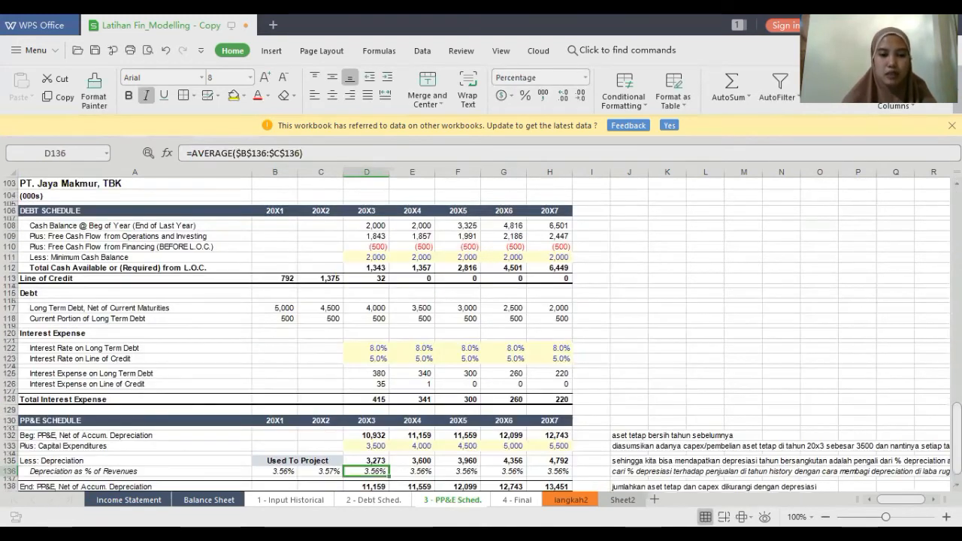
# Step: Copy the Depreciation formula from D135 across 20X4–20X7 in E135:H135
pyautogui.click(366, 461)
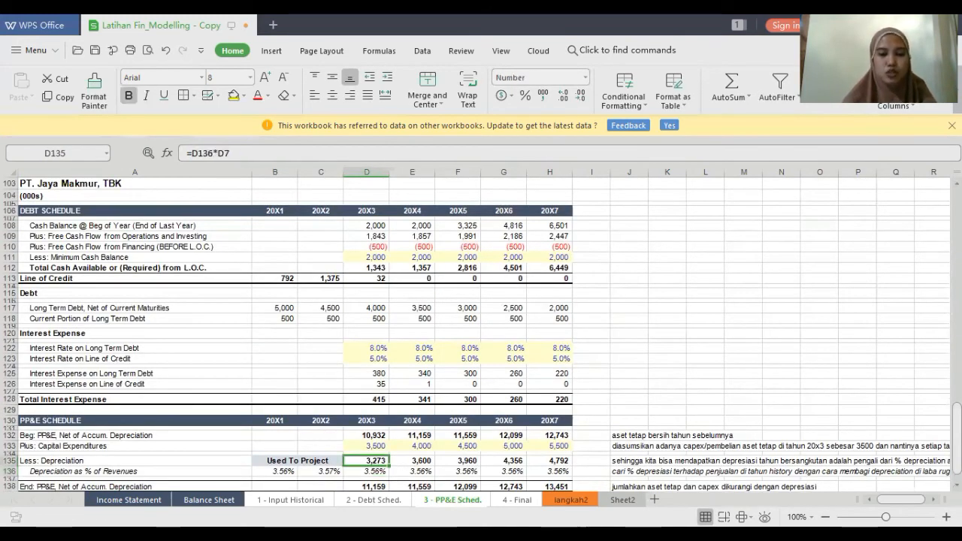
pyautogui.hotkey('ctrl', 'c')
pyautogui.click(412, 461)
pyautogui.hotkey('shift', 'Right')
pyautogui.hotkey('shift', 'Right')
pyautogui.hotkey('shift', 'Right')
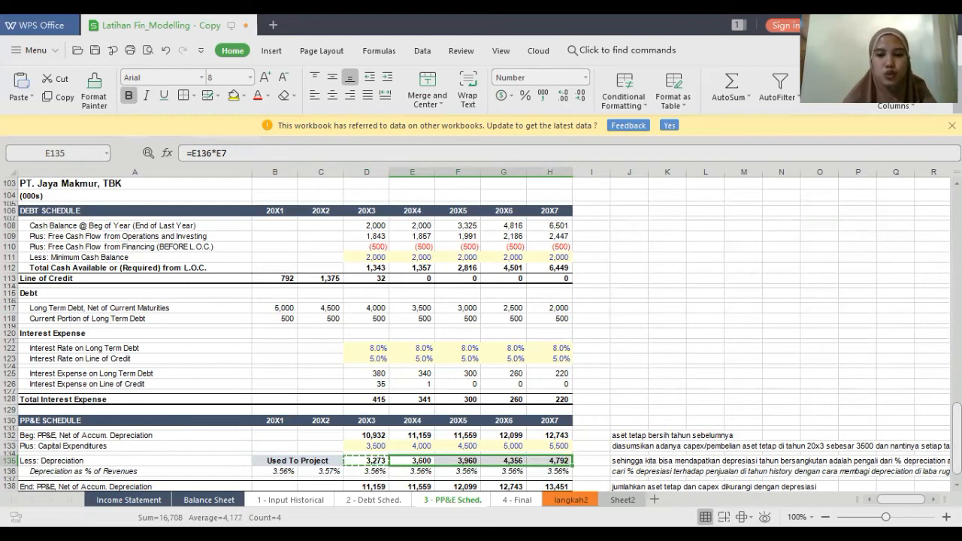
pyautogui.press('Return')
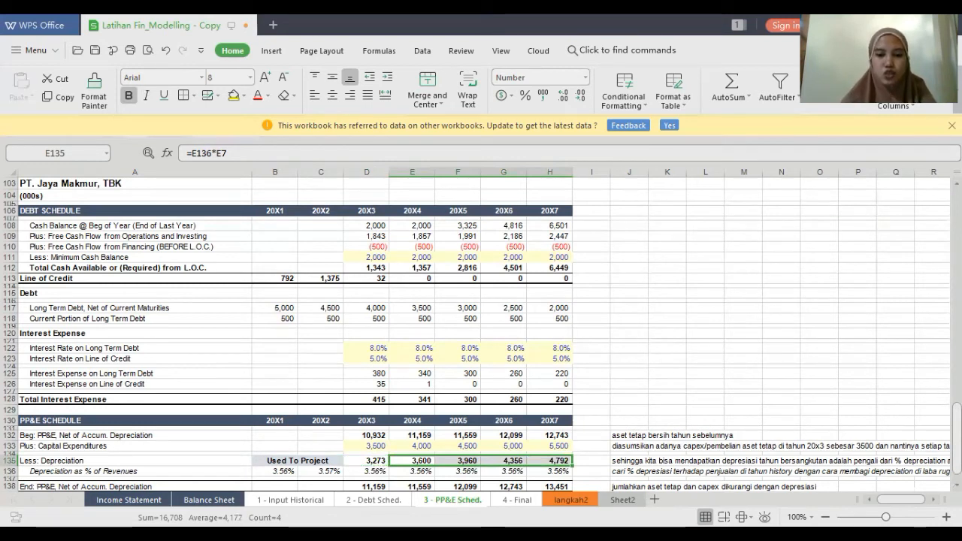
# Step: Examine the cells referenced by the 20X3 ending PP&E formula =D132+D133-D135 in D138 and confirm it
pyautogui.press('Down')
pyautogui.press('Down')
pyautogui.press('Down')
pyautogui.press('Left')
pyautogui.press('Up')
pyautogui.press('Down')
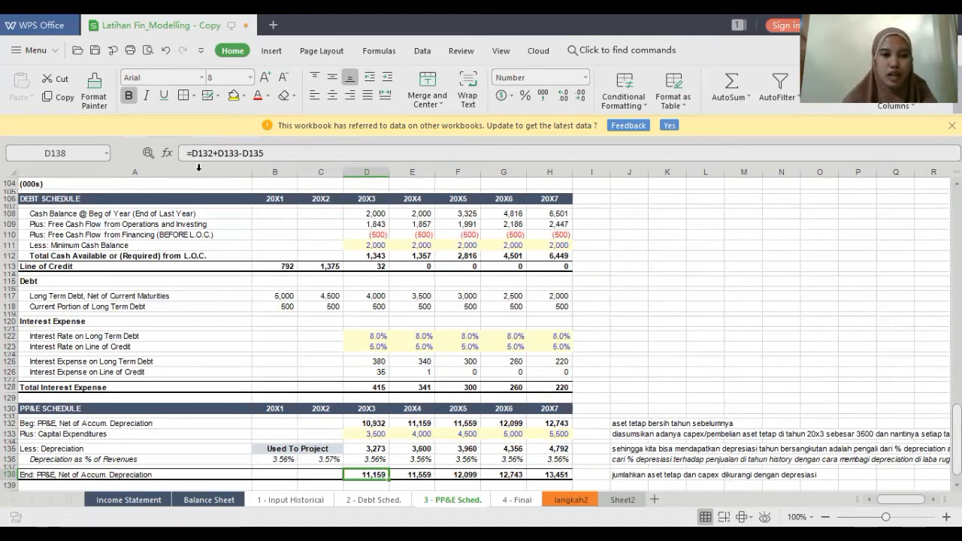
pyautogui.click(276, 152)
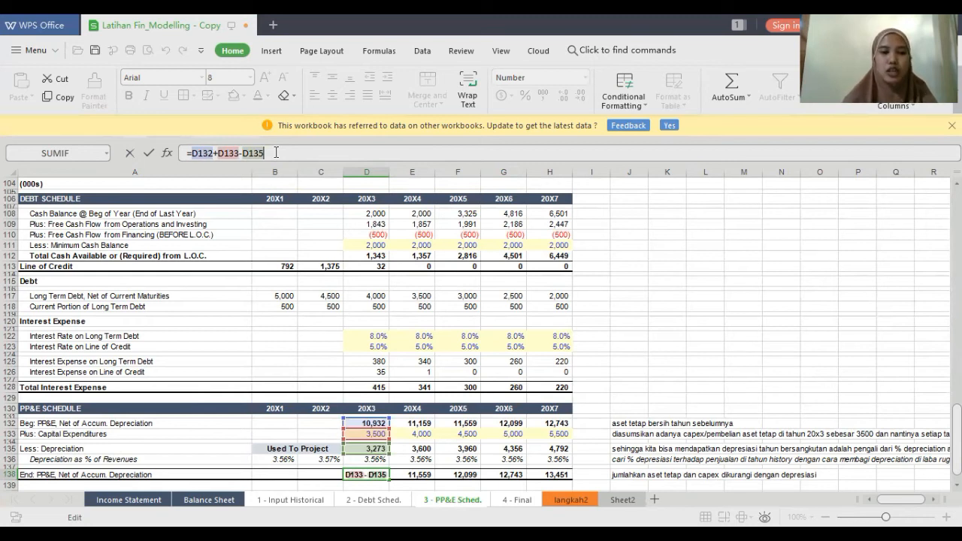
pyautogui.press('Return')
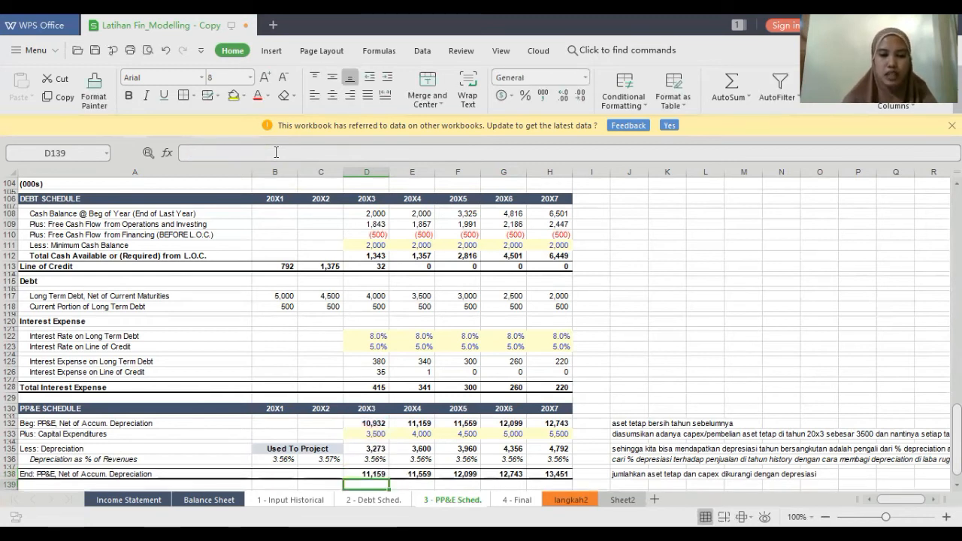
# Step: Copy the ending PP&E formula from D138 across 20X4–20X7 in E138:H138
pyautogui.press('Up')
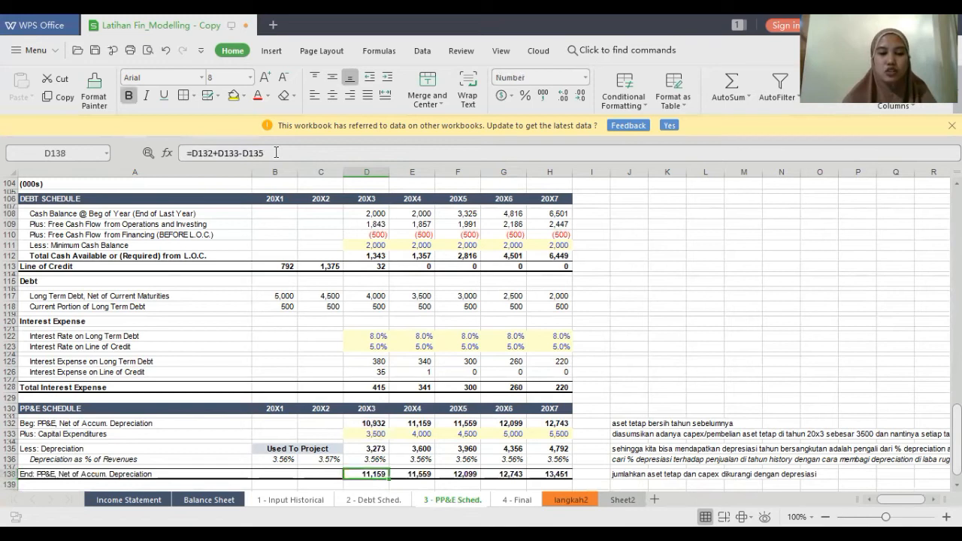
pyautogui.hotkey('ctrl', 'c')
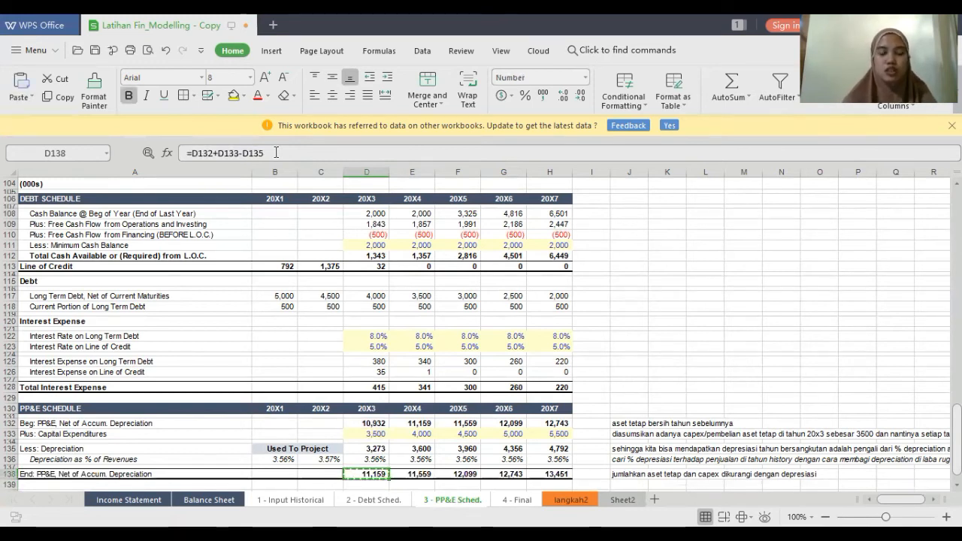
pyautogui.press('Right')
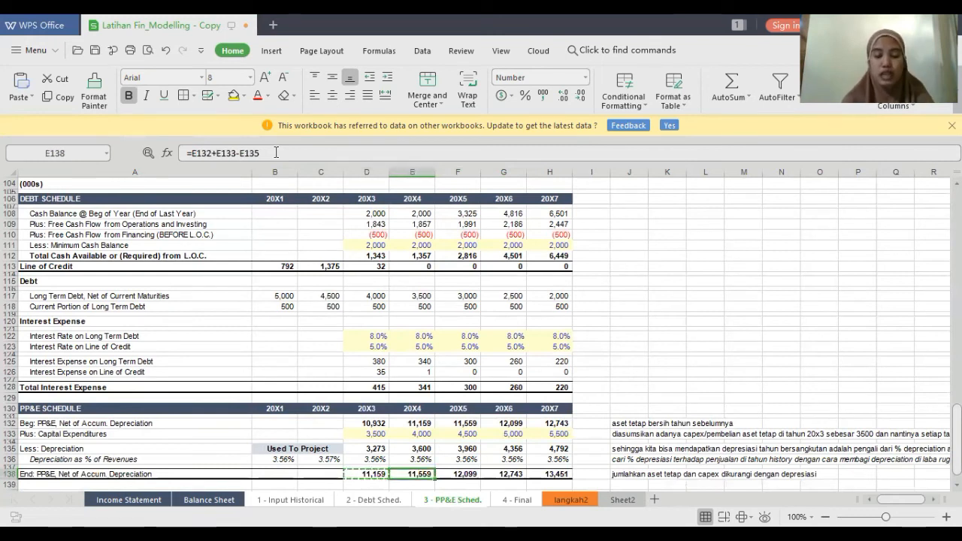
pyautogui.hotkey('shift', 'Right')
pyautogui.hotkey('shift', 'Right')
pyautogui.hotkey('shift', 'Right')
pyautogui.hotkey('ctrl', 'v')
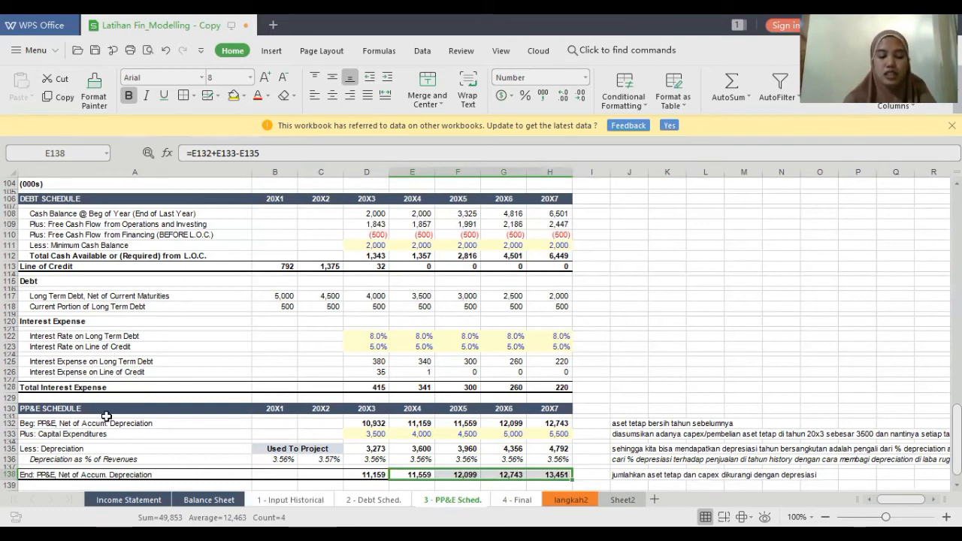
# Step: Trace the income statement's 20X3 Depreciation link =D135 in D31 to the PP&E schedule and confirm it
pyautogui.moveTo(956, 439); pyautogui.dragTo(957, 225)
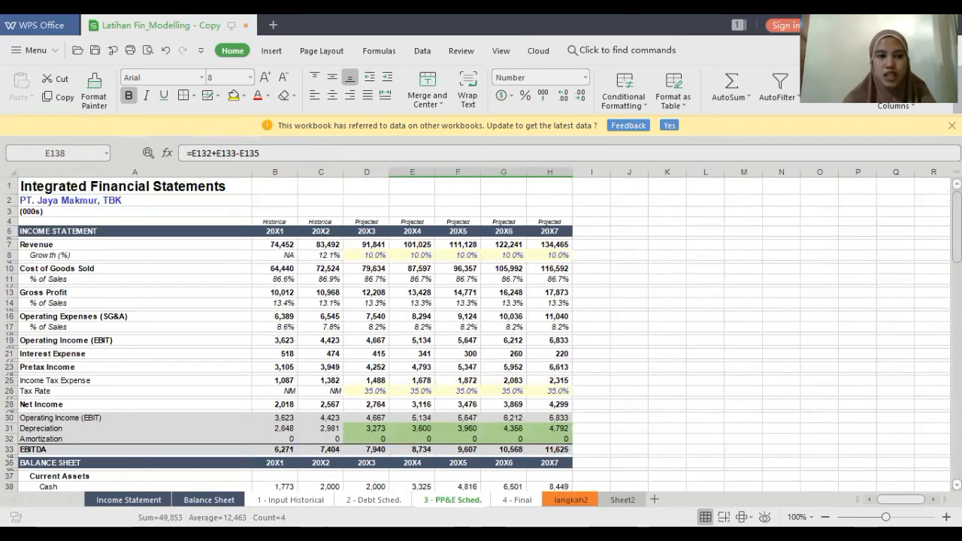
pyautogui.moveTo(956, 226); pyautogui.dragTo(956, 229)
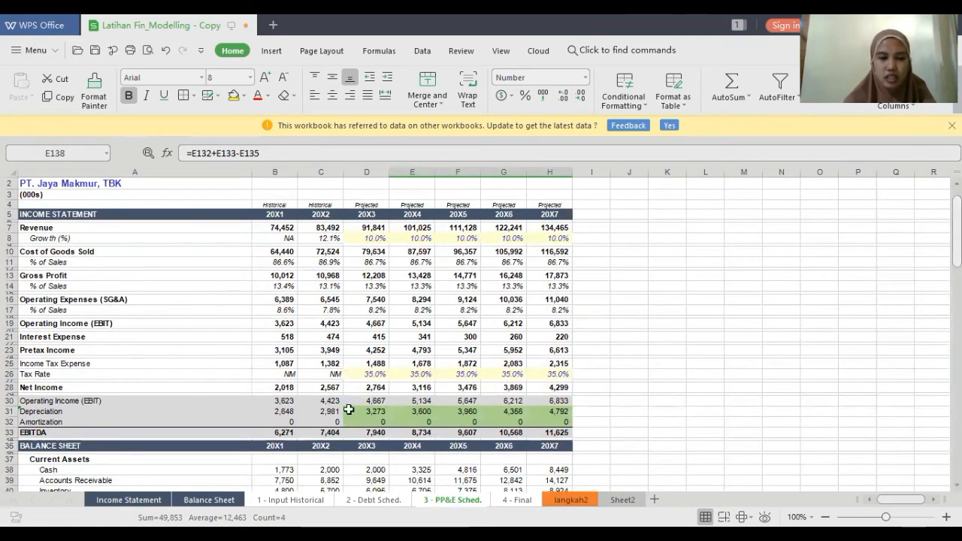
pyautogui.click(371, 413)
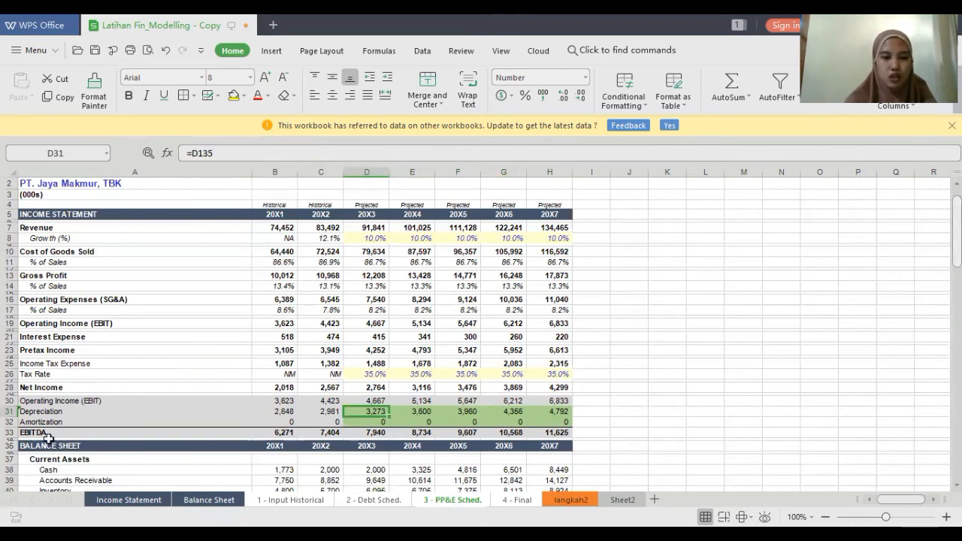
pyautogui.click(224, 152)
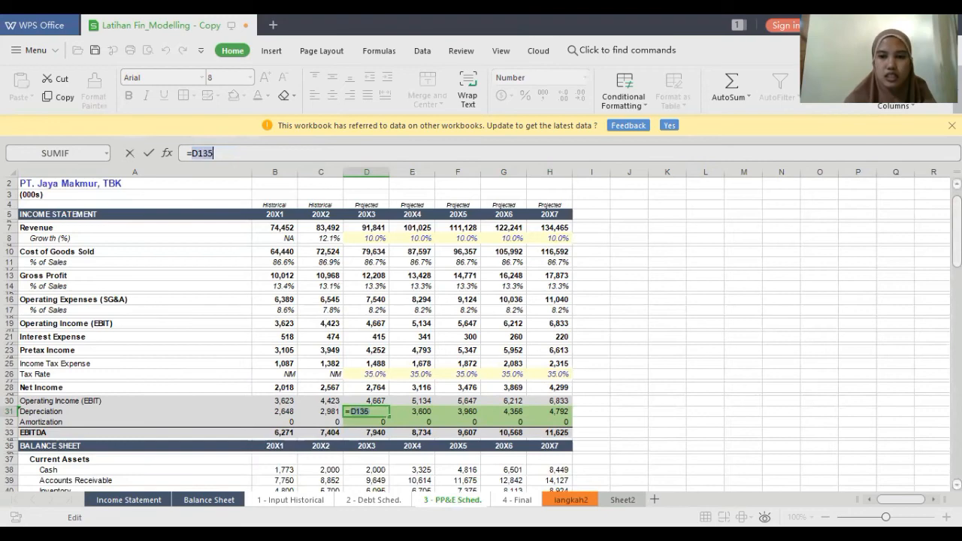
pyautogui.scroll(-20, 481, 336)
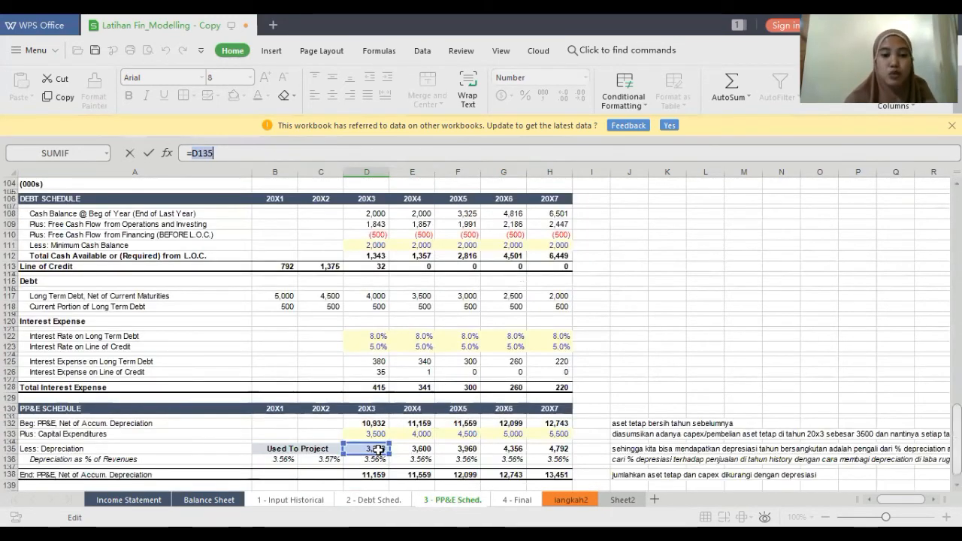
pyautogui.press('Return')
# Step: Copy the income statement Depreciation link from D31 across 20X4–20X7 in E31:H31
pyautogui.press('Up')
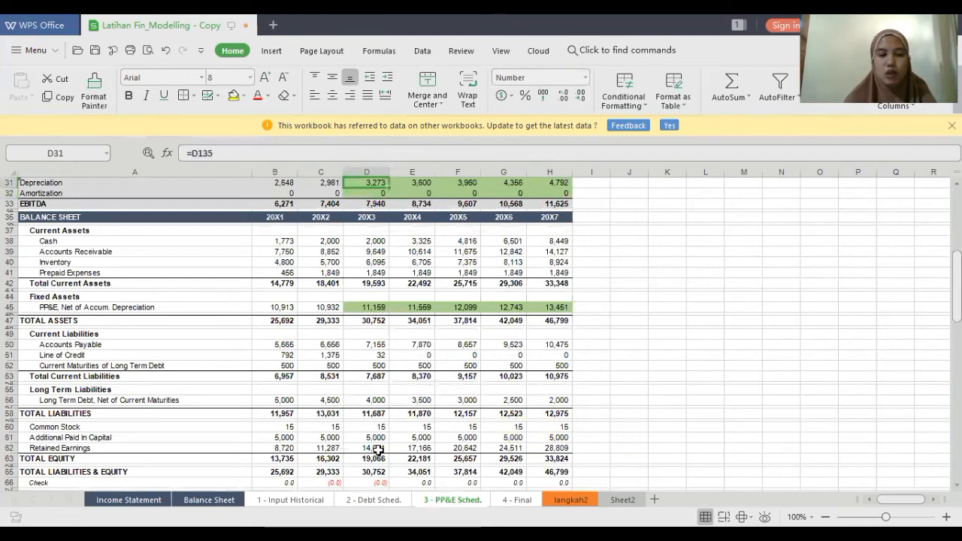
pyautogui.hotkey('ctrl', 'c')
pyautogui.press('Right')
pyautogui.hotkey('shift', 'Right')
pyautogui.hotkey('shift', 'Right')
pyautogui.press('Escape')
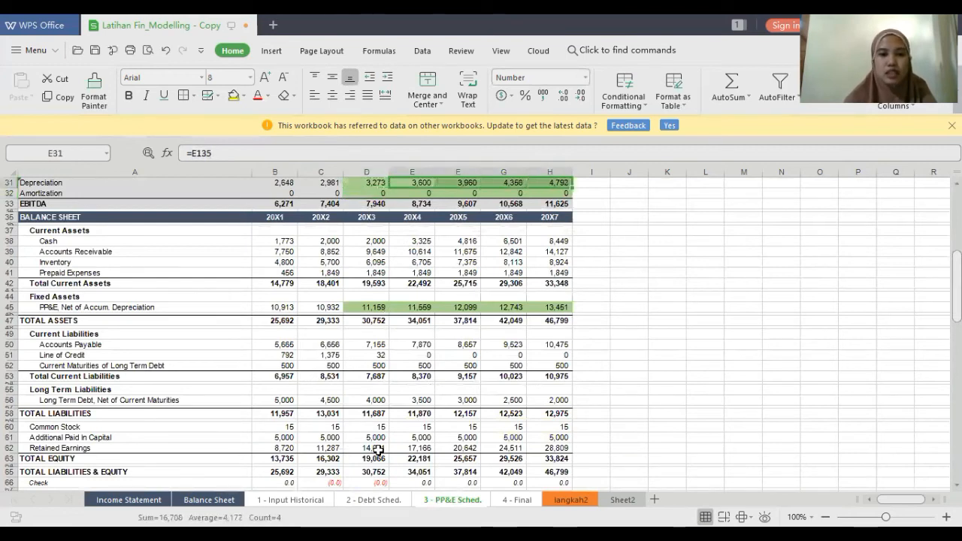
# Step: Compare the 20X3 Amortization formula =C32 in D32 with the historical Amortization cells and the Depreciation row above
pyautogui.press('Down')
pyautogui.press('Left')
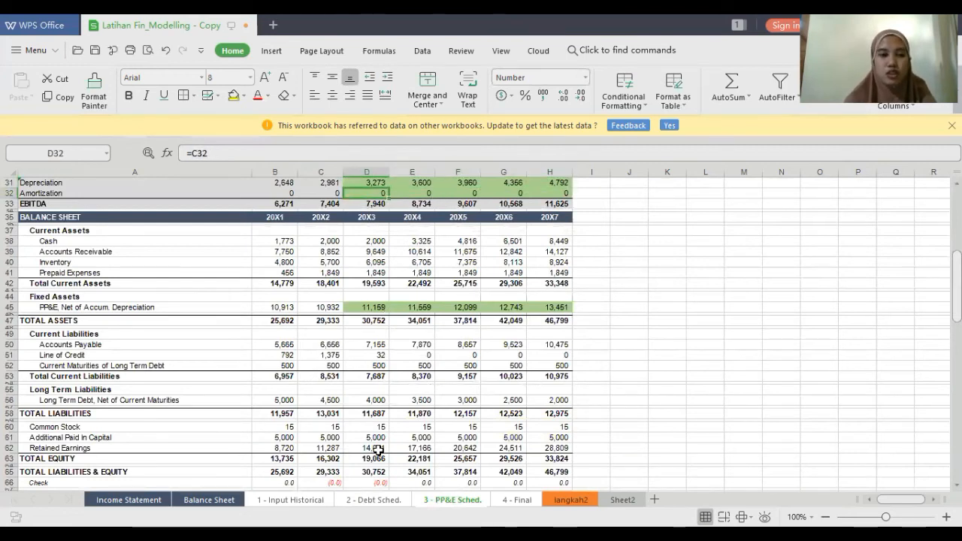
pyautogui.press('Left')
pyautogui.press('Left')
pyautogui.press('Right')
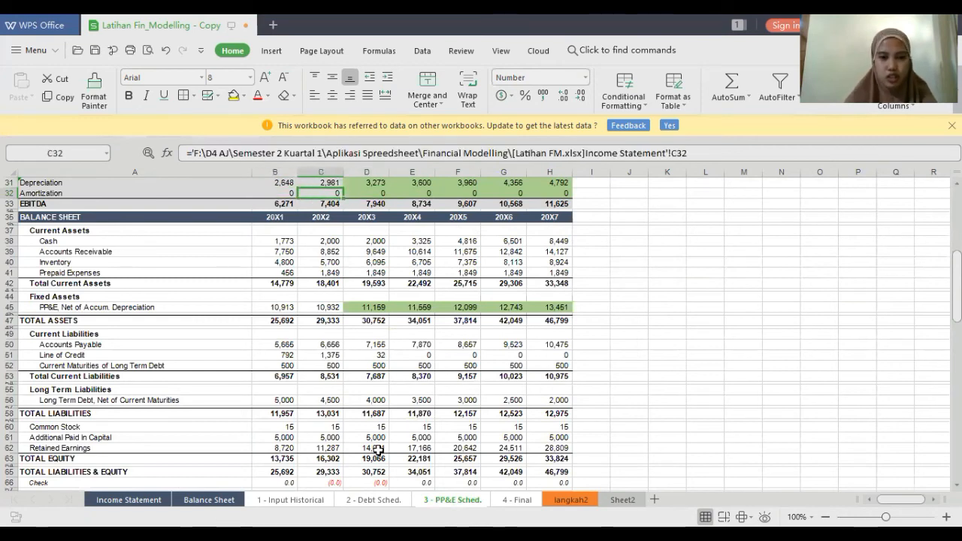
pyautogui.press('Right')
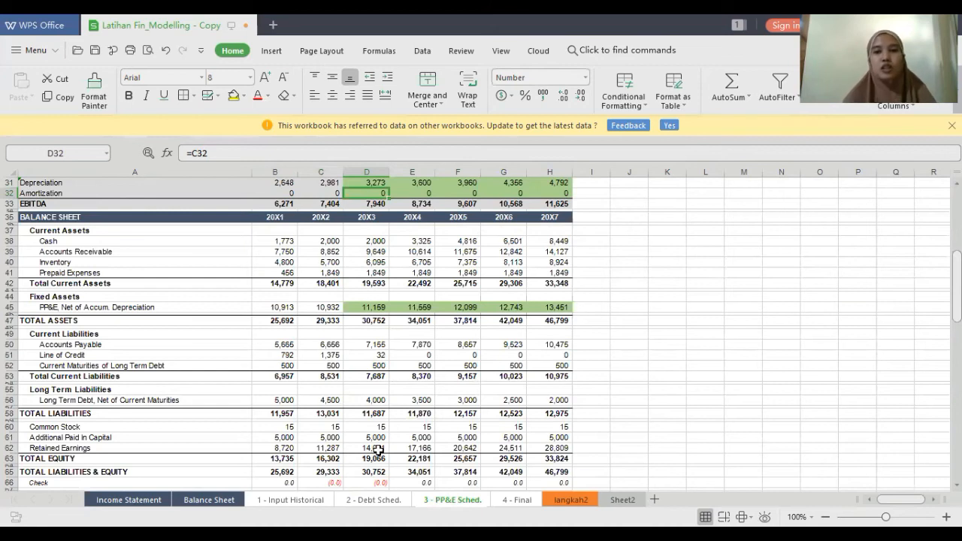
pyautogui.press('Up')
pyautogui.press('Up')
pyautogui.press('Up')
pyautogui.press('Down')
pyautogui.press('Down')
pyautogui.press('Down')
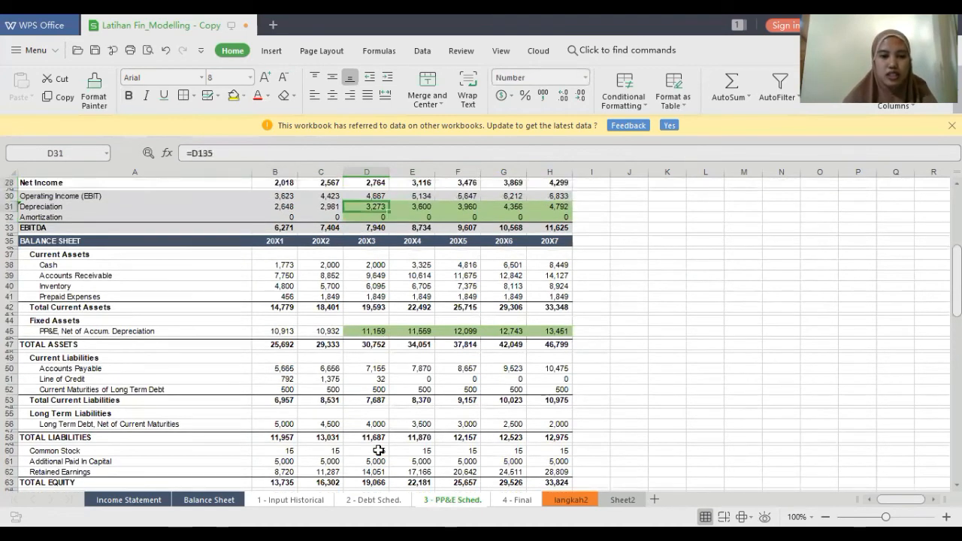
# Step: Trace the balance sheet's 20X3 PP&E link =D138 in D45 to the ending PP&E row of the schedule and confirm it
pyautogui.press('Down')
pyautogui.press('Down')
pyautogui.press('Down')
pyautogui.press('Down')
pyautogui.press('Down')
pyautogui.press('Down')
pyautogui.press('Down')
pyautogui.press('Down')
pyautogui.press('Down')
pyautogui.press('Down')
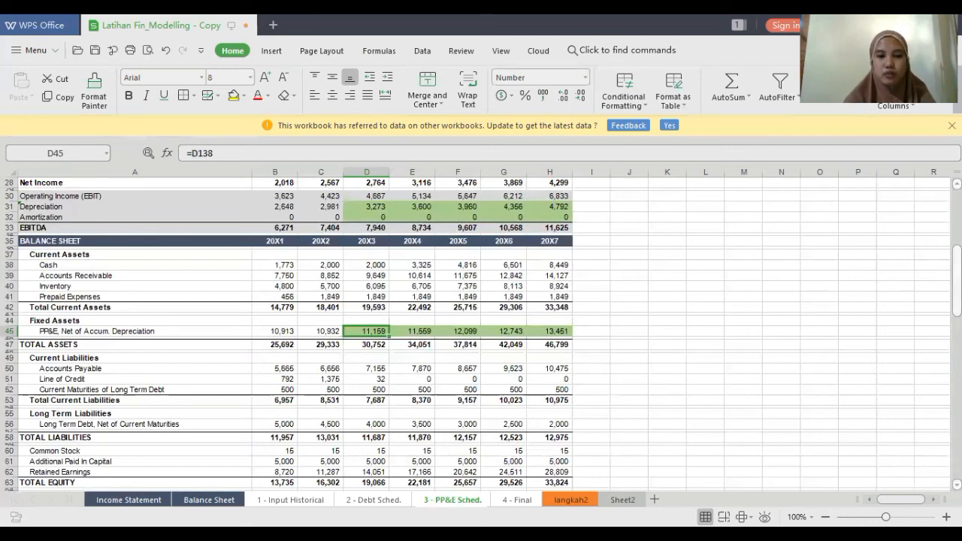
pyautogui.click(301, 155)
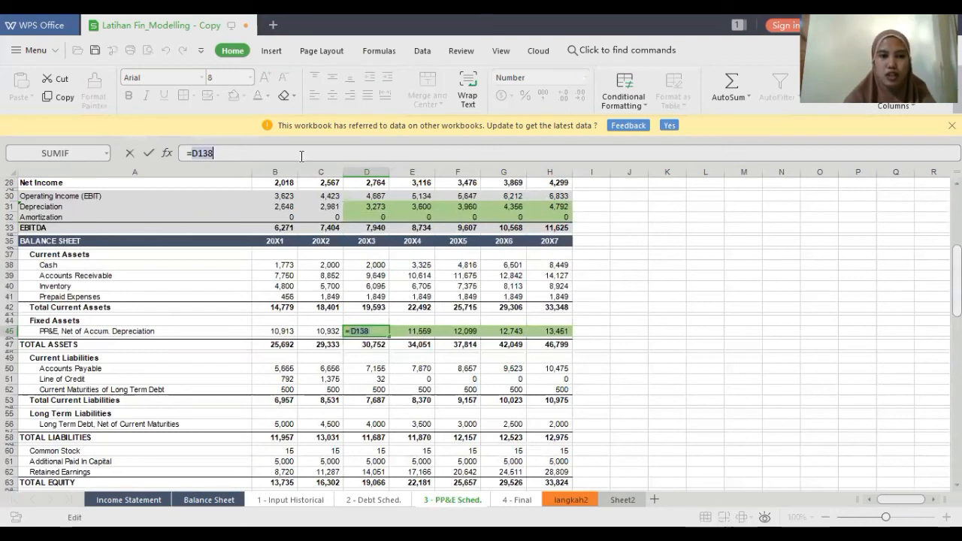
pyautogui.moveTo(957, 283); pyautogui.dragTo(956, 442)
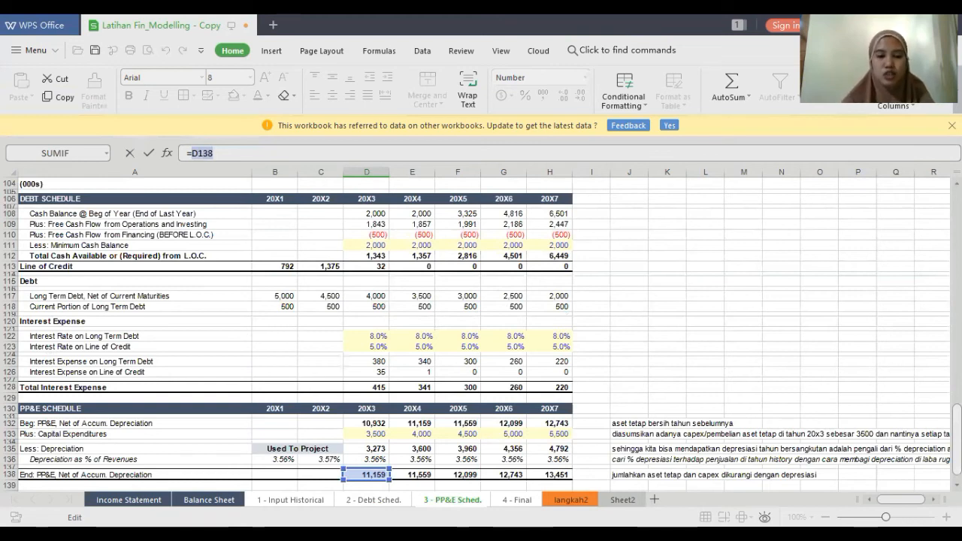
pyautogui.press('Return')
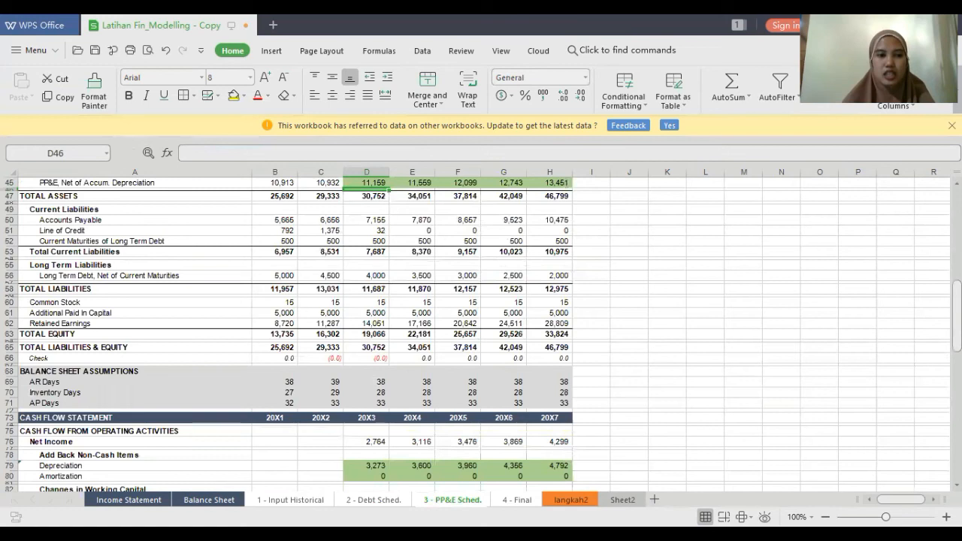
# Step: Copy the balance sheet PP&E link from D45 across 20X4–20X7 in E45:H45
pyautogui.press('Up')
pyautogui.hotkey('ctrl', 'c')
pyautogui.press('Right')
pyautogui.hotkey('shift', 'Right')
pyautogui.hotkey('shift', 'Right')
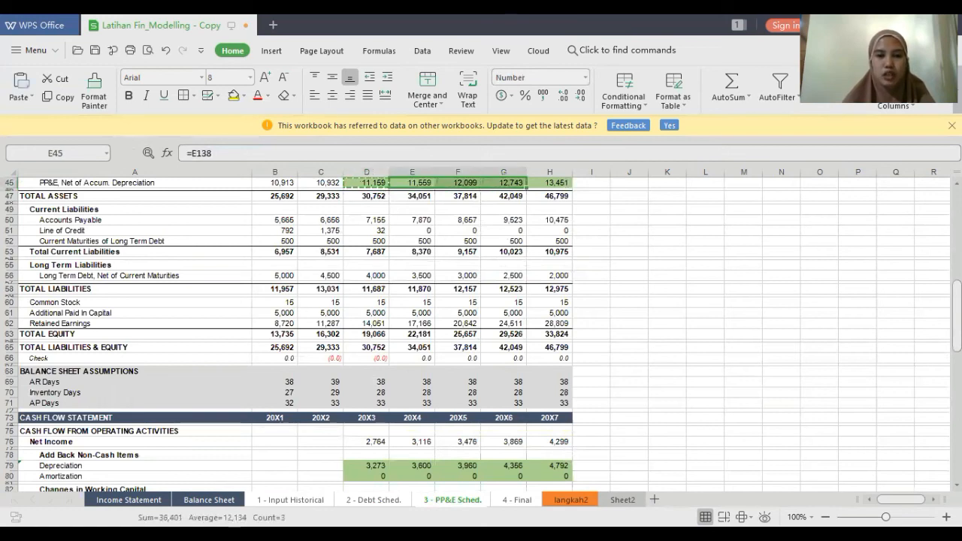
pyautogui.hotkey('shift', 'Right')
pyautogui.press('Escape')
# Step: Trace the cash flow statement's 20X3 Depreciation link =D135 in D79 to the PP&E schedule and confirm it
pyautogui.press('Down')
pyautogui.press('Down')
pyautogui.press('Down')
pyautogui.press('Down')
pyautogui.press('Down')
pyautogui.press('Down')
pyautogui.press('Down')
pyautogui.press('Down')
pyautogui.press('Down')
pyautogui.press('Down')
pyautogui.press('Down')
pyautogui.press('Down')
pyautogui.press('Down')
pyautogui.press('Down')
pyautogui.press('Down')
pyautogui.press('Down')
pyautogui.press('Down')
pyautogui.press('Down')
pyautogui.press('Down')
pyautogui.press('Down')
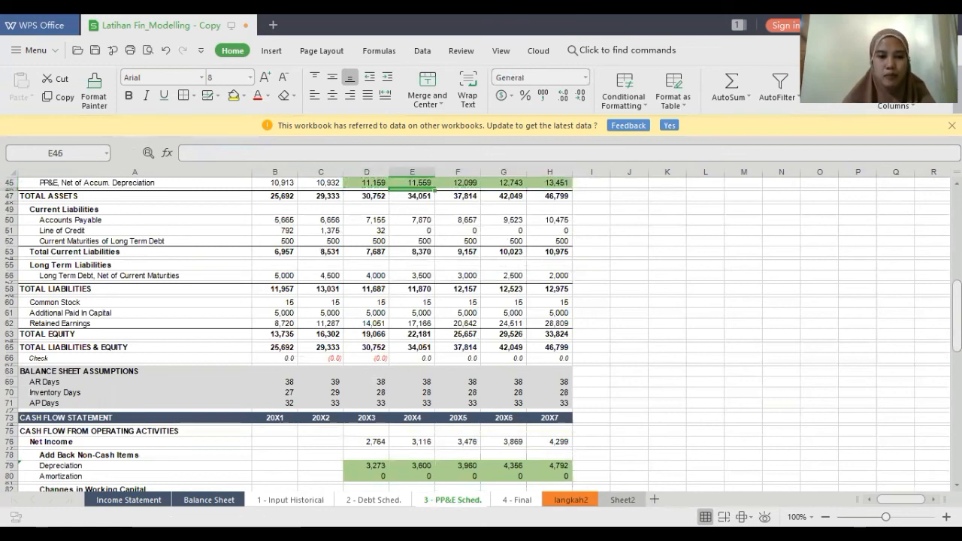
pyautogui.press('Down')
pyautogui.press('Down')
pyautogui.press('Down')
pyautogui.press('Down')
pyautogui.press('Down')
pyautogui.press('Down')
pyautogui.press('Down')
pyautogui.press('Down')
pyautogui.press('Down')
pyautogui.press('Down')
pyautogui.press('Down')
pyautogui.press('Down')
pyautogui.press('Down')
pyautogui.press('Down')
pyautogui.press('Down')
pyautogui.press('Down')
pyautogui.press('Down')
pyautogui.press('Down')
pyautogui.press('Down')
pyautogui.press('Down')
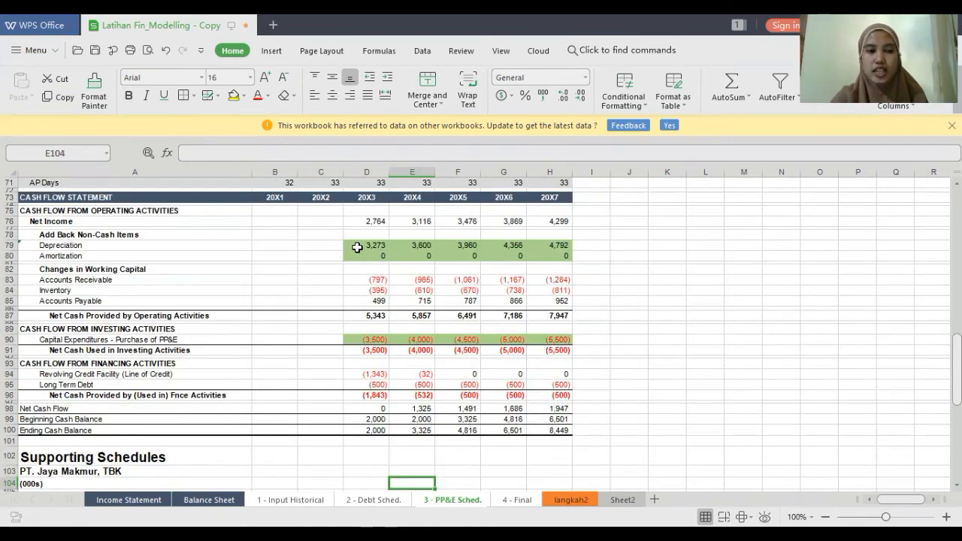
pyautogui.click(358, 247)
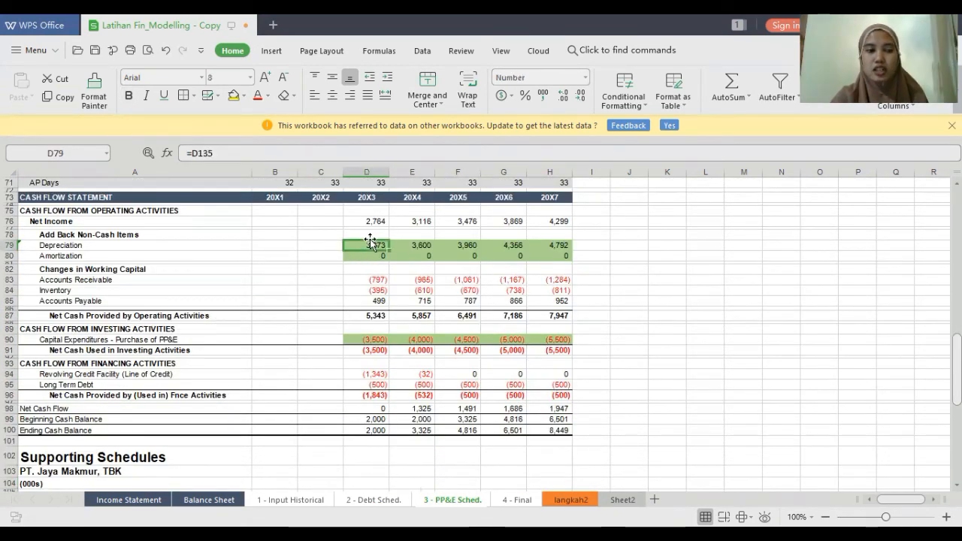
pyautogui.doubleClick(218, 152)
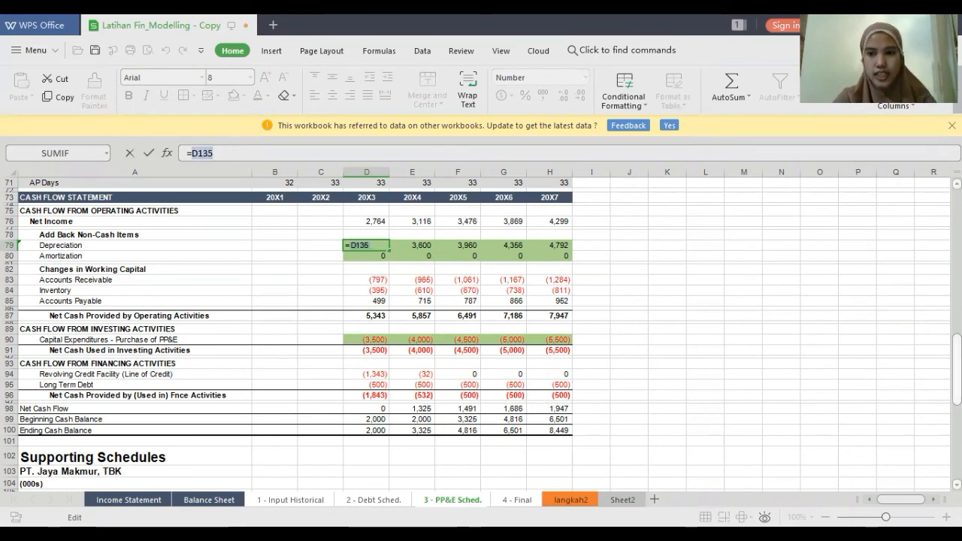
pyautogui.scroll(-11, 481, 331)
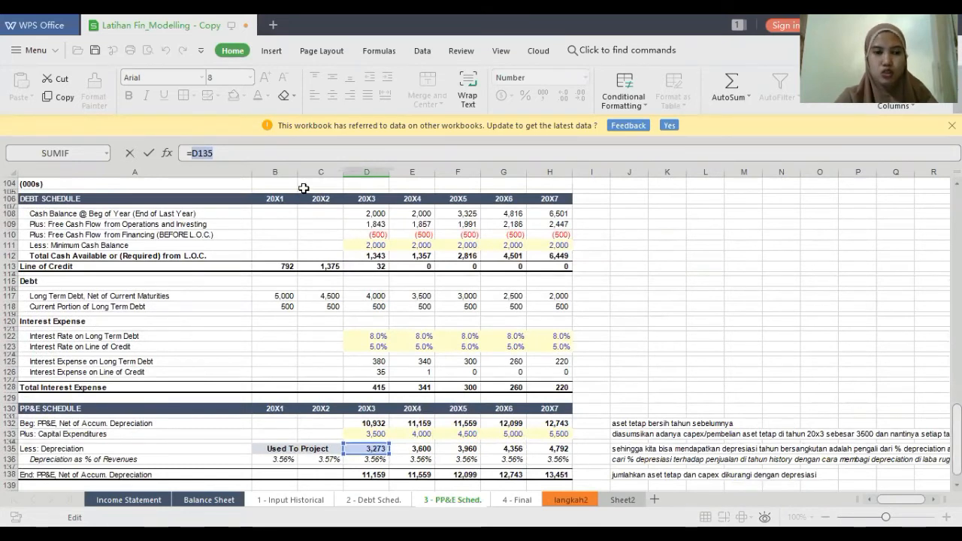
pyautogui.press('Return')
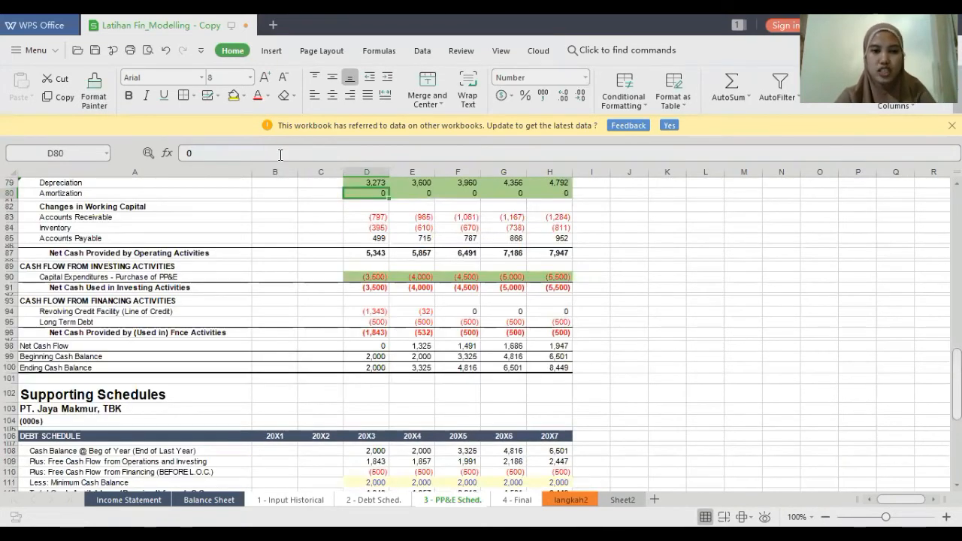
# Step: Copy the cash flow statement's Depreciation link from D79 across 20X4–20X7 in E79:H79
pyautogui.press('Up')
pyautogui.hotkey('ctrl', 'c')
pyautogui.press('Right')
pyautogui.hotkey('shift', 'Right')
pyautogui.hotkey('shift', 'Right')
pyautogui.hotkey('shift', 'Right')
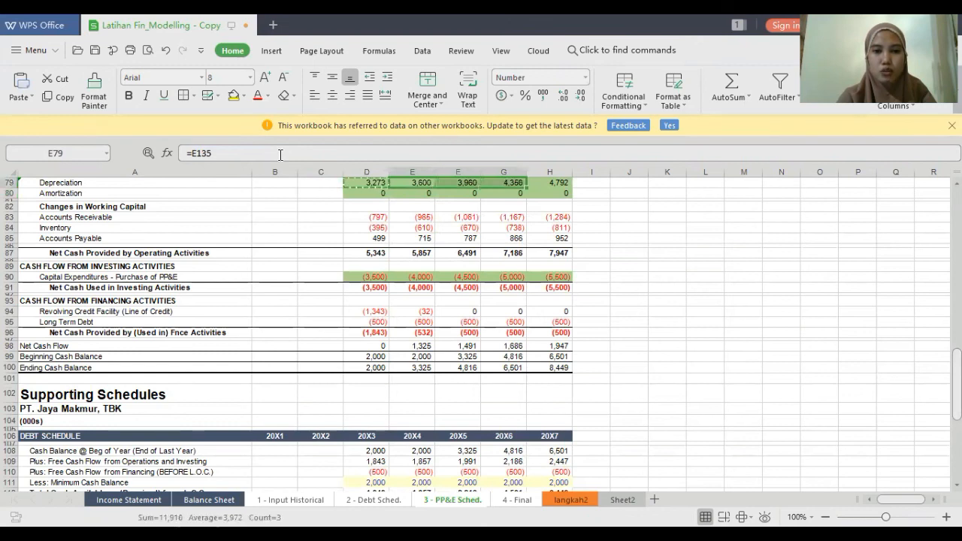
pyautogui.press('Escape')
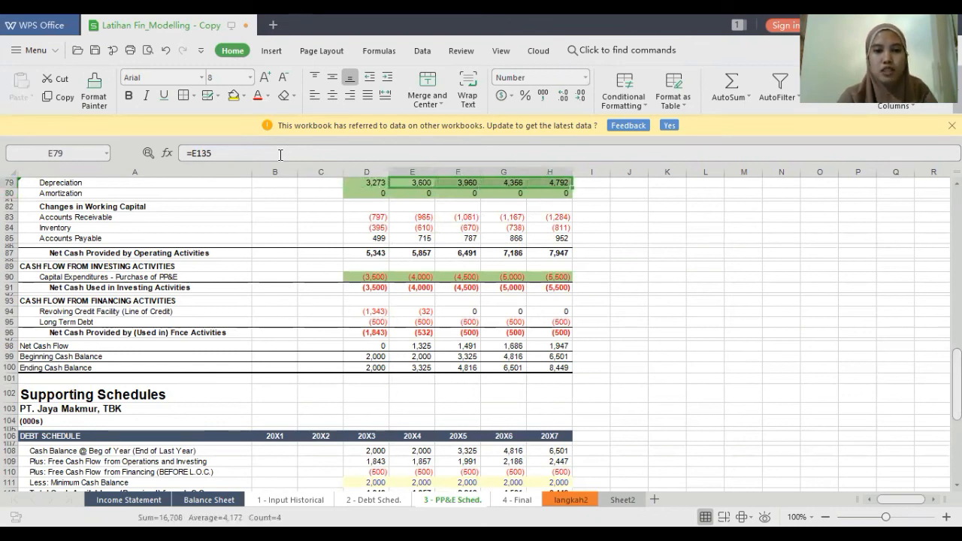
# Step: Compare the cash flow statement's 20X3 Amortization cell D80 with the Depreciation link in D79
pyautogui.press('Down')
pyautogui.press('Left')
pyautogui.press('Up')
pyautogui.press('Down')
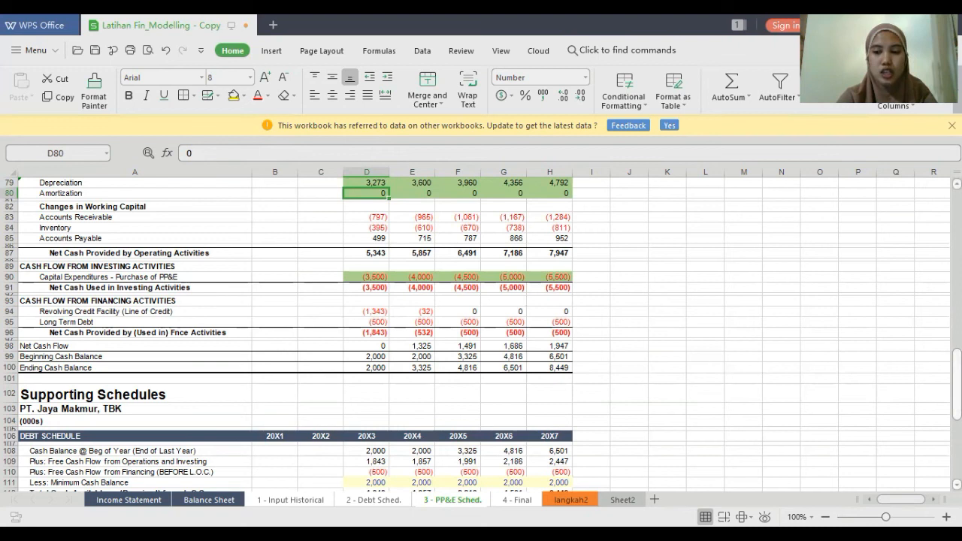
# Step: Trace the cash flow statement's 20X3 Capital Expenditures link =-D133 in D90 to the PP&E schedule and confirm it
pyautogui.moveTo(956, 383); pyautogui.dragTo(956, 442)
pyautogui.press('Down')
pyautogui.press('Down')
pyautogui.press('Down')
pyautogui.press('Down')
pyautogui.press('Down')
pyautogui.press('Down')
pyautogui.press('Down')
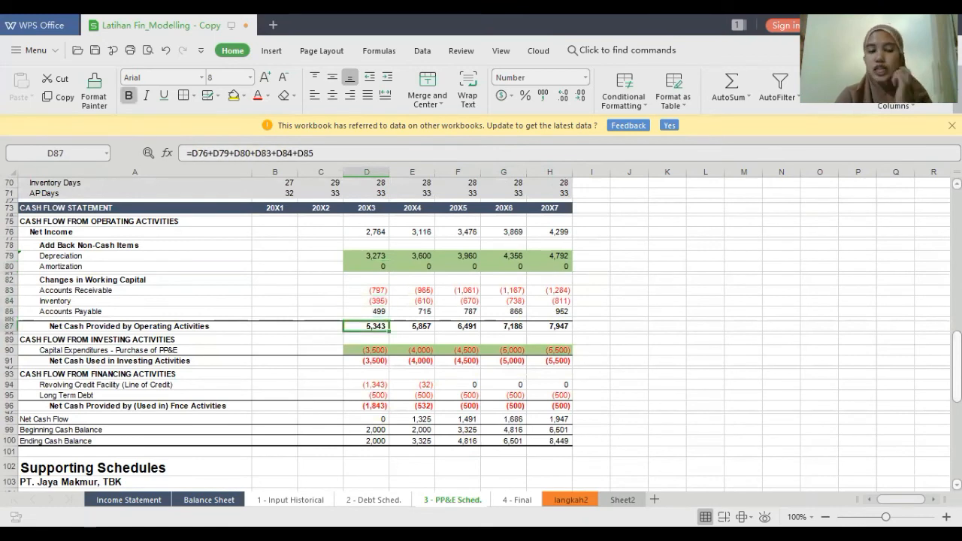
pyautogui.press('Down')
pyautogui.press('Down')
pyautogui.press('Down')
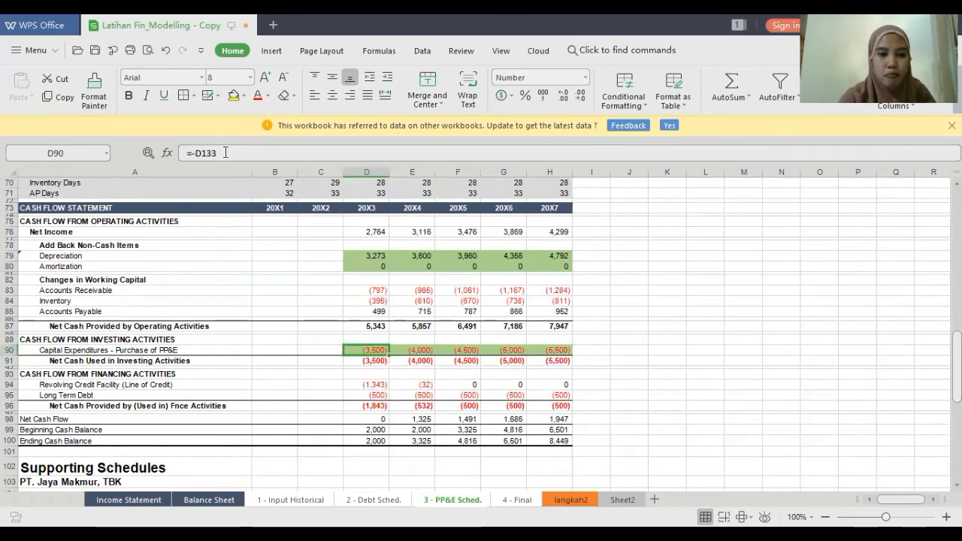
pyautogui.click(249, 154)
pyautogui.moveTo(957, 368); pyautogui.dragTo(956, 443)
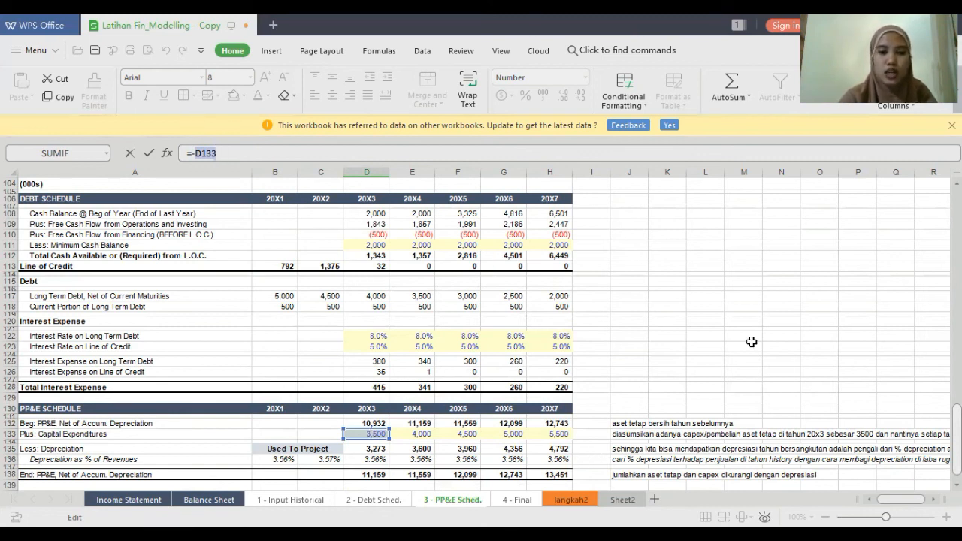
pyautogui.press('Return')
# Step: Copy the Capital Expenditures link from D90 across 20X4–20X7 in E90:H90
pyautogui.press('Up')
pyautogui.press('Up')
pyautogui.hotkey('ctrl', 'c')
pyautogui.press('Right')
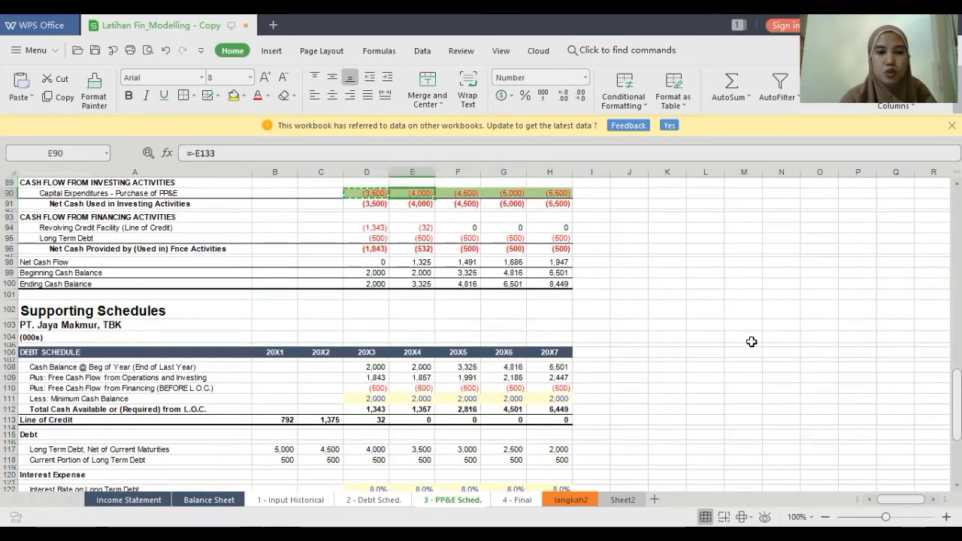
pyautogui.hotkey('shift', 'Right')
pyautogui.hotkey('shift', 'Right')
pyautogui.hotkey('shift', 'Right')
pyautogui.press('Return')
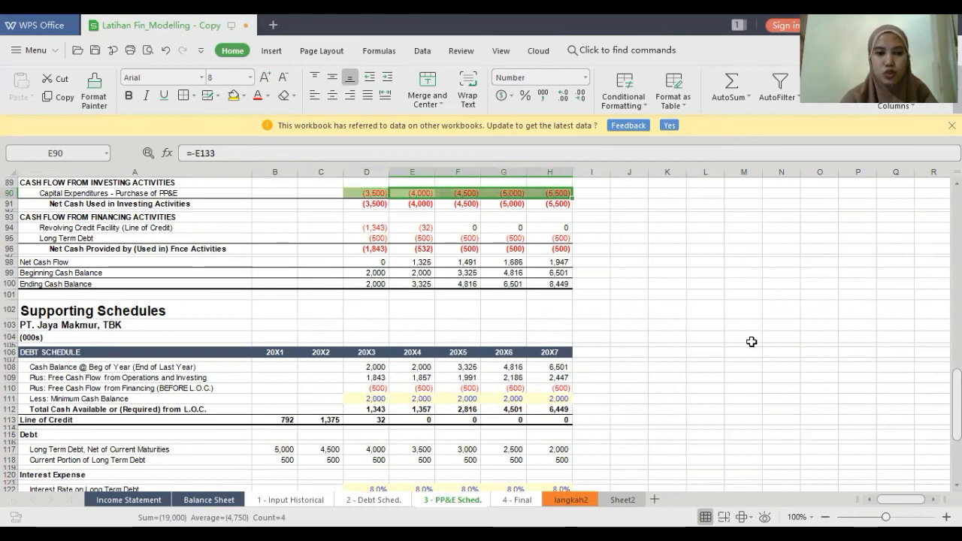
pyautogui.press('Up')
pyautogui.press('Left')
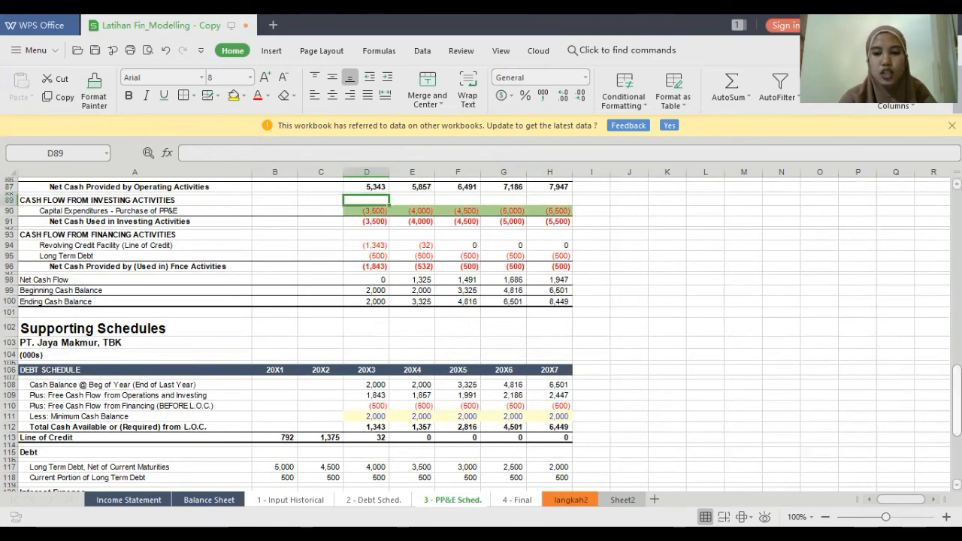
# Step: Review the green-highlighted PP&E-linked rows in the cash flow statement, balance sheet and income statement
pyautogui.scroll(-3, 481, 334)
pyautogui.scroll(4, 480, 335)
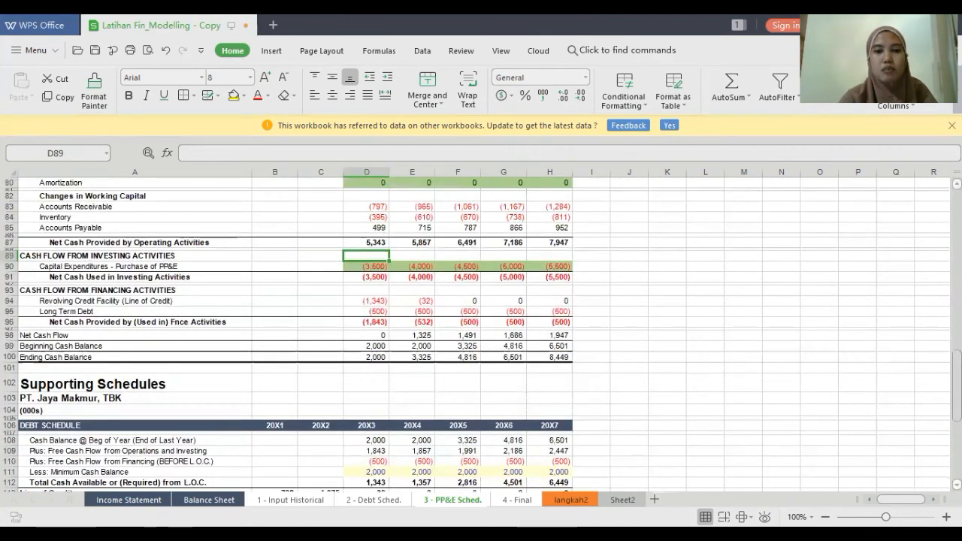
pyautogui.scroll(12, 481, 334)
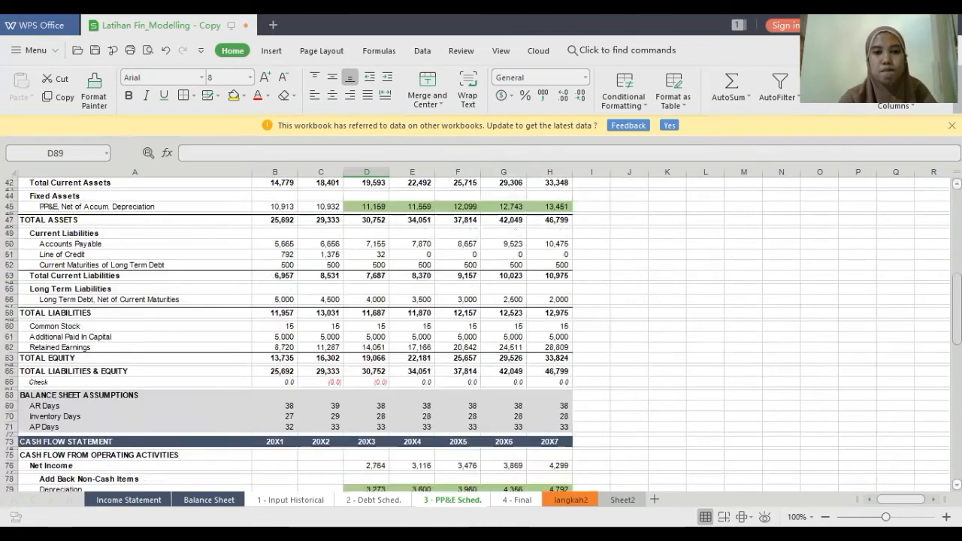
pyautogui.scroll(5, 481, 334)
pyautogui.scroll(9, 481, 334)
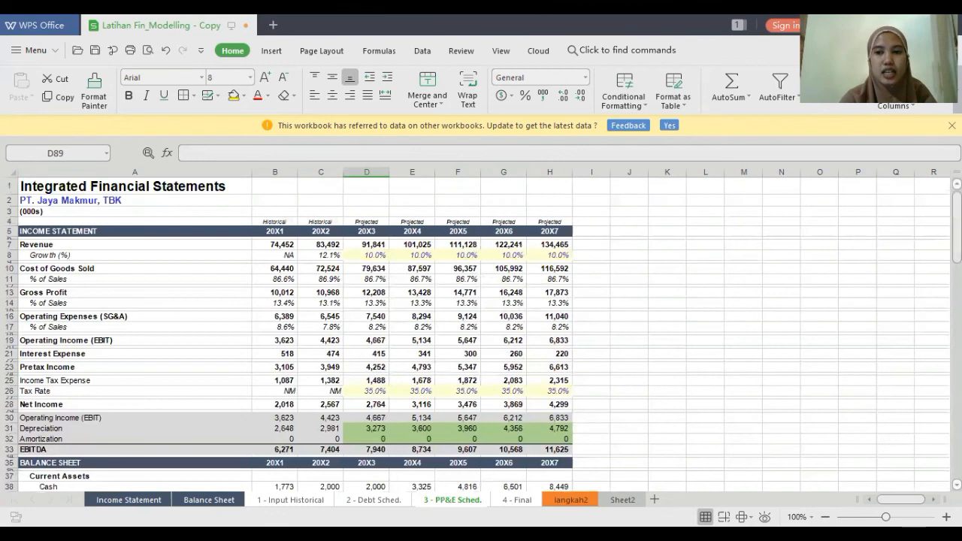
pyautogui.scroll(-8, 504, 457)
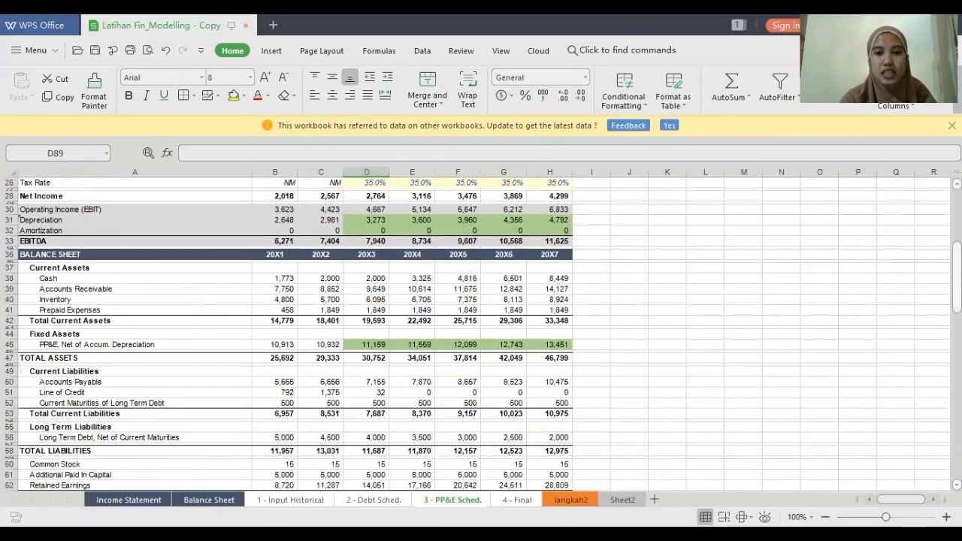
# Step: Open the 4 - Final sheet and examine the Net Income row A28:H28 across all years
pyautogui.click(517, 499)
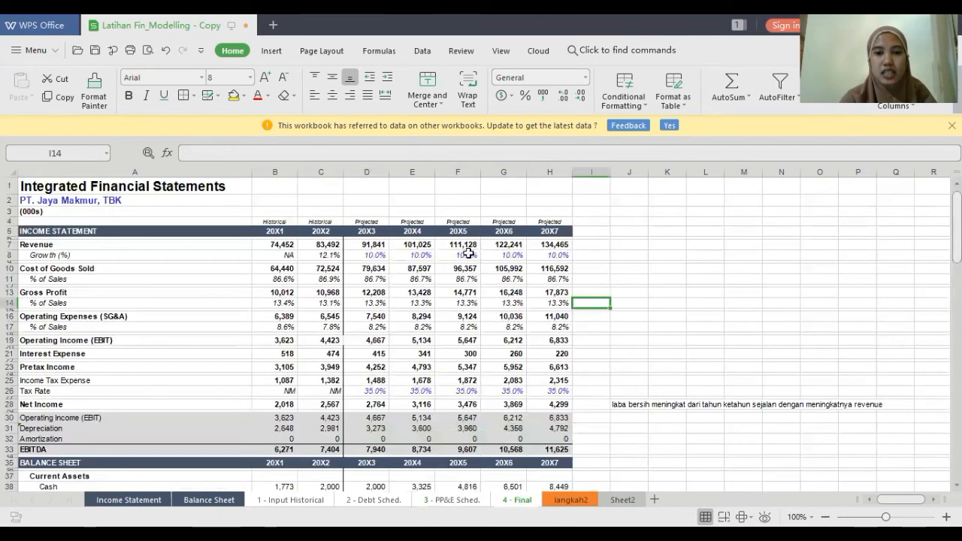
pyautogui.click(740, 255)
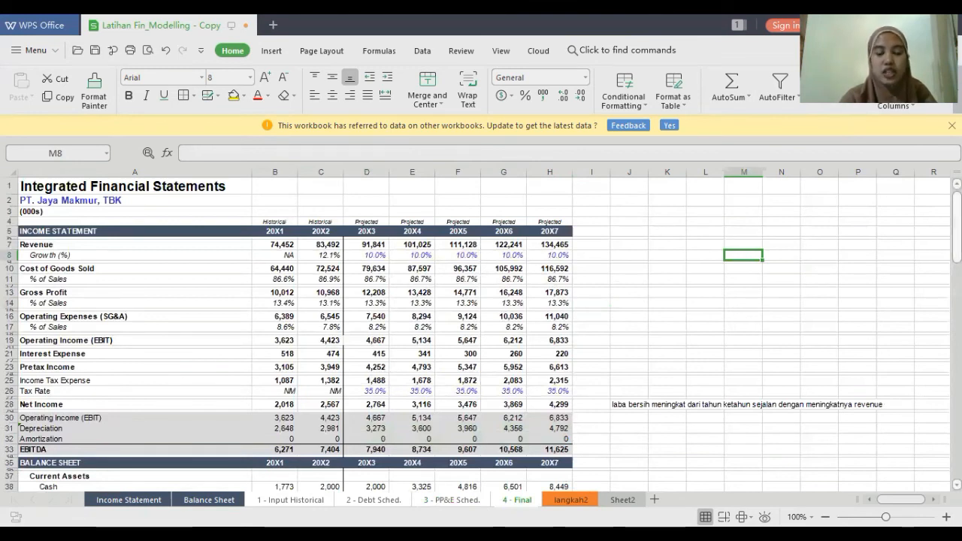
pyautogui.scroll(-8, 549, 338)
pyautogui.click(549, 354)
pyautogui.scroll(8, 549, 338)
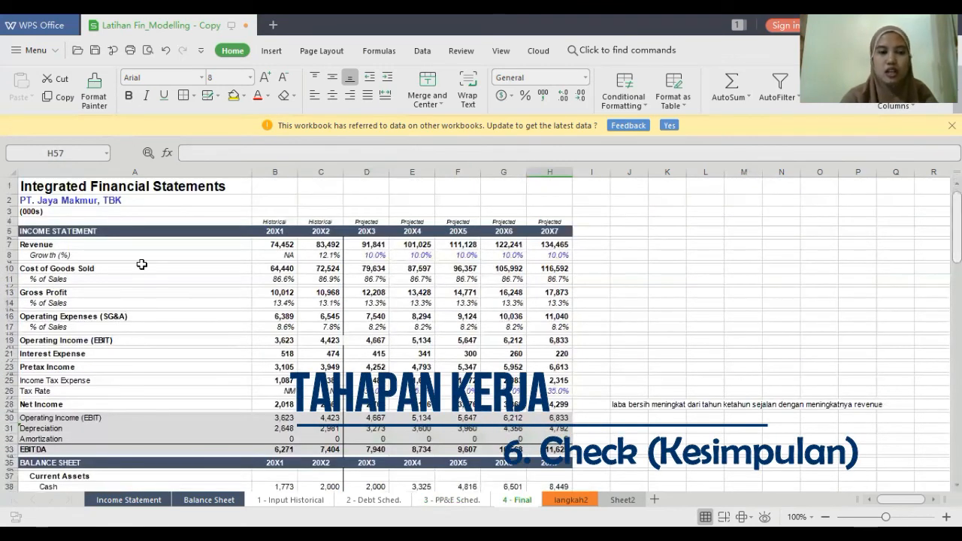
pyautogui.moveTo(78, 404); pyautogui.dragTo(554, 408)
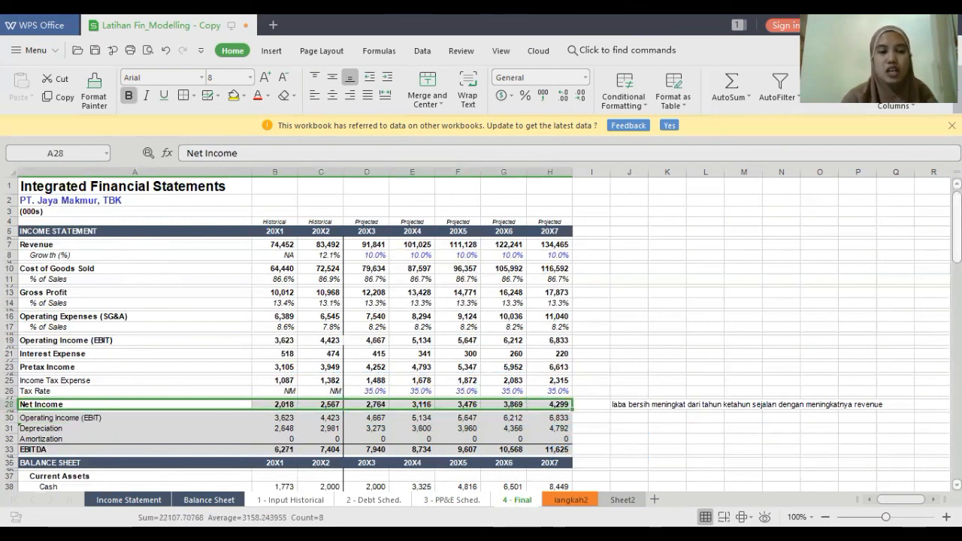
# Step: Examine the balance sheet's Check row B66:H66 to verify that assets equal liabilities and equity
pyautogui.scroll(-8, 480, 334)
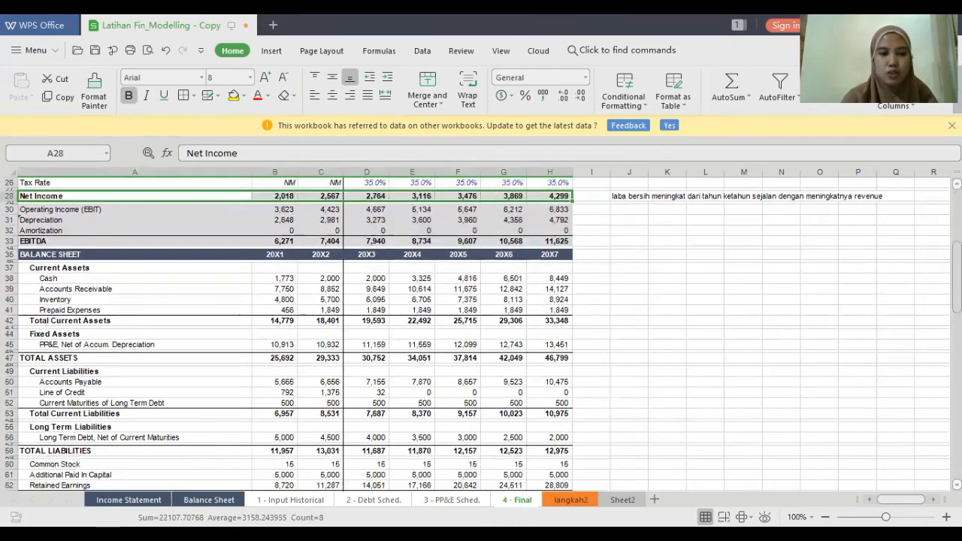
pyautogui.scroll(-4, 481, 334)
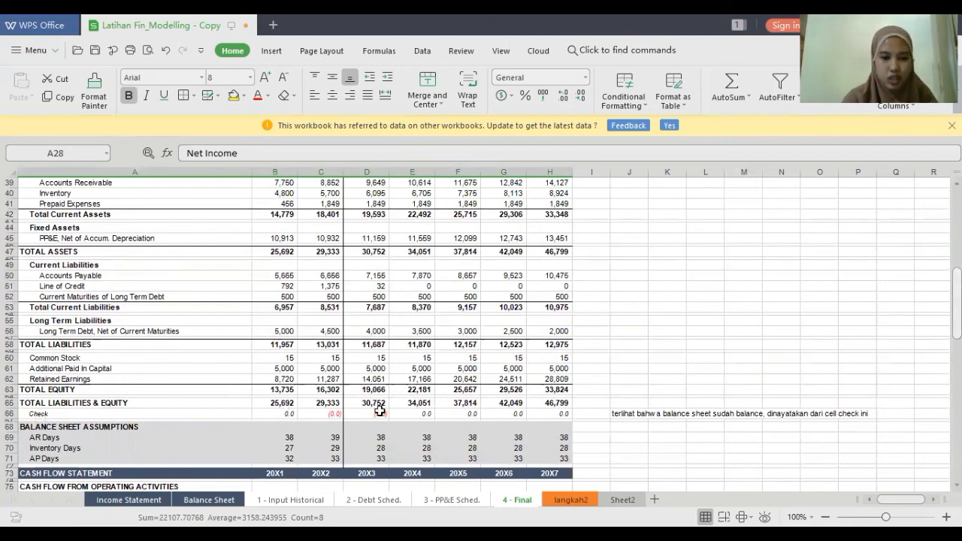
pyautogui.moveTo(291, 413); pyautogui.dragTo(551, 415)
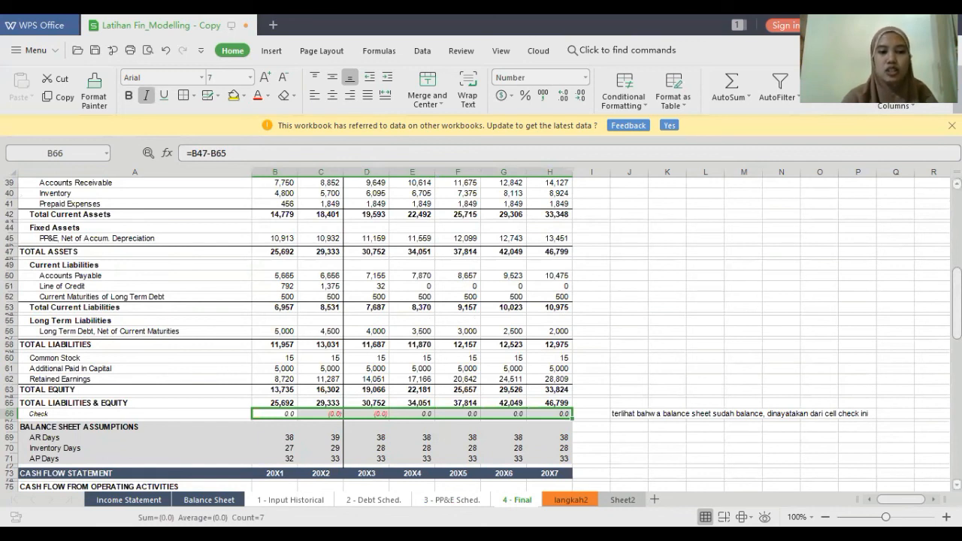
# Step: Examine the cash flow statement's projected Net Cash Flow and Beginning Cash Balance rows for 20X3–20X7
pyautogui.moveTo(956, 303); pyautogui.dragTo(956, 368)
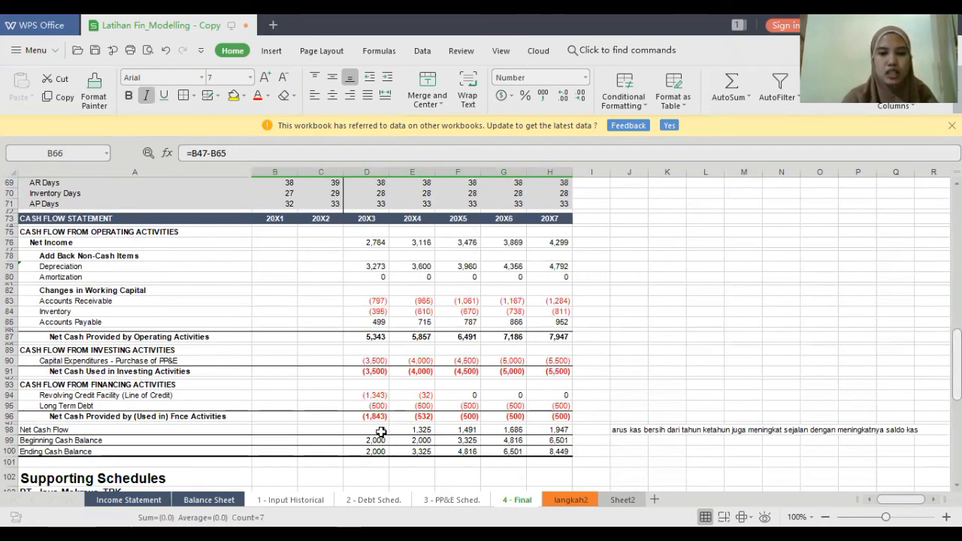
pyautogui.moveTo(381, 432); pyautogui.dragTo(507, 428)
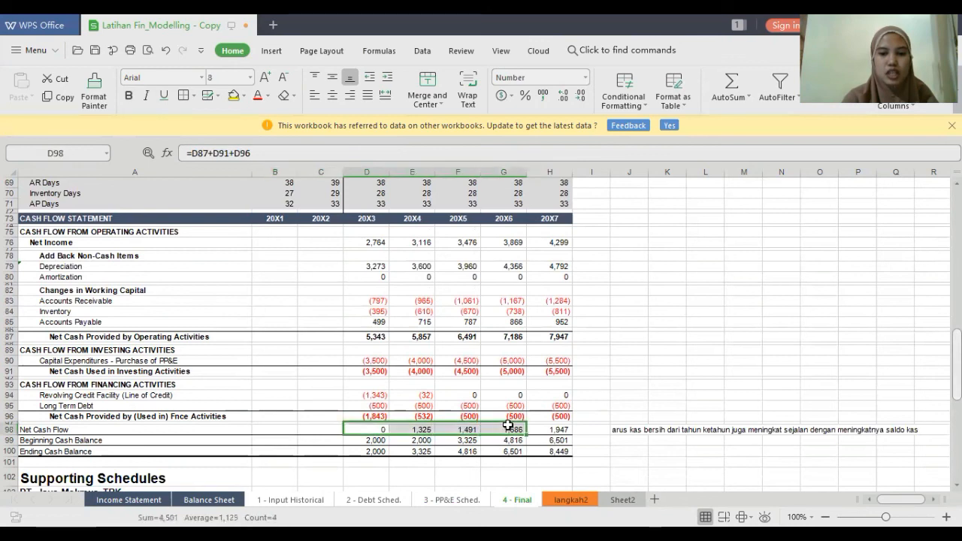
pyautogui.click(359, 430)
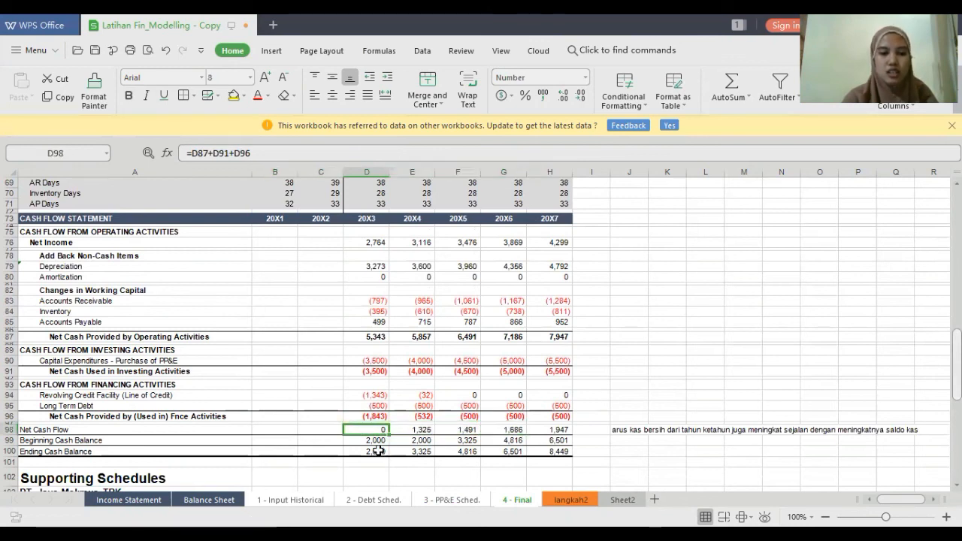
pyautogui.moveTo(373, 441); pyautogui.dragTo(552, 440)
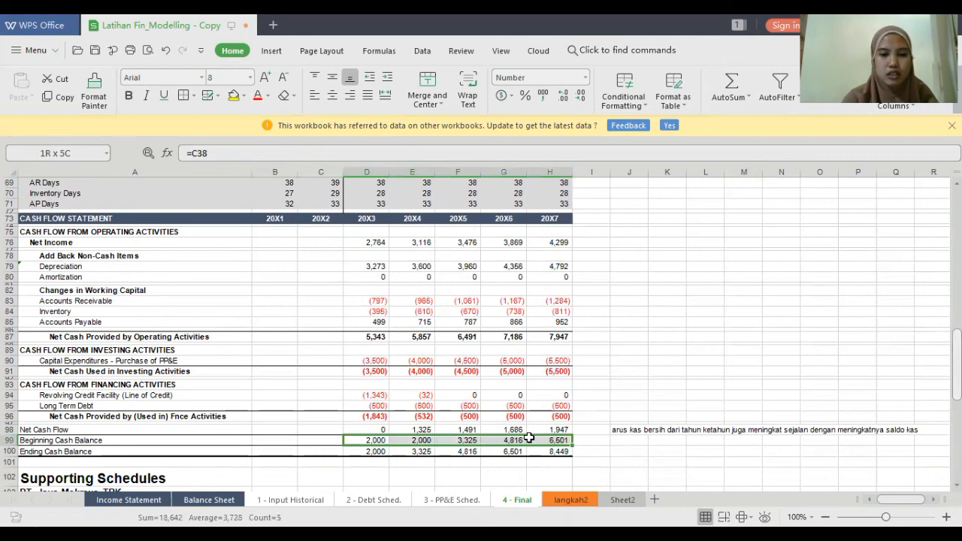
pyautogui.click(705, 384)
# Step: Review the debt and PP&E schedules with their conclusion notes, and return to the income statement
pyautogui.scroll(-12, 481, 323)
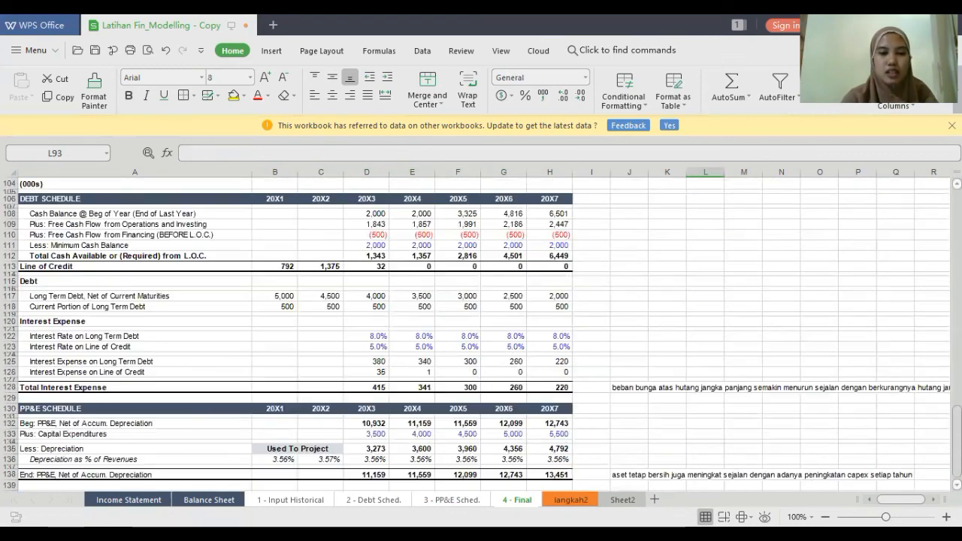
pyautogui.scroll(20, 481, 323)
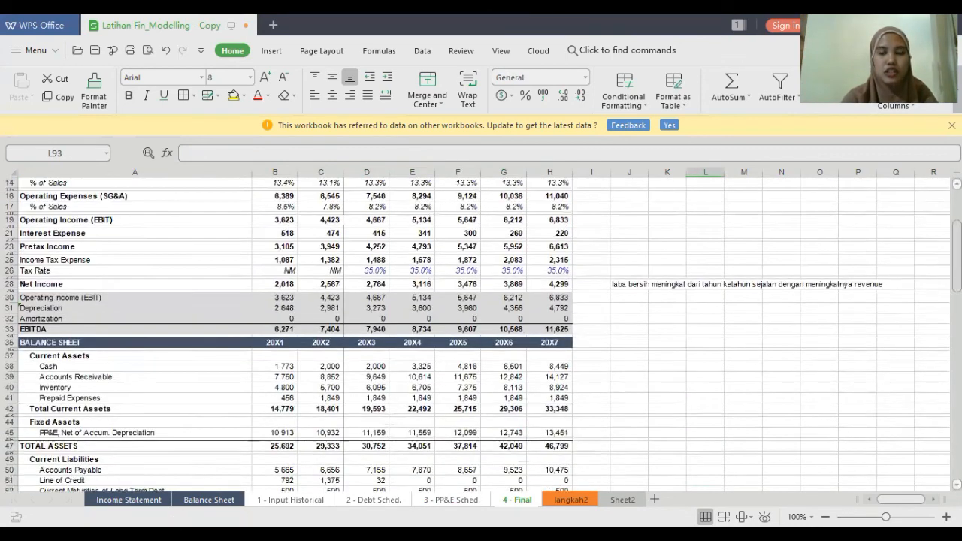
pyautogui.click(547, 314)
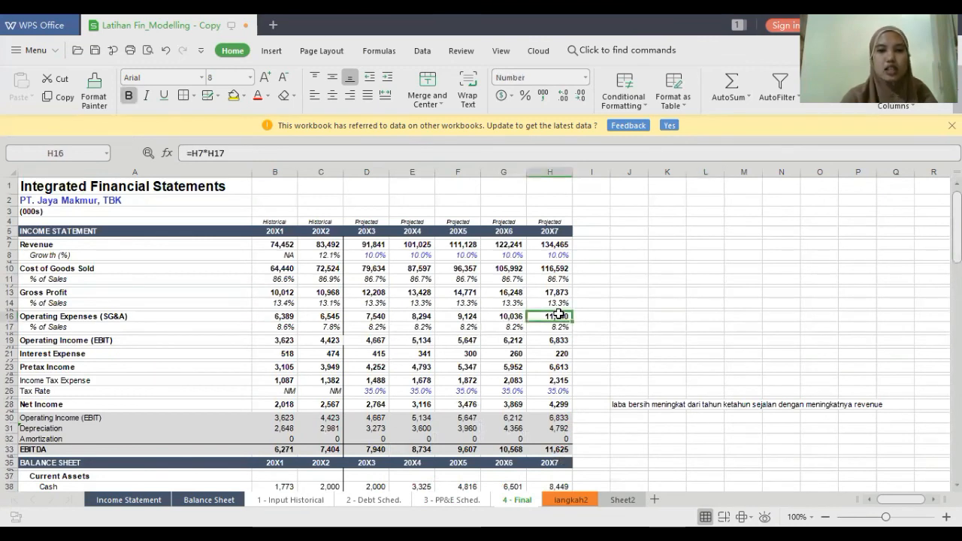
pyautogui.click(631, 302)
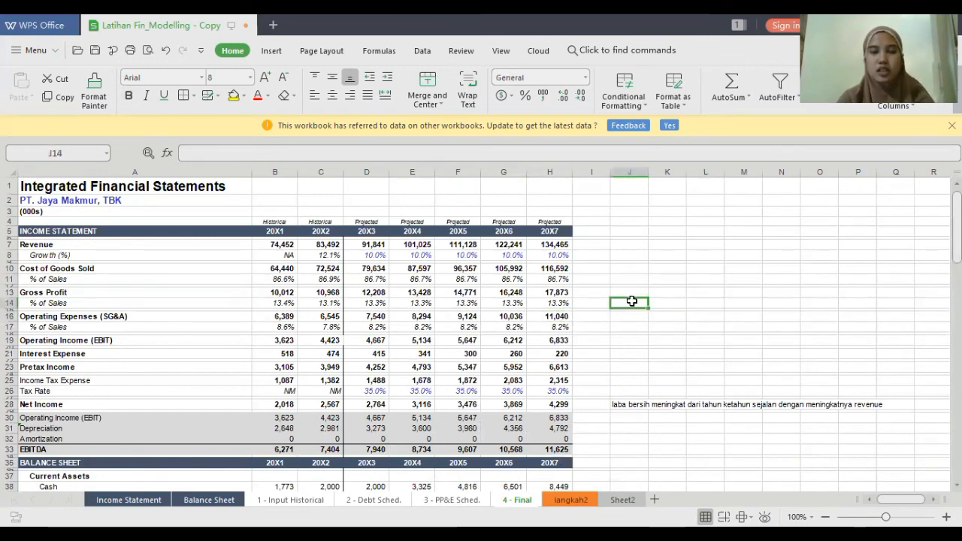